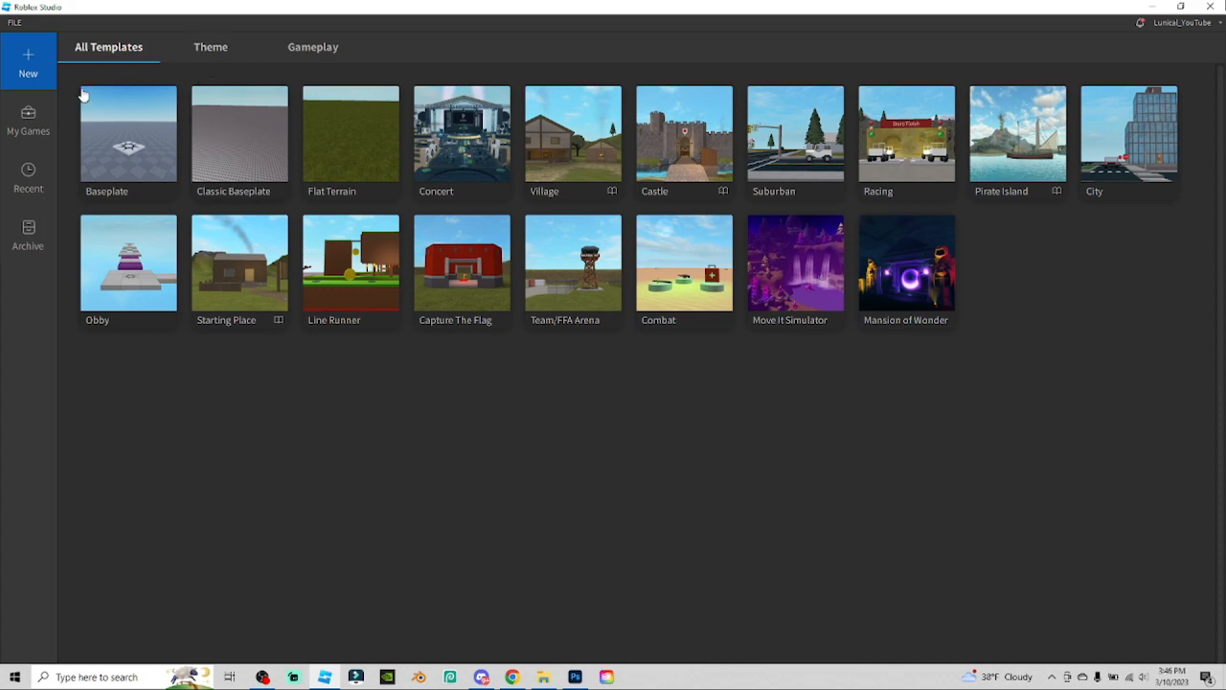
# Create a new place from the Classic Baseplate template and bring up the installed plugin tools
pyautogui.click(322, 320)
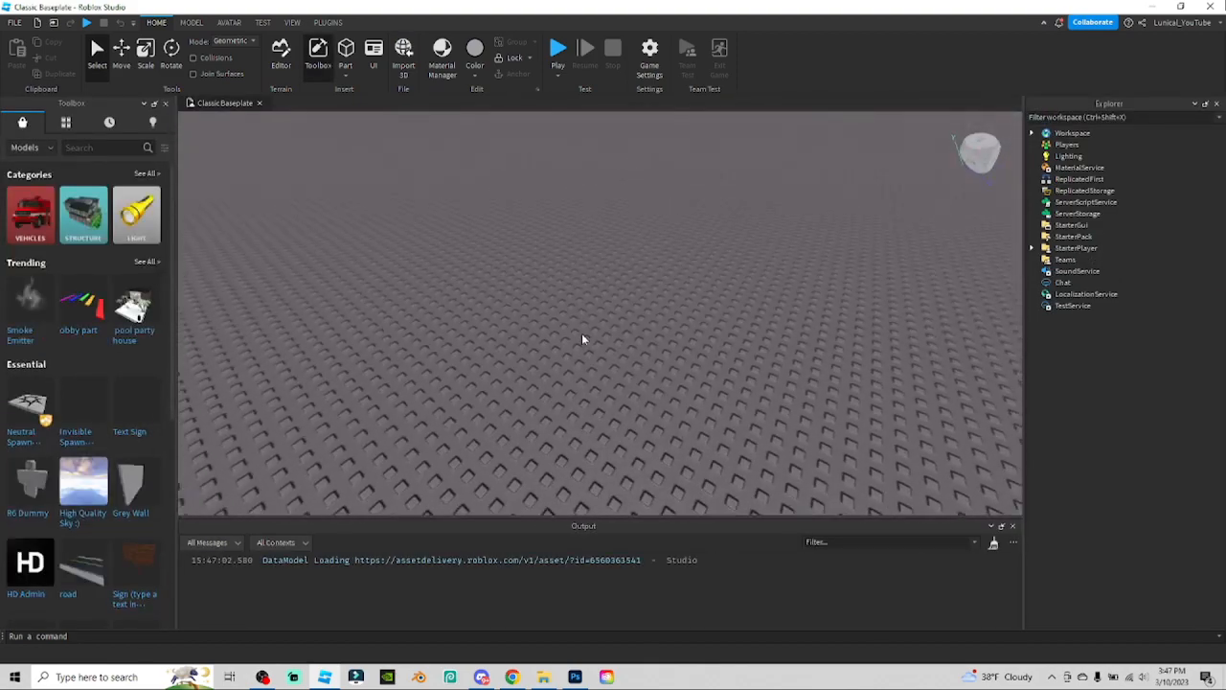
pyautogui.click(326, 22)
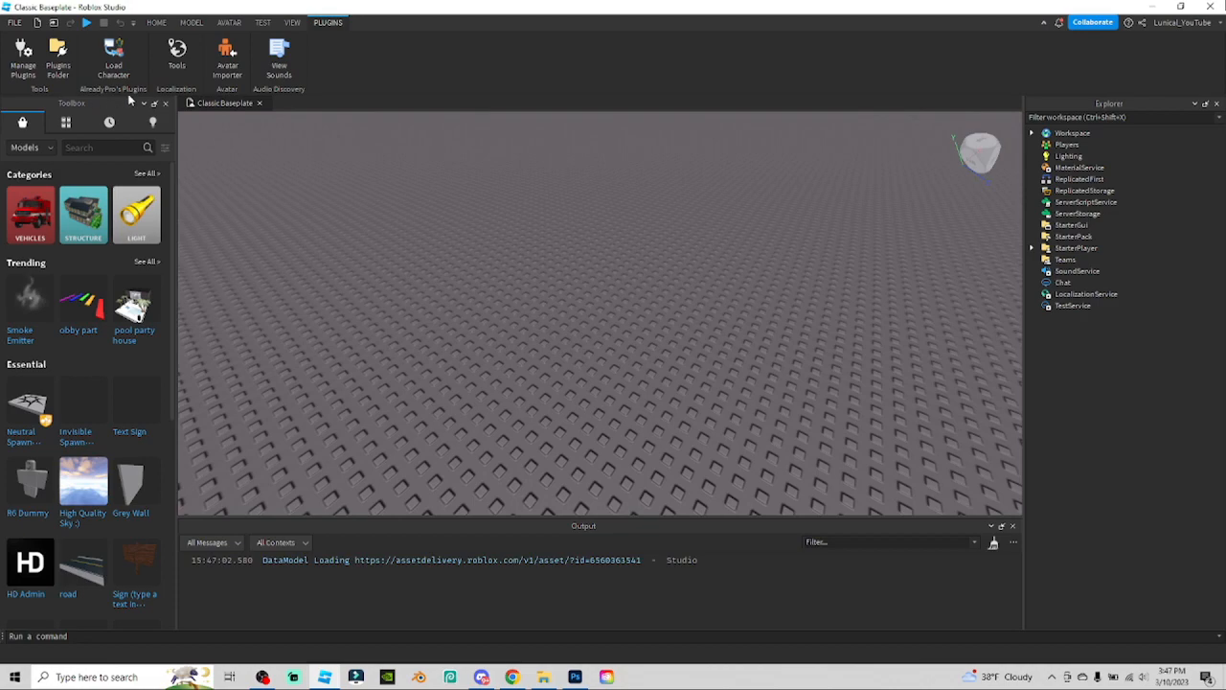
pyautogui.scroll(-10, 410, 179)
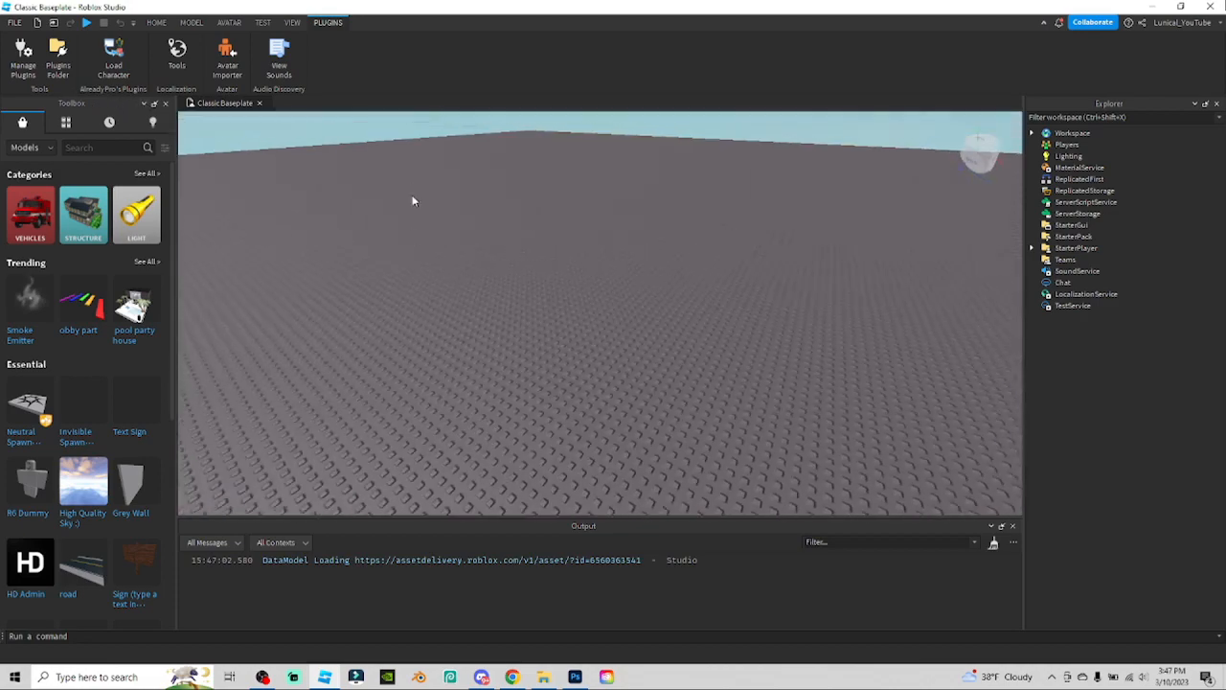
pyautogui.moveTo(563, 328); pyautogui.dragTo(572, 336, button='right')
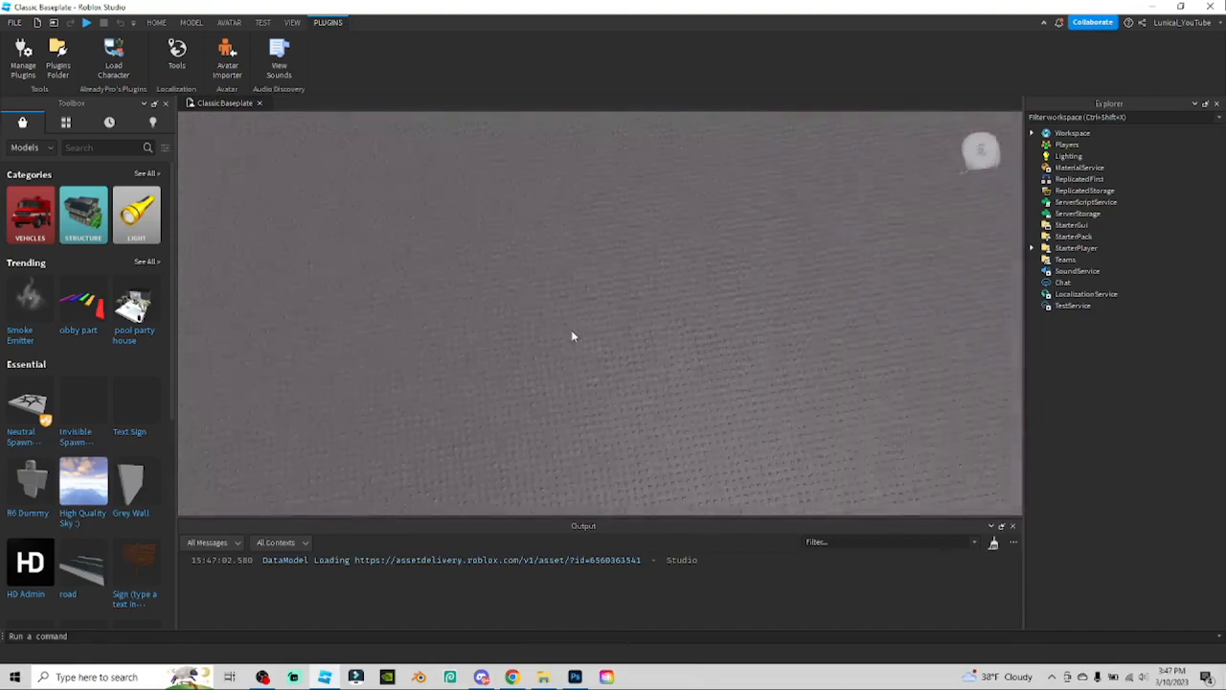
# Open the Load Character plugin, enter the account's Roblox username, and spawn the avatar as an R6 rig
pyautogui.click(115, 57)
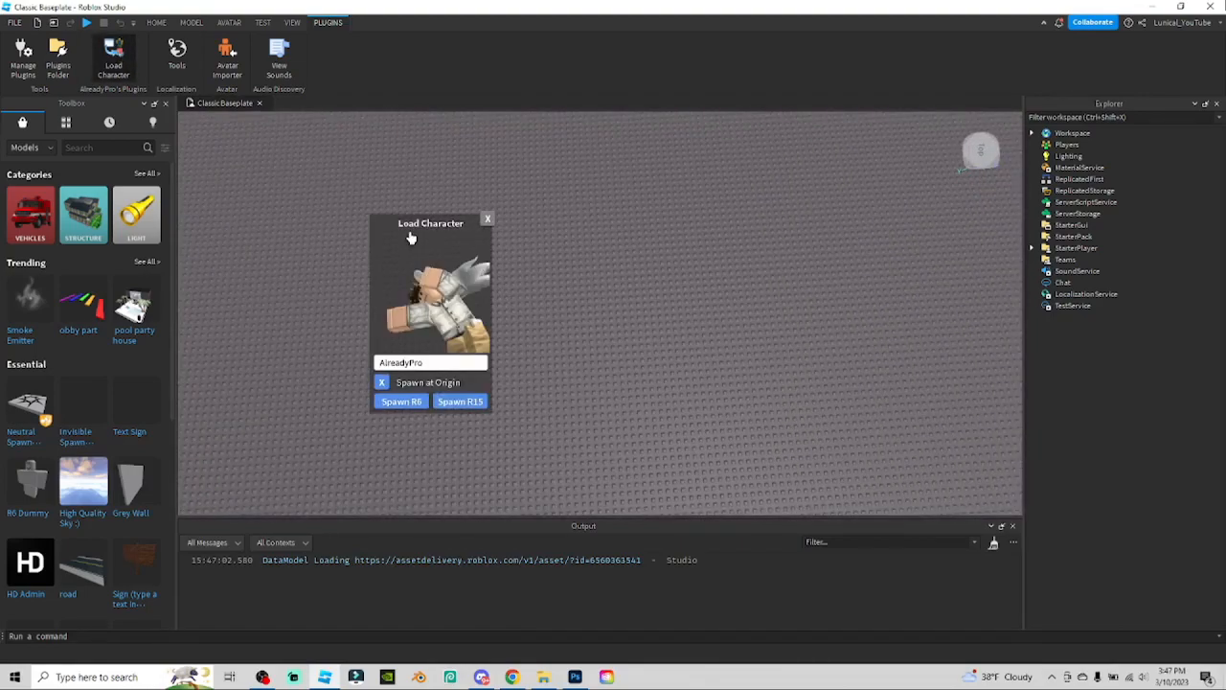
pyautogui.moveTo(411, 241); pyautogui.dragTo(412, 281)
pyautogui.moveTo(453, 403); pyautogui.dragTo(333, 413)
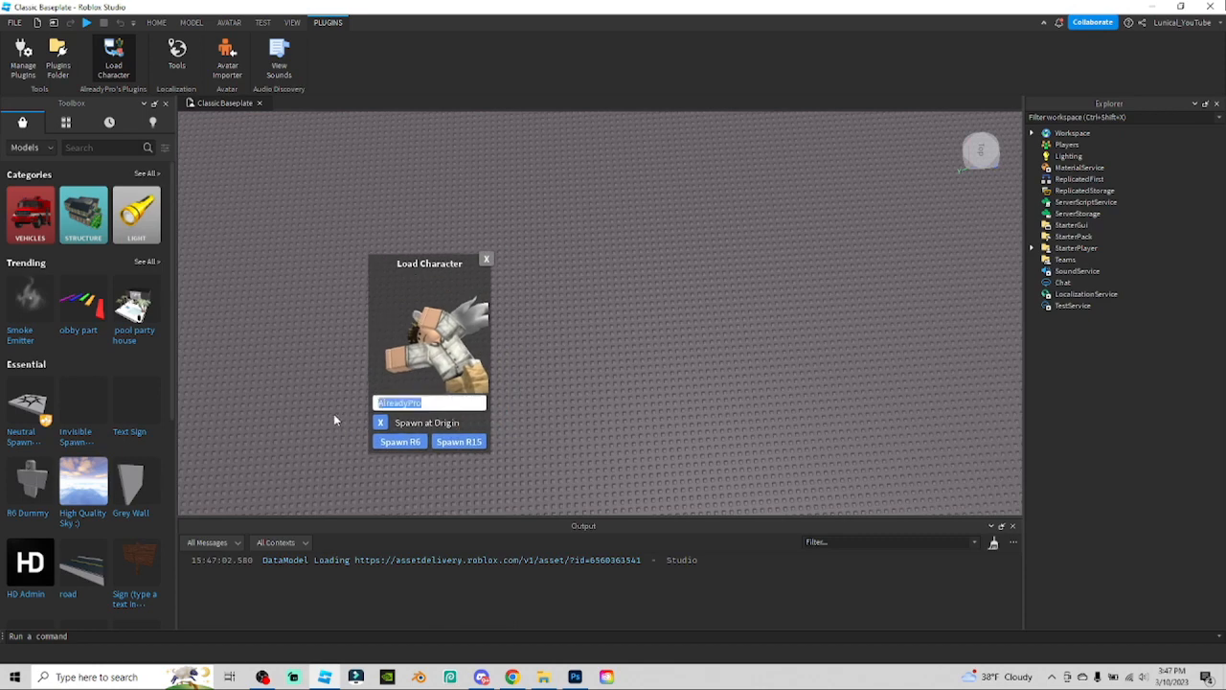
pyautogui.press('BackSpace')
pyautogui.write('Lunical')
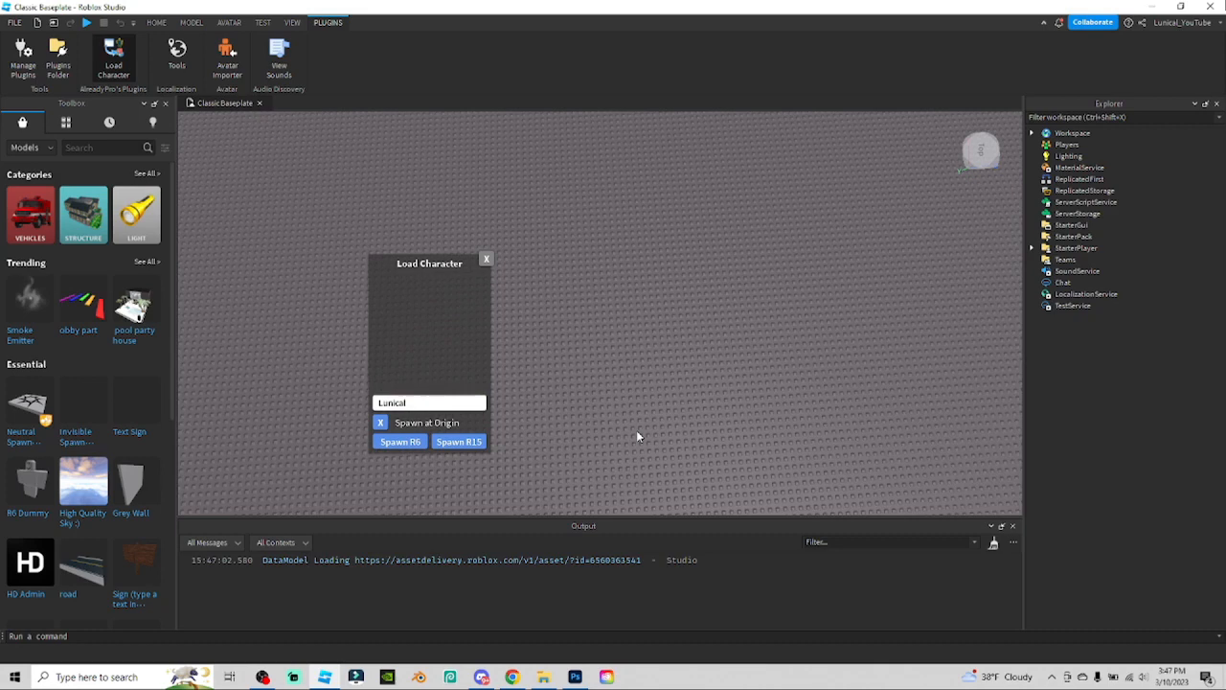
pyautogui.write('_youtube')
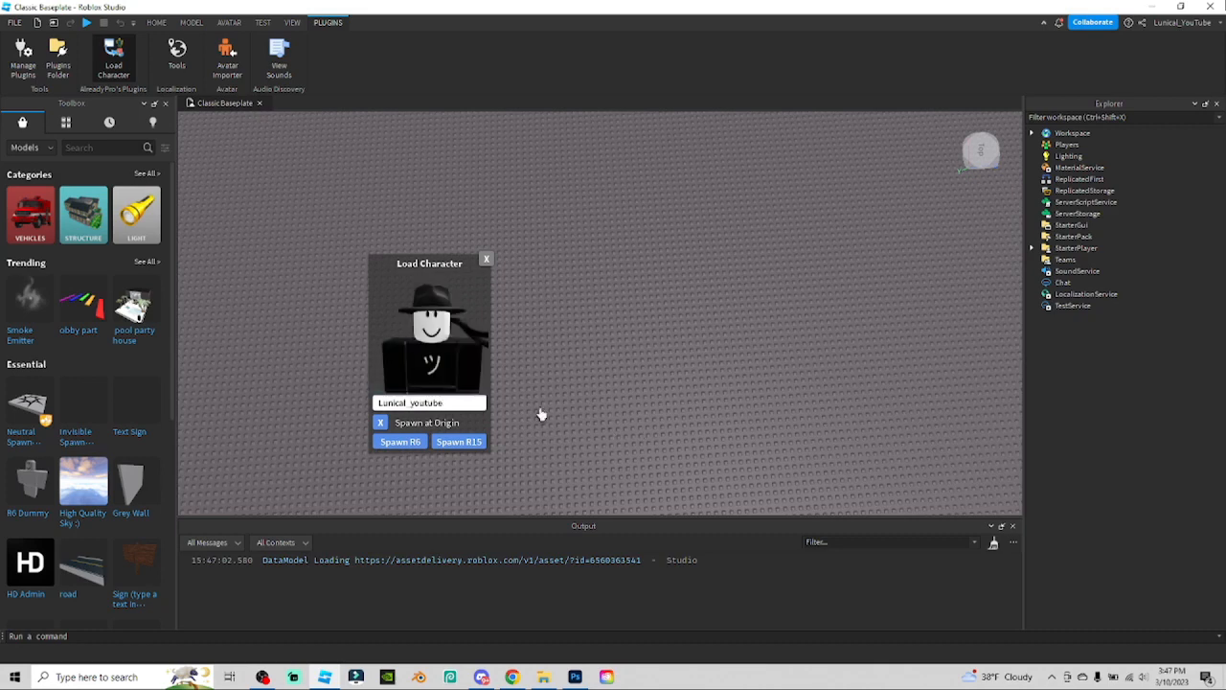
pyautogui.click(414, 442)
# Close the Load Character window and deselect the spawned avatar, keeping its front in view
pyautogui.moveTo(781, 420); pyautogui.dragTo(789, 421, button='right')
pyautogui.press('w')
pyautogui.press('w')
pyautogui.press('s')
pyautogui.click(485, 259)
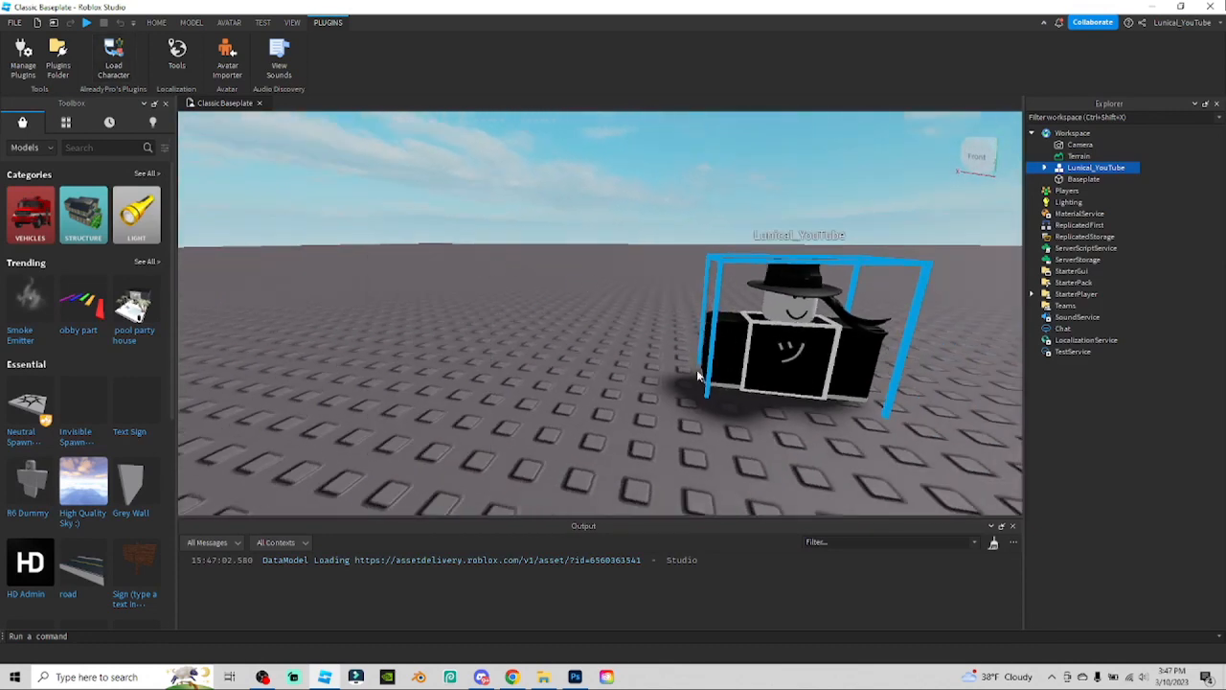
pyautogui.click(526, 409)
pyautogui.moveTo(574, 485); pyautogui.dragTo(574, 485, button='right')
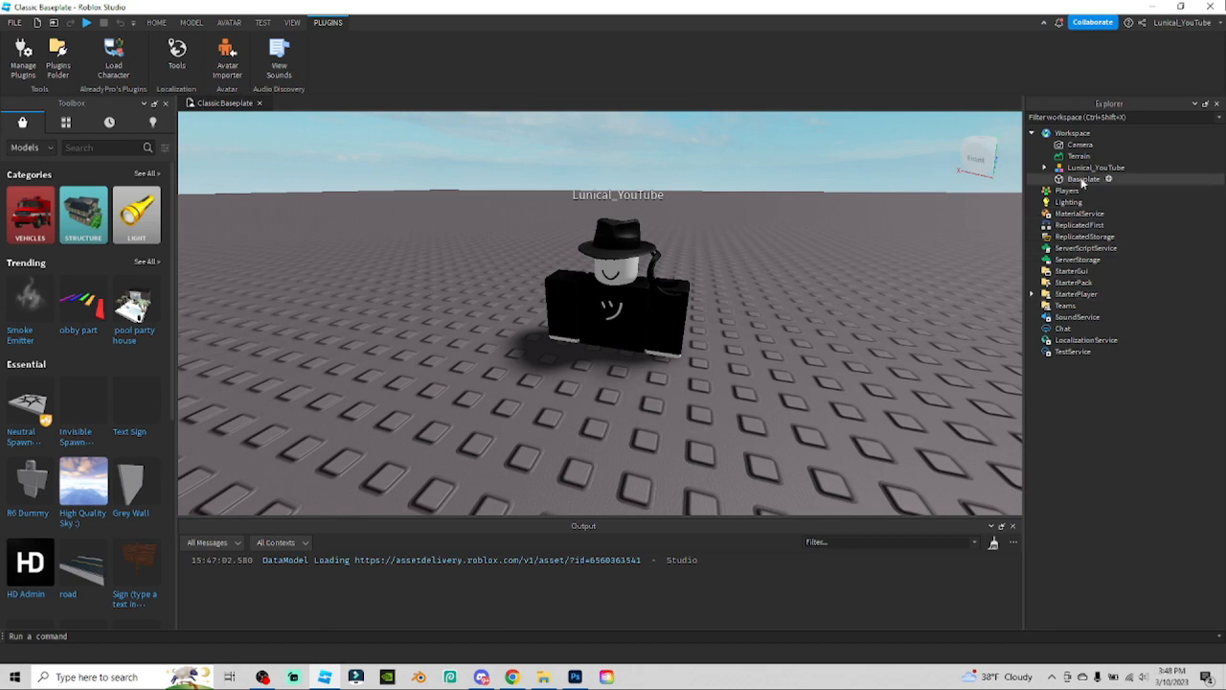
# Export the whole avatar model as an OBJ file named YTTut into the GFX IN PROGRESS folder
pyautogui.click(655, 324)
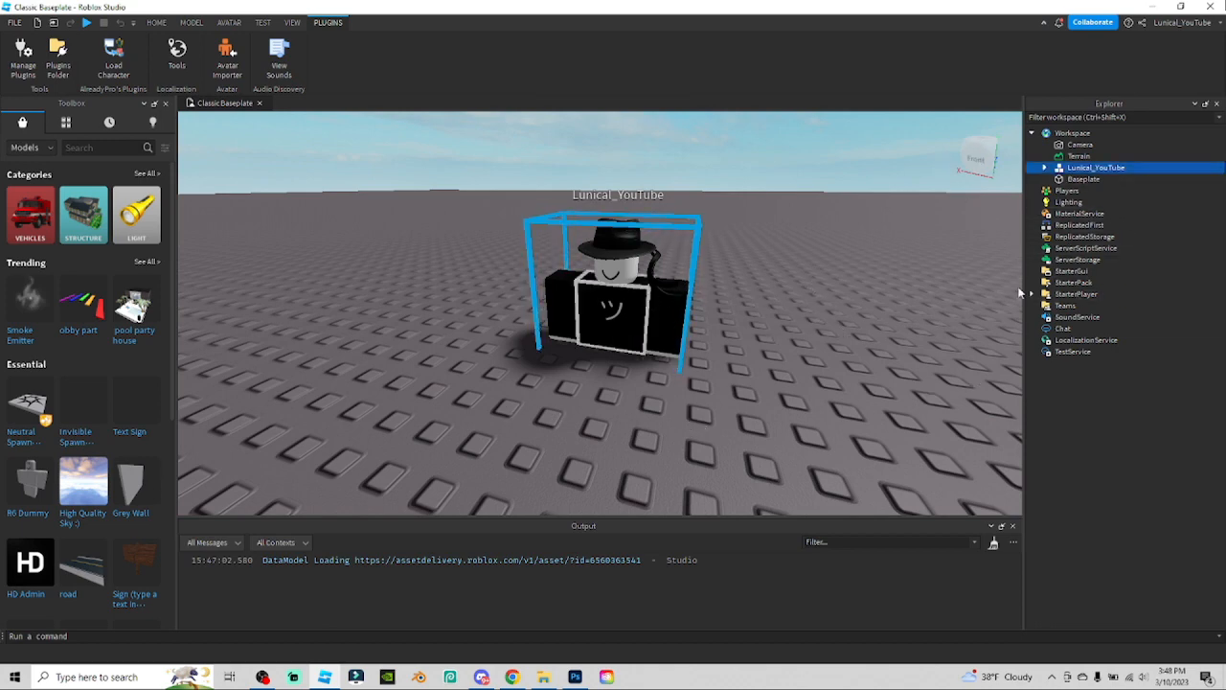
pyautogui.click(1044, 167)
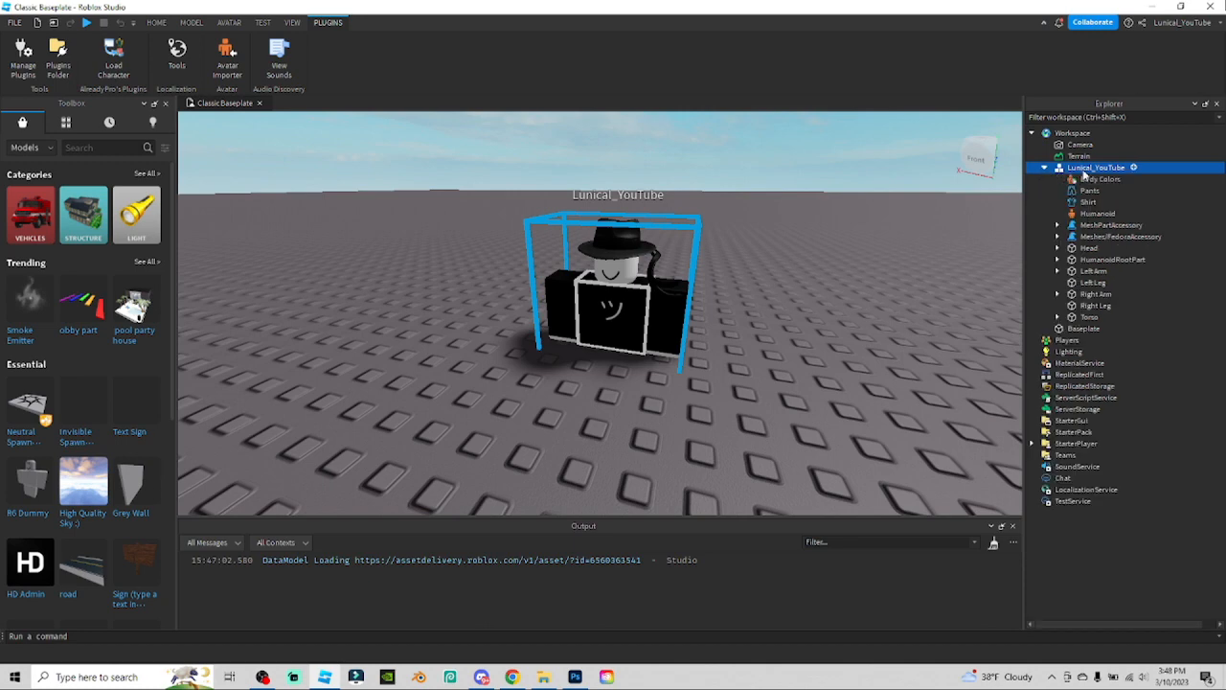
pyautogui.rightClick(1067, 169)
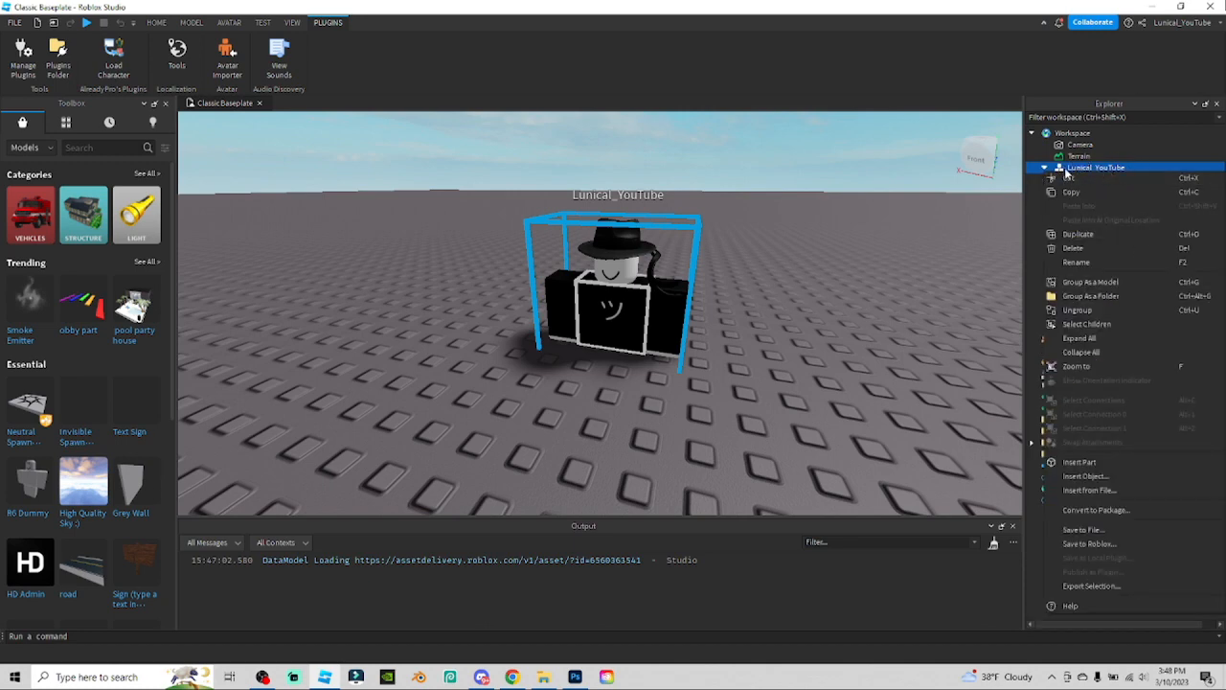
pyautogui.click(1097, 585)
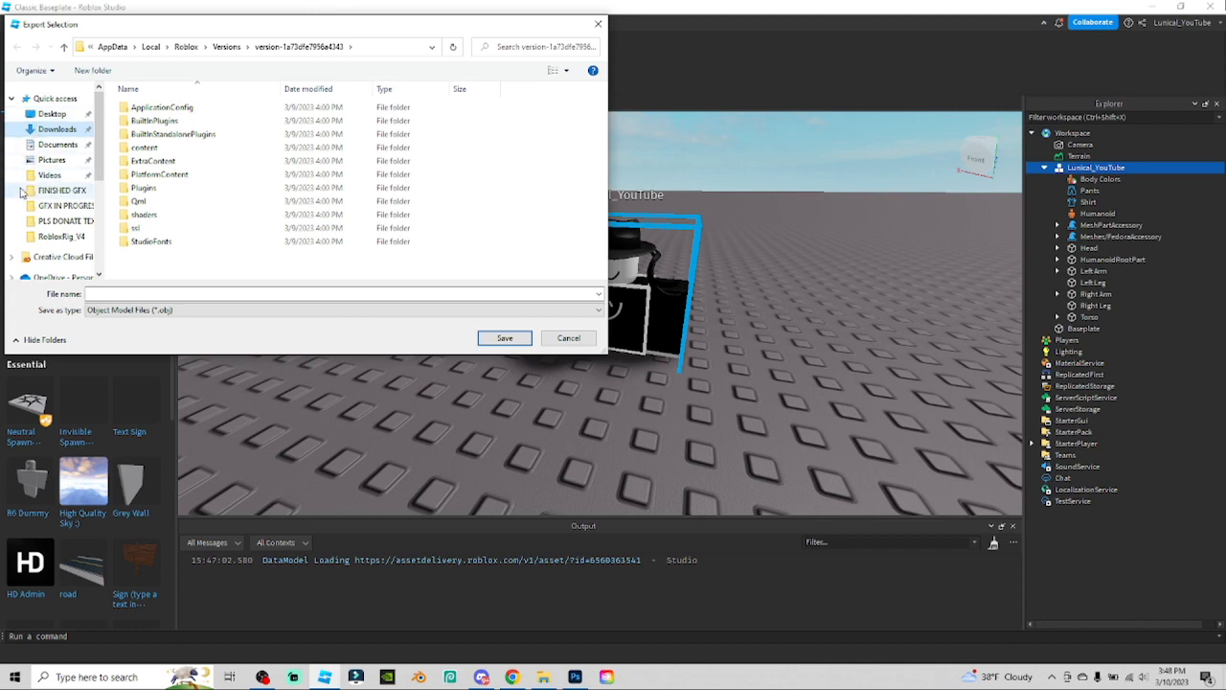
pyautogui.click(32, 206)
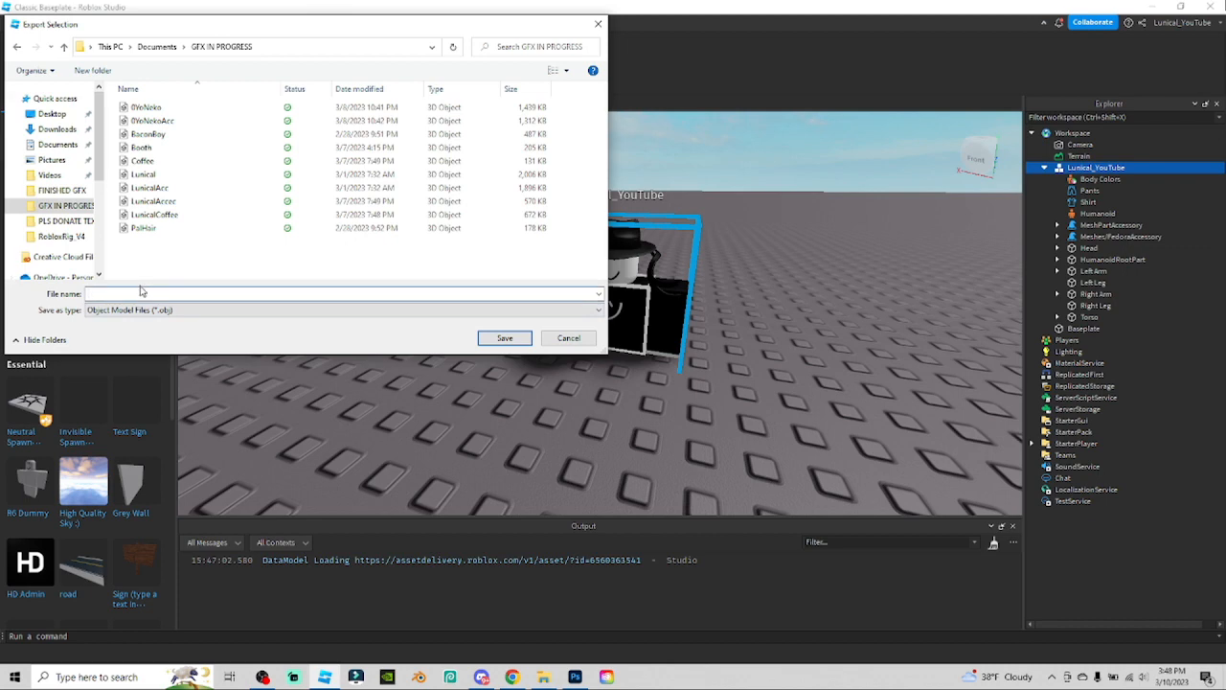
pyautogui.write('YTtut')
pyautogui.click(505, 338)
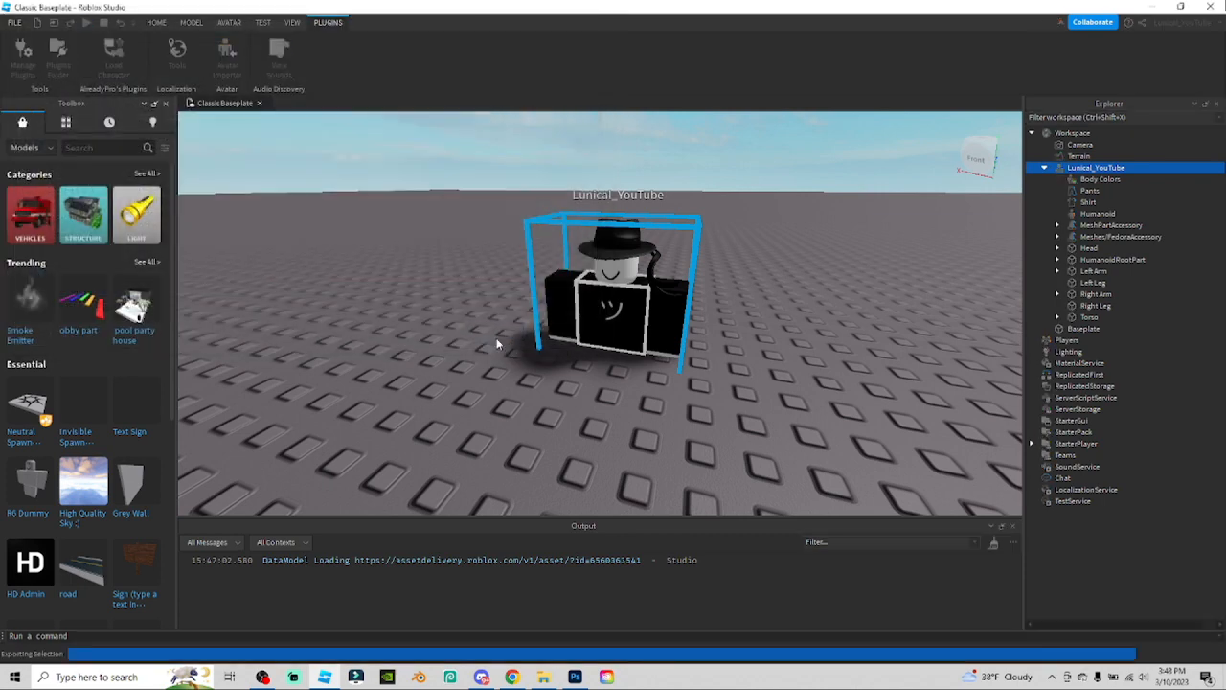
pyautogui.click(791, 343)
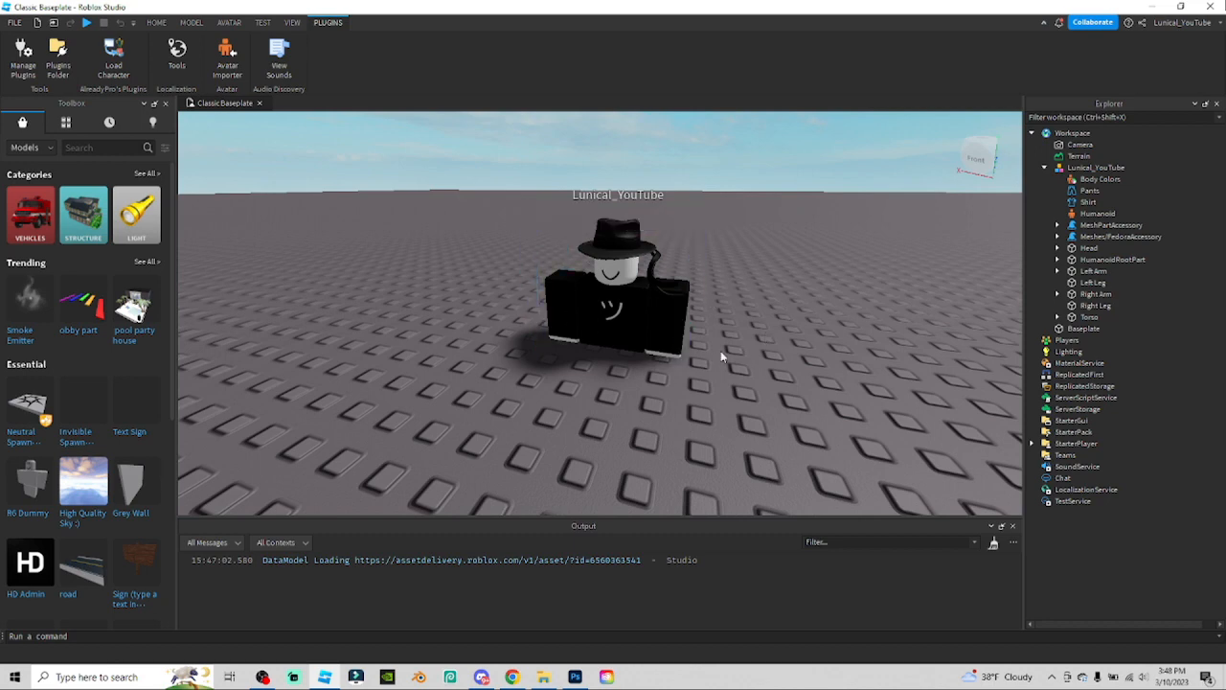
# Export the avatar's MeshPartAccessory and Meshes/FedoraAccessory together as an OBJ file named YTTutAcc in the GFX IN PROGRESS folder
pyautogui.click(1111, 225)
pyautogui.keyDown('shift'); pyautogui.click(1117, 237); pyautogui.keyUp('shift')
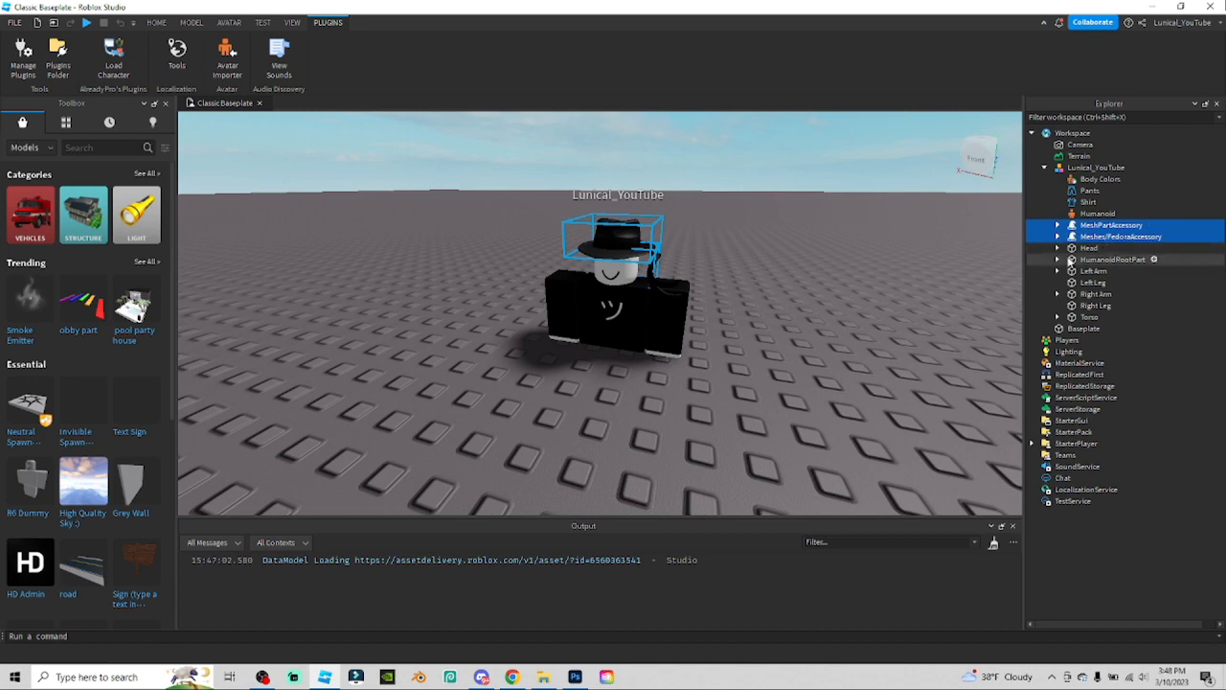
pyautogui.rightClick(1070, 226)
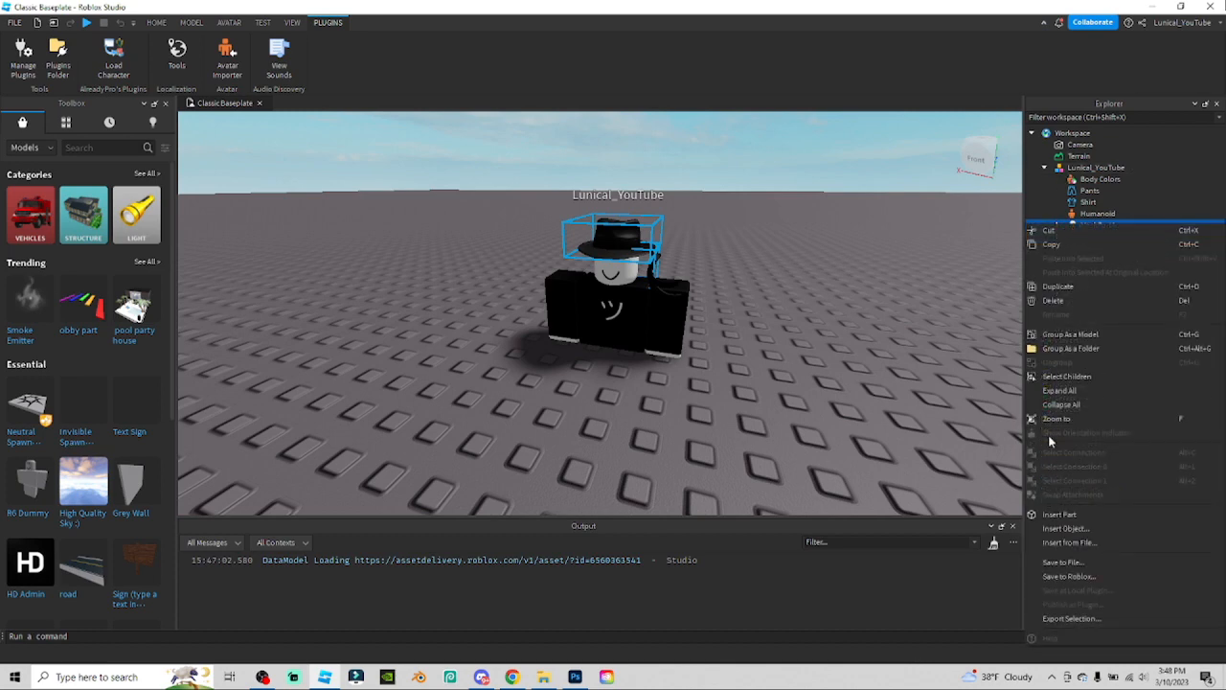
pyautogui.click(1064, 618)
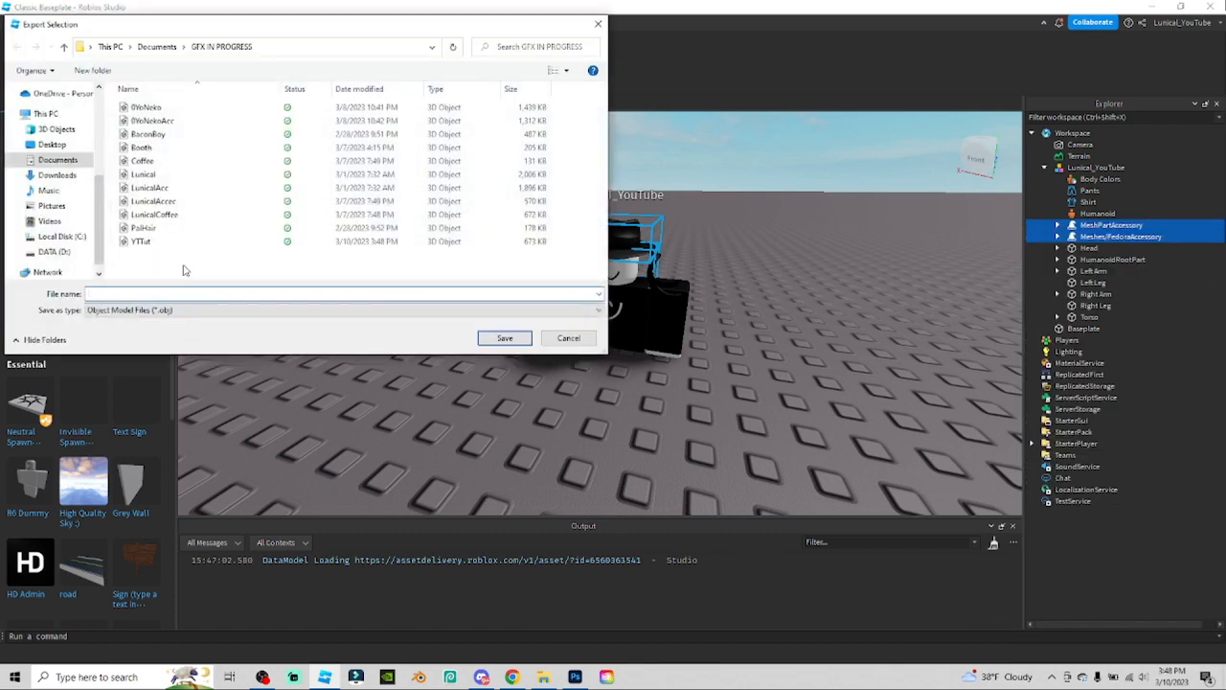
pyautogui.write('YT')
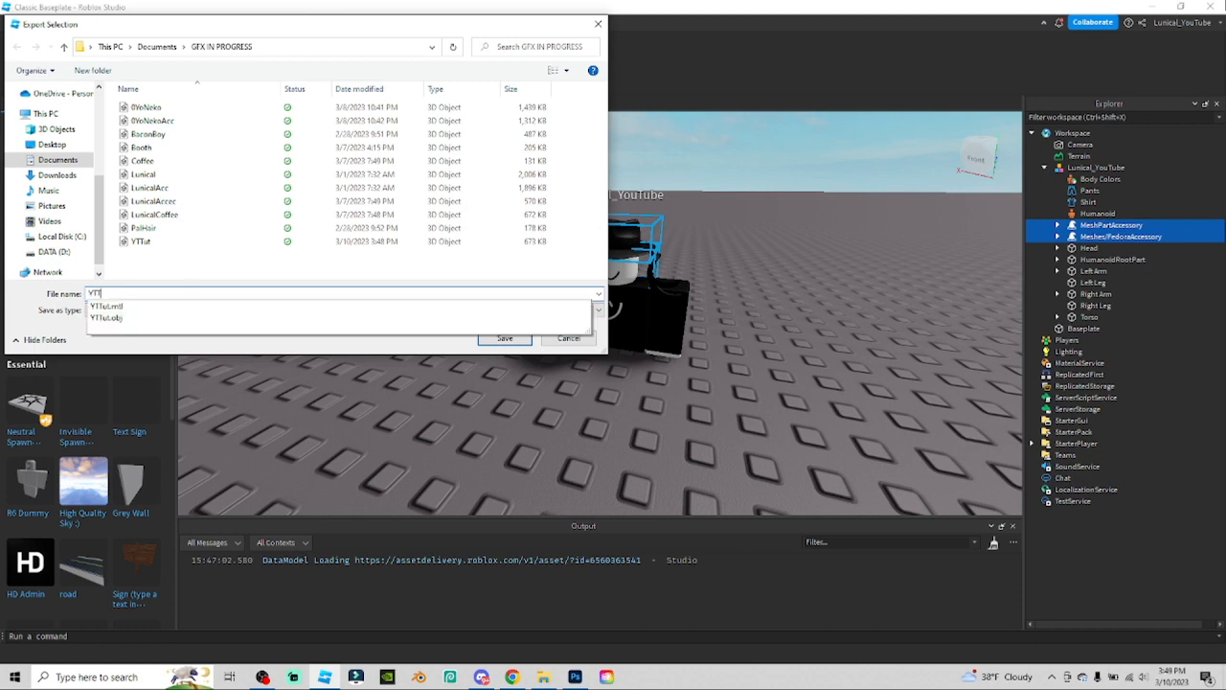
pyautogui.write('TutAcc')
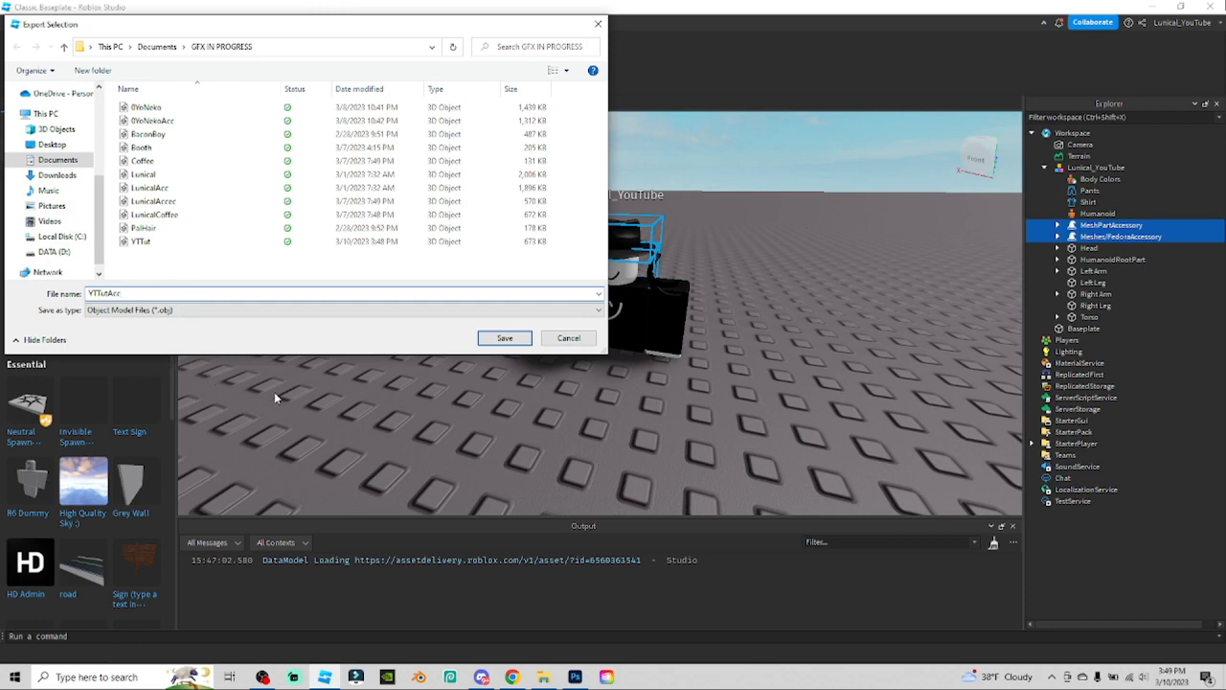
pyautogui.click(506, 340)
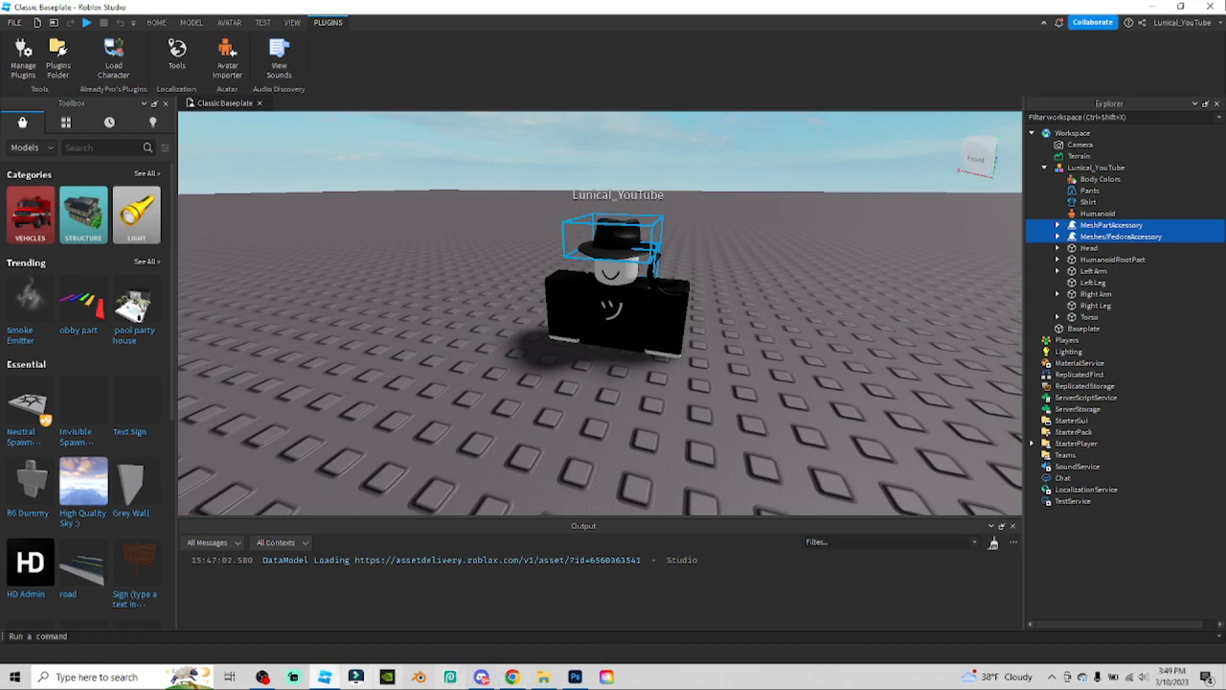
# Find the PaintRigV3 (1) (1) rig file in the Downloads folder and open it in Blender
pyautogui.click(544, 676)
pyautogui.scroll(-9, 536, 518)
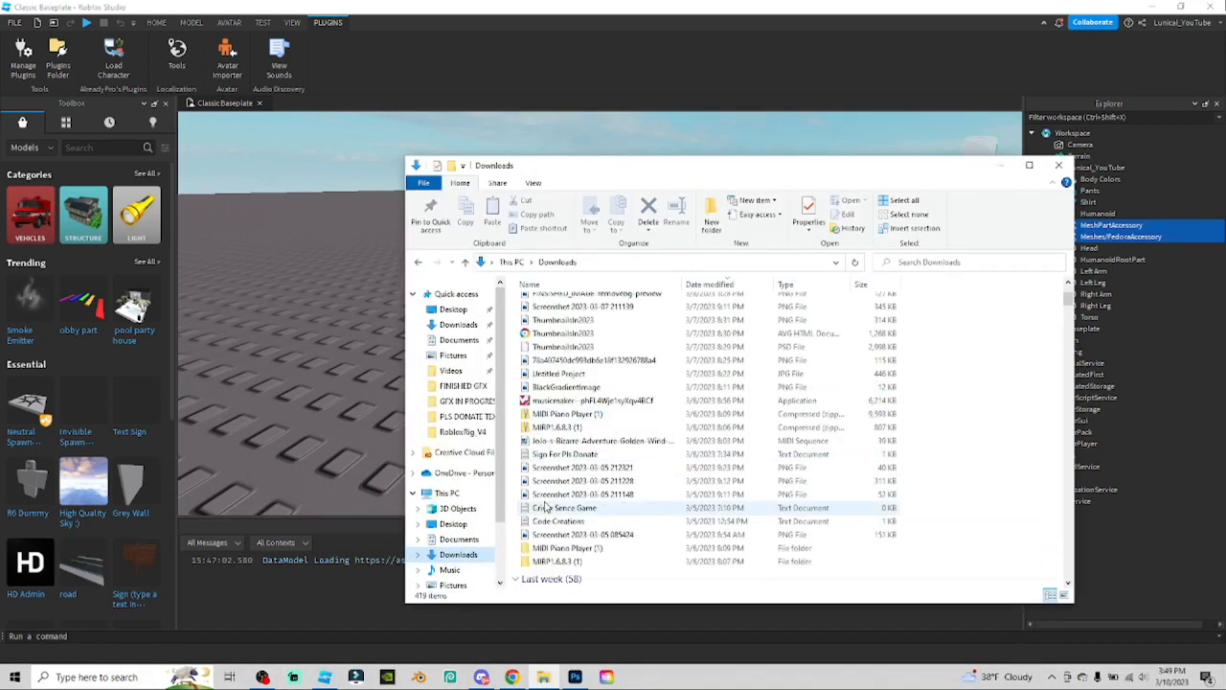
pyautogui.scroll(-5, 546, 519)
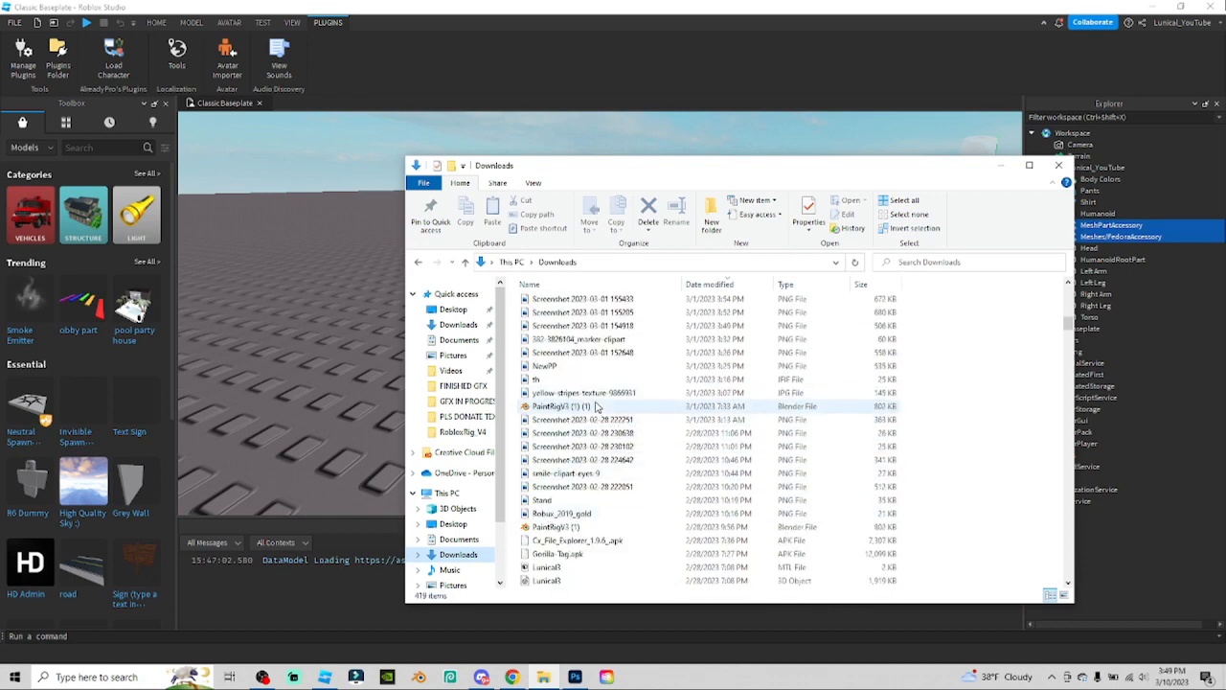
pyautogui.click(595, 406)
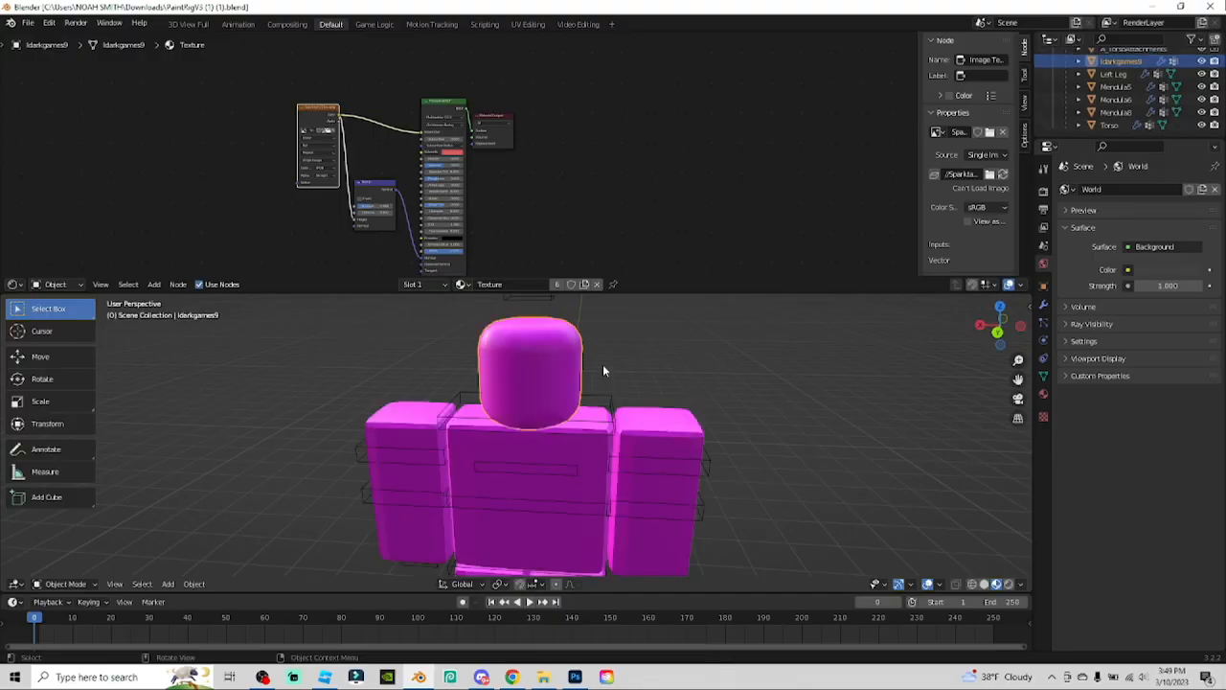
# Examine the image texture, Bump and Principled BSDF nodes of the rig head's material
pyautogui.scroll(3, 542, 204)
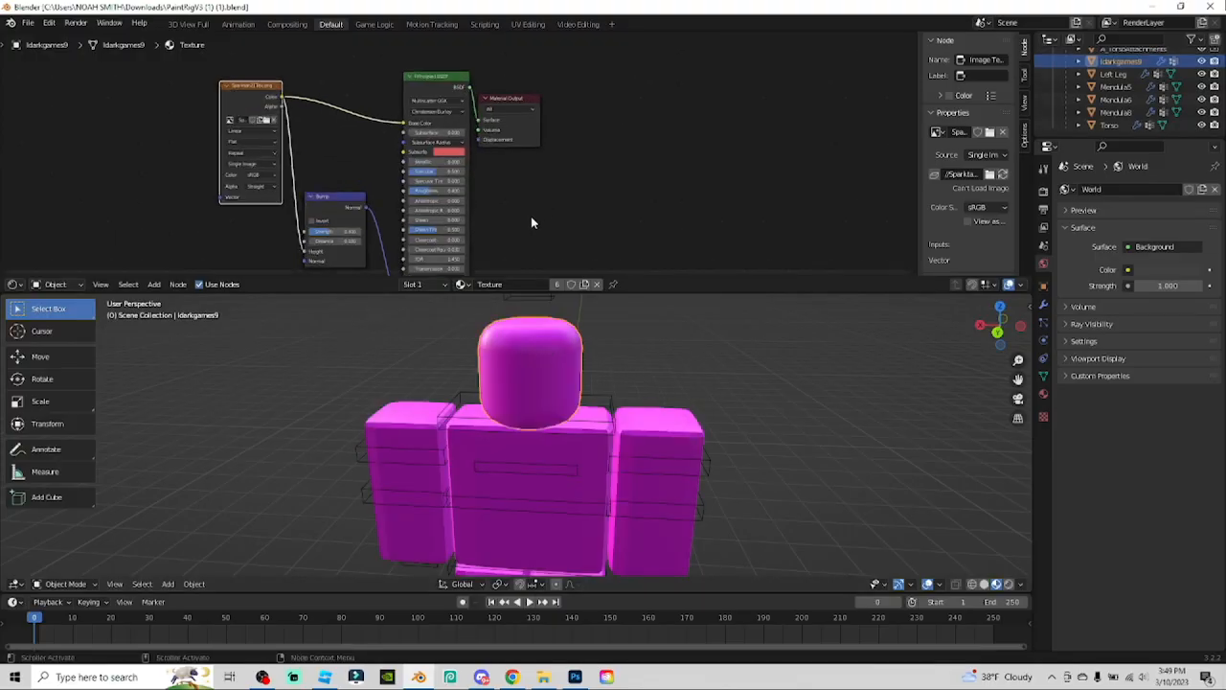
pyautogui.keyDown('ctrl'); pyautogui.scroll(3, 528, 221); pyautogui.keyUp('ctrl')
pyautogui.keyDown('ctrl'); pyautogui.scroll(3, 444, 168); pyautogui.keyUp('ctrl')
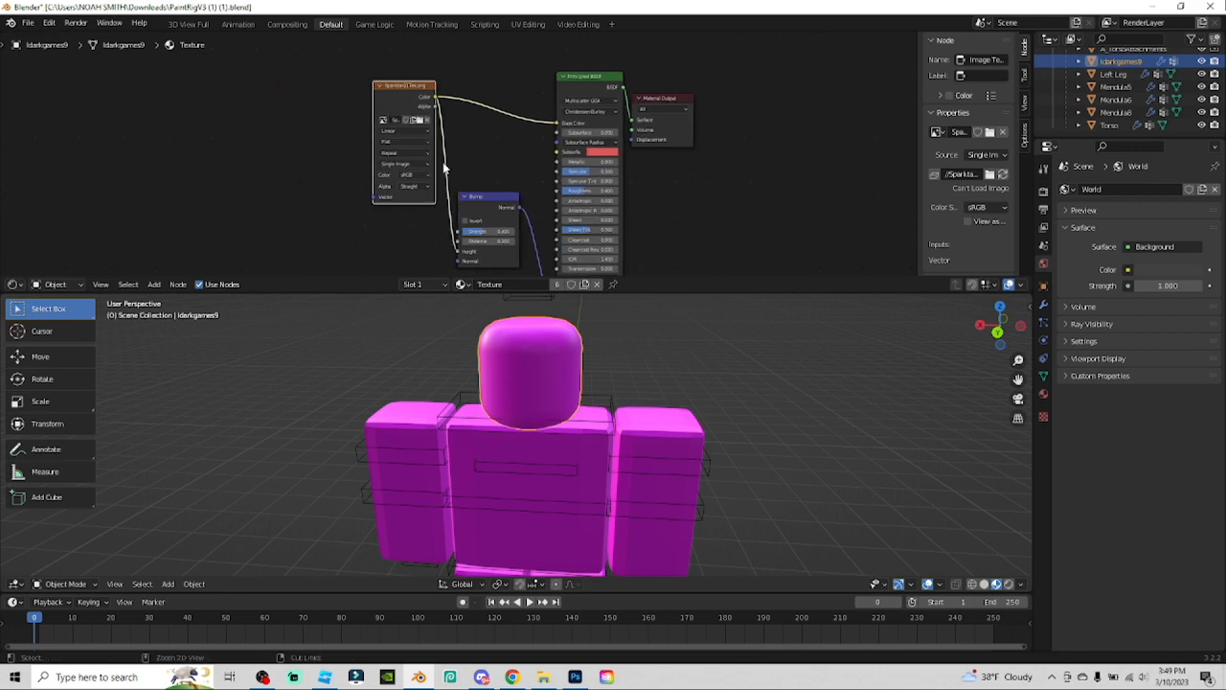
pyautogui.keyDown('ctrl'); pyautogui.scroll(1, 498, 181); pyautogui.keyUp('ctrl')
pyautogui.scroll(3, 522, 171)
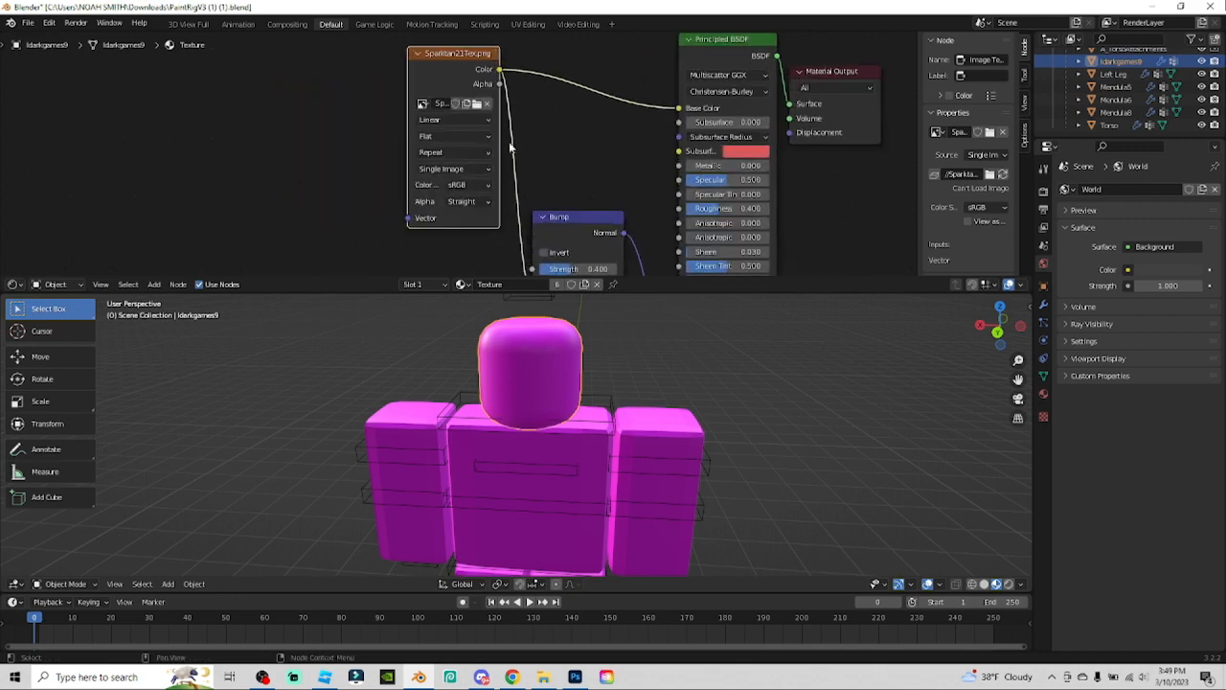
pyautogui.scroll(4, 541, 168)
pyautogui.scroll(-6, 542, 168)
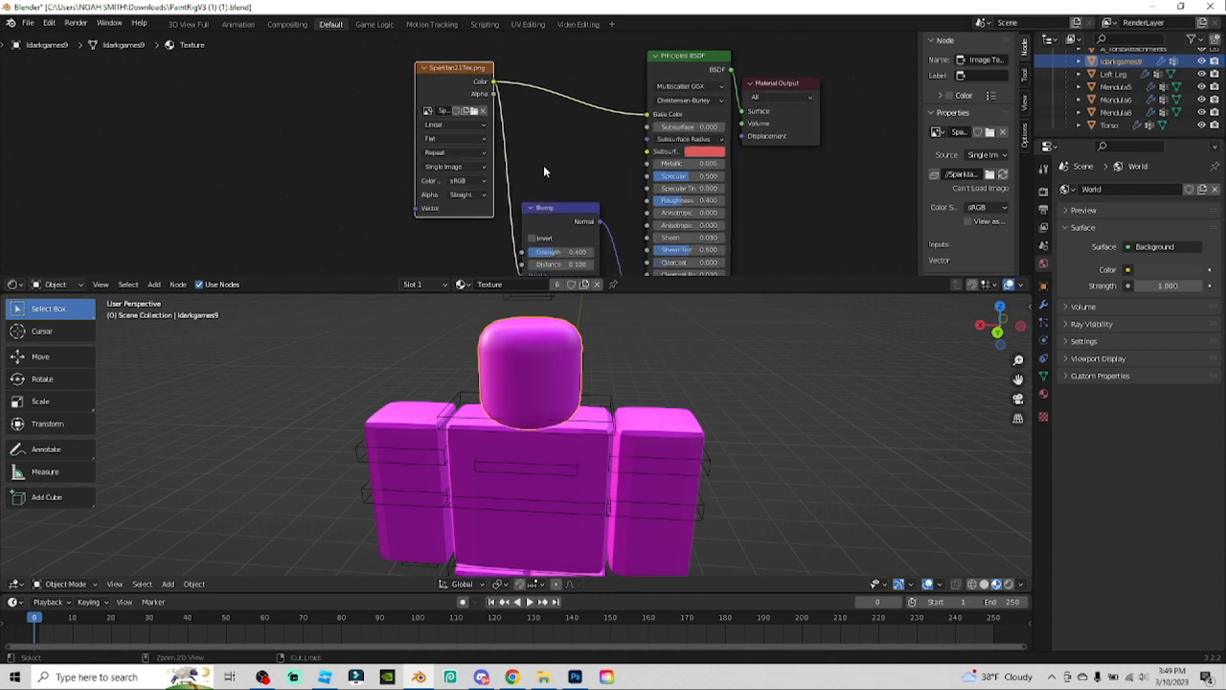
pyautogui.keyDown('ctrl'); pyautogui.scroll(4, 550, 166); pyautogui.keyUp('ctrl')
pyautogui.keyDown('ctrl'); pyautogui.scroll(3, 551, 167); pyautogui.keyUp('ctrl')
pyautogui.keyDown('ctrl'); pyautogui.scroll(-2, 635, 161); pyautogui.keyUp('ctrl')
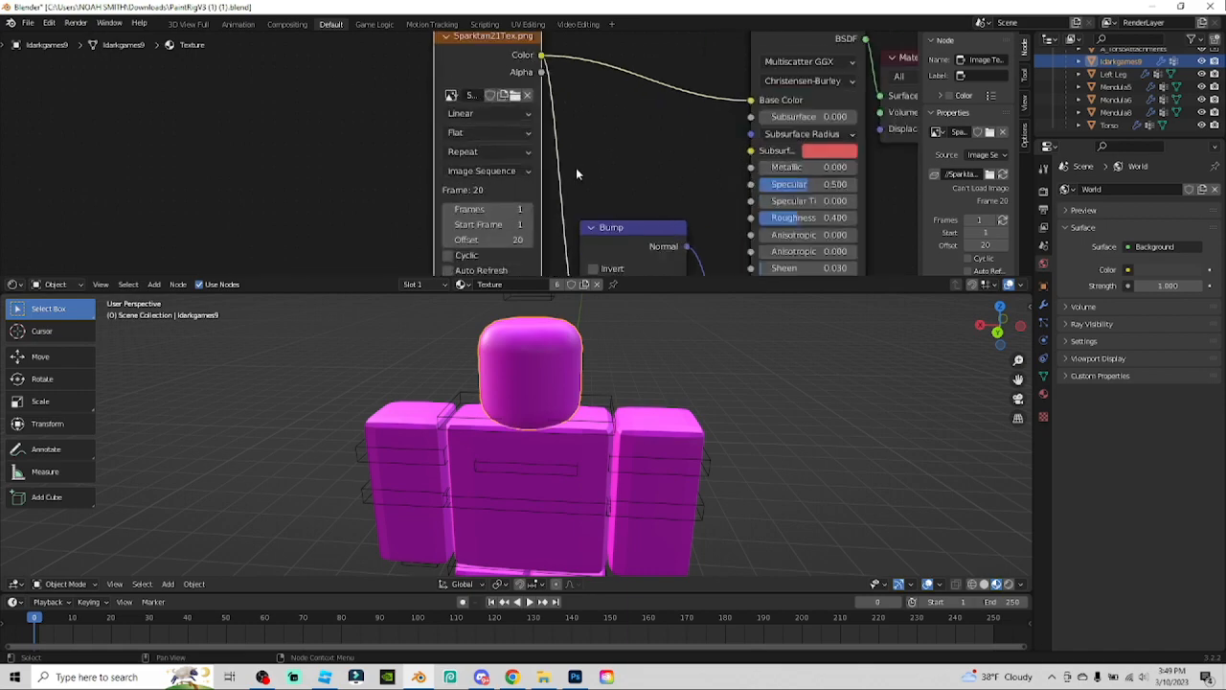
pyautogui.scroll(7, 582, 162)
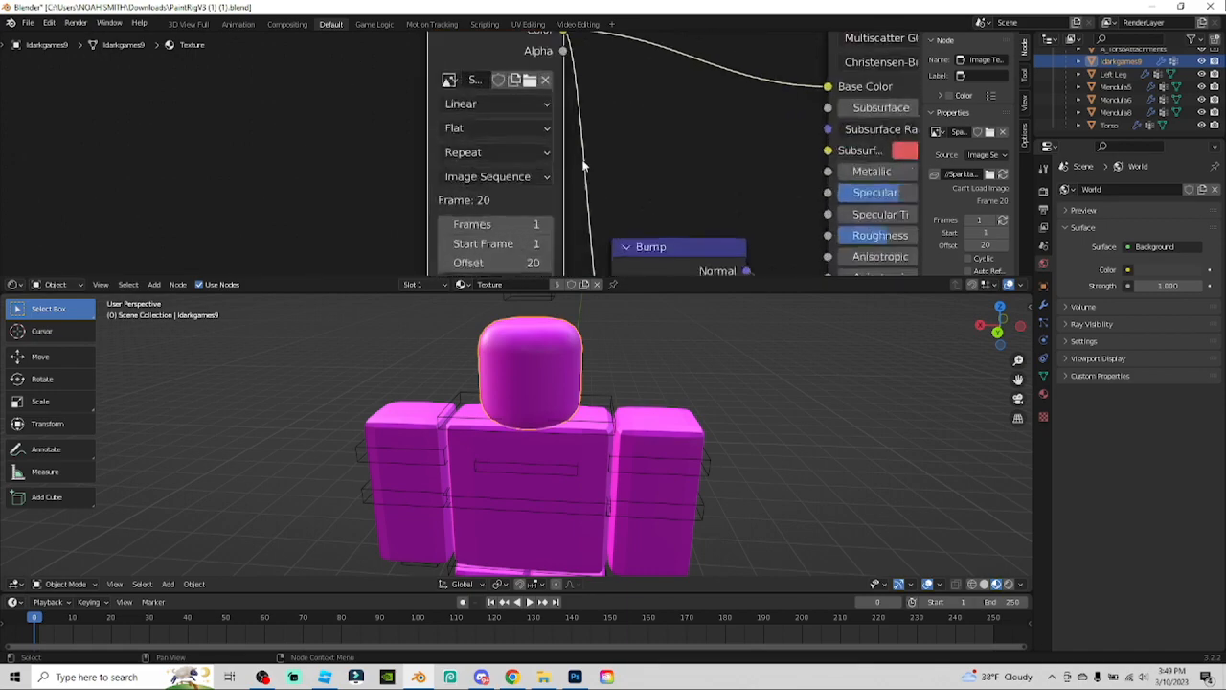
pyautogui.scroll(-5, 582, 161)
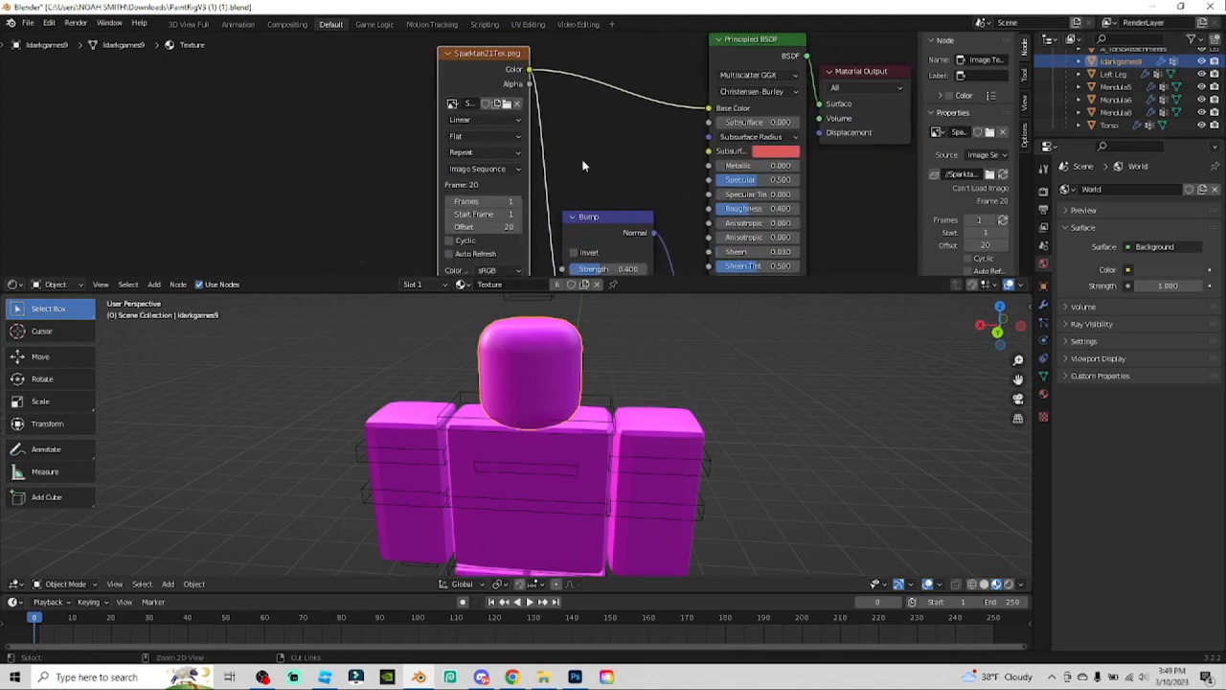
pyautogui.scroll(-2, 584, 161)
pyautogui.scroll(2, 583, 161)
pyautogui.keyDown('ctrl'); pyautogui.scroll(4, 588, 156); pyautogui.keyUp('ctrl')
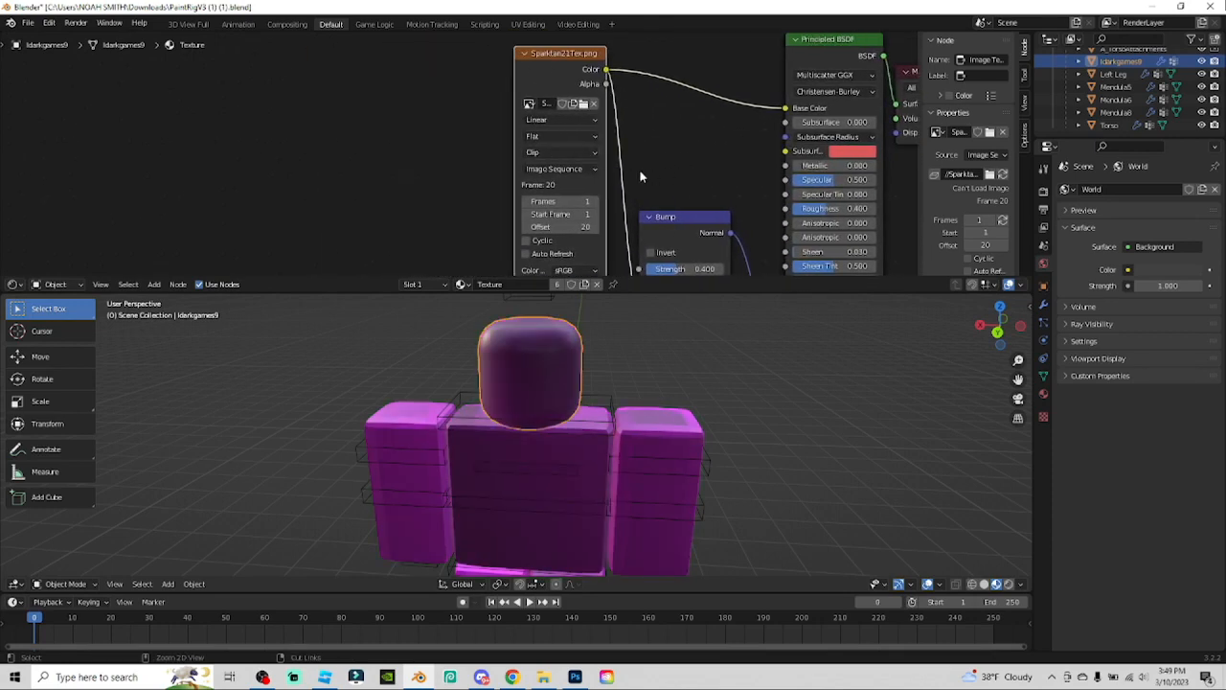
pyautogui.hotkey('ctrl', 'z')
pyautogui.hotkey('ctrl', 'z')
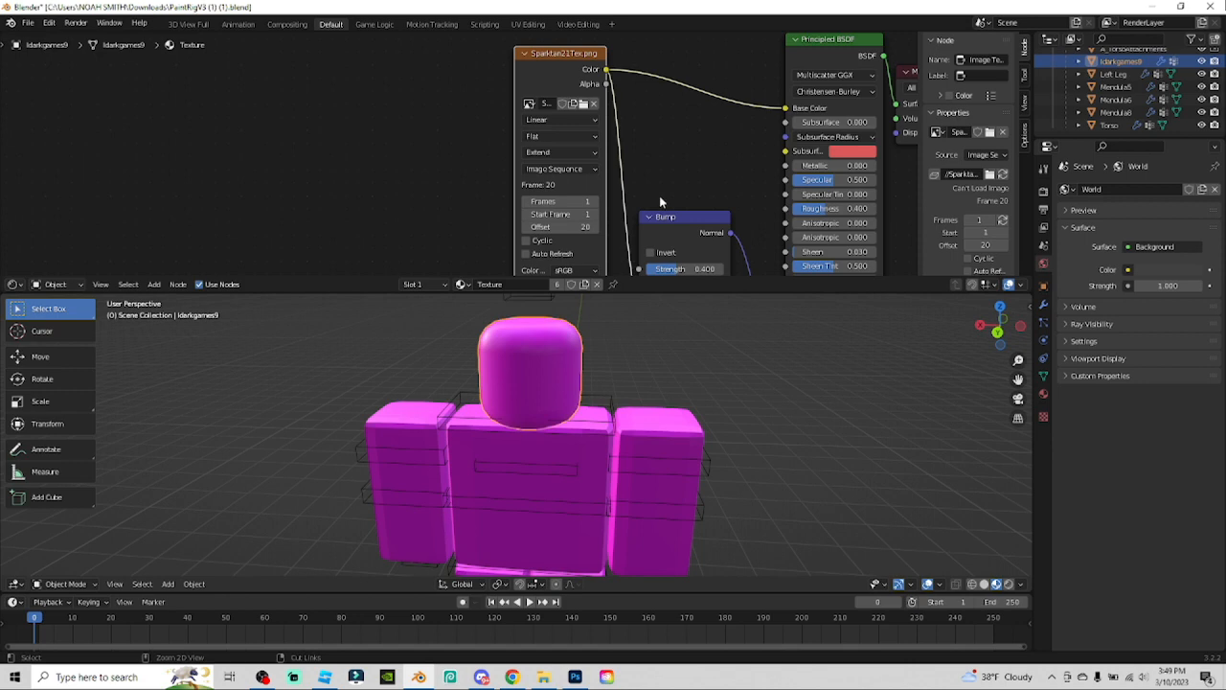
# Load Handle1_diff.png from the GFX IN PROGRESS folder in Documents into the rig material's image texture node
pyautogui.click(584, 108)
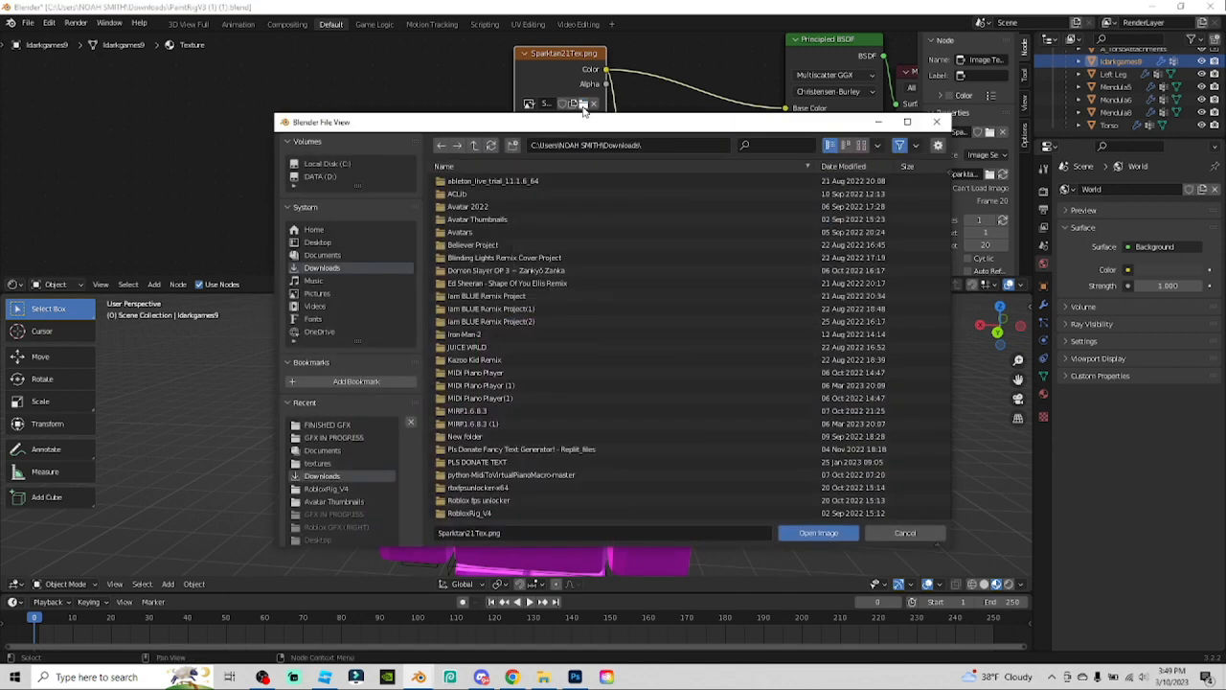
pyautogui.click(321, 255)
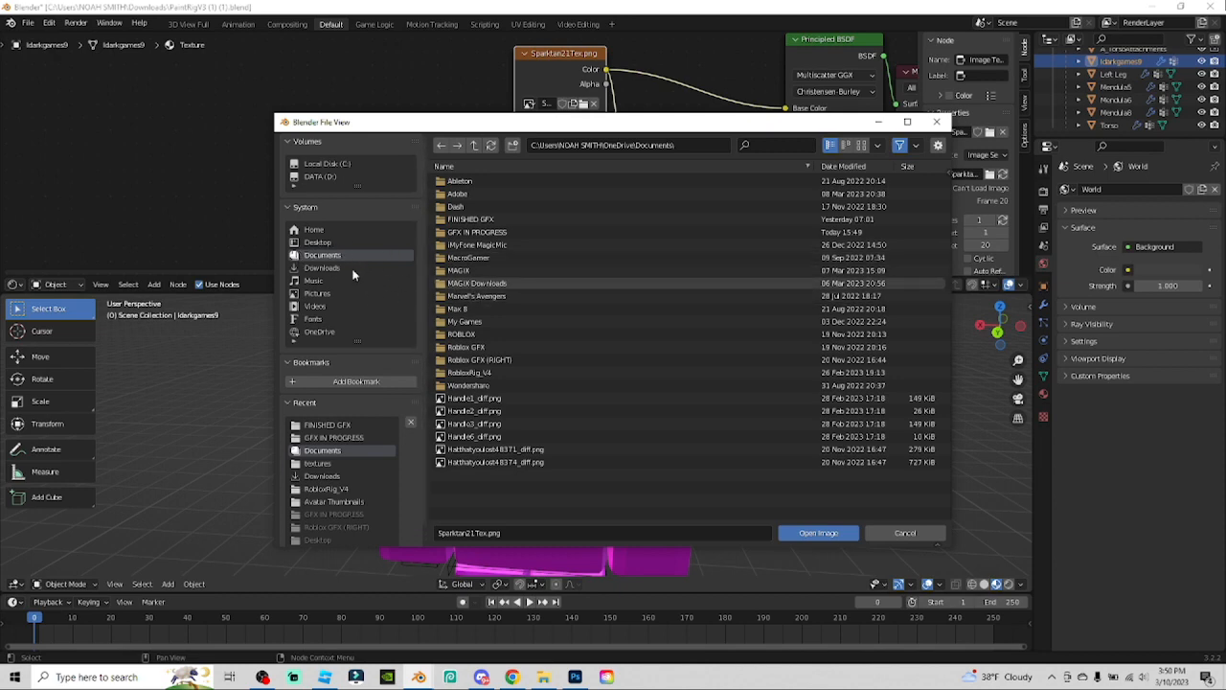
pyautogui.doubleClick(463, 233)
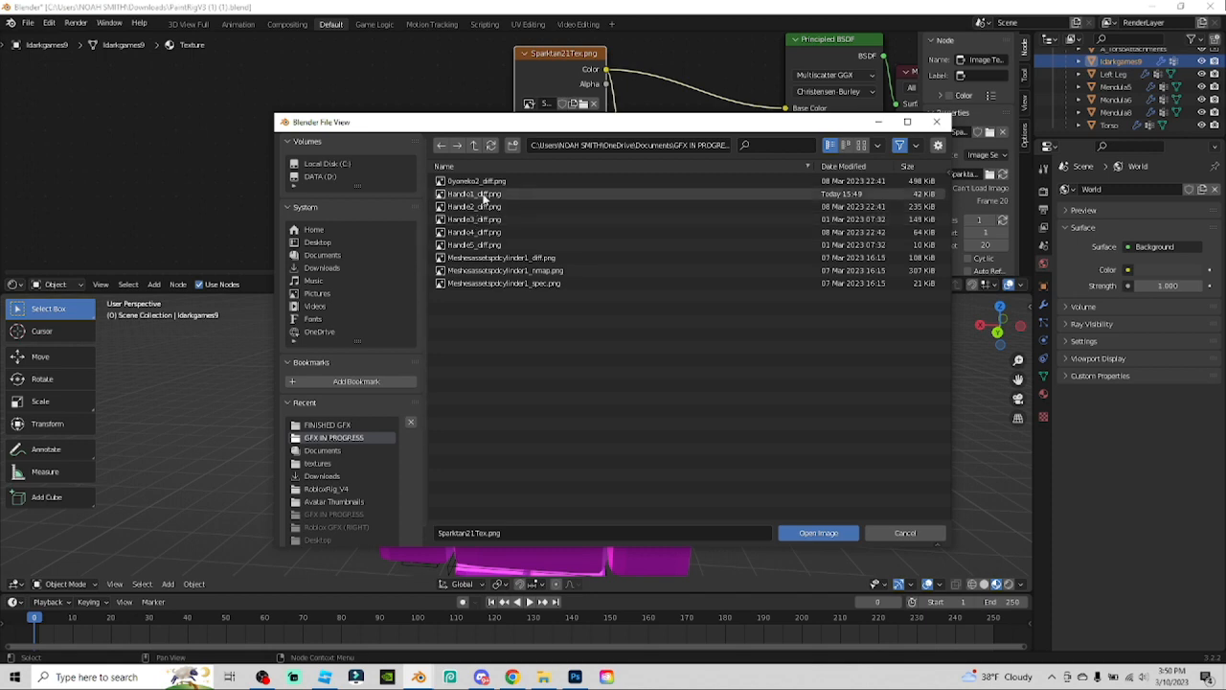
pyautogui.doubleClick(483, 198)
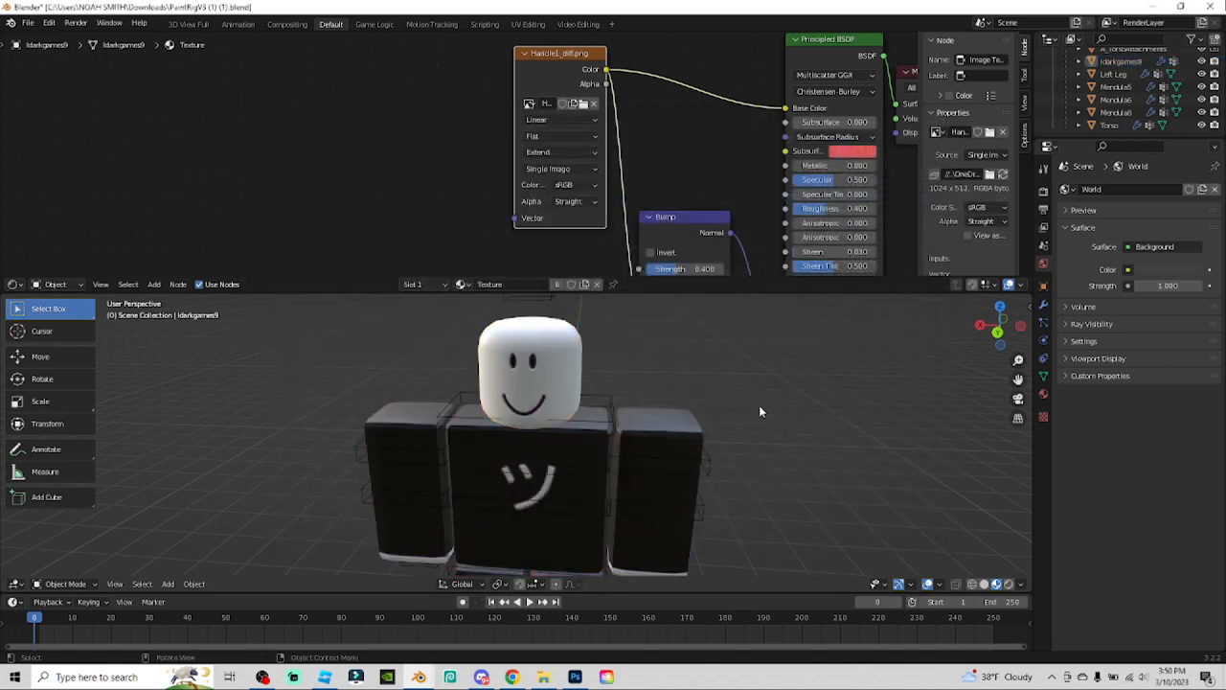
# Close the shader editor area so the 3D viewport fills its space, with the rig seen from the front
pyautogui.scroll(-5, 730, 387)
pyautogui.moveTo(731, 387); pyautogui.dragTo(669, 399, button='middle')
pyautogui.scroll(5, 669, 399)
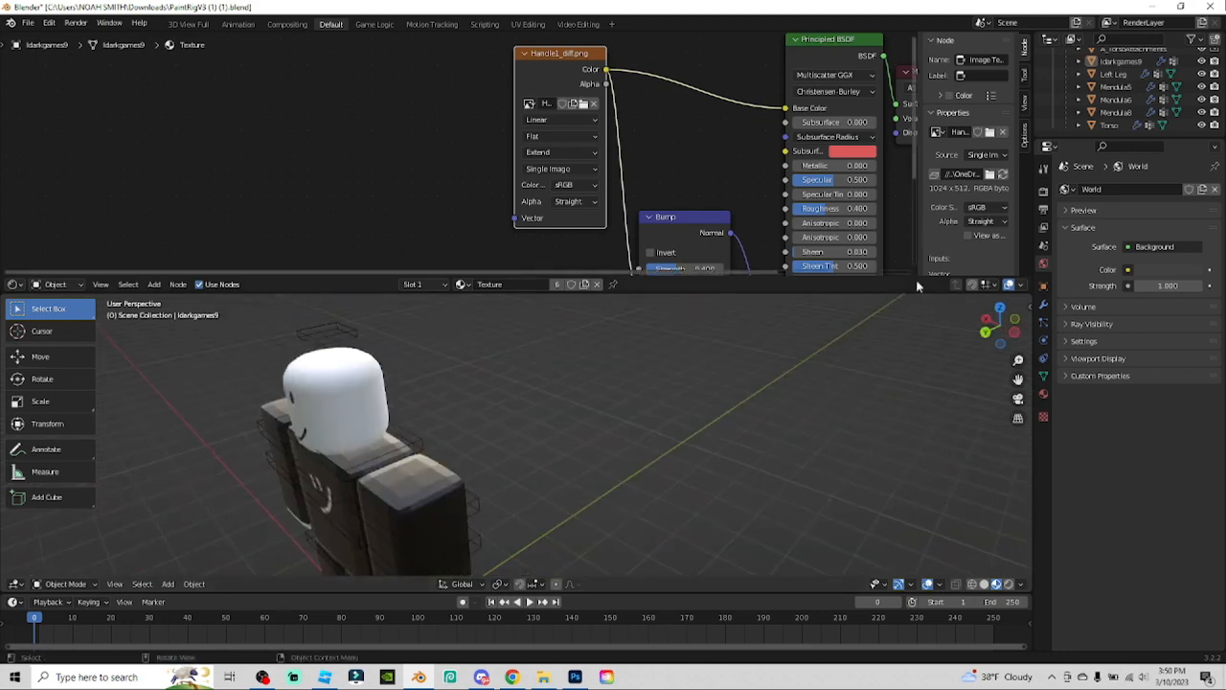
pyautogui.moveTo(1030, 295); pyautogui.dragTo(836, 235)
pyautogui.moveTo(281, 246); pyautogui.dragTo(665, 274, button='middle')
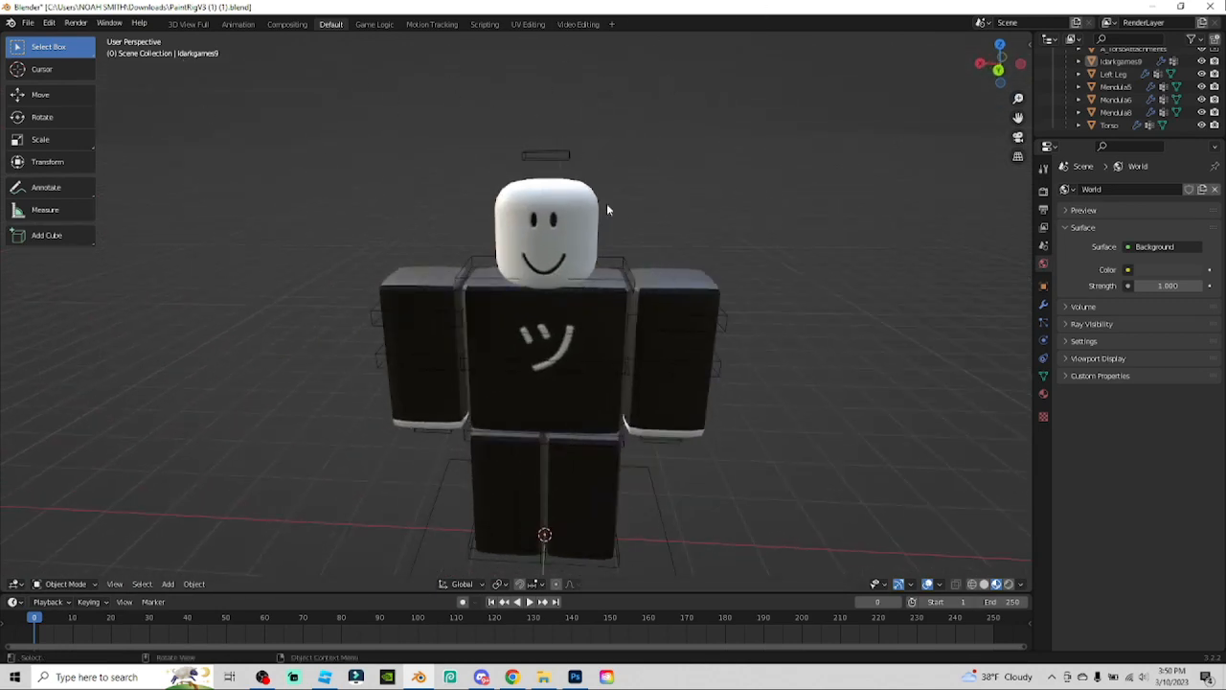
# Import YTTutAcc.obj from the GFX IN PROGRESS folder in Documents as a Wavefront OBJ
pyautogui.click(28, 22)
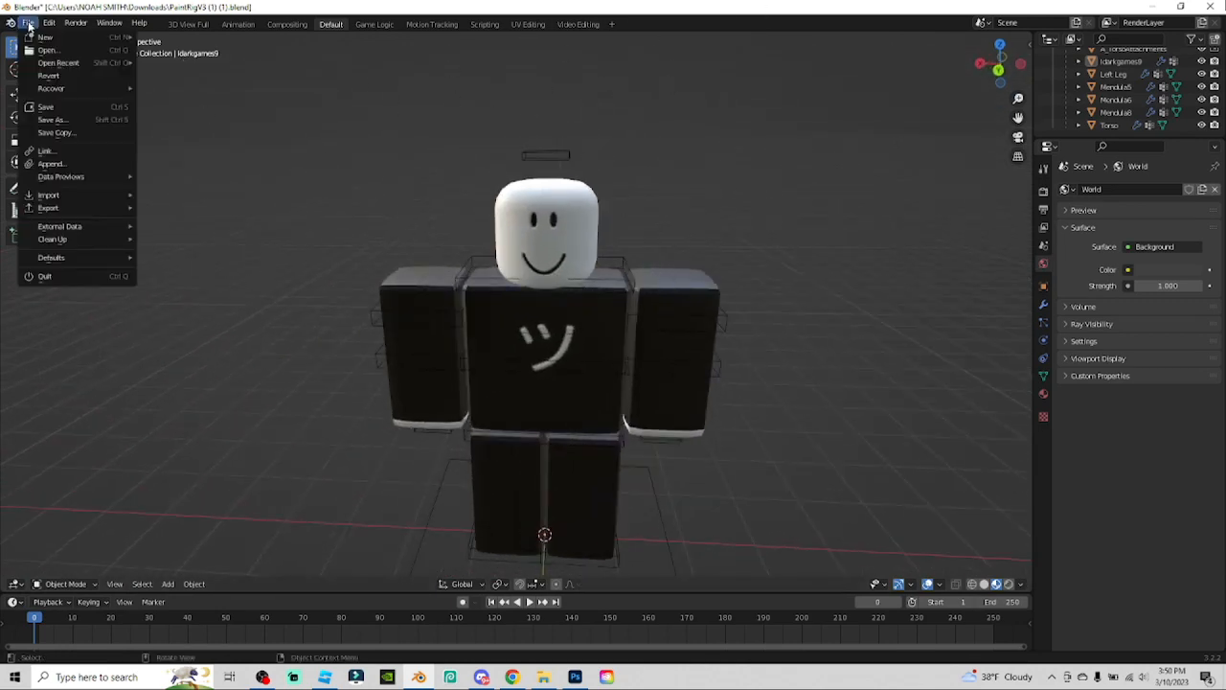
pyautogui.click(29, 23)
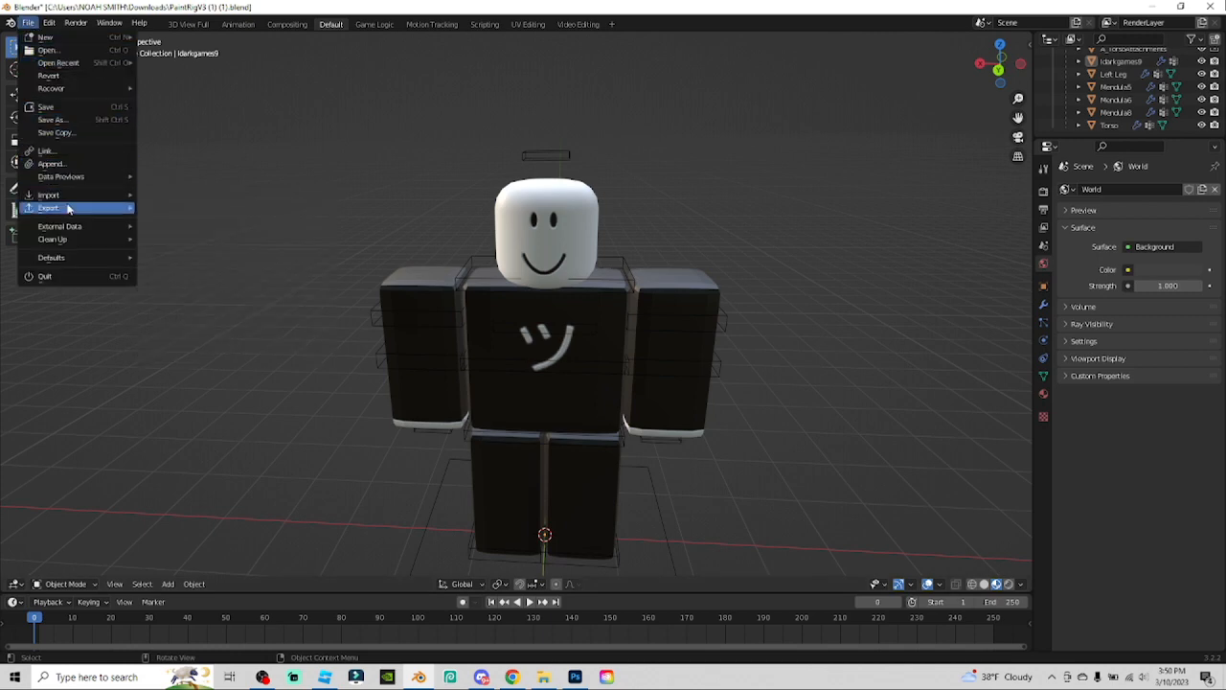
pyautogui.moveTo(68, 200)
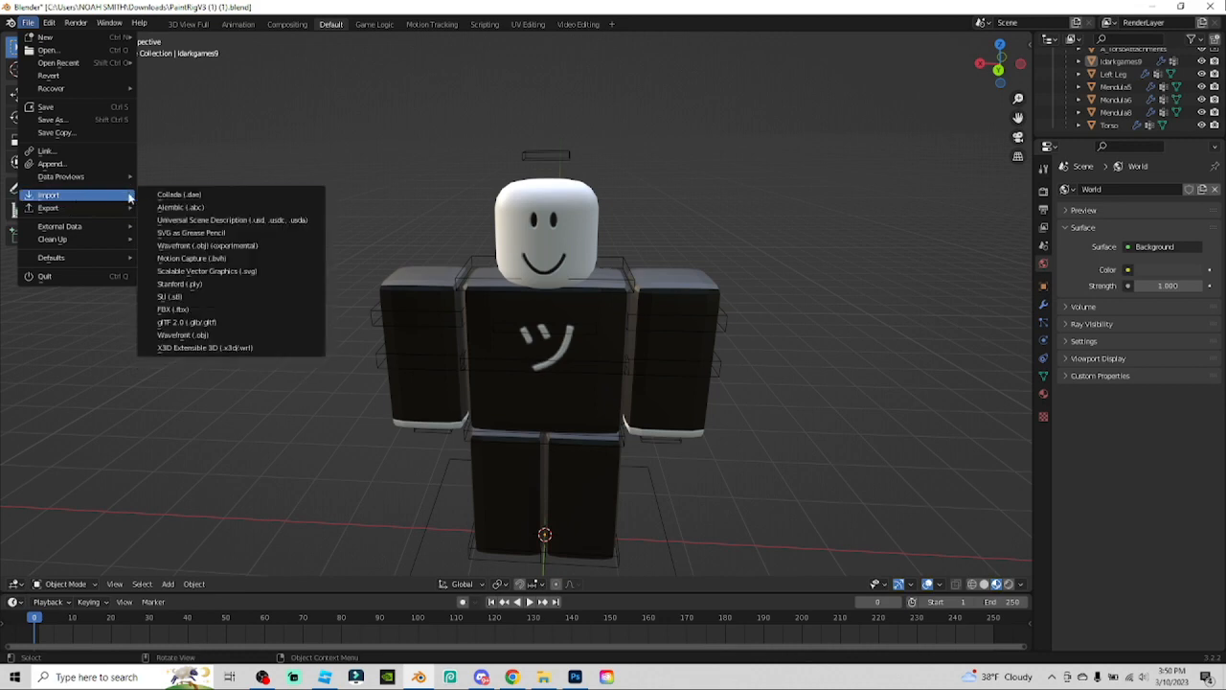
pyautogui.click(185, 335)
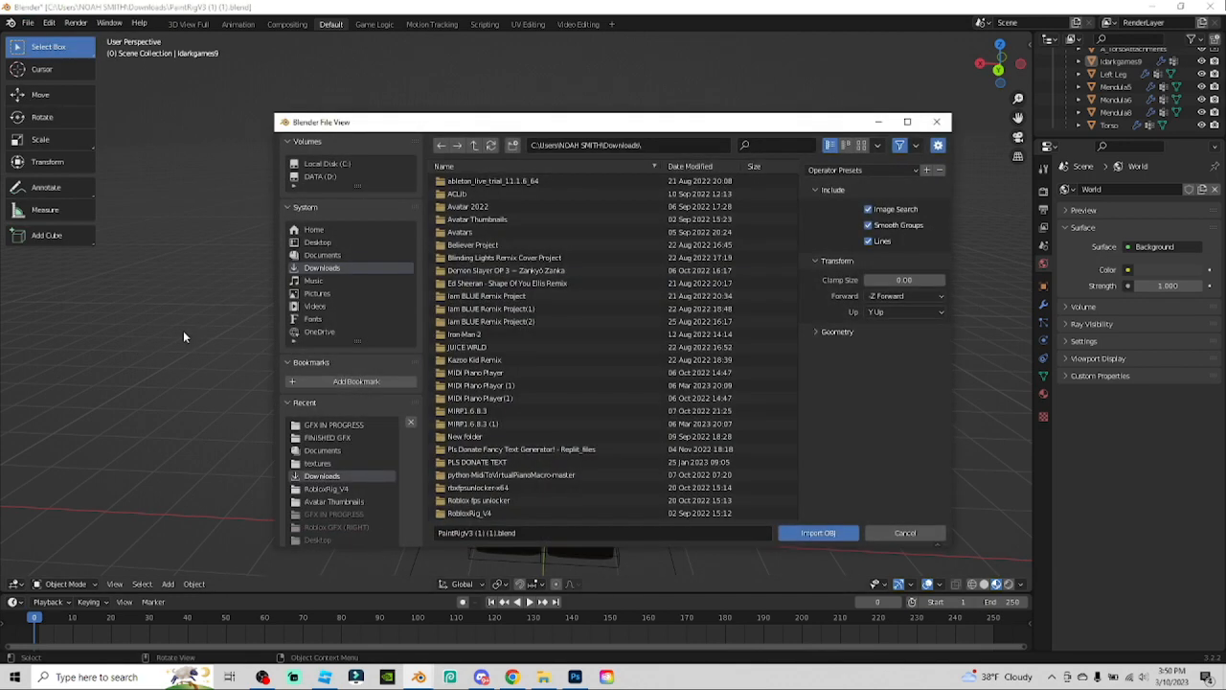
pyautogui.click(29, 23)
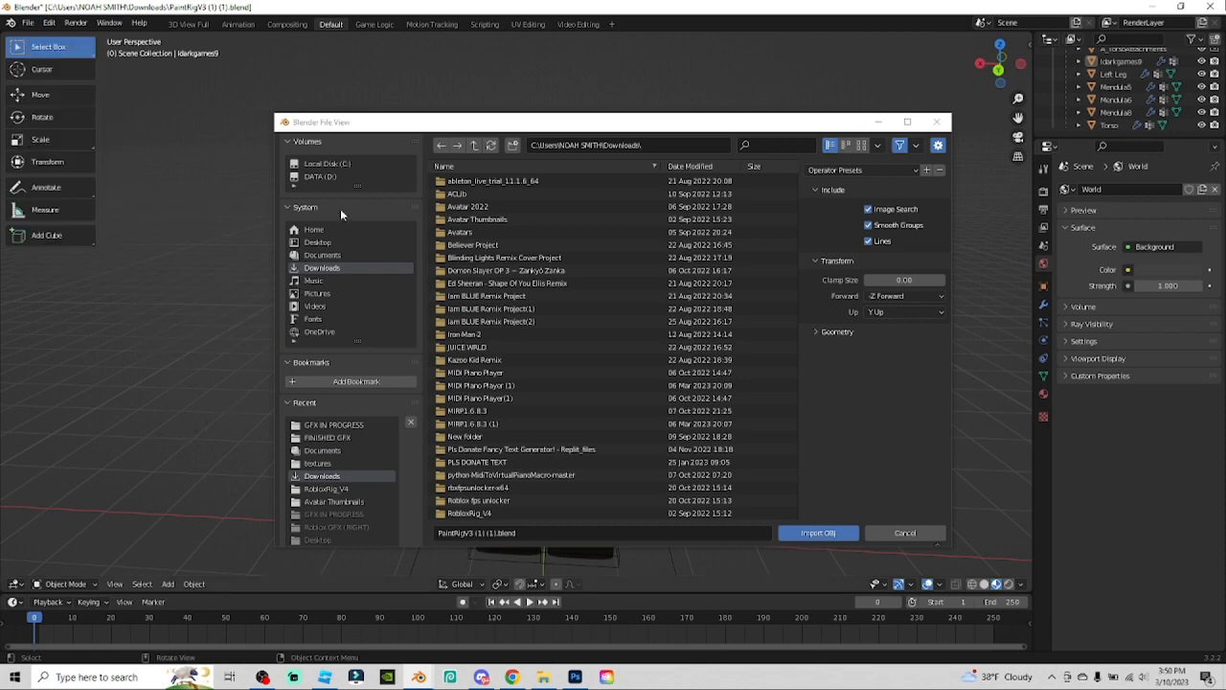
pyautogui.click(322, 256)
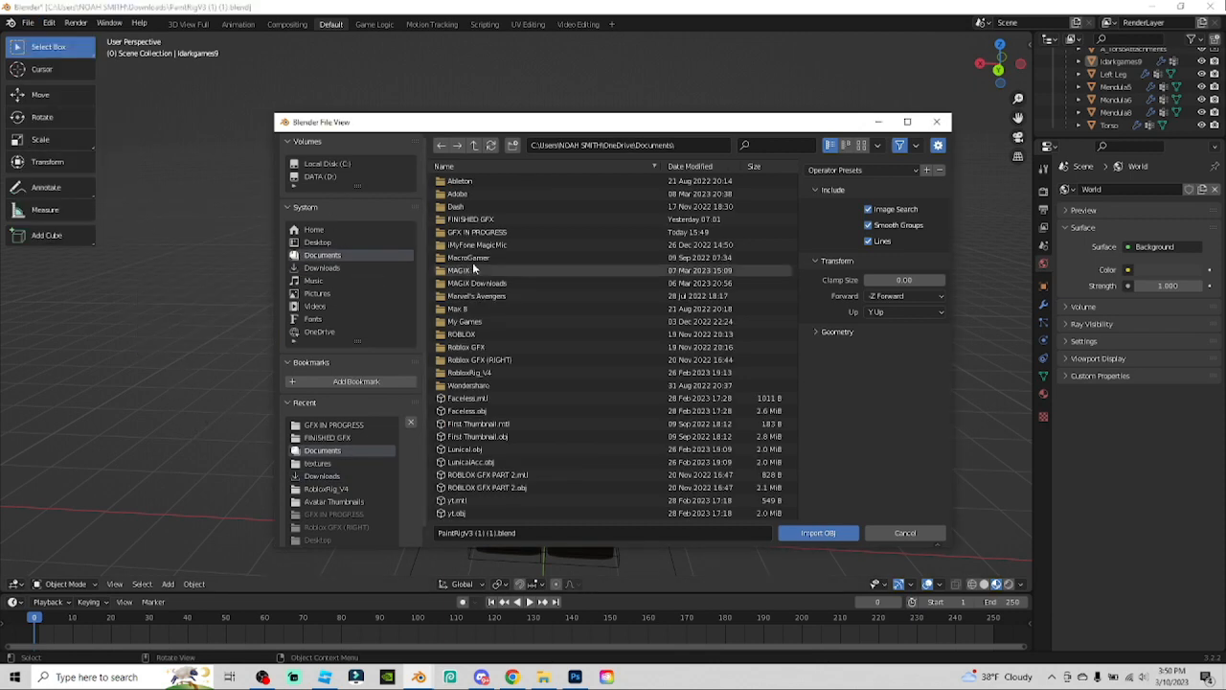
pyautogui.doubleClick(478, 232)
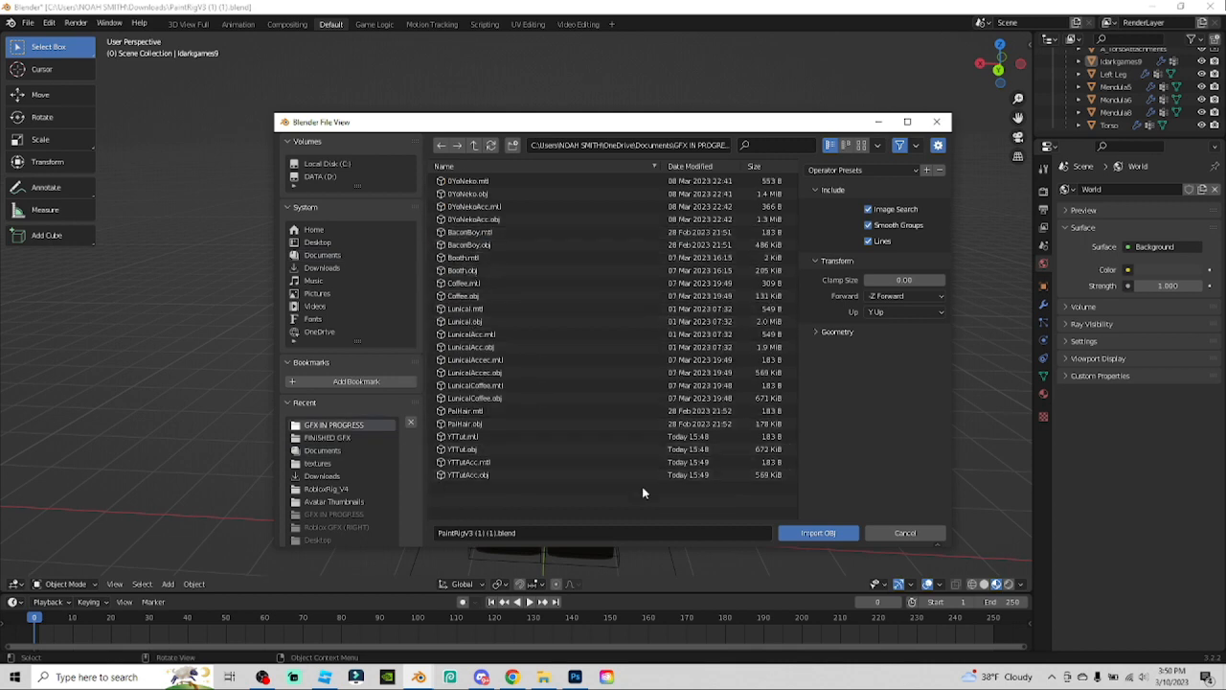
pyautogui.doubleClick(490, 476)
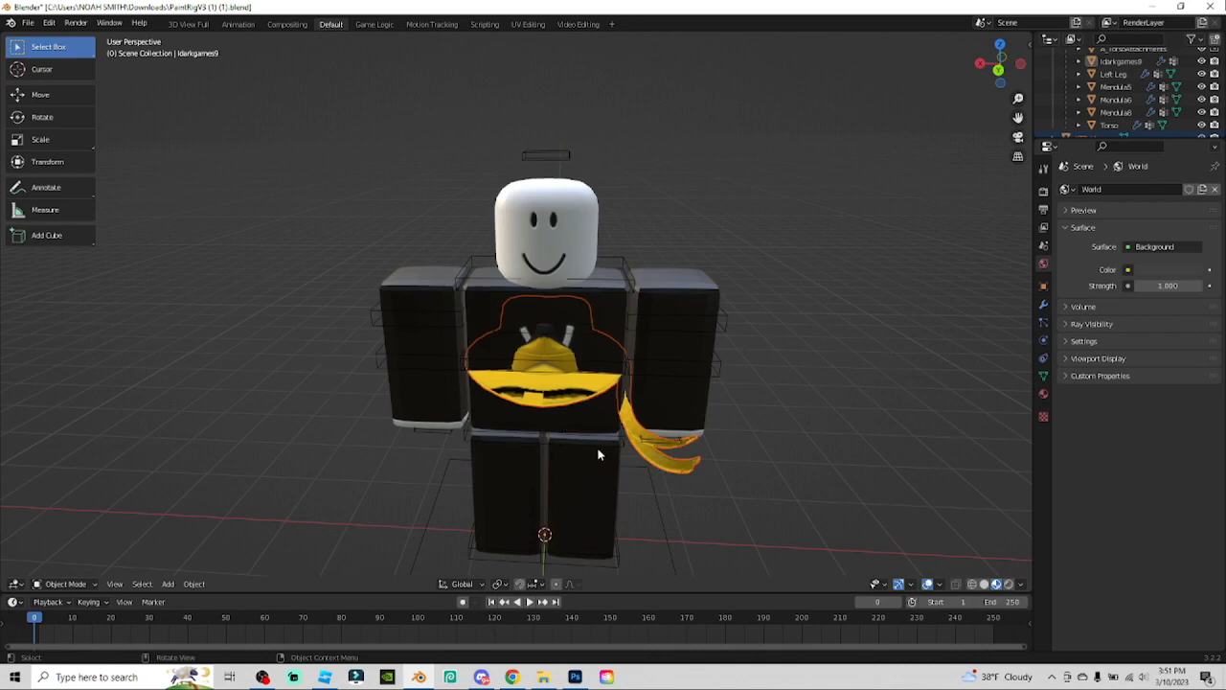
# Move the imported hat and scarf accessory straight up along Z onto the rig's head
pyautogui.scroll(-5, 598, 454)
pyautogui.scroll(4, 594, 471)
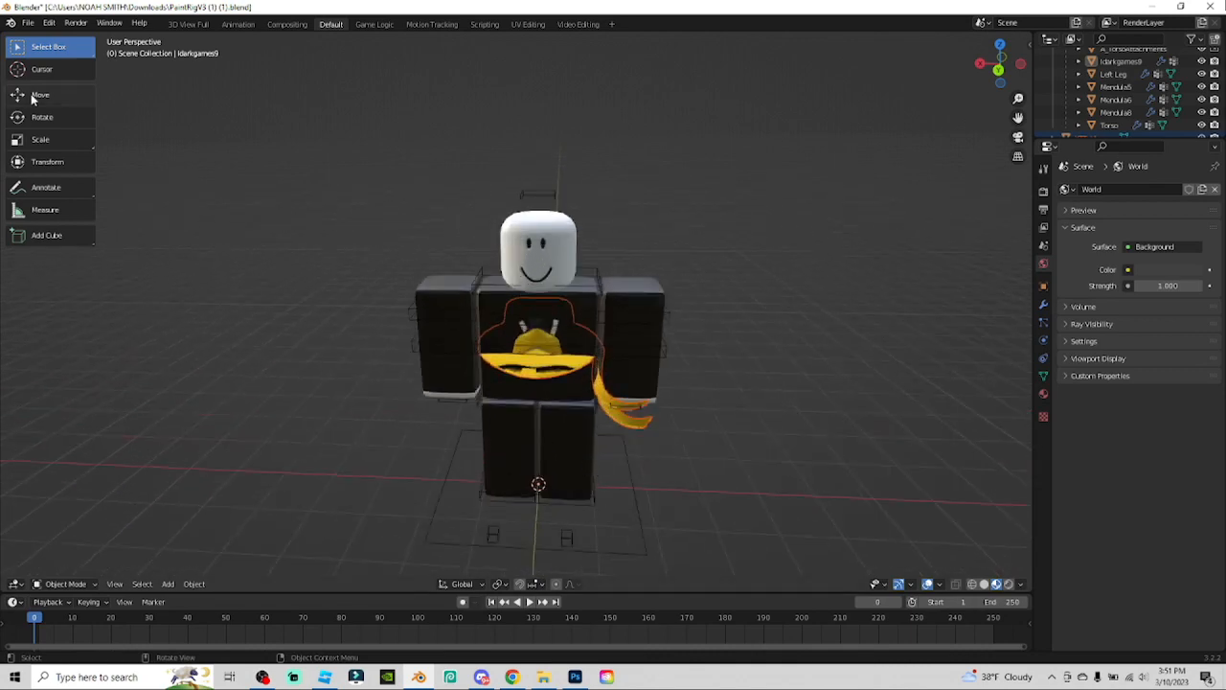
pyautogui.click(37, 95)
pyautogui.moveTo(537, 443); pyautogui.dragTo(538, 316)
pyautogui.click(782, 423)
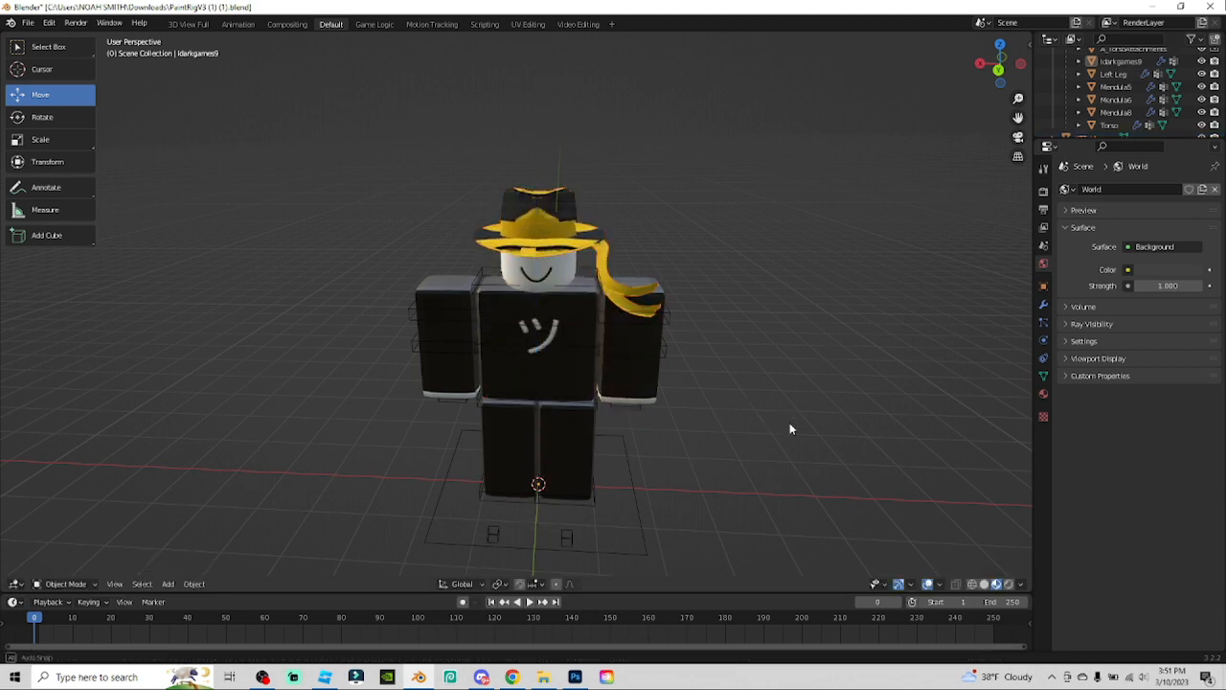
pyautogui.moveTo(791, 428)
pyautogui.mouseDown(button='middle')
pyautogui.moveTo(662, 441)
pyautogui.moveTo(734, 438)
pyautogui.moveTo(786, 404)
pyautogui.moveTo(789, 420)
pyautogui.mouseUp(button='middle')
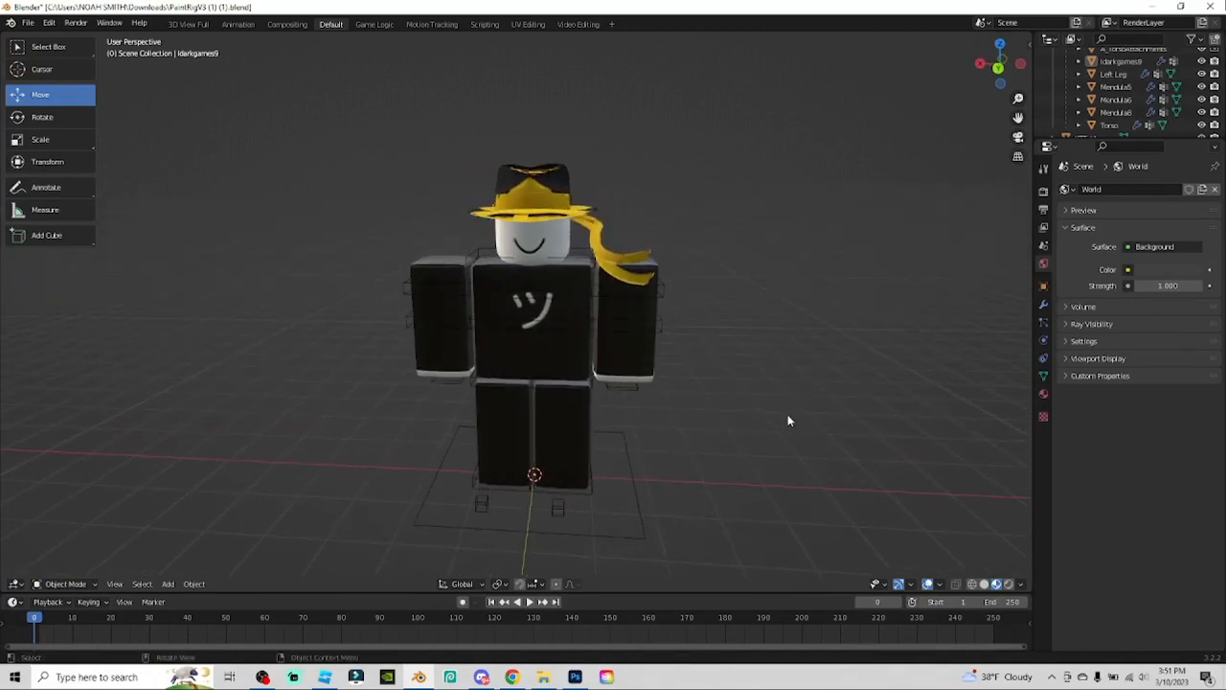
# Set the accessory material's base color to an image texture using Handle1_diff.png from the GFX IN PROGRESS folder
pyautogui.click(544, 216)
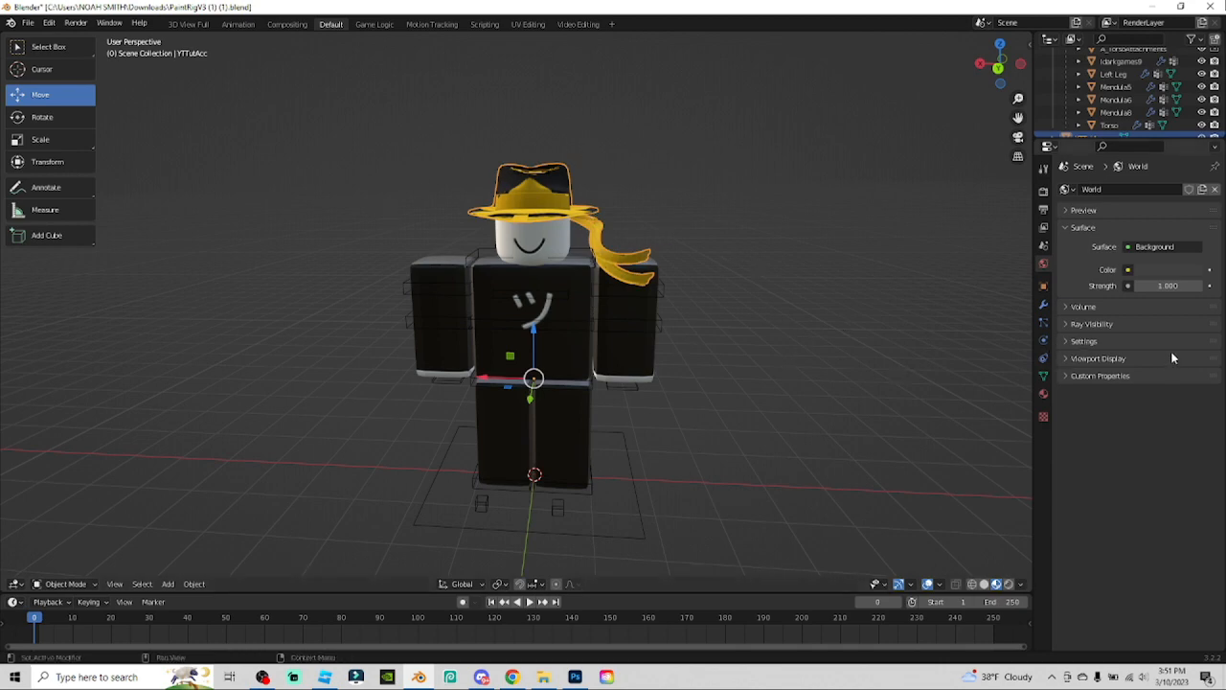
pyautogui.click(1044, 394)
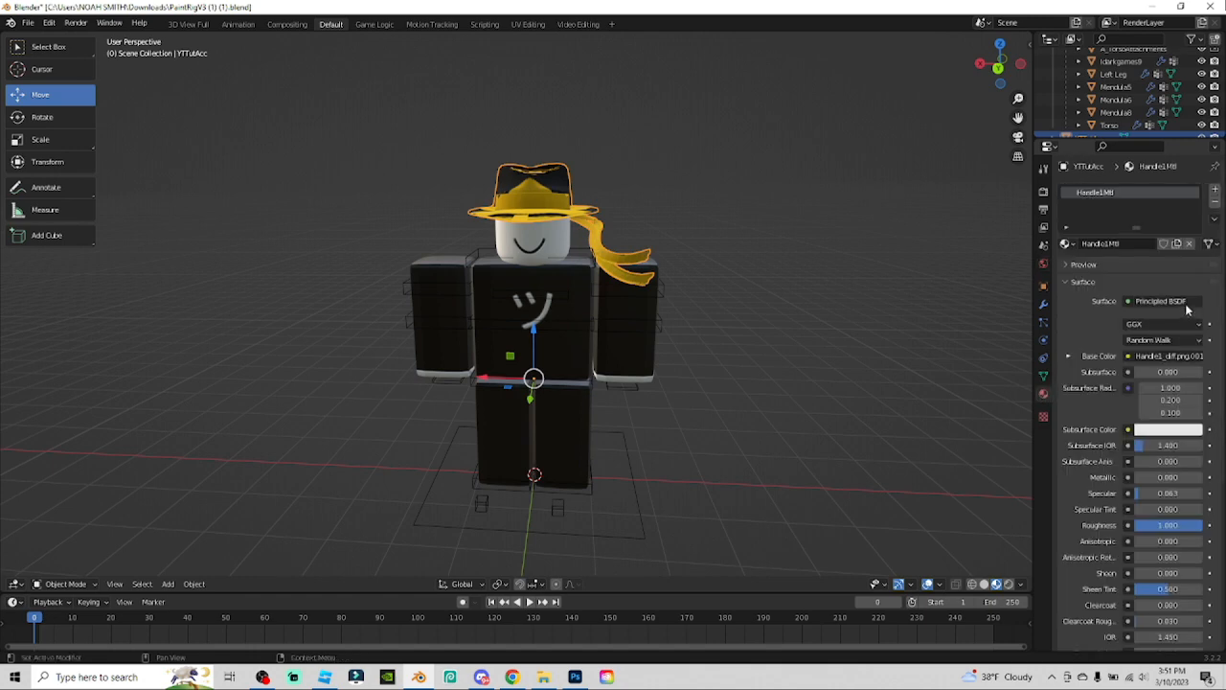
pyautogui.click(1181, 357)
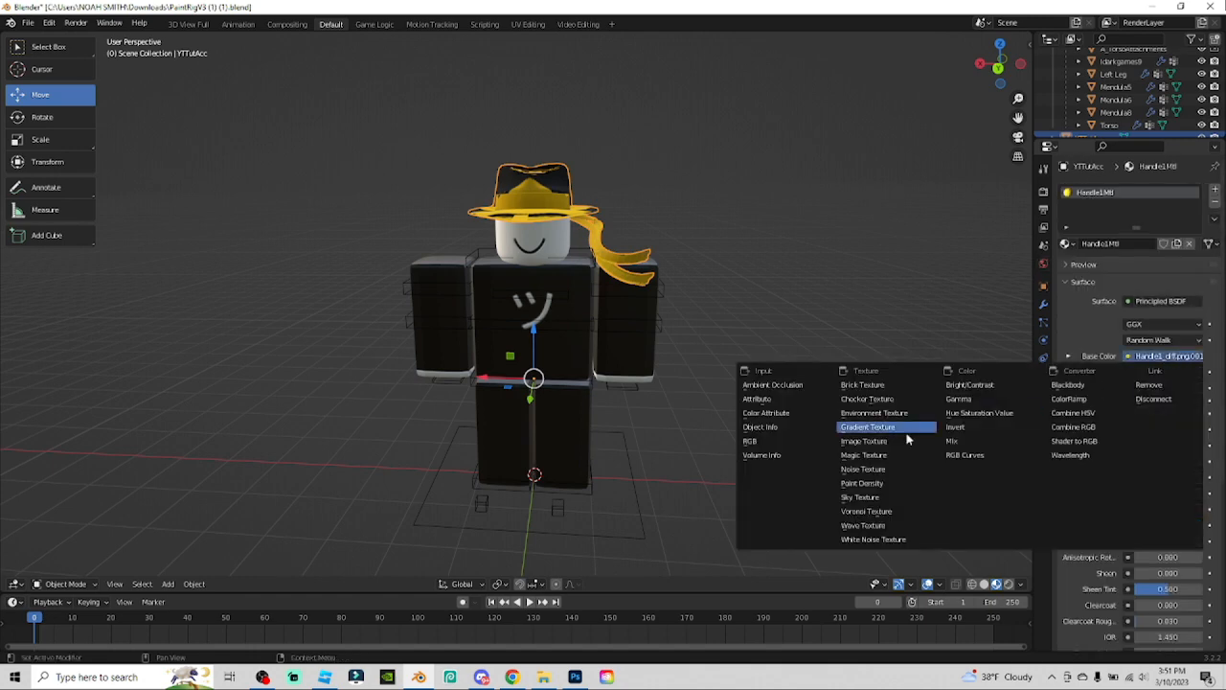
pyautogui.click(865, 441)
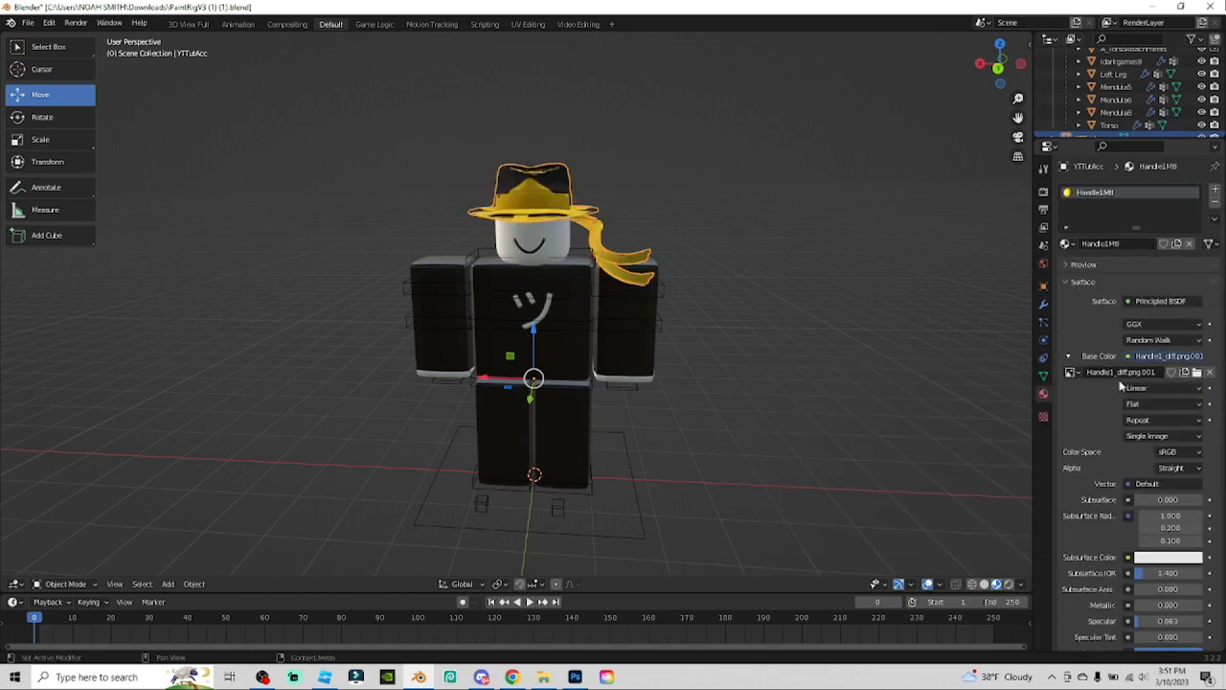
pyautogui.click(1197, 372)
pyautogui.click(320, 255)
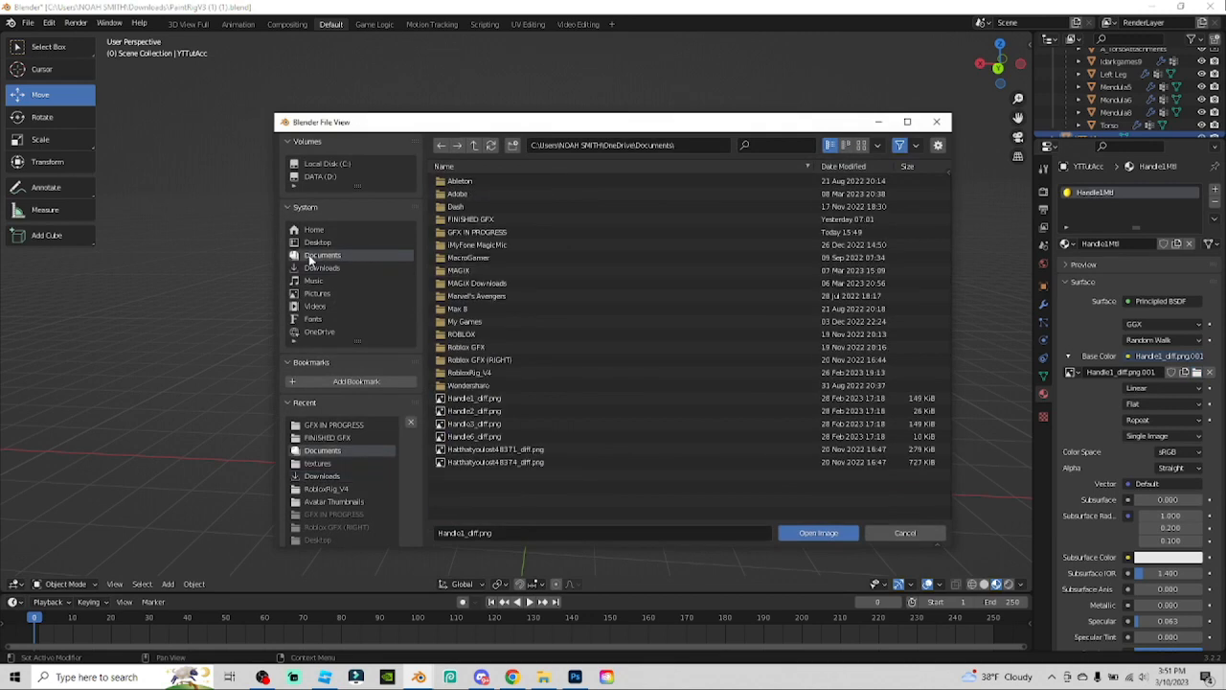
pyautogui.doubleClick(488, 233)
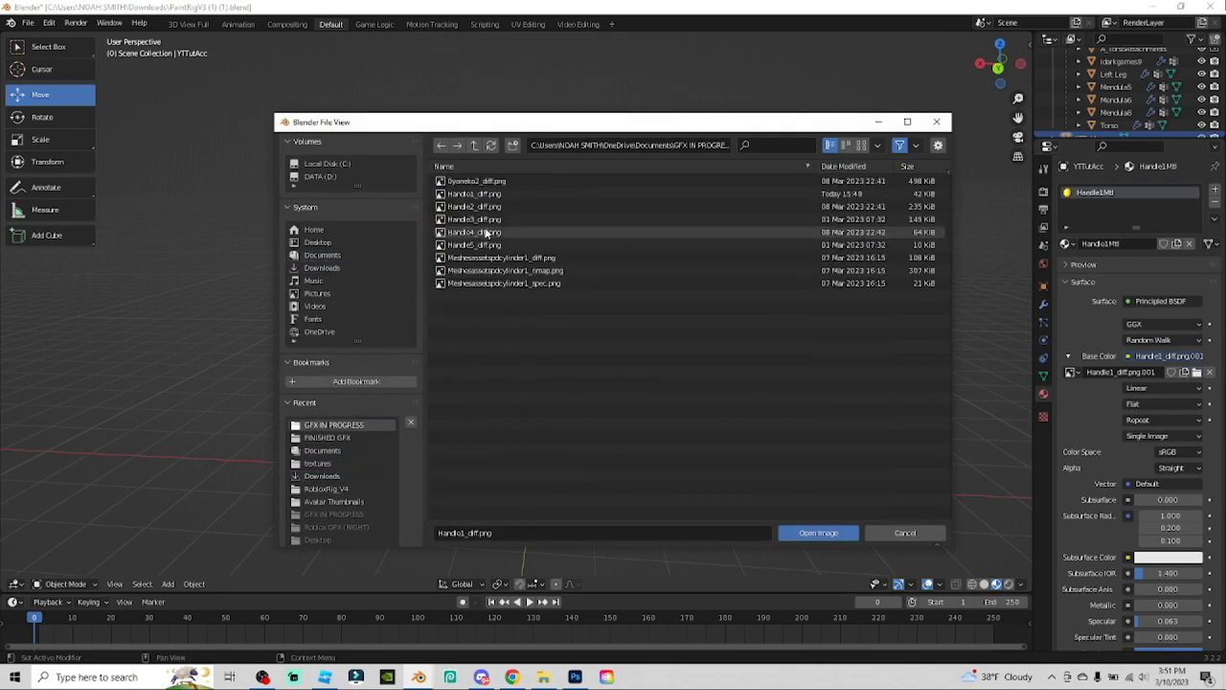
pyautogui.doubleClick(495, 194)
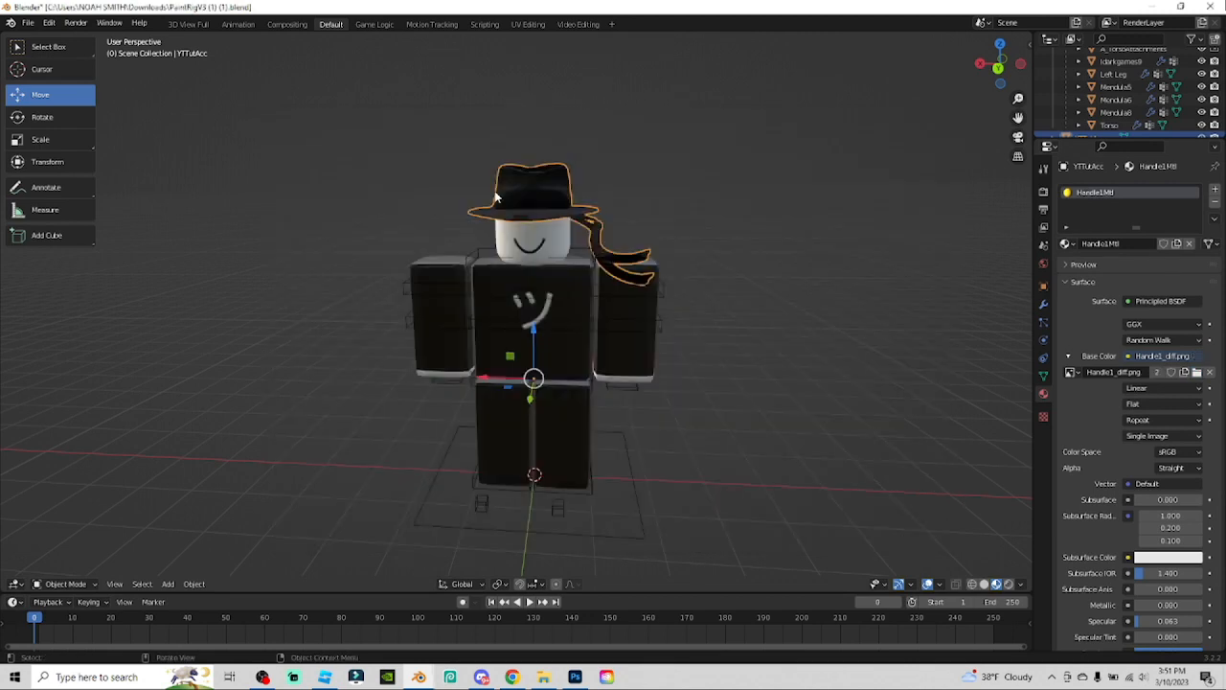
pyautogui.click(734, 253)
pyautogui.moveTo(787, 275); pyautogui.dragTo(508, 163, button='middle')
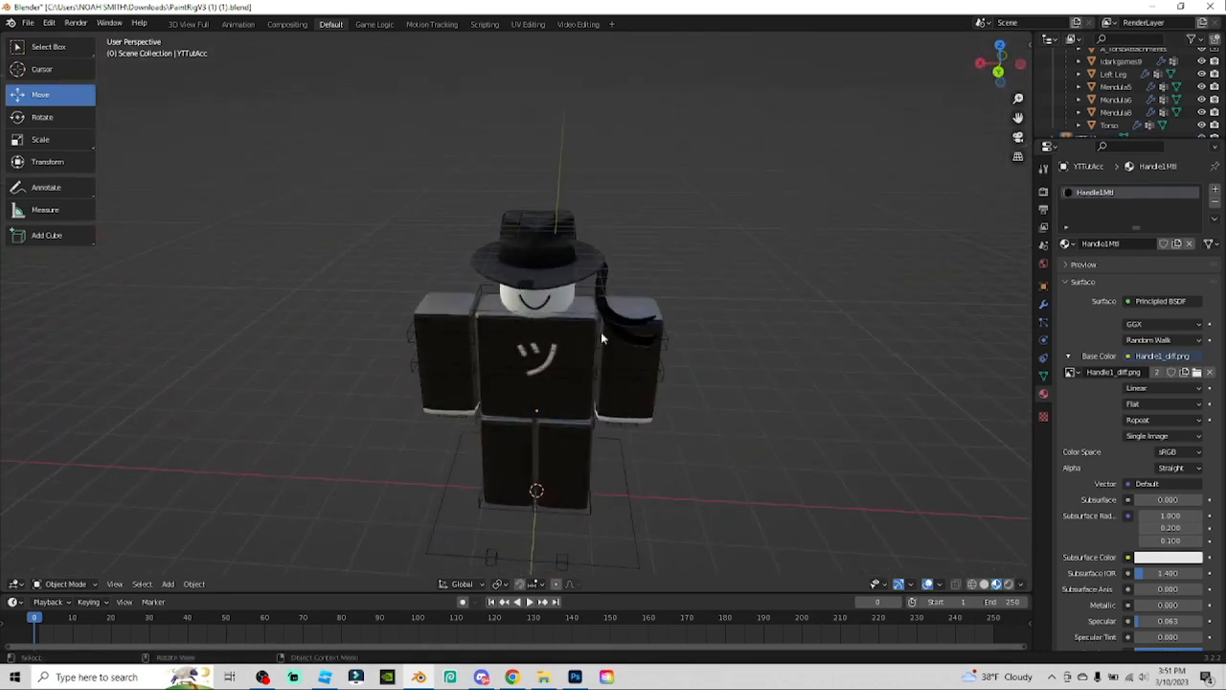
pyautogui.moveTo(774, 465); pyautogui.dragTo(739, 433, button='middle')
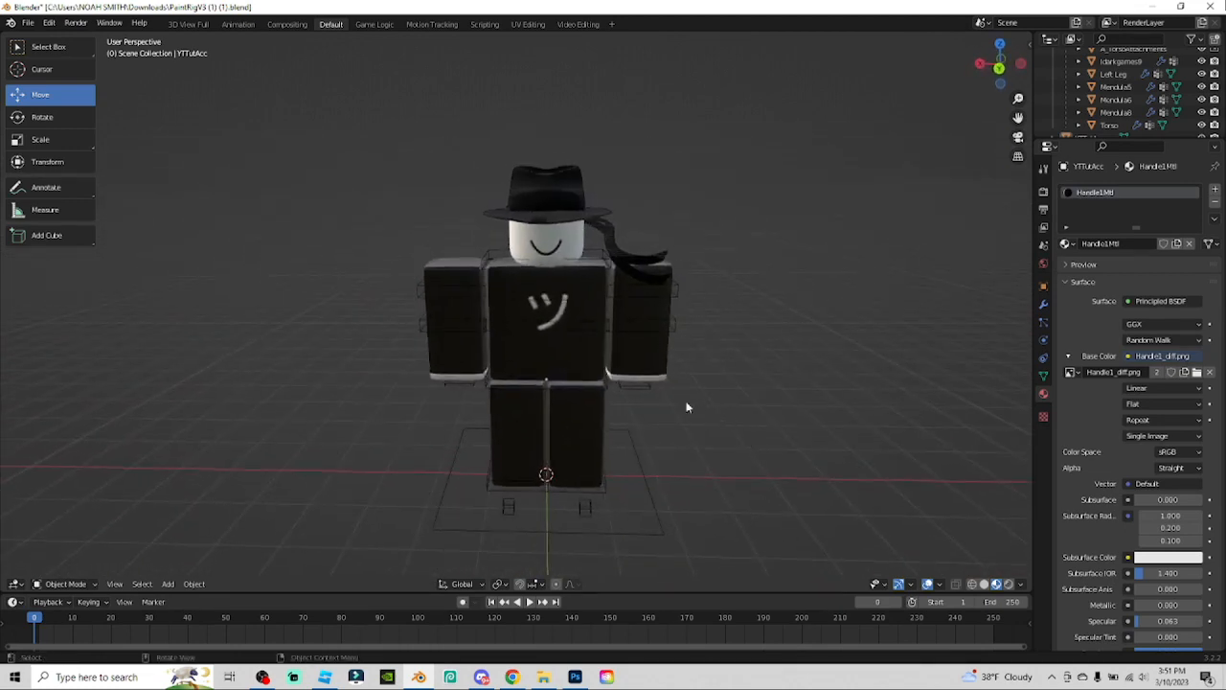
# Try moving the rig's armature sideways on its own to test whether the hat follows
pyautogui.click(470, 332)
pyautogui.press('g')
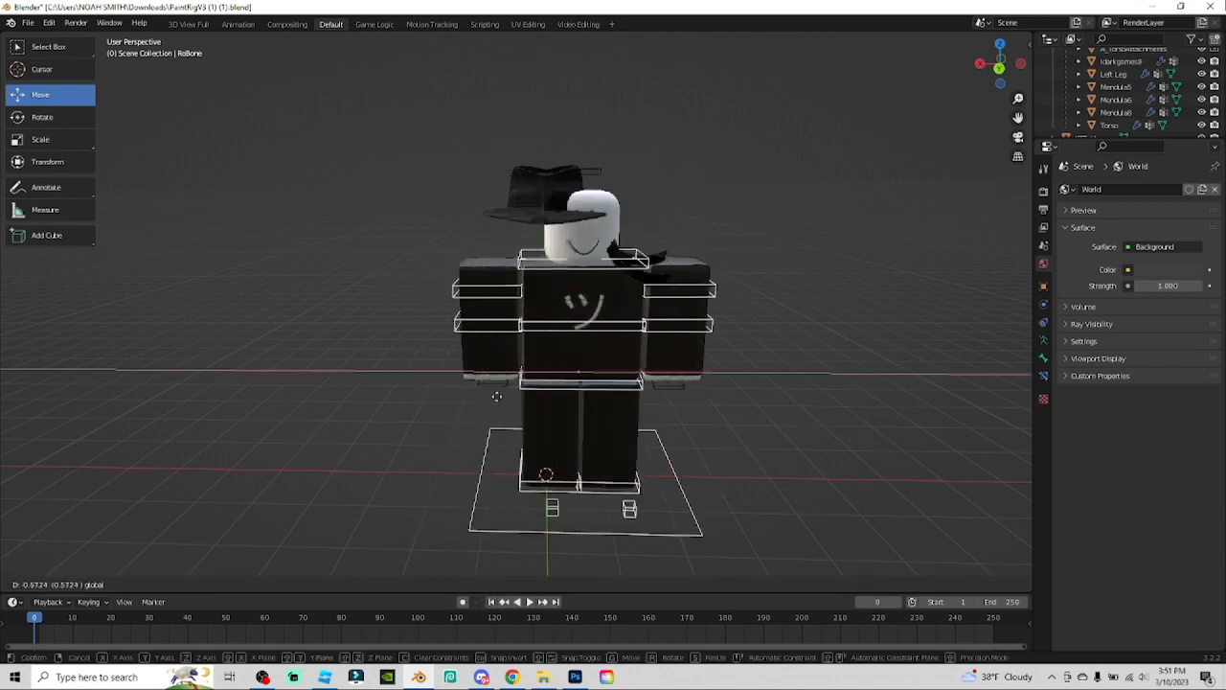
pyautogui.click(507, 372)
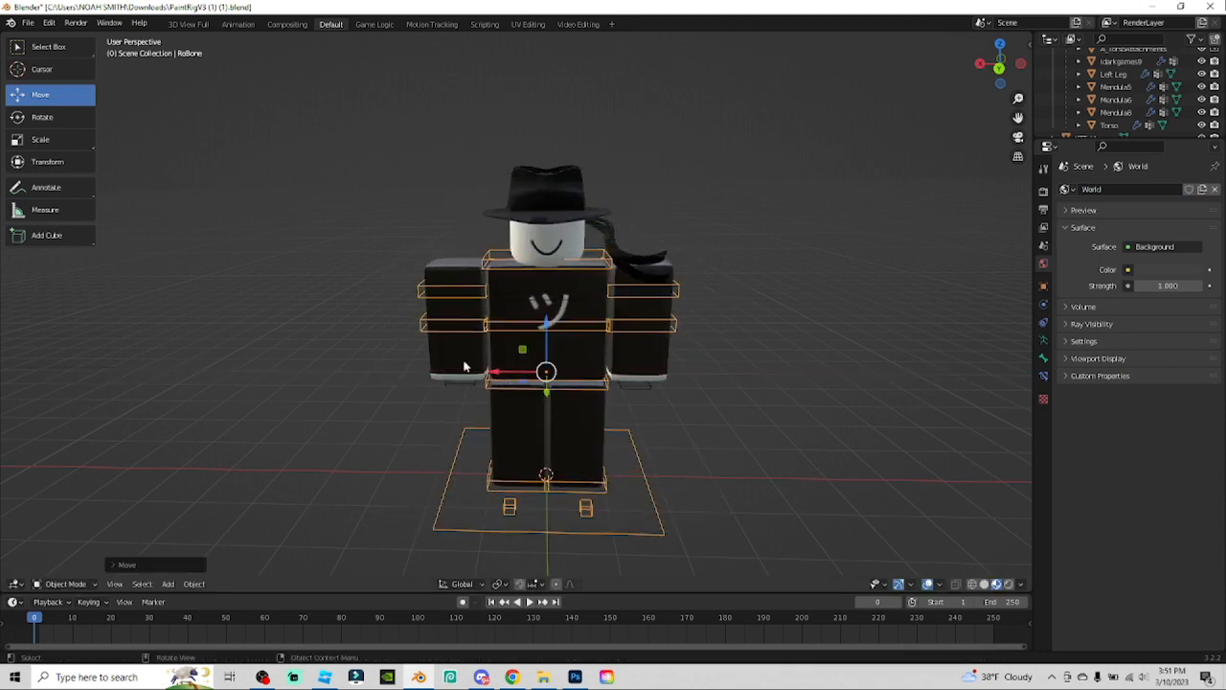
pyautogui.click(320, 406)
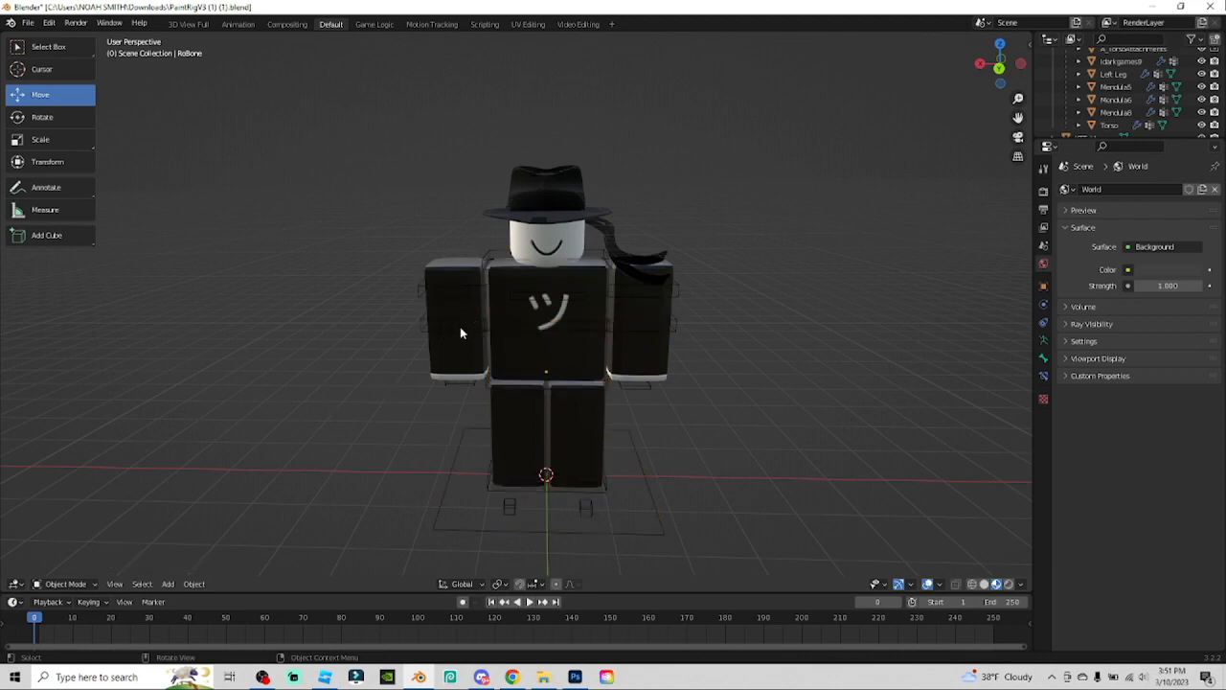
# Select the rig's armature and switch it to Pose Mode
pyautogui.click(460, 332)
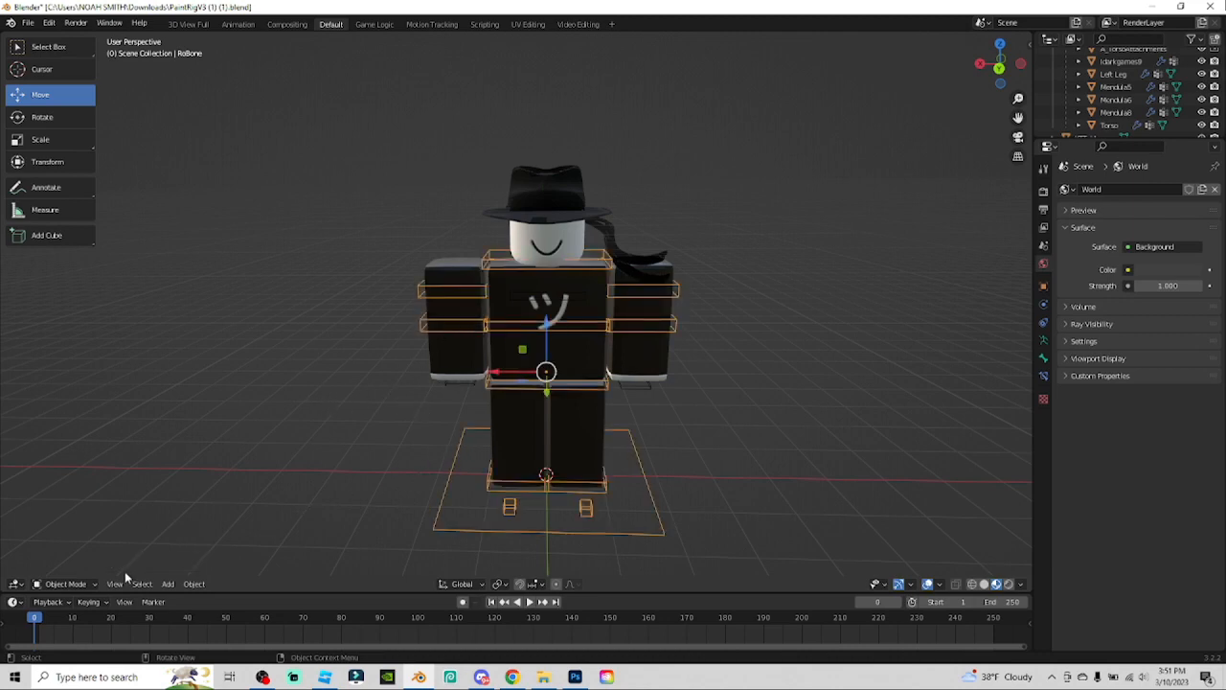
pyautogui.click(83, 584)
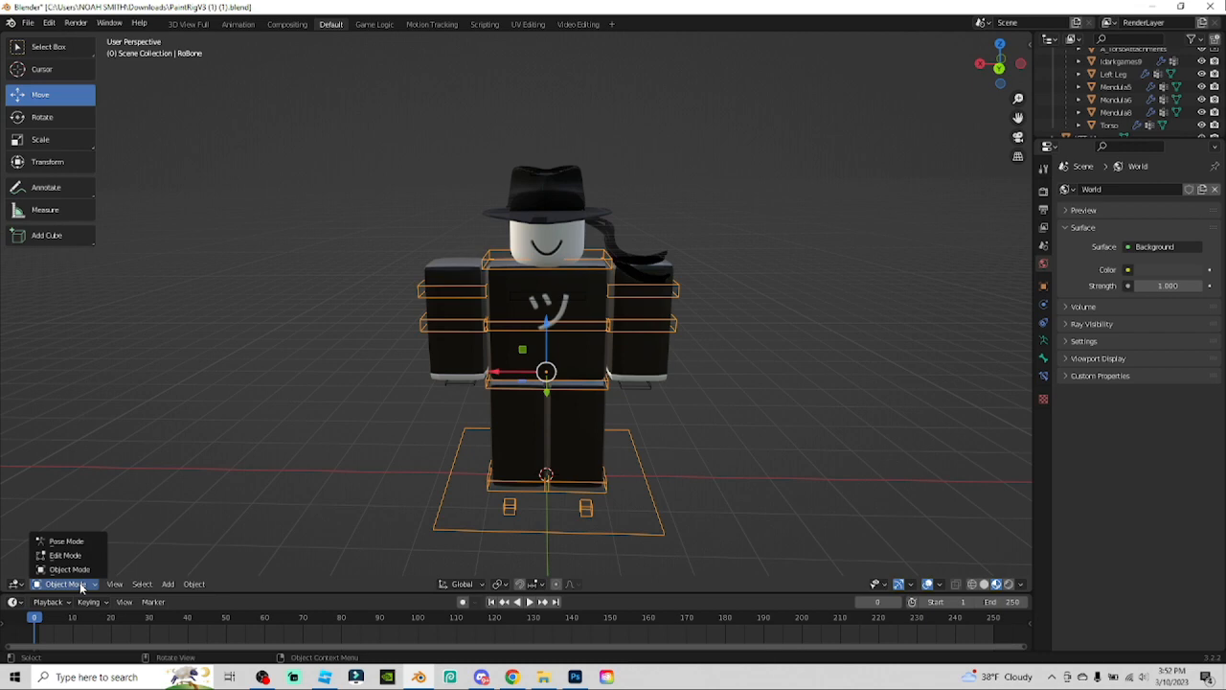
pyautogui.click(95, 541)
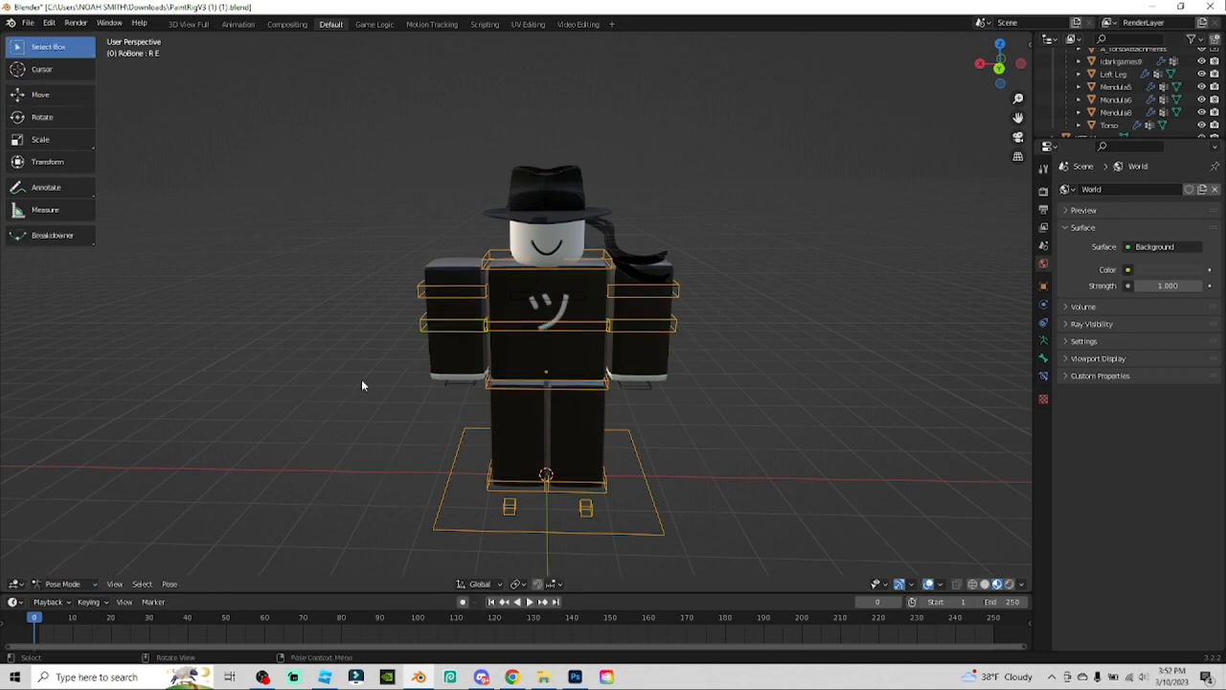
# Try moving the right upper arm bone sideways away from the torso, and undo the move
pyautogui.click(39, 95)
pyautogui.moveTo(415, 290)
pyautogui.mouseDown()
pyautogui.moveTo(323, 287)
pyautogui.moveTo(393, 288)
pyautogui.mouseUp()
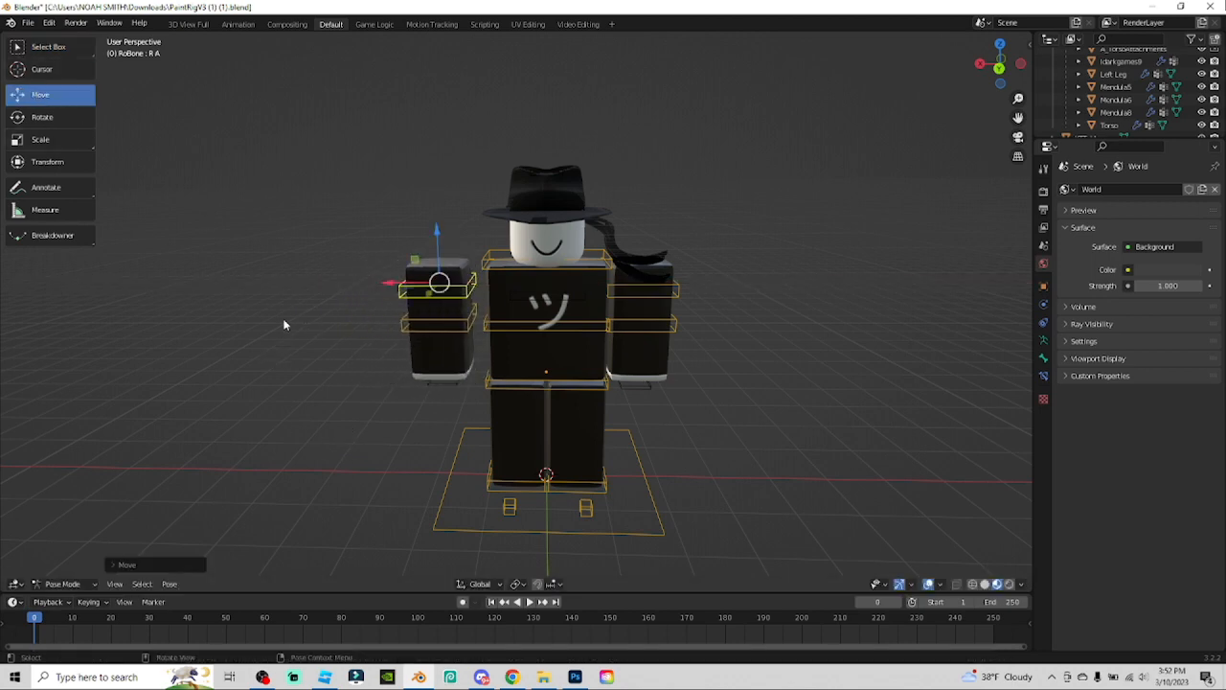
pyautogui.hotkey('ctrl', 'z')
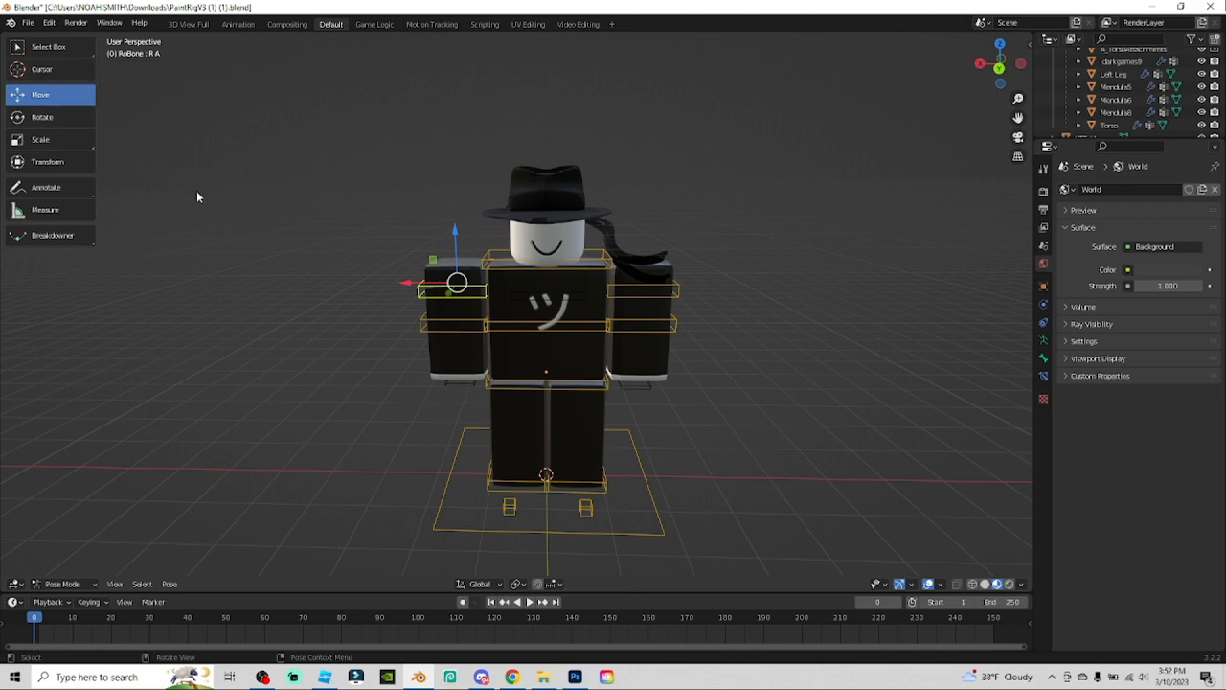
# Rotate the upper torso bone about the Z axis to twist the chest toward the character's right side
pyautogui.click(41, 117)
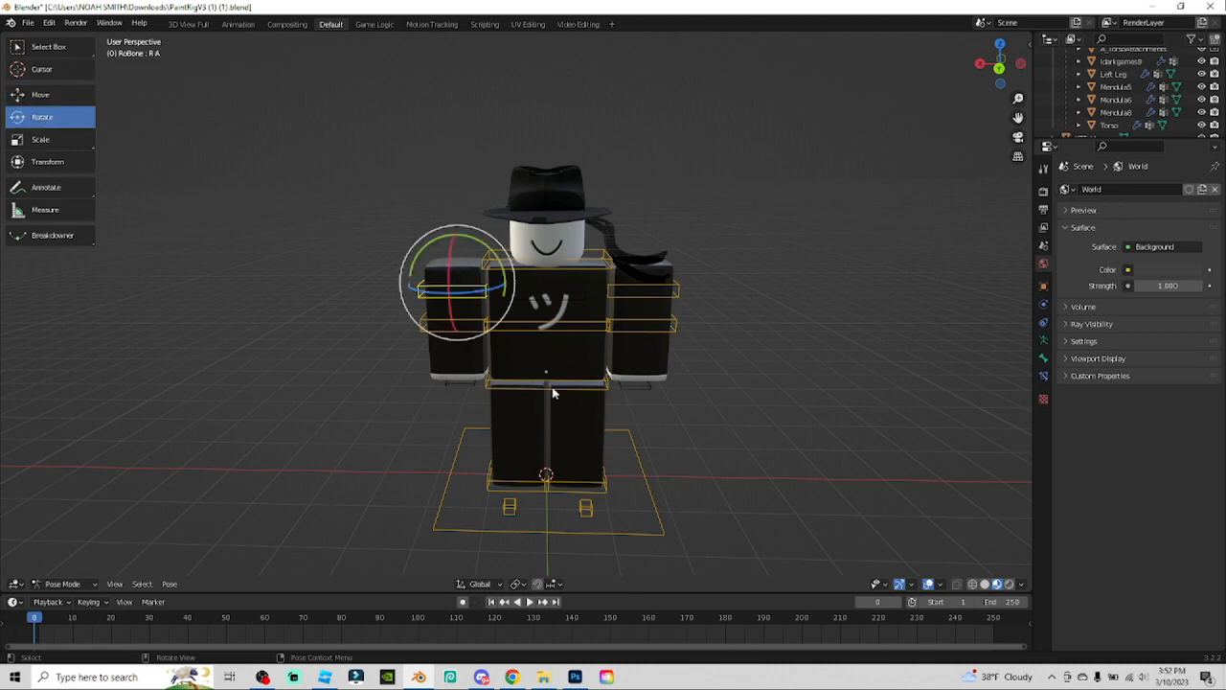
pyautogui.scroll(-2, 655, 526)
pyautogui.moveTo(656, 527); pyautogui.dragTo(673, 547, button='middle')
pyautogui.scroll(3, 674, 522)
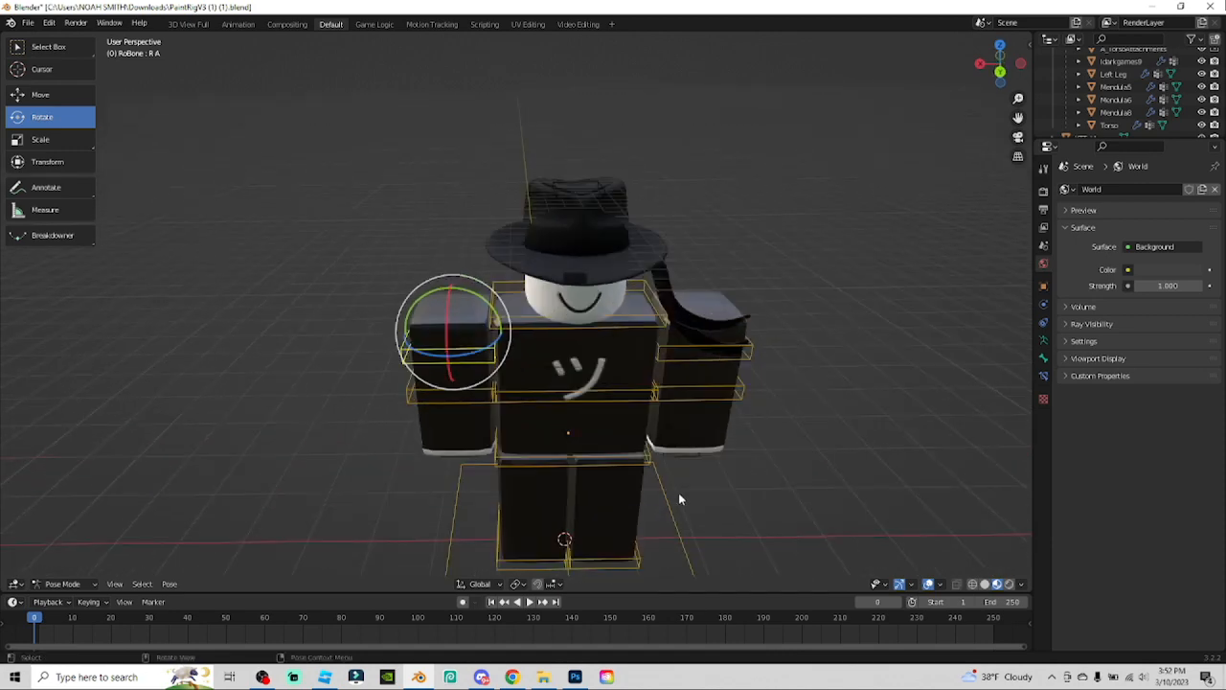
pyautogui.moveTo(806, 525); pyautogui.dragTo(802, 509, button='middle')
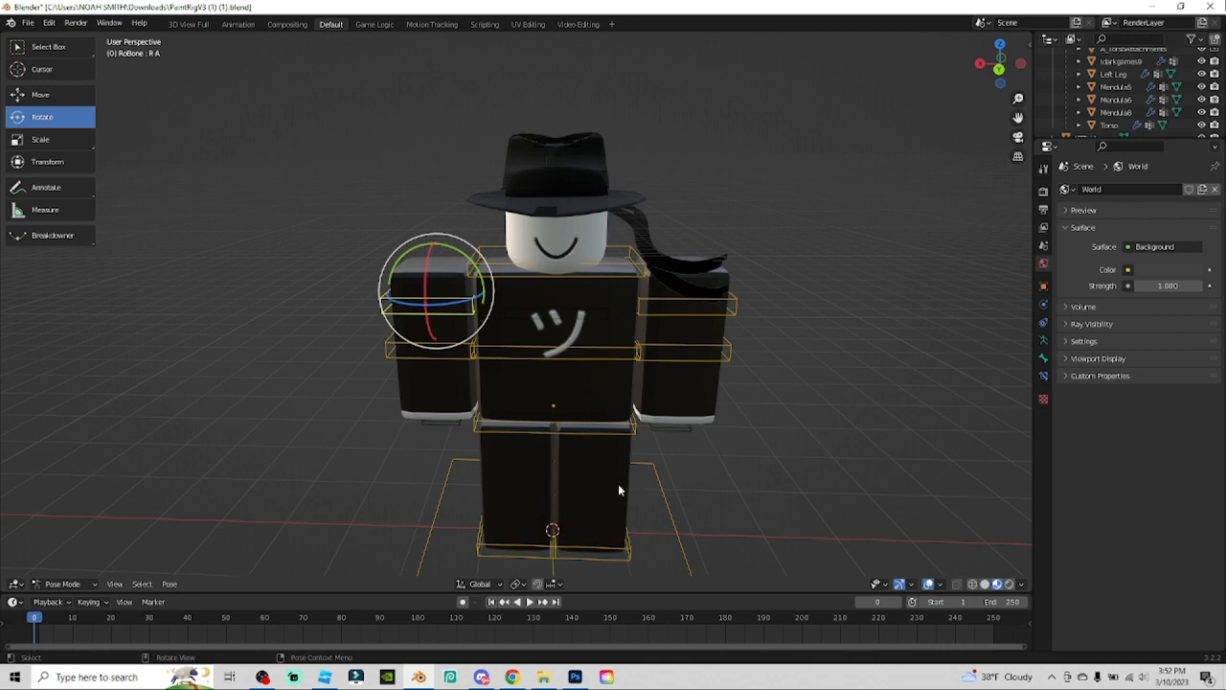
pyautogui.click(562, 354)
pyautogui.moveTo(663, 438); pyautogui.dragTo(468, 502, button='middle')
pyautogui.moveTo(556, 462); pyautogui.dragTo(830, 502)
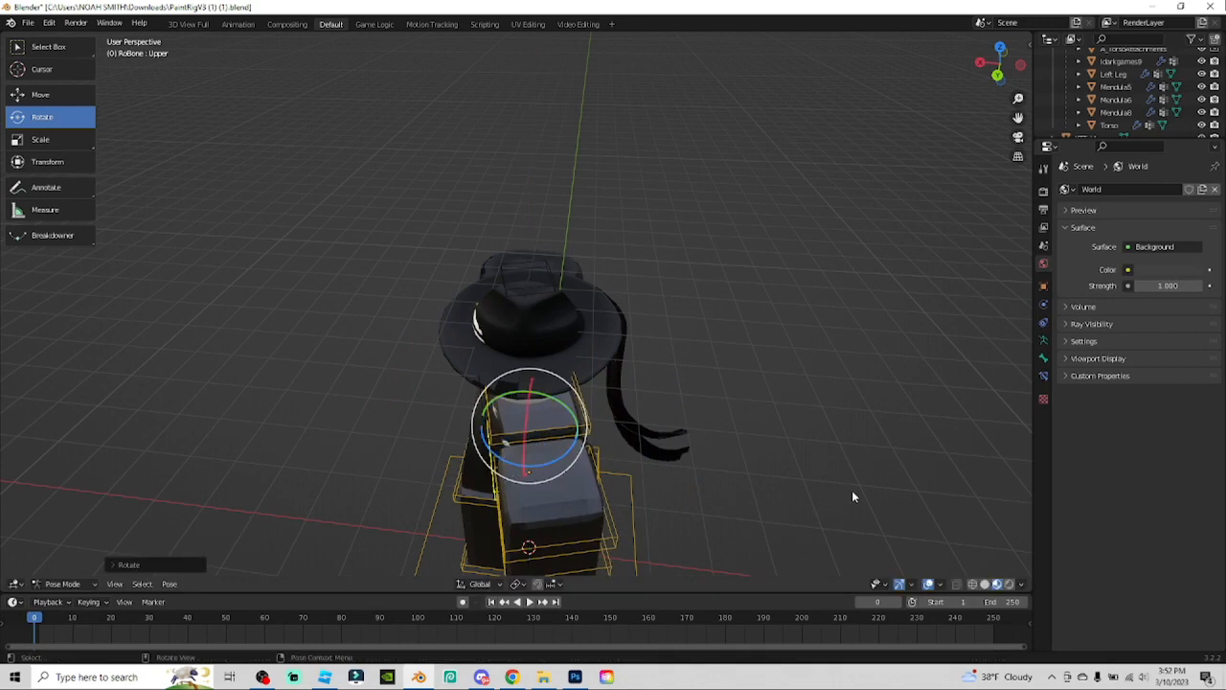
# Move the left elbow bone and the left upper arm bone along the X axis to reposition the arm beside the twisted torso
pyautogui.moveTo(854, 497); pyautogui.dragTo(797, 380, button='middle')
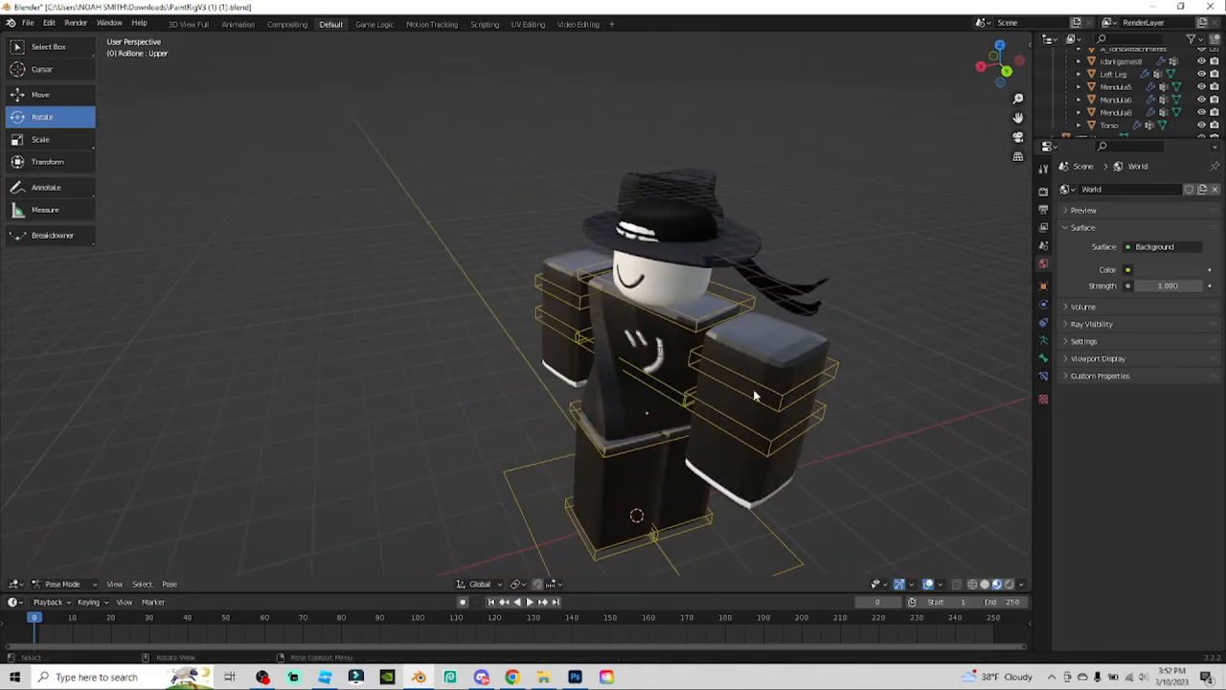
pyautogui.click(754, 396)
pyautogui.click(42, 94)
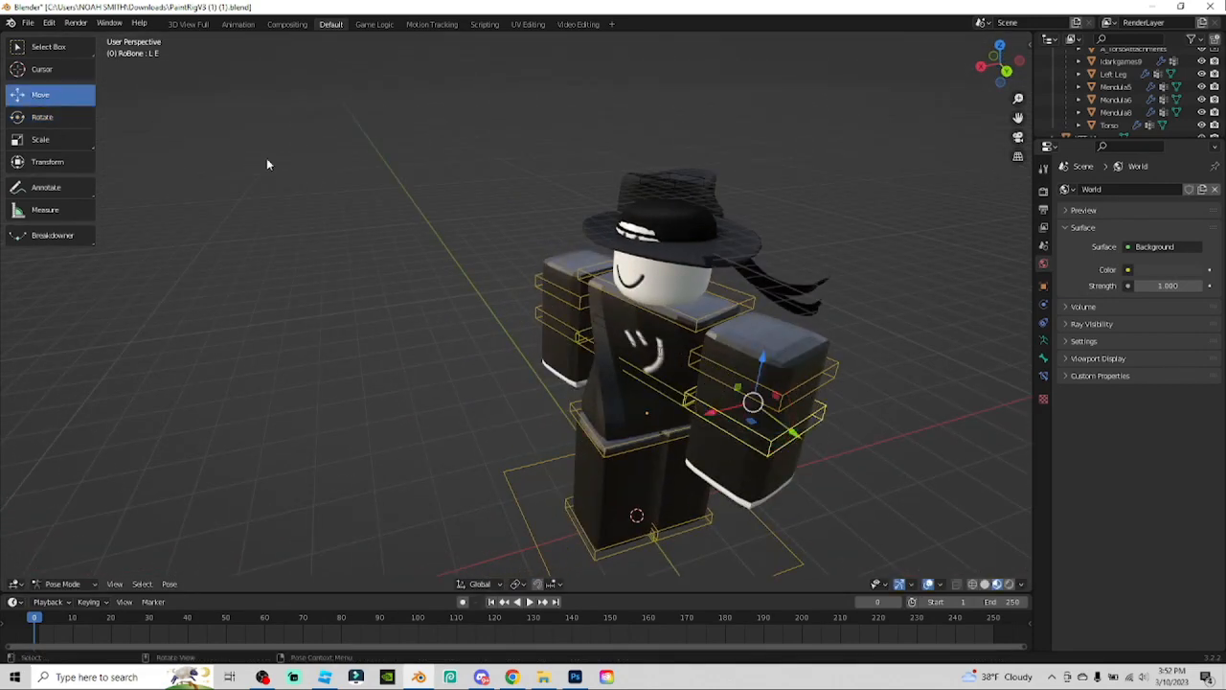
pyautogui.moveTo(713, 416); pyautogui.dragTo(724, 425)
pyautogui.click(705, 379)
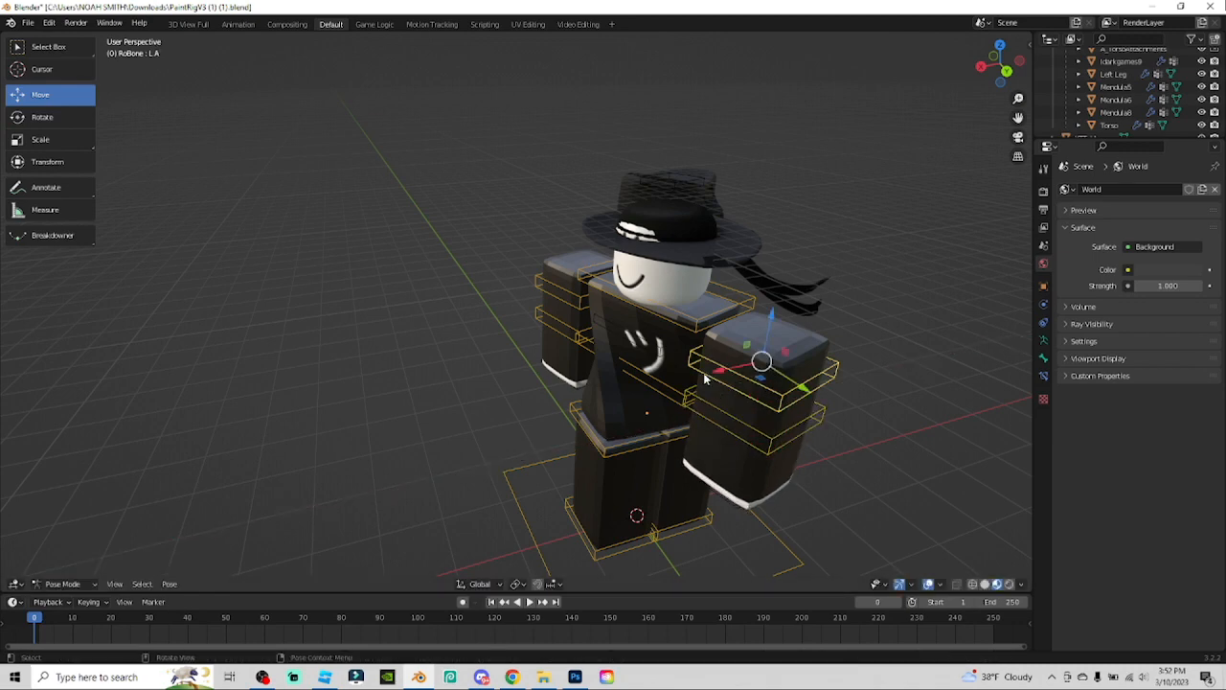
pyautogui.moveTo(717, 374); pyautogui.dragTo(786, 368)
pyautogui.click(786, 392)
# Rotate the lower torso bone about the Z axis to turn the hips with the twisted chest
pyautogui.moveTo(894, 411); pyautogui.dragTo(718, 424, button='middle')
pyautogui.click(512, 414)
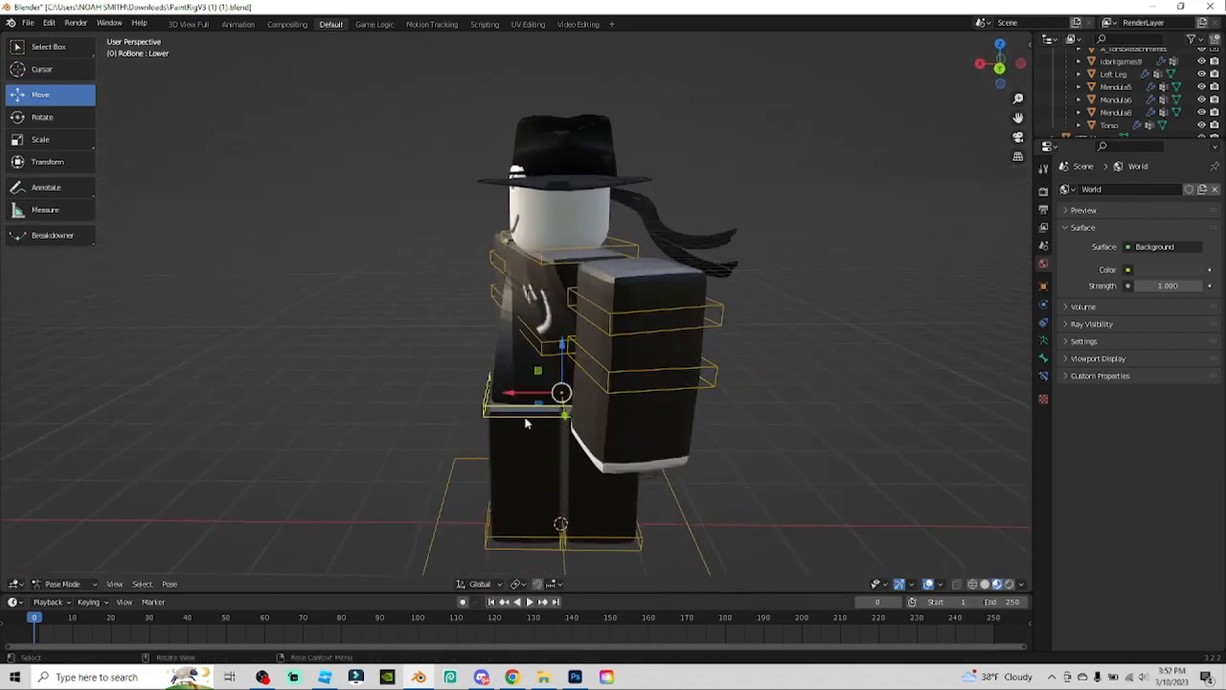
pyautogui.click(43, 117)
pyautogui.moveTo(537, 410); pyautogui.dragTo(487, 407)
# Move the right and left foot bones to spread the legs into a wider stance
pyautogui.moveTo(488, 407); pyautogui.dragTo(397, 410, button='middle')
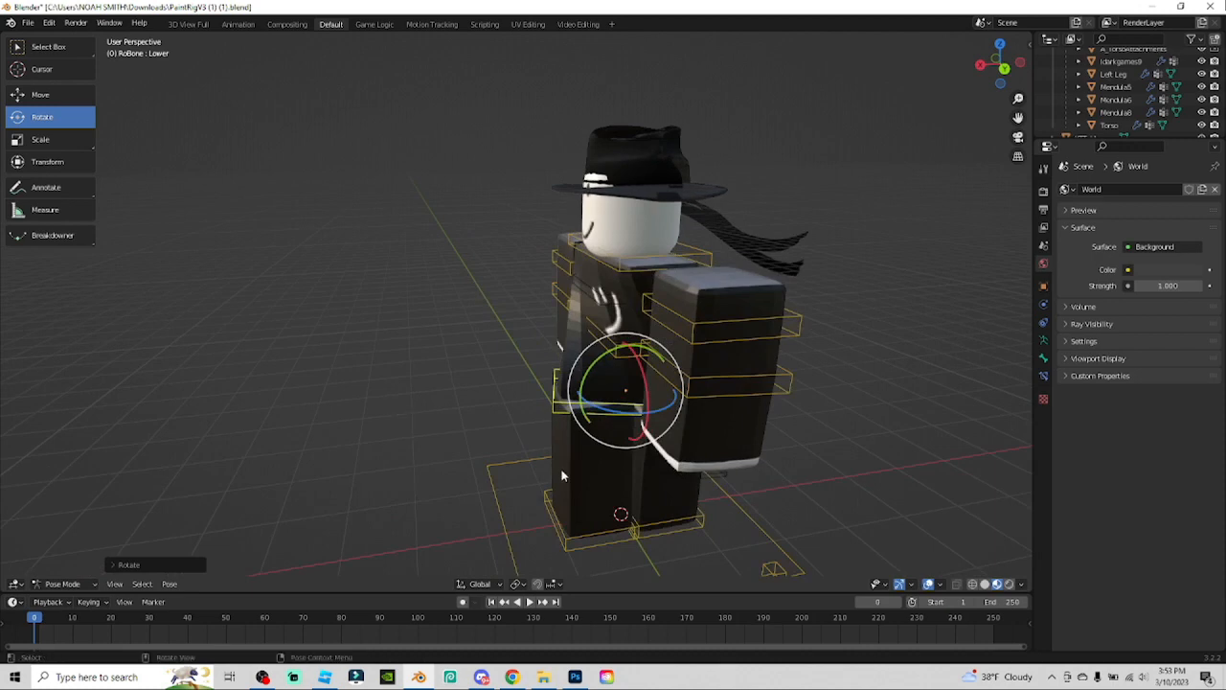
pyautogui.click(592, 538)
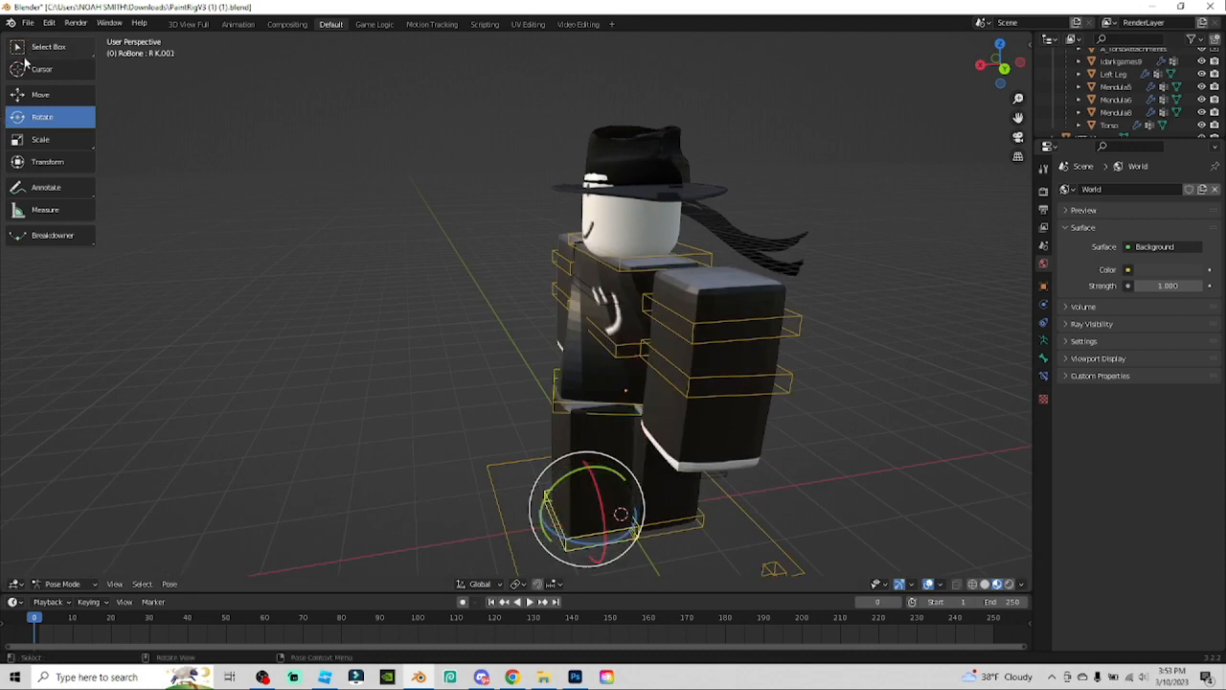
pyautogui.click(58, 94)
pyautogui.moveTo(564, 493); pyautogui.dragTo(534, 495)
pyautogui.moveTo(577, 550); pyautogui.dragTo(570, 509)
pyautogui.moveTo(494, 487); pyautogui.dragTo(642, 511)
pyautogui.click(649, 527)
# Move the right foot bone outward, adjust its height along Z, and rotate it about Z to turn the leg outward
pyautogui.click(592, 503)
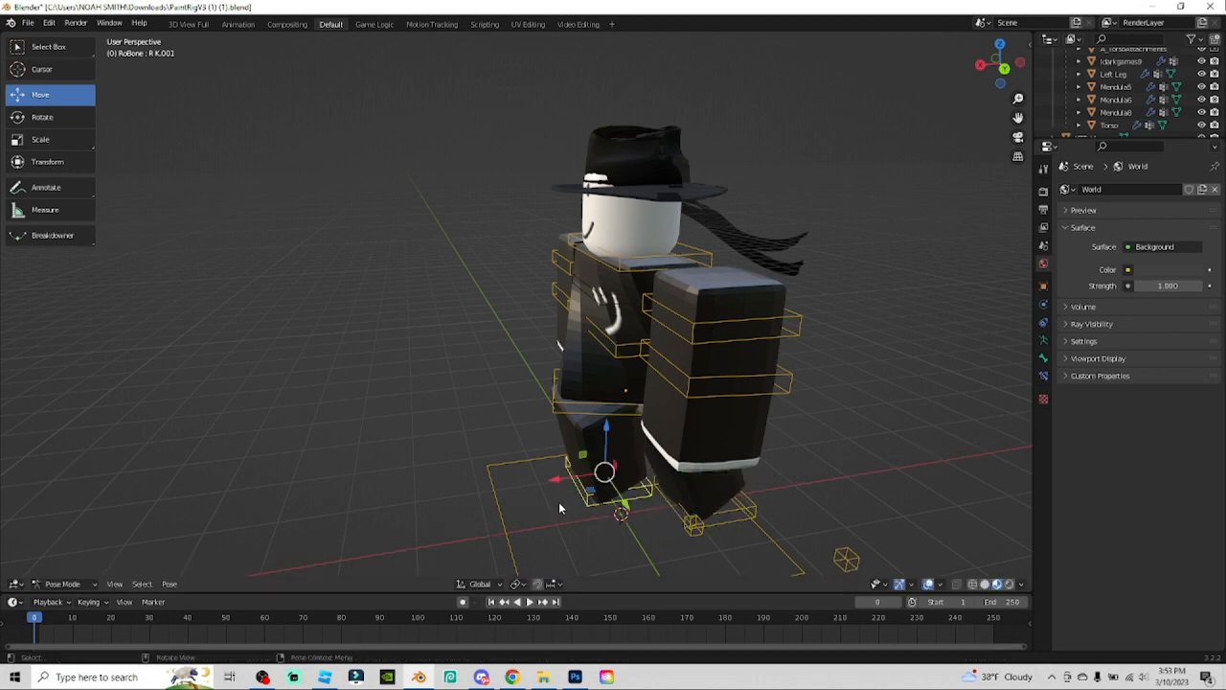
pyautogui.moveTo(566, 485); pyautogui.dragTo(592, 538)
pyautogui.press('z')
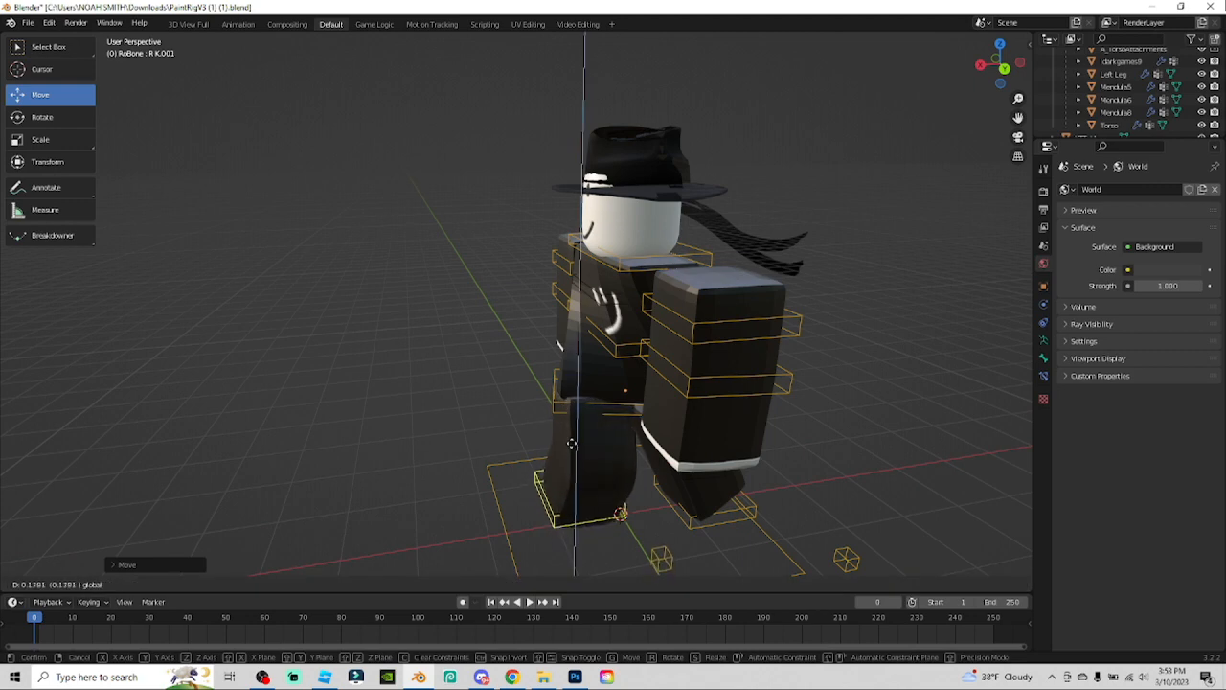
pyautogui.click(533, 445)
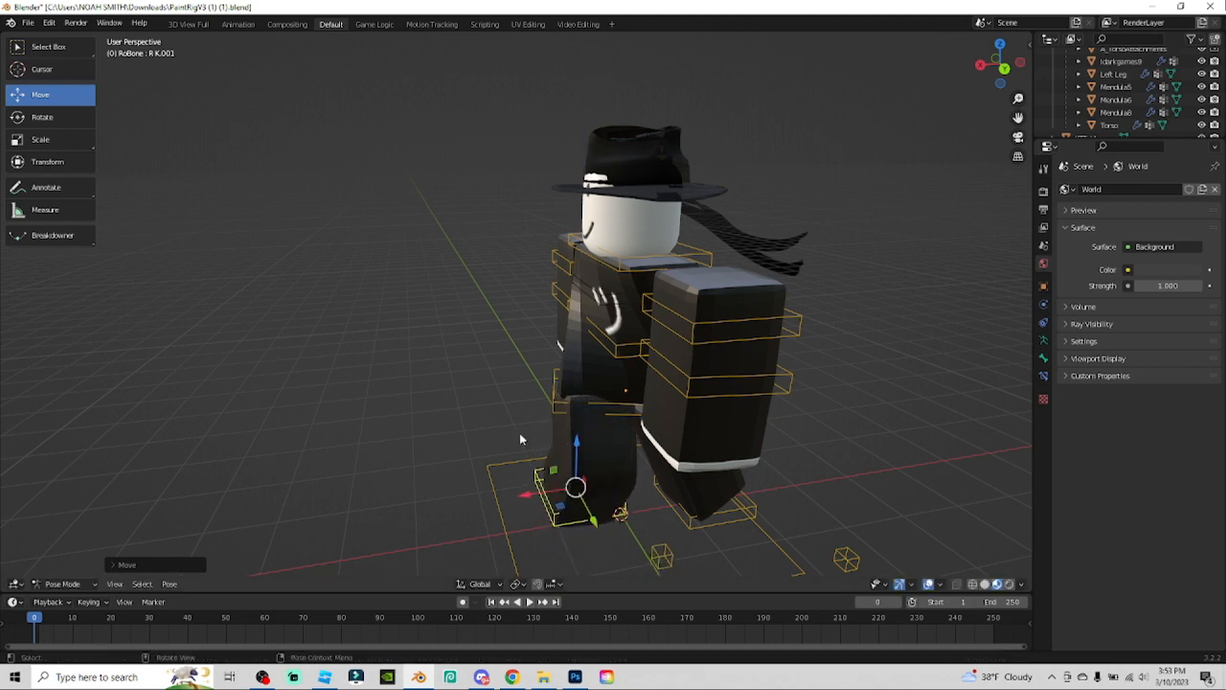
pyautogui.click(20, 121)
pyautogui.moveTo(569, 518); pyautogui.dragTo(621, 517)
# Rotate the left upper arm bone outward about the Y axis and bend the forearm back inward at the elbow bone
pyautogui.click(658, 376)
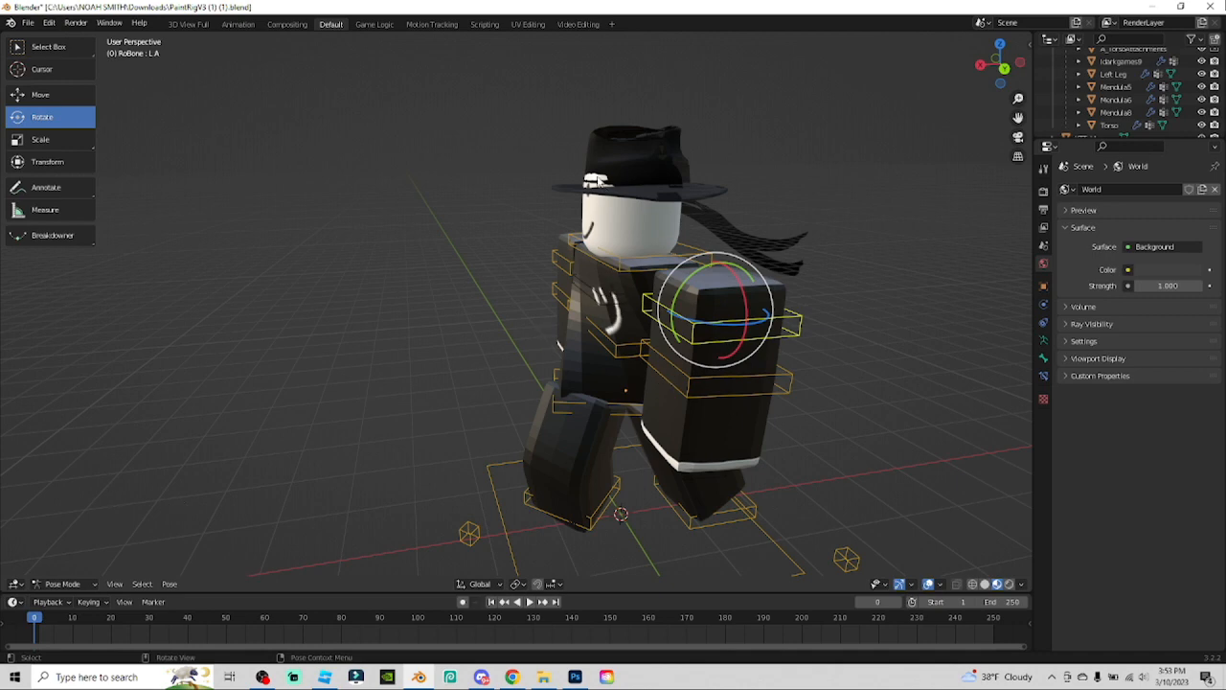
pyautogui.click(596, 181)
pyautogui.moveTo(581, 408); pyautogui.dragTo(573, 407)
pyautogui.click(710, 321)
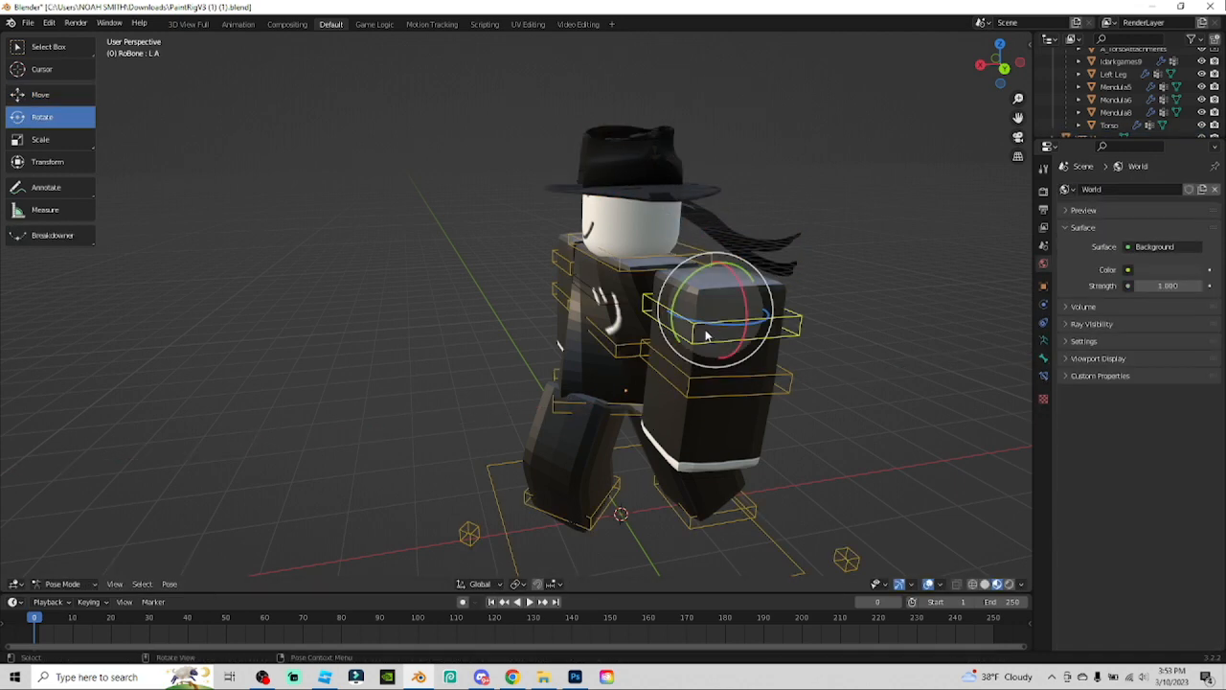
pyautogui.click(826, 339)
pyautogui.click(775, 330)
pyautogui.moveTo(683, 299); pyautogui.dragTo(675, 318)
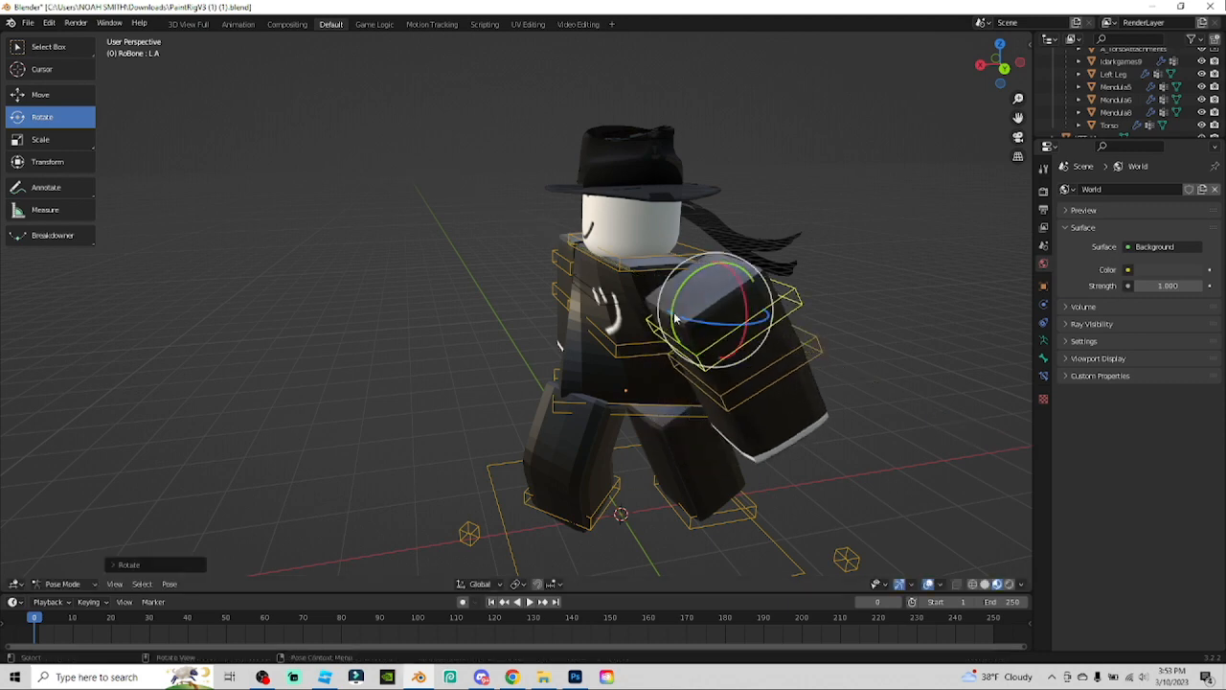
pyautogui.click(716, 391)
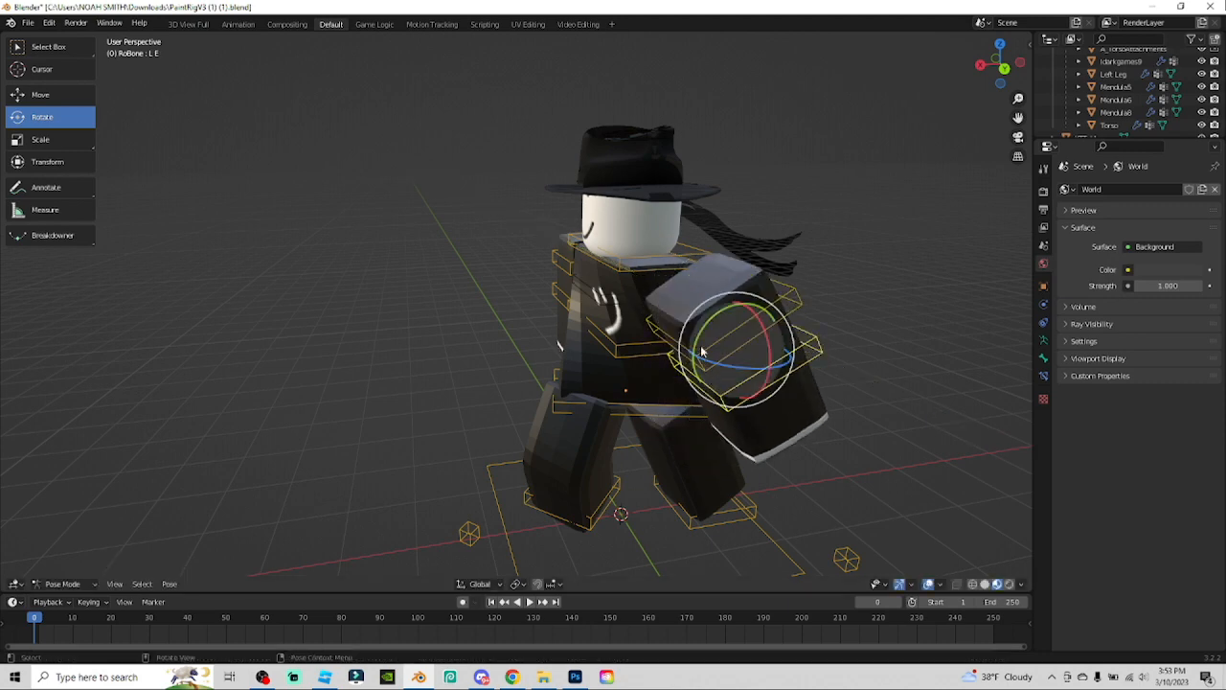
pyautogui.moveTo(702, 340); pyautogui.dragTo(728, 310)
# Raise the right arm out to the side by rotating its upper arm bone about the Y axis
pyautogui.moveTo(445, 431); pyautogui.dragTo(475, 429, button='middle')
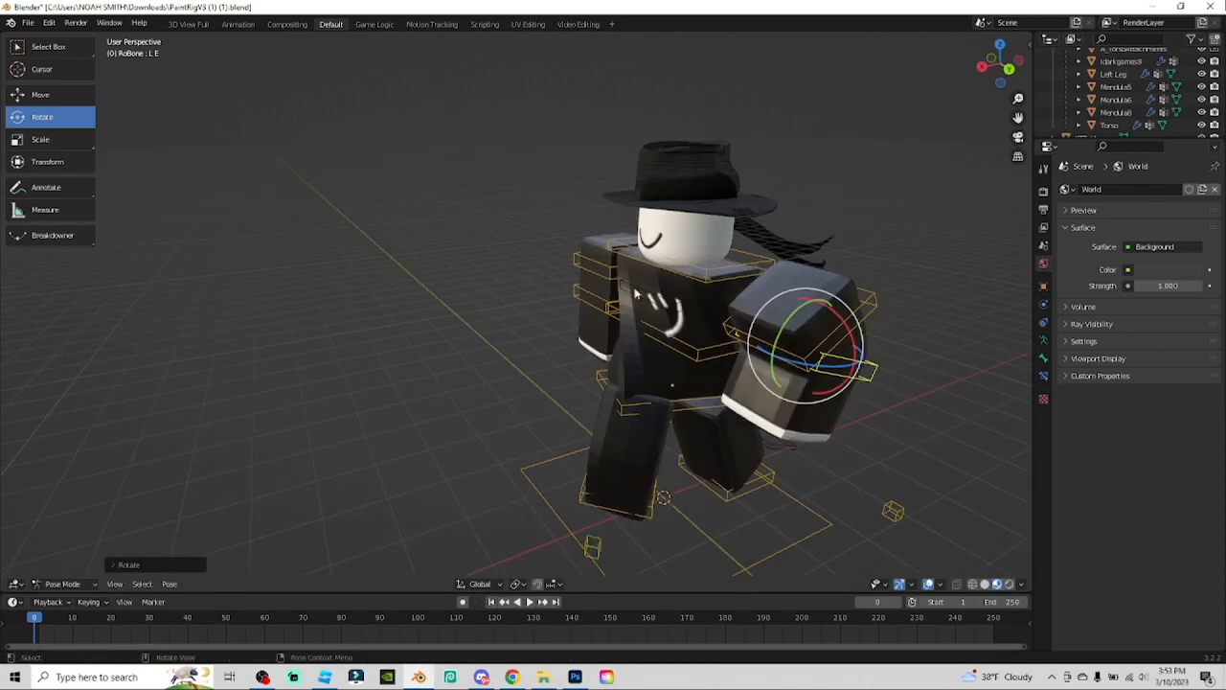
pyautogui.click(604, 279)
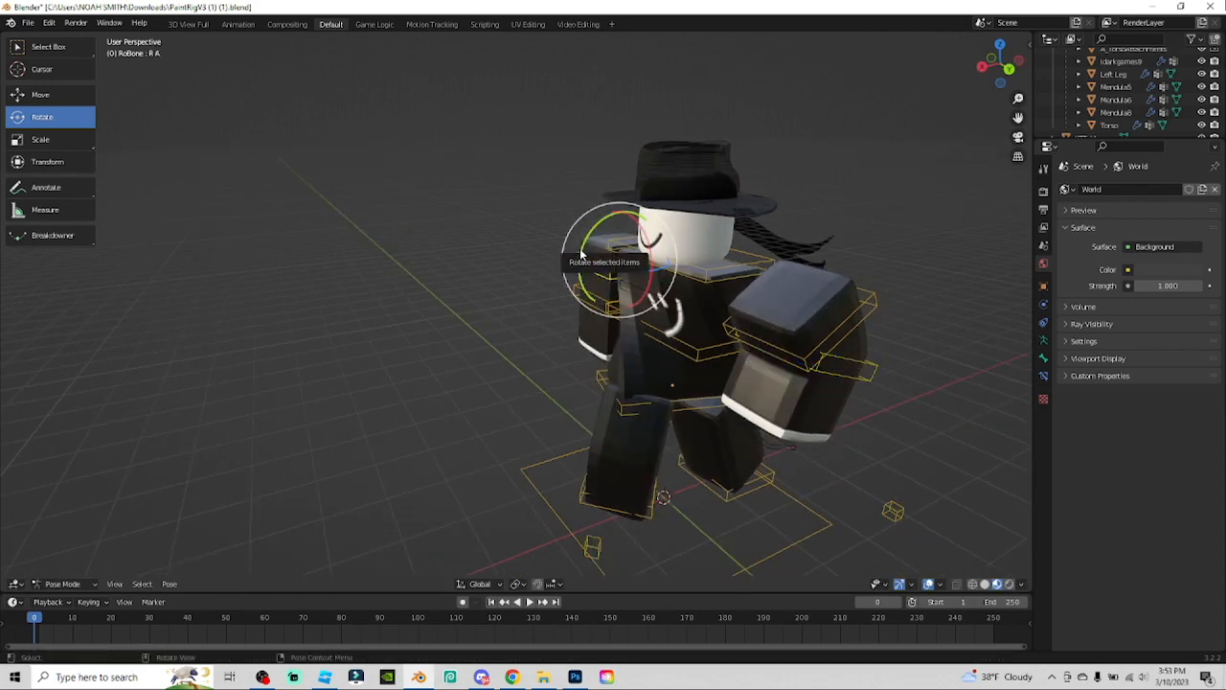
pyautogui.moveTo(584, 255); pyautogui.dragTo(610, 321)
# Rotate the upper torso bone about the Z axis to turn the chest partly back toward the front
pyautogui.moveTo(476, 389); pyautogui.dragTo(419, 367, button='middle')
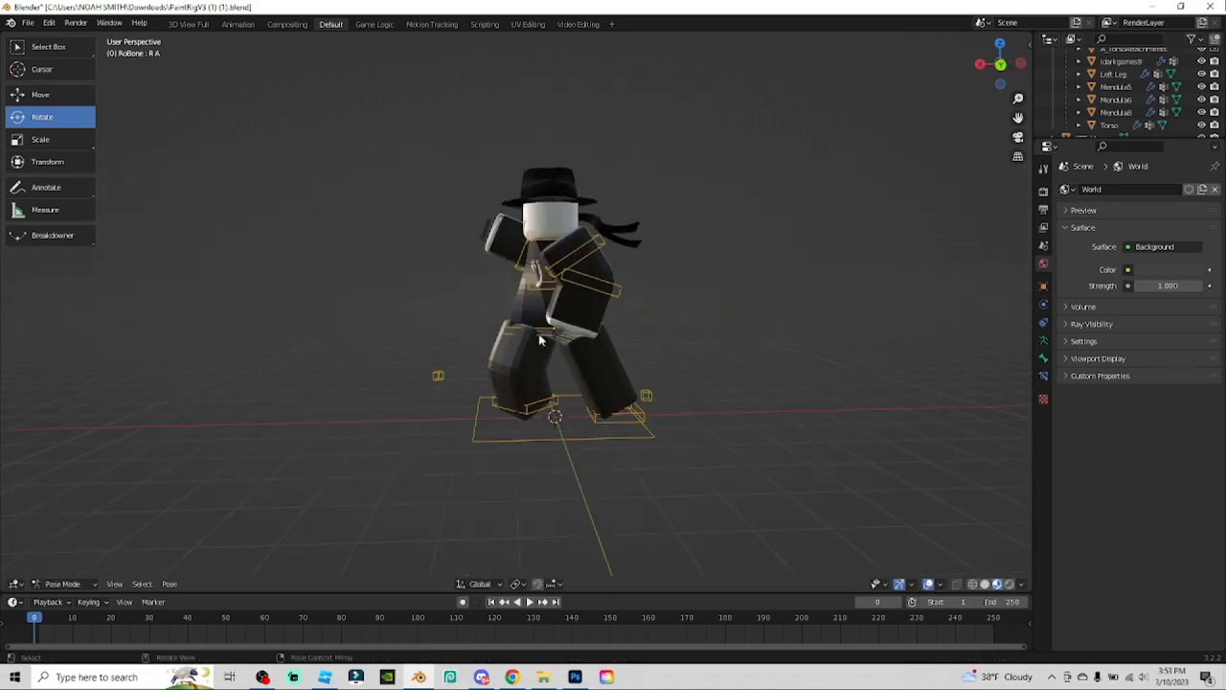
pyautogui.moveTo(474, 327); pyautogui.dragTo(397, 406, button='middle')
pyautogui.click(592, 381)
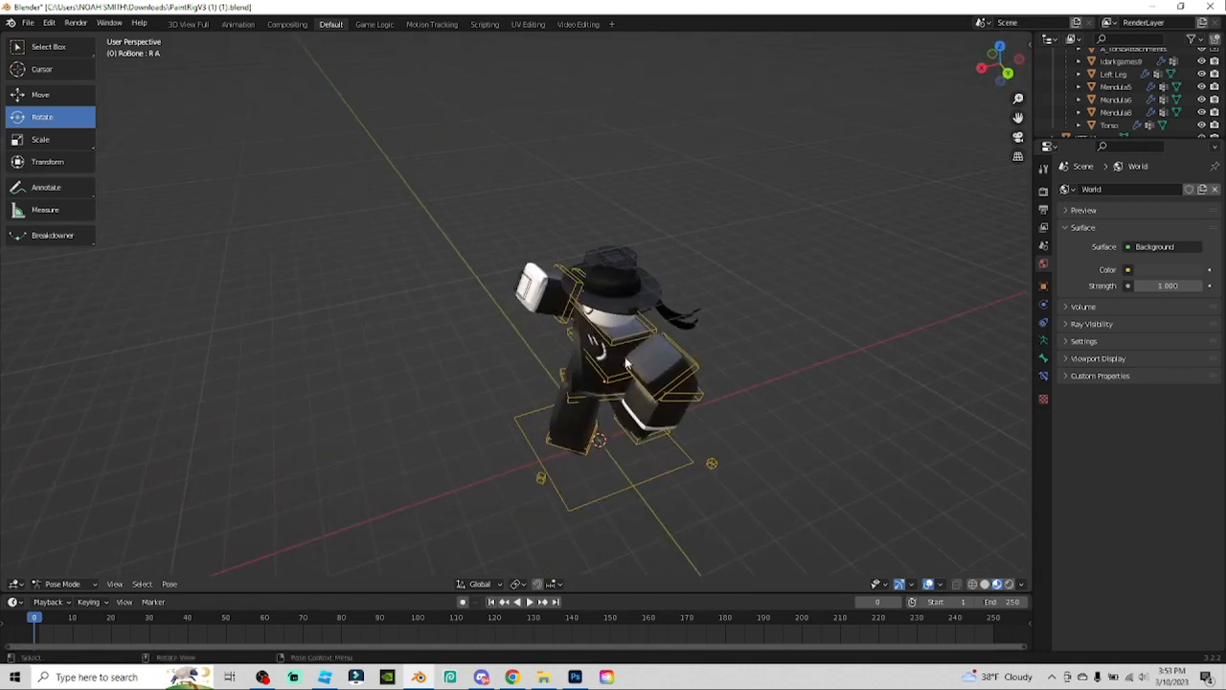
pyautogui.moveTo(592, 381); pyautogui.dragTo(604, 362)
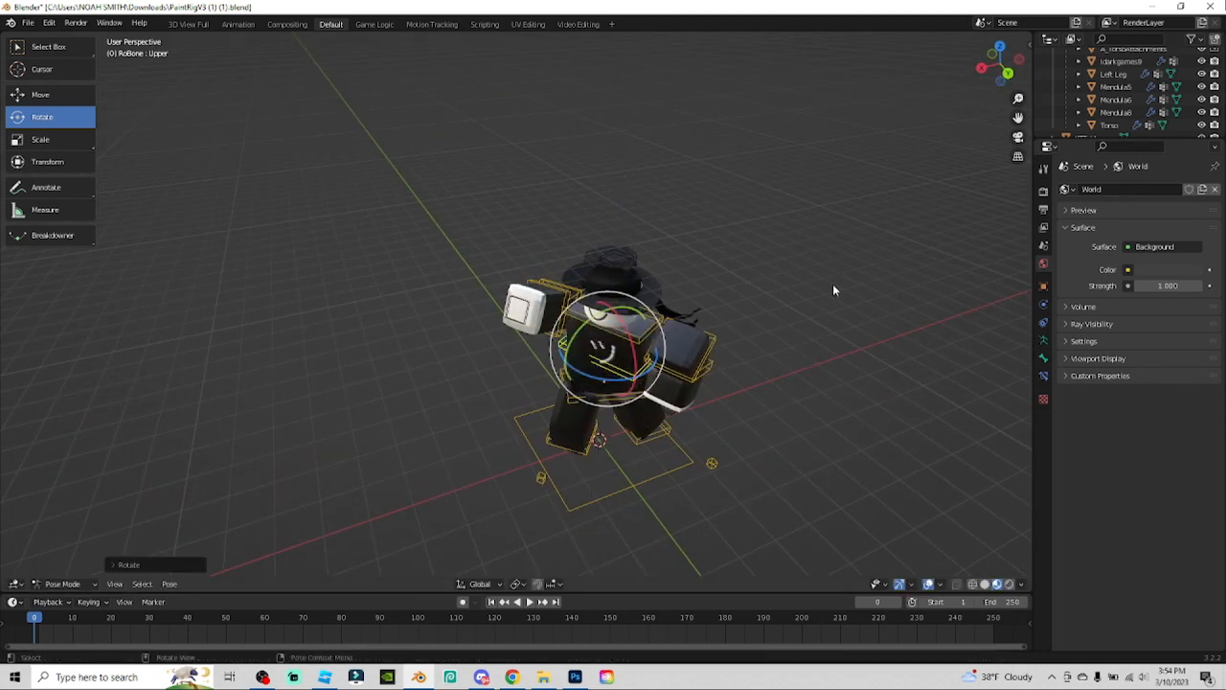
pyautogui.click(832, 281)
# Move the left foot bone closer to the other leg and raise it slightly along the Z axis
pyautogui.moveTo(832, 281); pyautogui.dragTo(816, 251, button='middle')
pyautogui.click(627, 420)
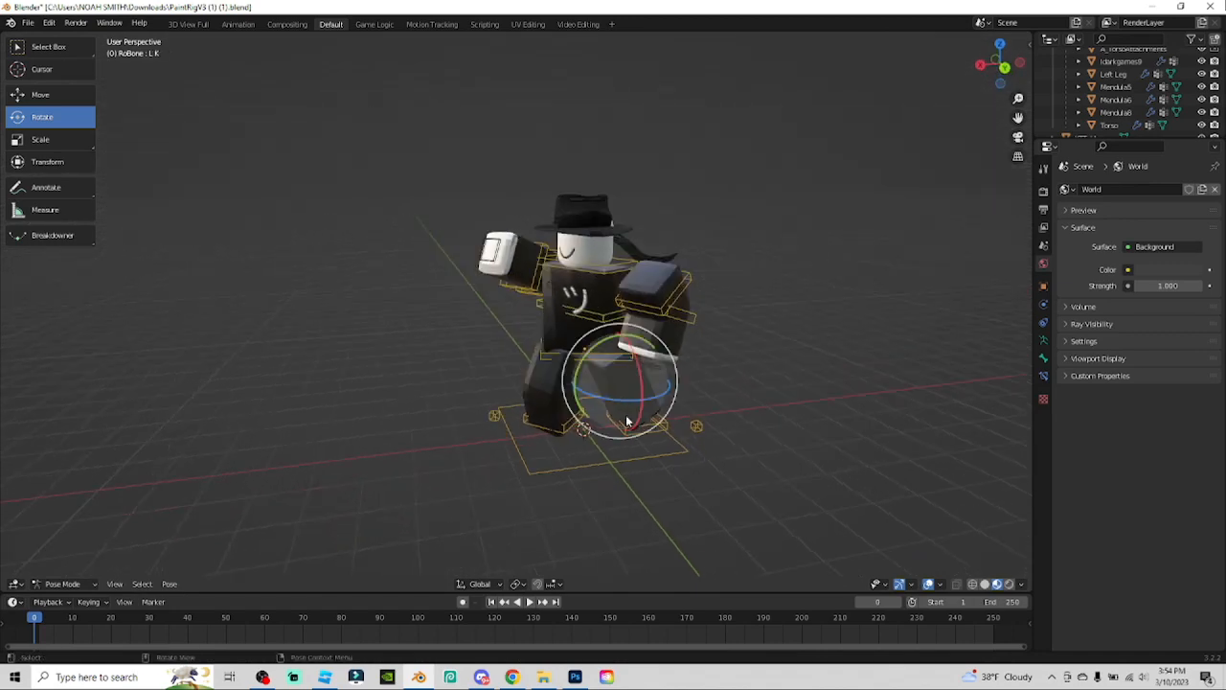
pyautogui.click(657, 430)
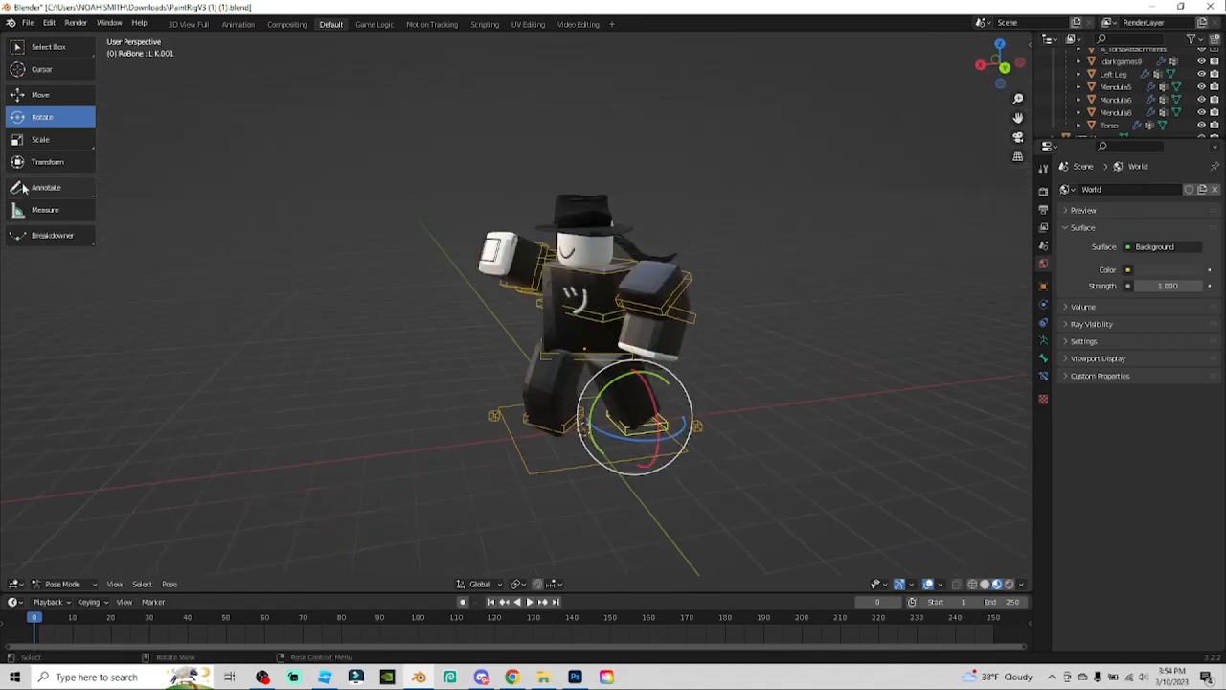
pyautogui.click(41, 95)
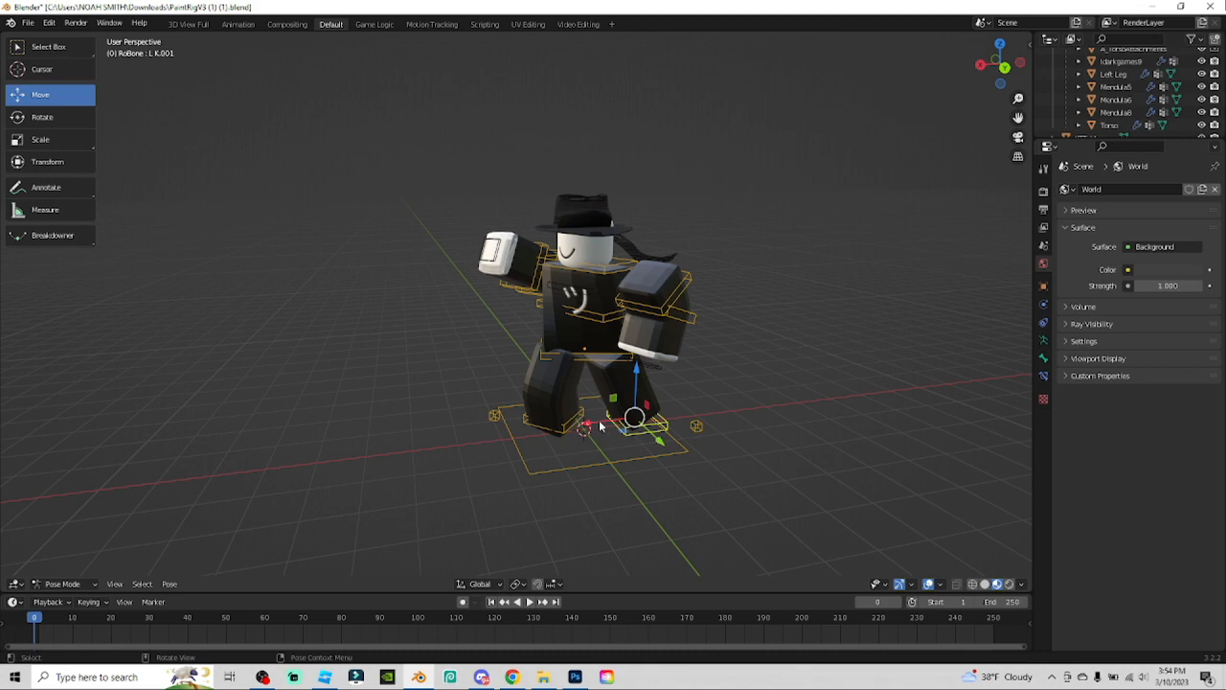
pyautogui.moveTo(600, 424); pyautogui.dragTo(638, 443)
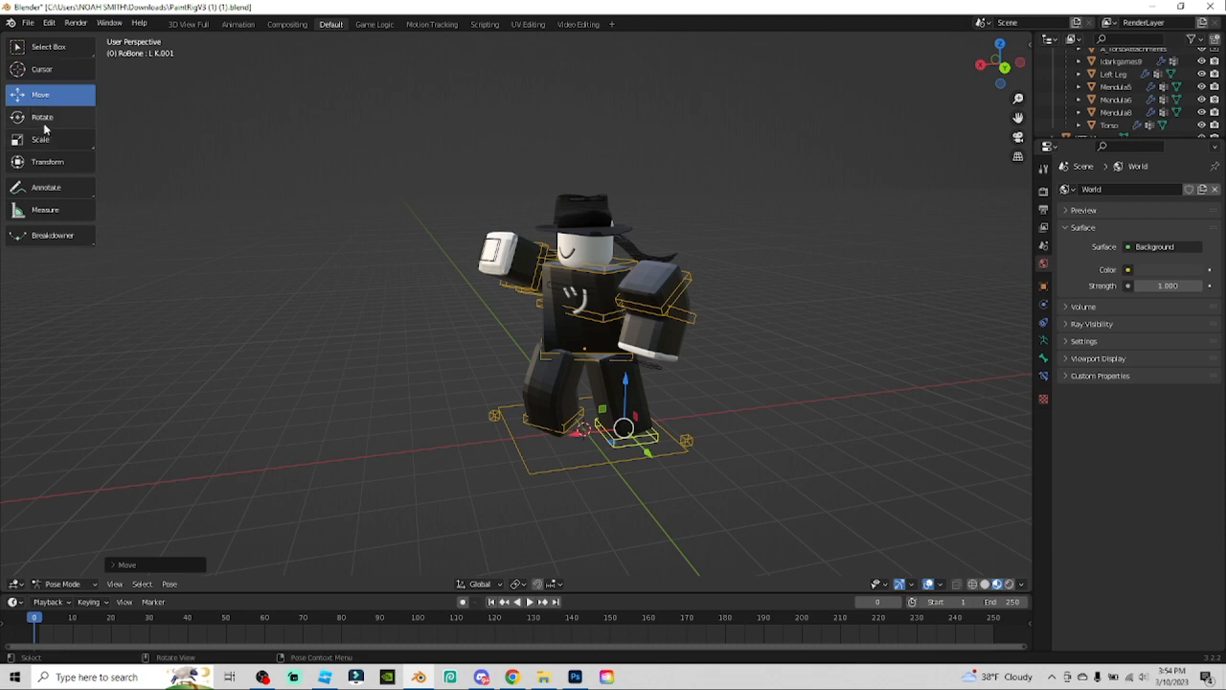
pyautogui.moveTo(624, 388); pyautogui.dragTo(625, 376)
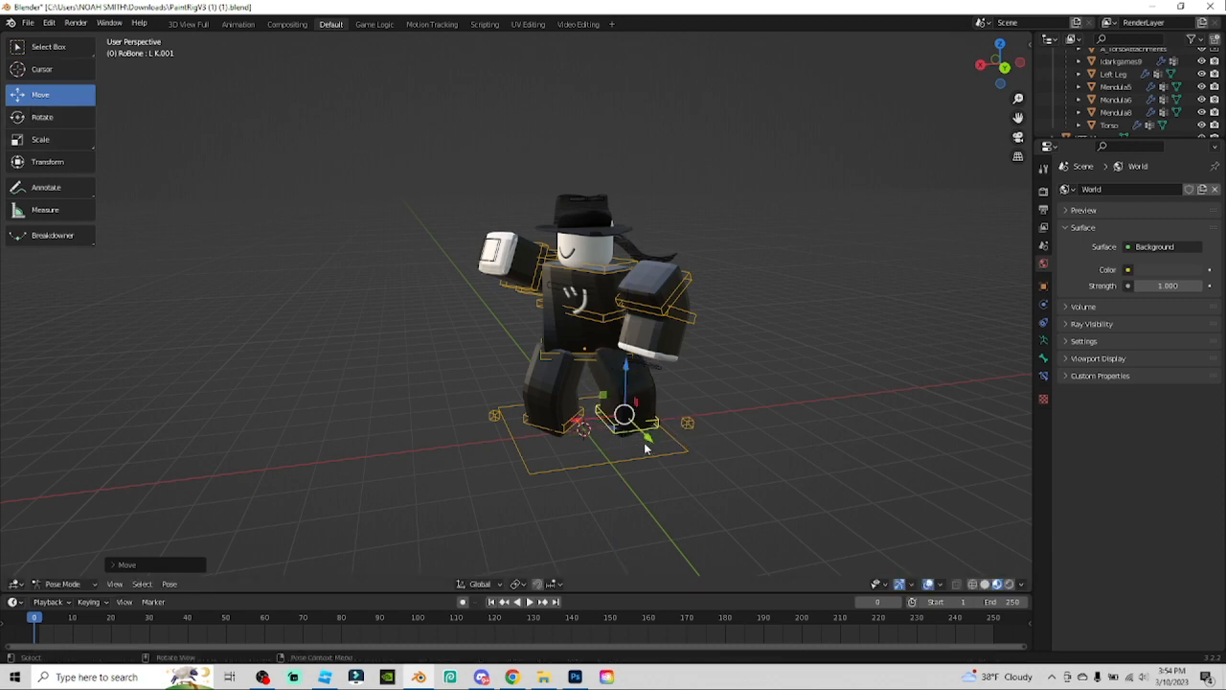
# Rotate the left foot bone about the Z axis to turn the leg toward the character's right side
pyautogui.click(65, 120)
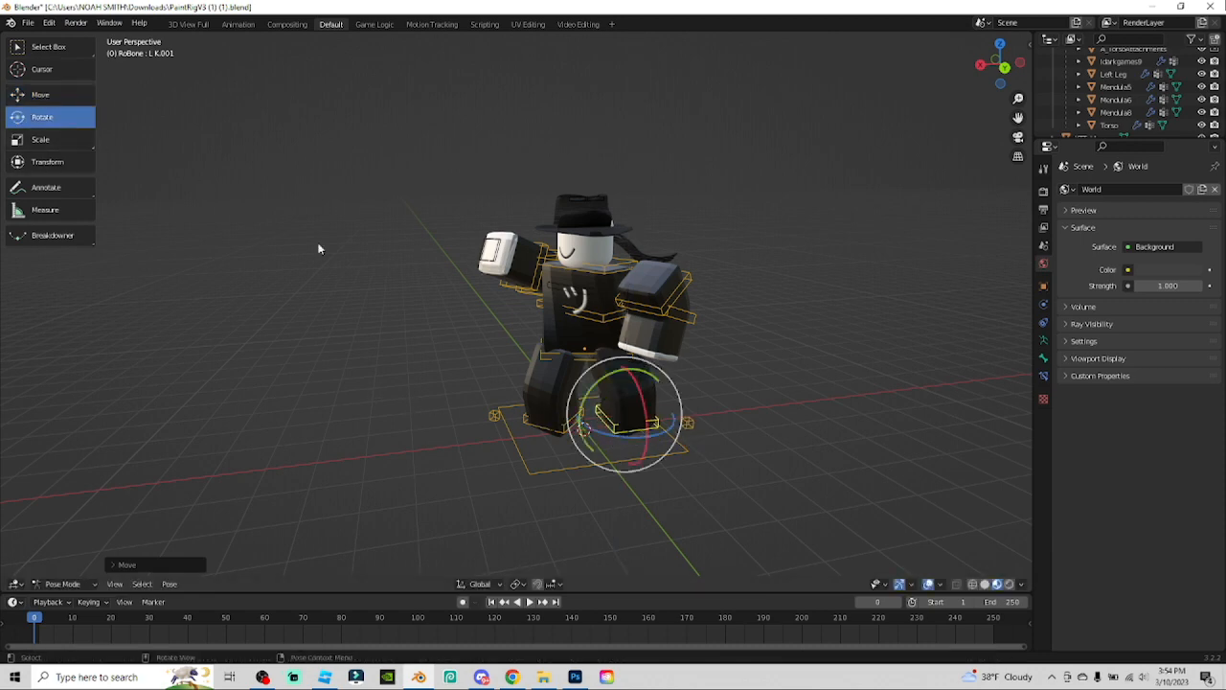
pyautogui.moveTo(641, 443); pyautogui.dragTo(618, 422)
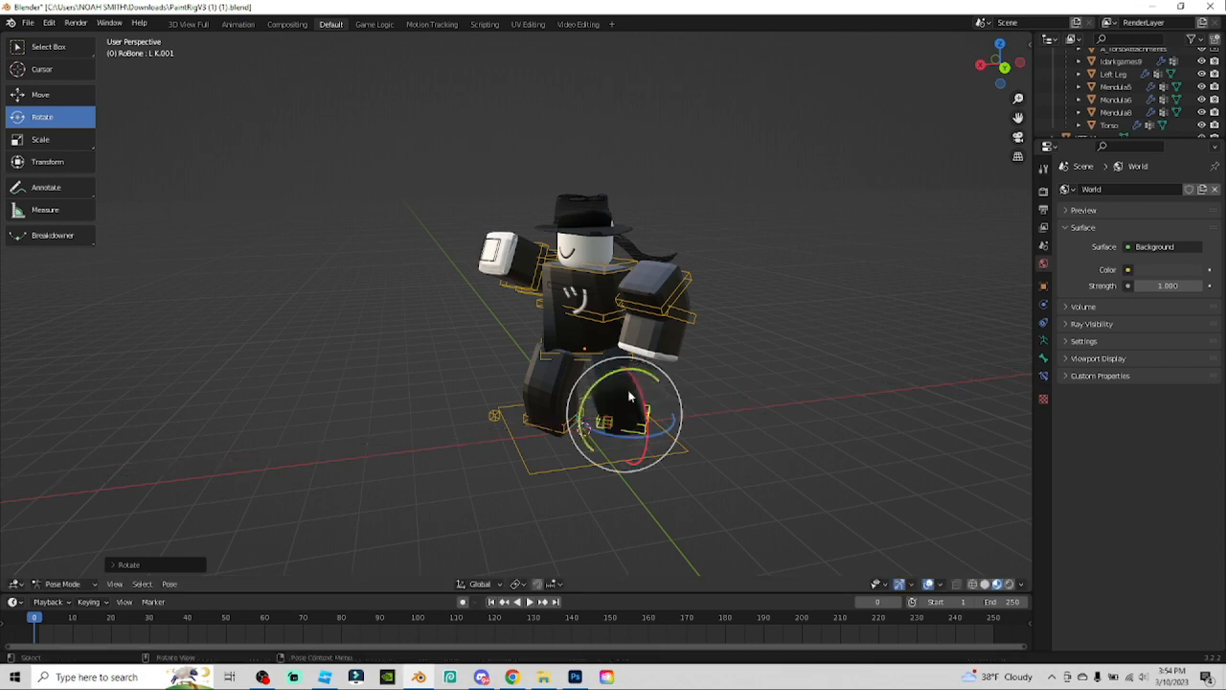
pyautogui.moveTo(504, 482); pyautogui.dragTo(581, 482, button='middle')
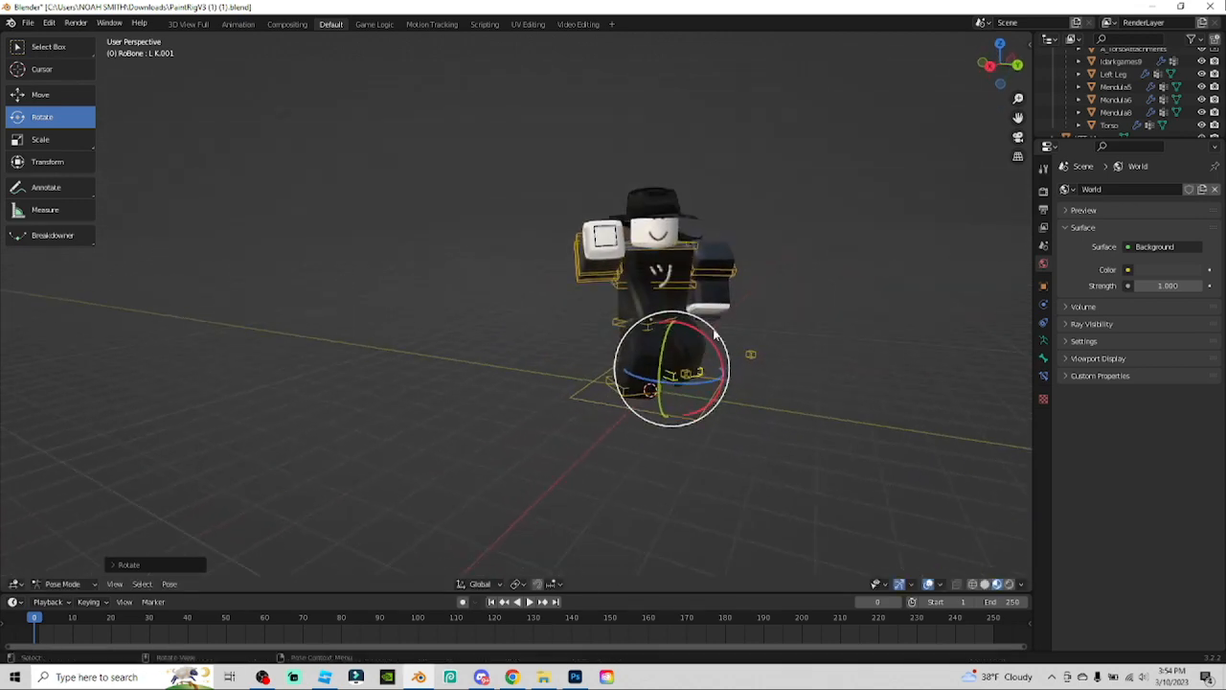
# Rotate the left foot bone about the X axis to adjust the leg's angle, and deselect it
pyautogui.moveTo(709, 342); pyautogui.dragTo(677, 382)
pyautogui.click(855, 452)
pyautogui.scroll(1, 841, 446)
pyautogui.moveTo(839, 446); pyautogui.dragTo(806, 446, button='middle')
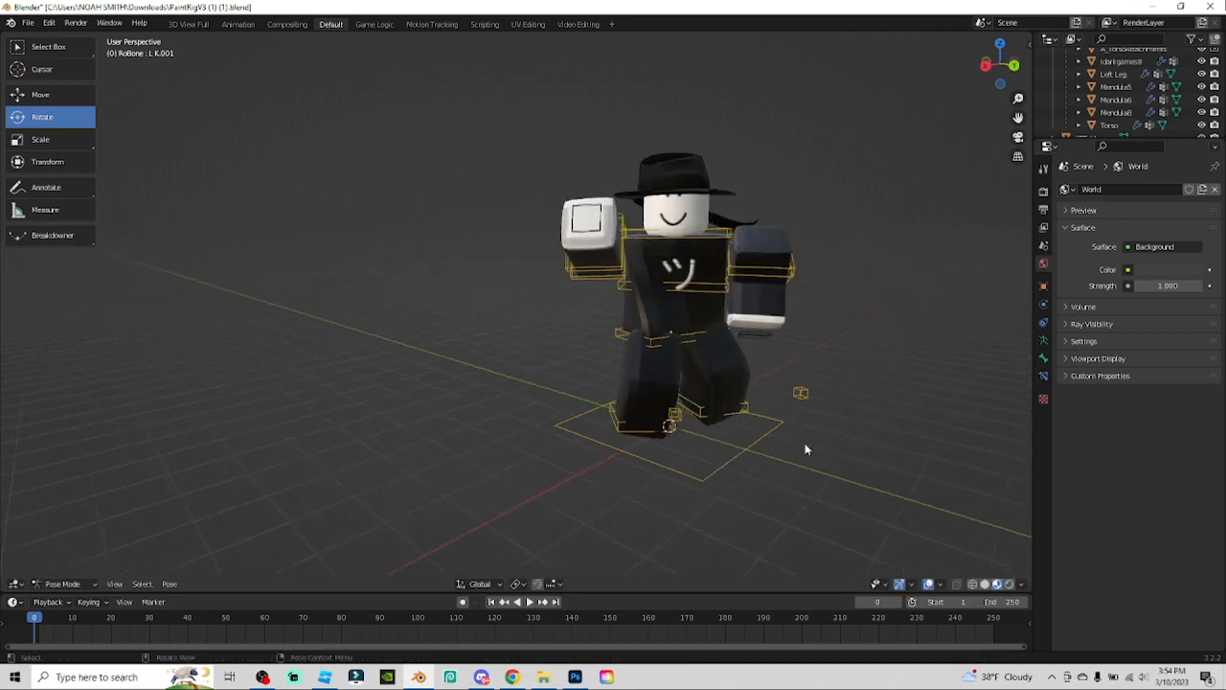
# Spread the legs by moving the left and right foot bones apart along the Y axis, fine-tuning the right foot's position
pyautogui.click(743, 414)
pyautogui.click(41, 94)
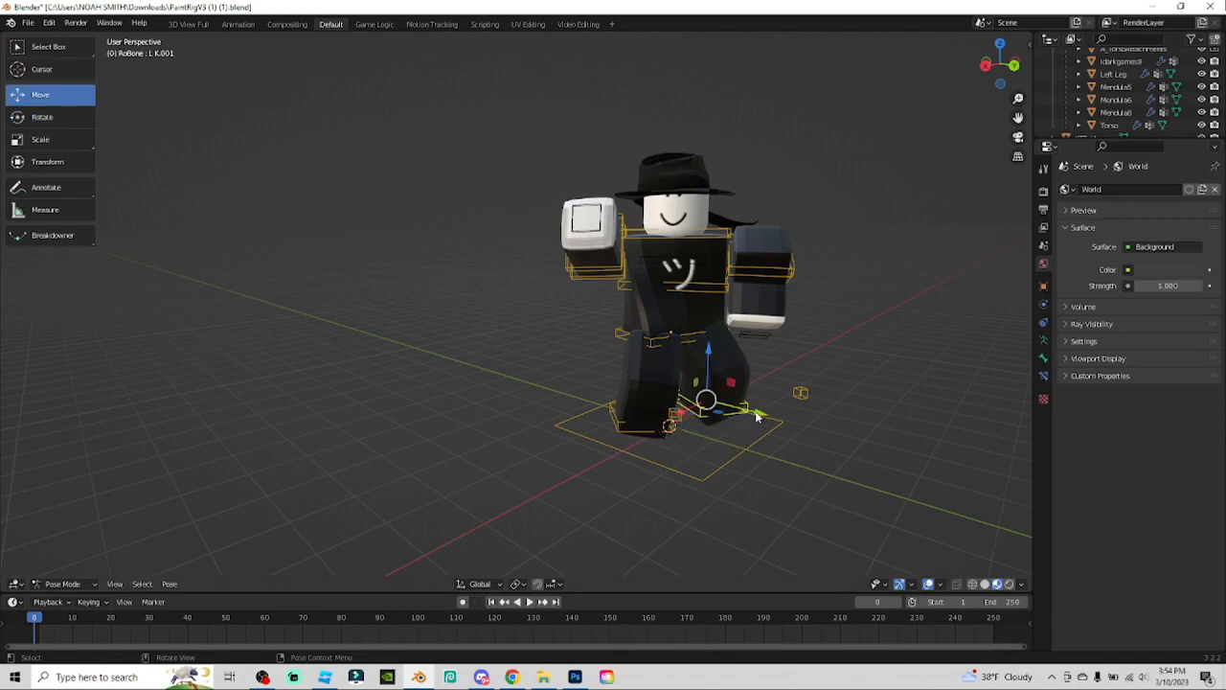
pyautogui.moveTo(757, 416); pyautogui.dragTo(789, 426)
pyautogui.moveTo(715, 425); pyautogui.dragTo(600, 436)
pyautogui.click(632, 432)
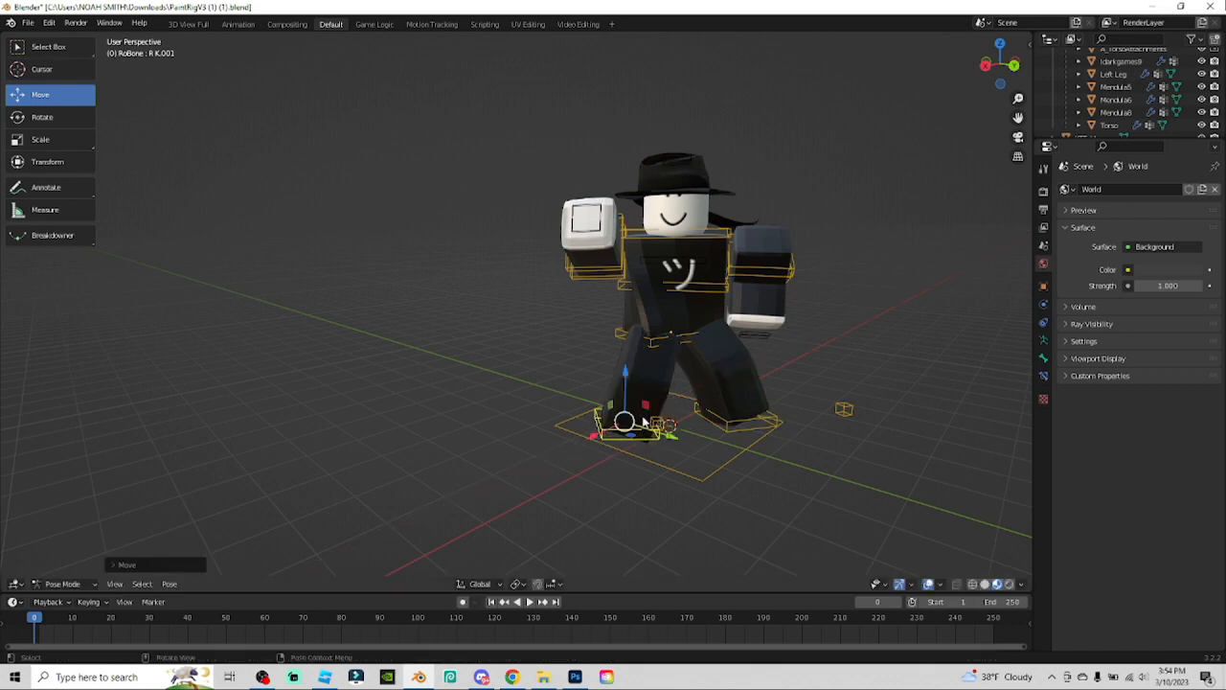
pyautogui.moveTo(678, 434); pyautogui.dragTo(690, 439)
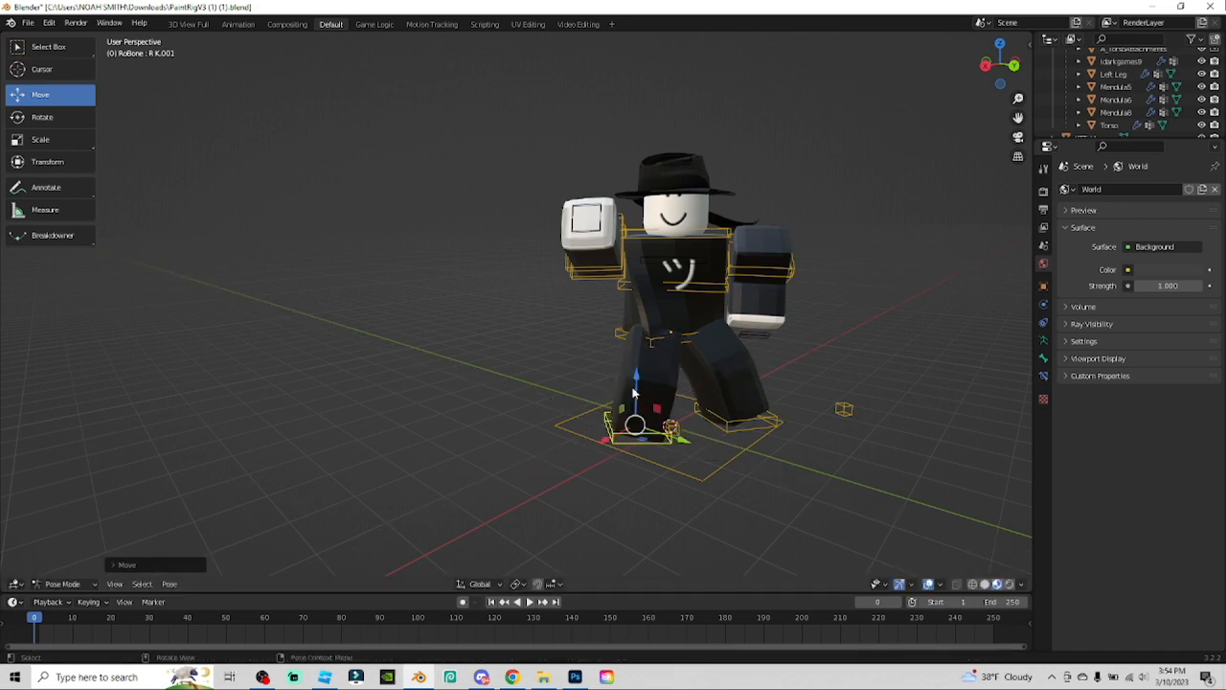
pyautogui.moveTo(928, 495); pyautogui.dragTo(866, 502, button='middle')
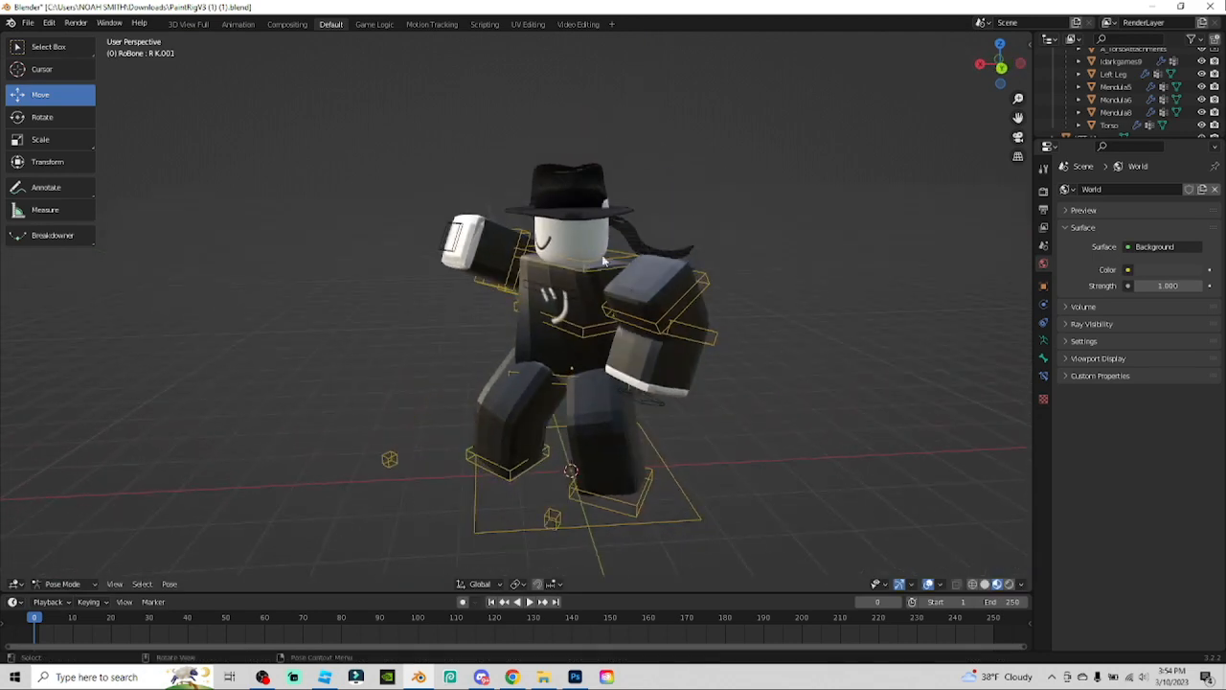
# Move the hat accessory slightly along the X axis to center it on the head
pyautogui.click(557, 203)
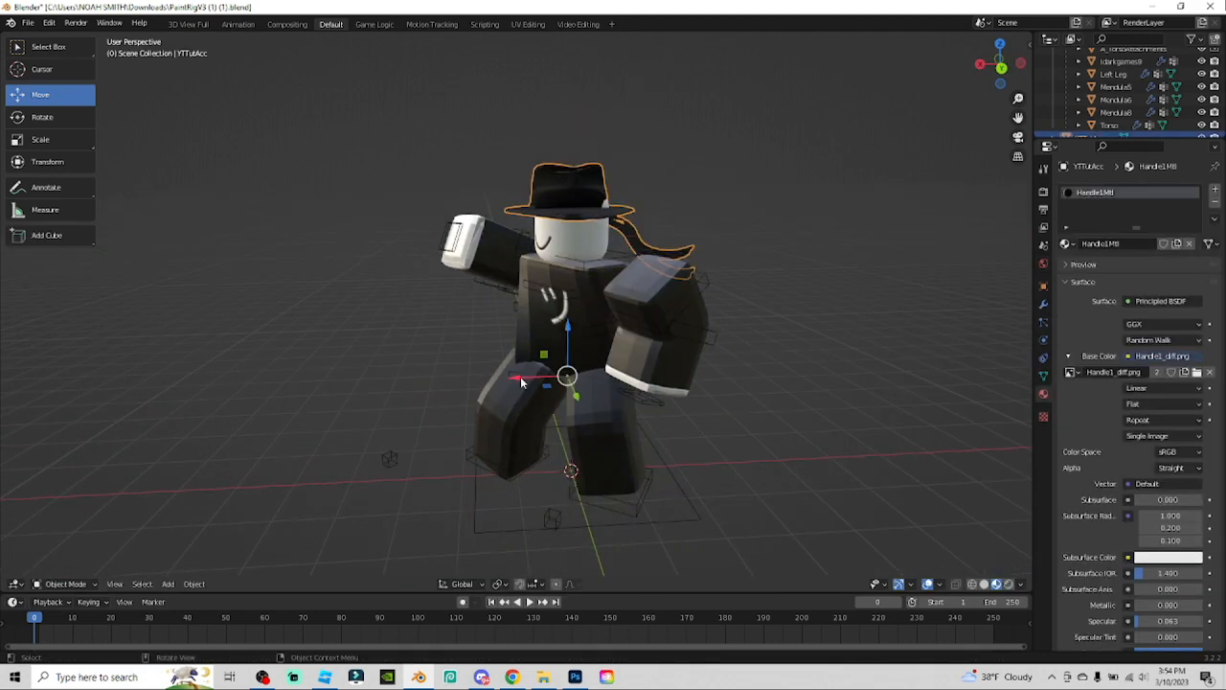
pyautogui.moveTo(519, 377); pyautogui.dragTo(525, 382)
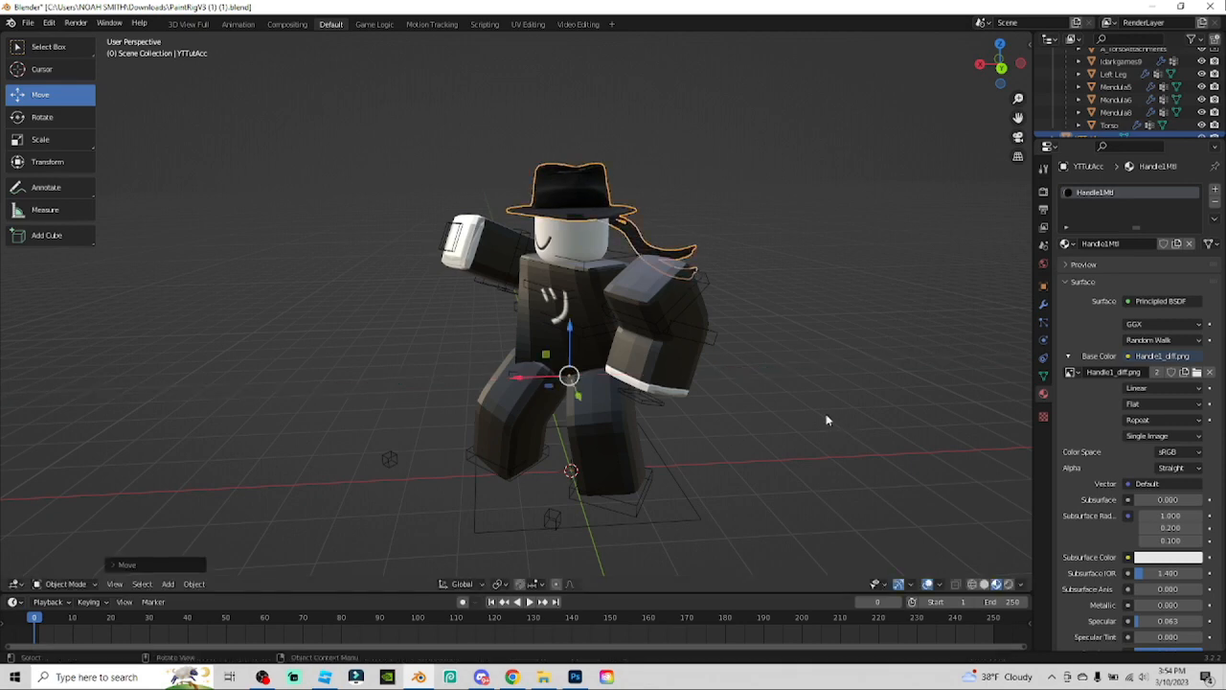
pyautogui.click(862, 408)
pyautogui.moveTo(973, 446); pyautogui.dragTo(987, 478, button='middle')
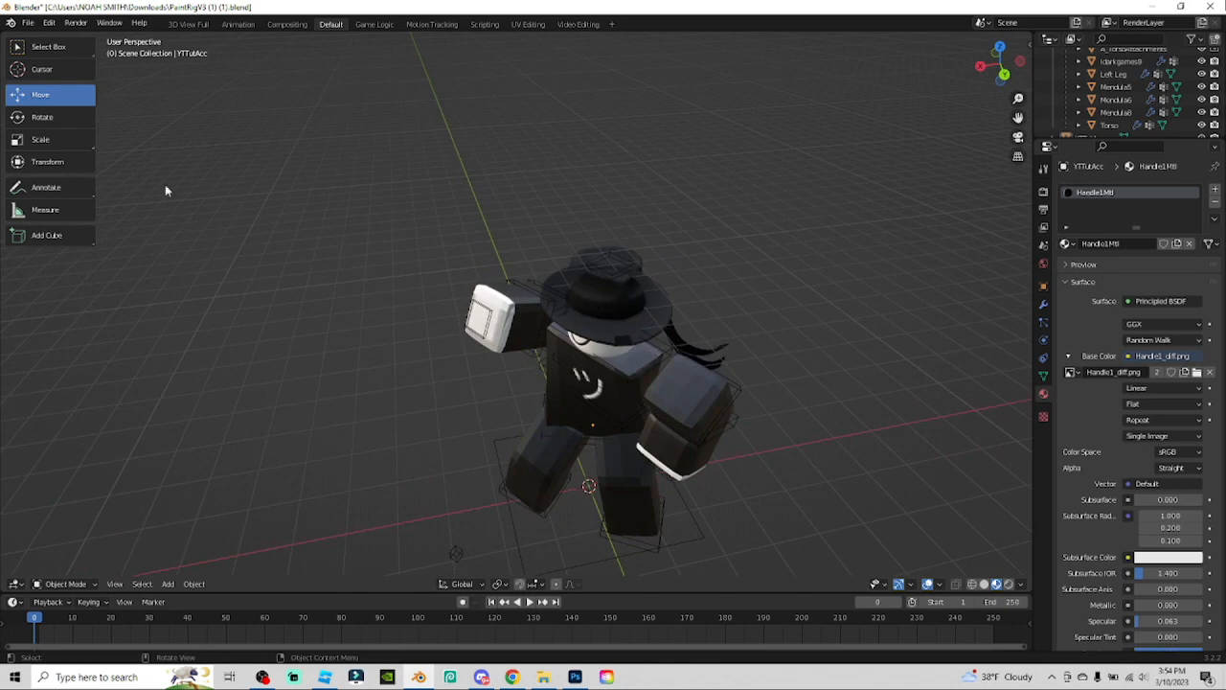
# Rotate the hat accessory about the Z axis to turn it on the character's head, and deselect it
pyautogui.click(42, 117)
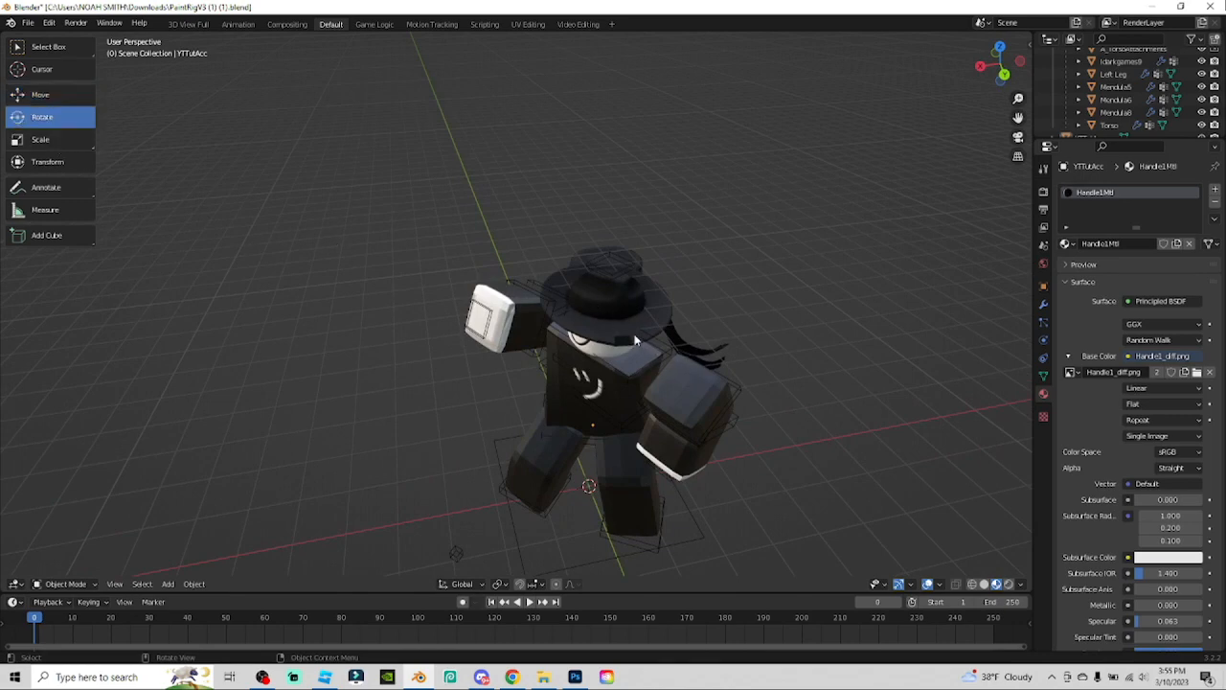
pyautogui.moveTo(641, 469); pyautogui.dragTo(727, 473, button='middle')
pyautogui.click(729, 240)
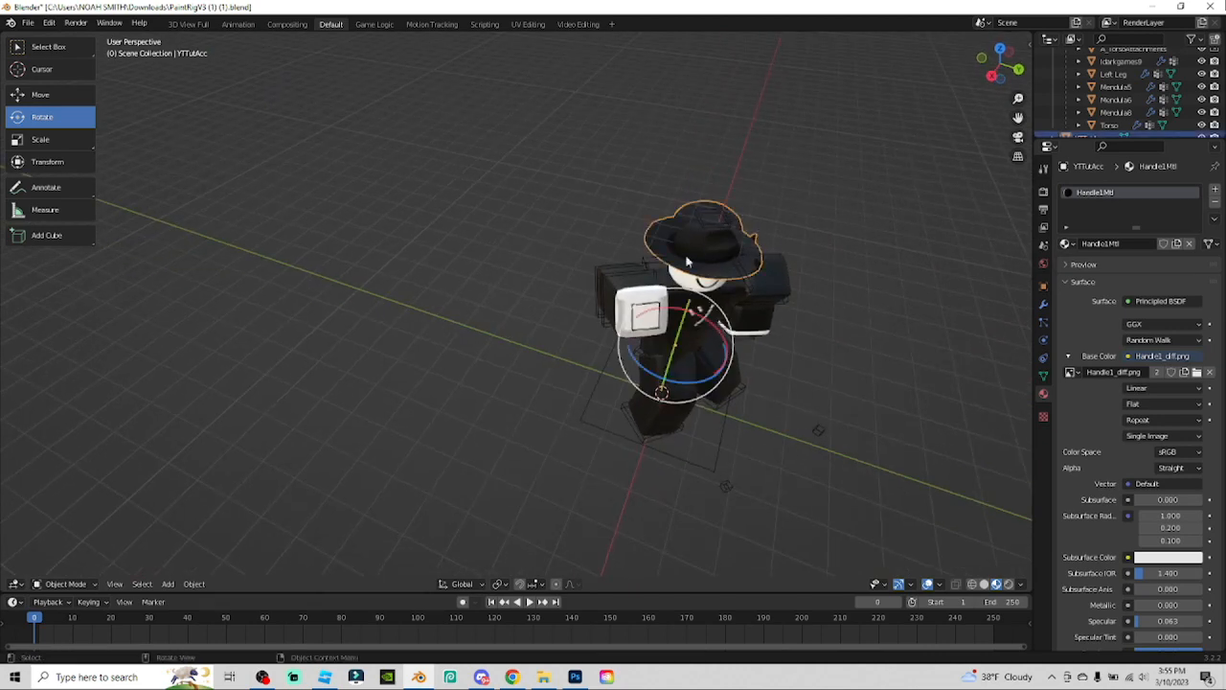
pyautogui.moveTo(682, 387); pyautogui.dragTo(671, 361)
pyautogui.click(964, 430)
pyautogui.moveTo(964, 430); pyautogui.dragTo(835, 350, button='middle')
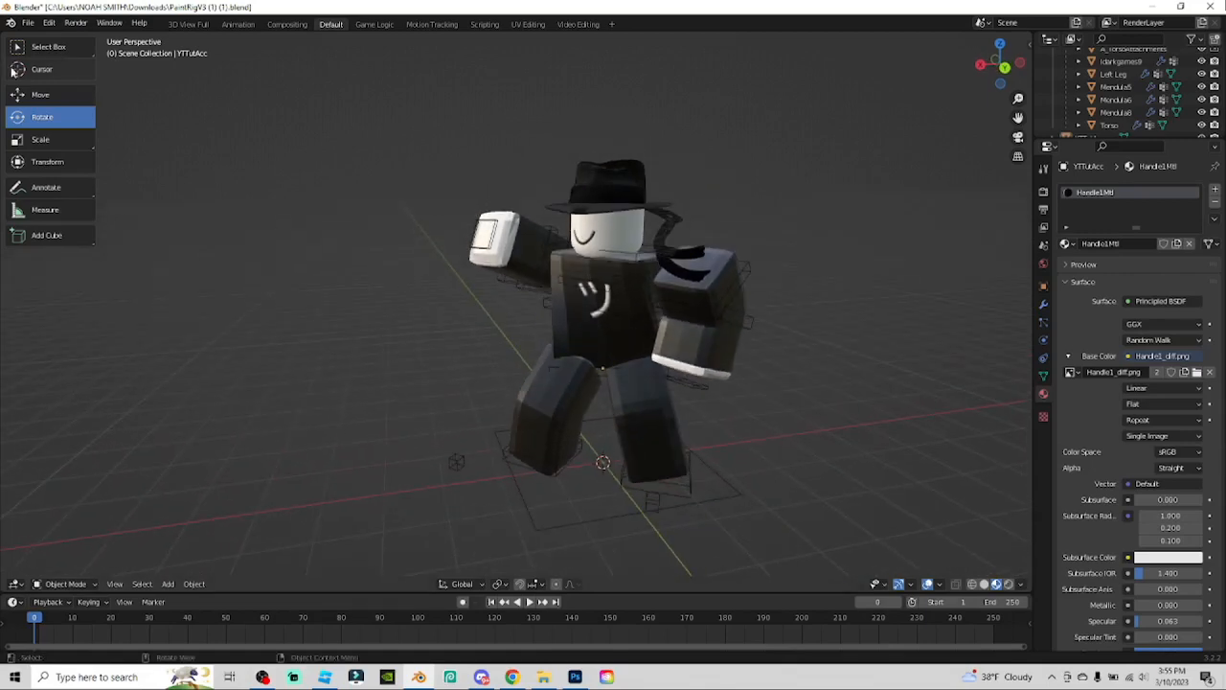
# Switch the rig from Pose Mode to Object Mode and clear the selection
pyautogui.click(41, 97)
pyautogui.scroll(-4, 861, 440)
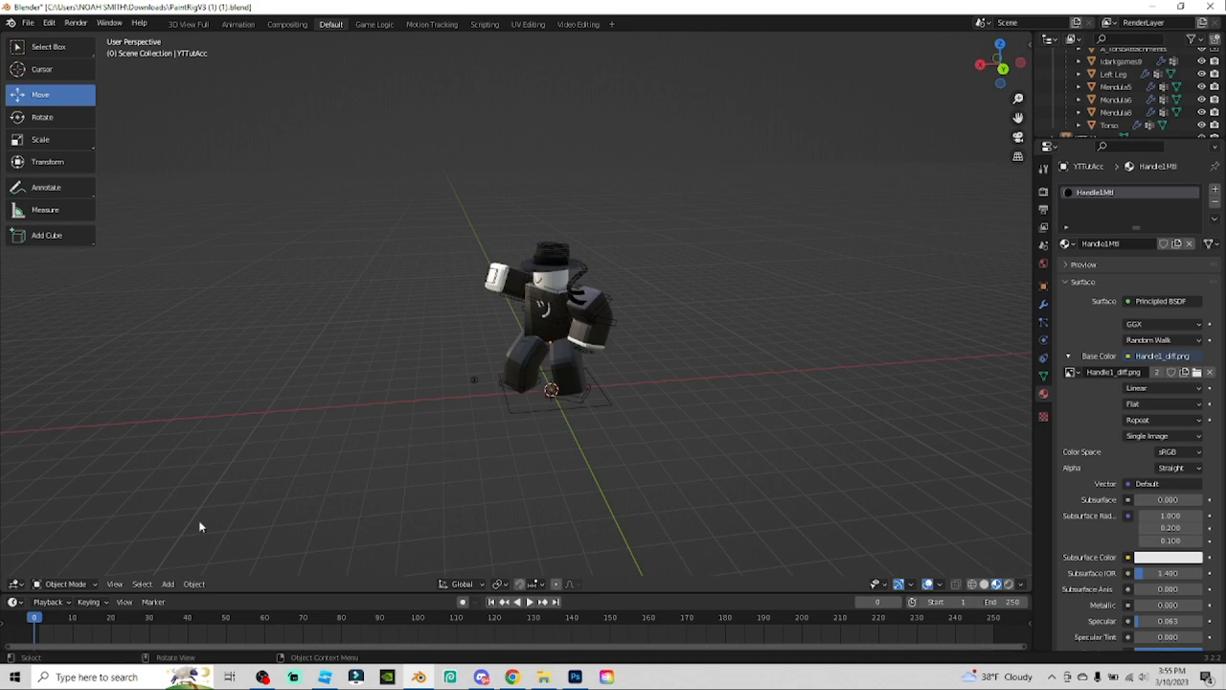
pyautogui.click(556, 328)
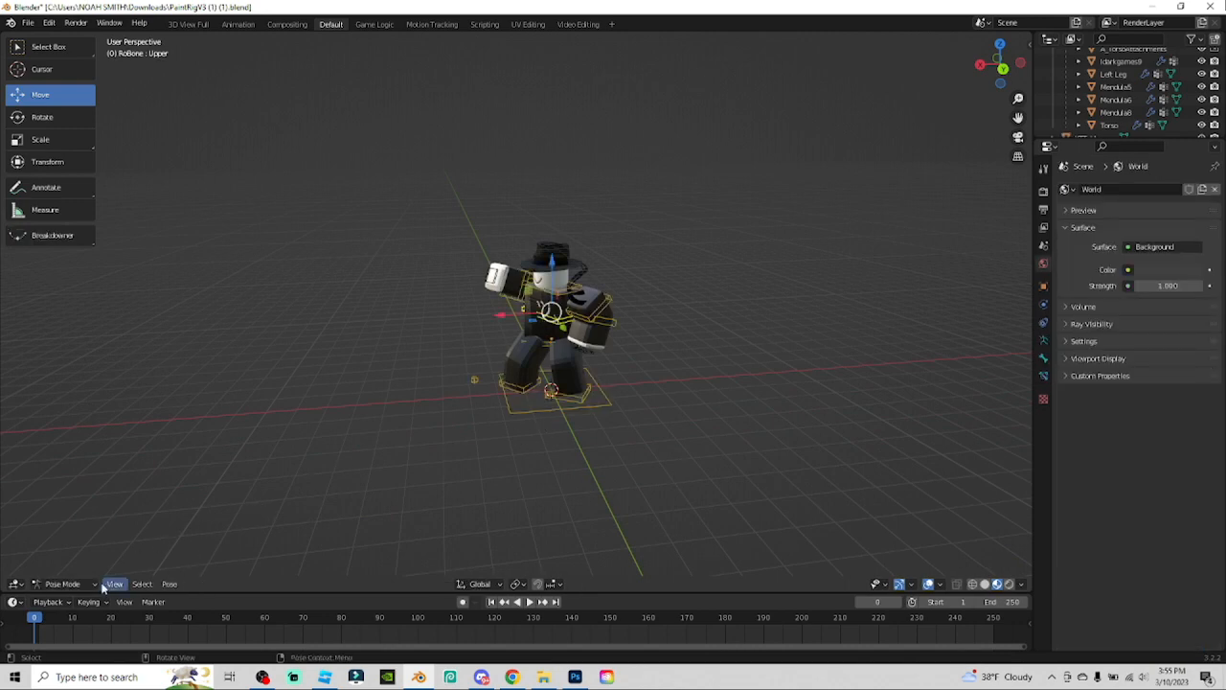
pyautogui.click(63, 584)
pyautogui.click(59, 539)
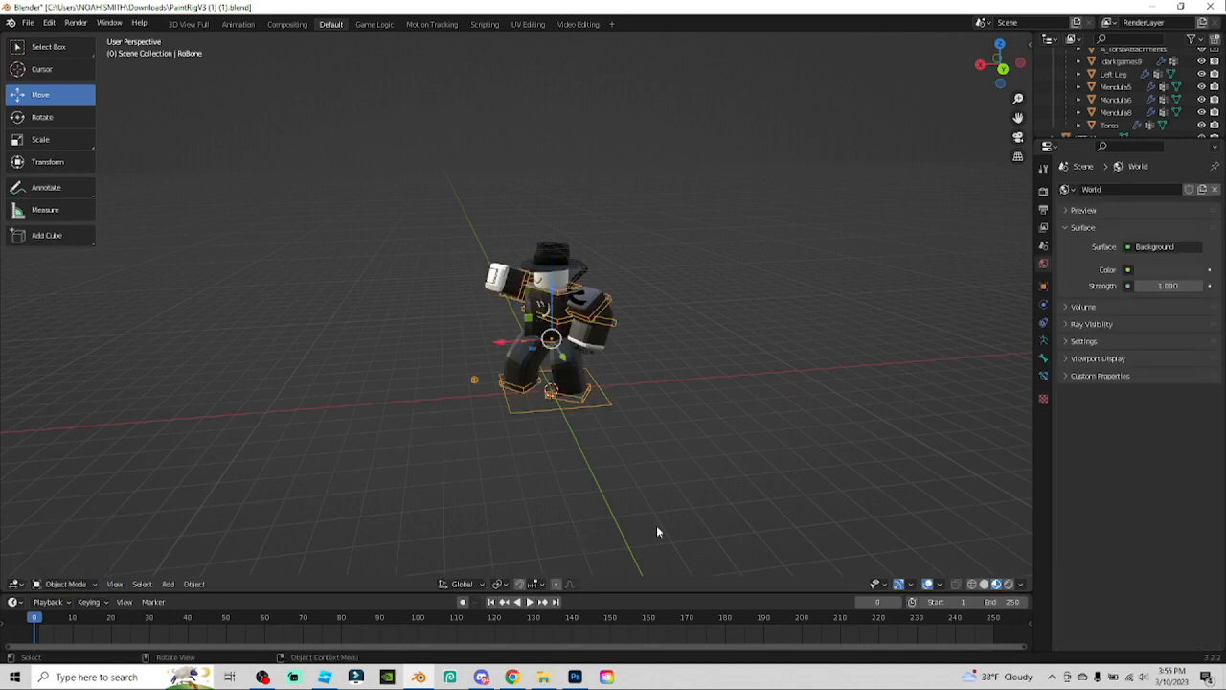
pyautogui.click(596, 509)
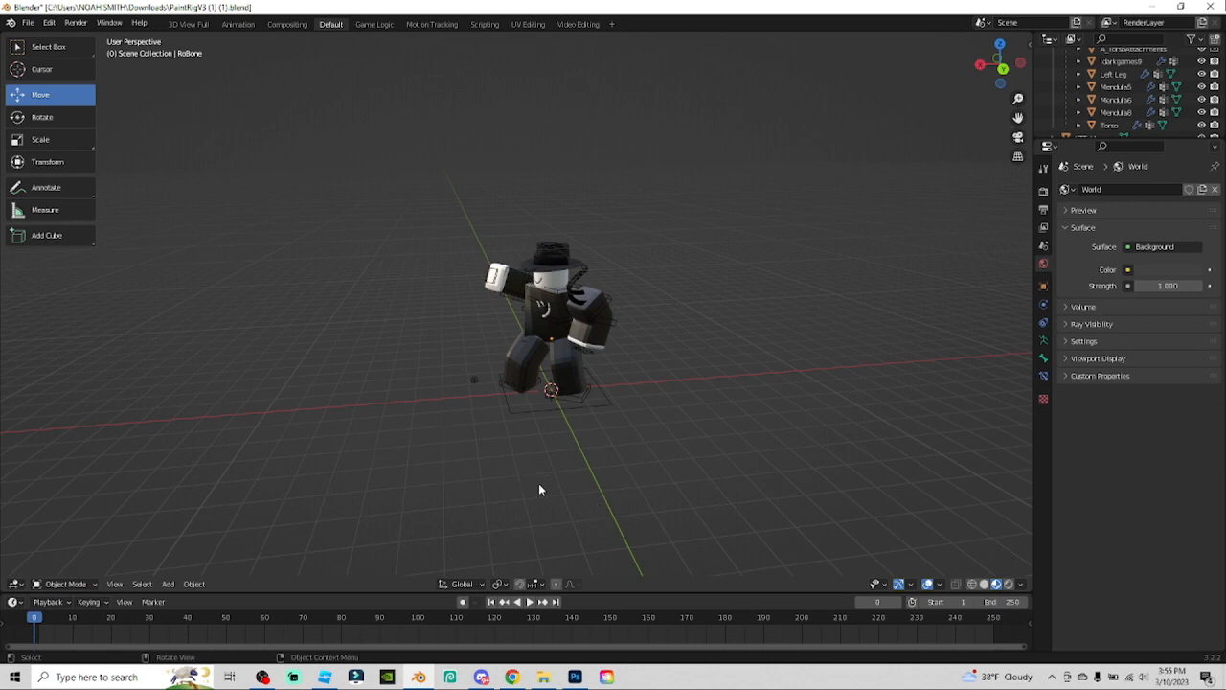
# Add a camera to the scene and move it along the Y axis away from the character
pyautogui.press('shift')
pyautogui.hotkey('shift', 'a')
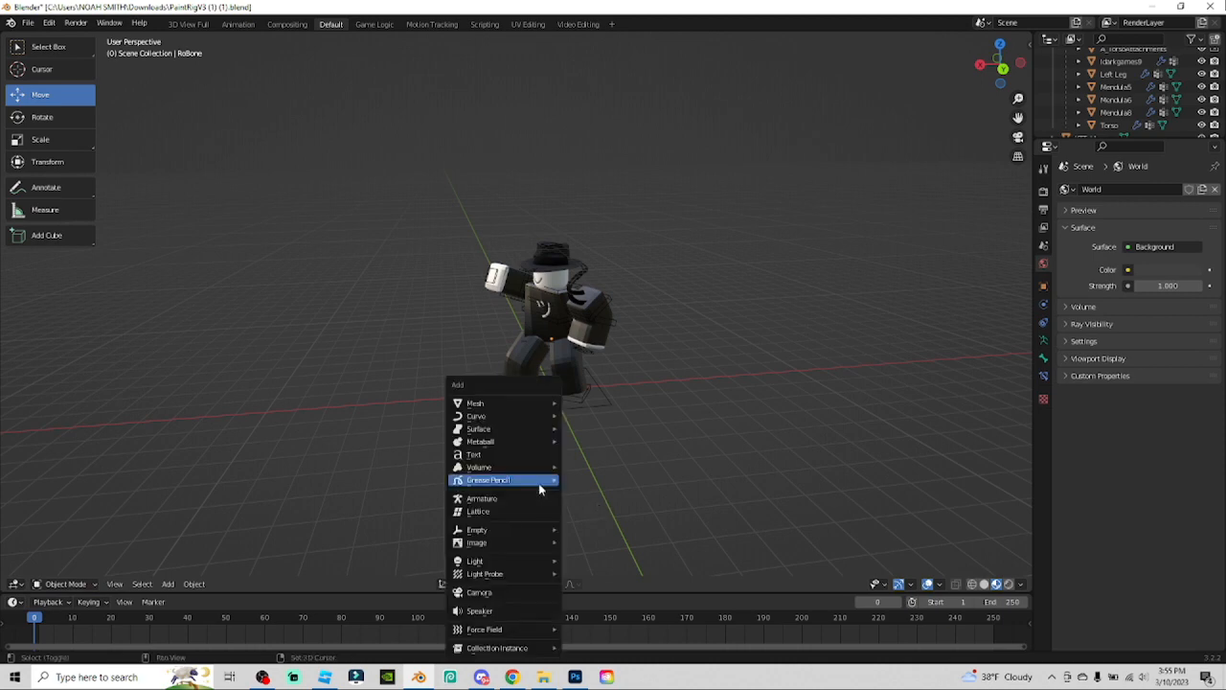
pyautogui.click(525, 594)
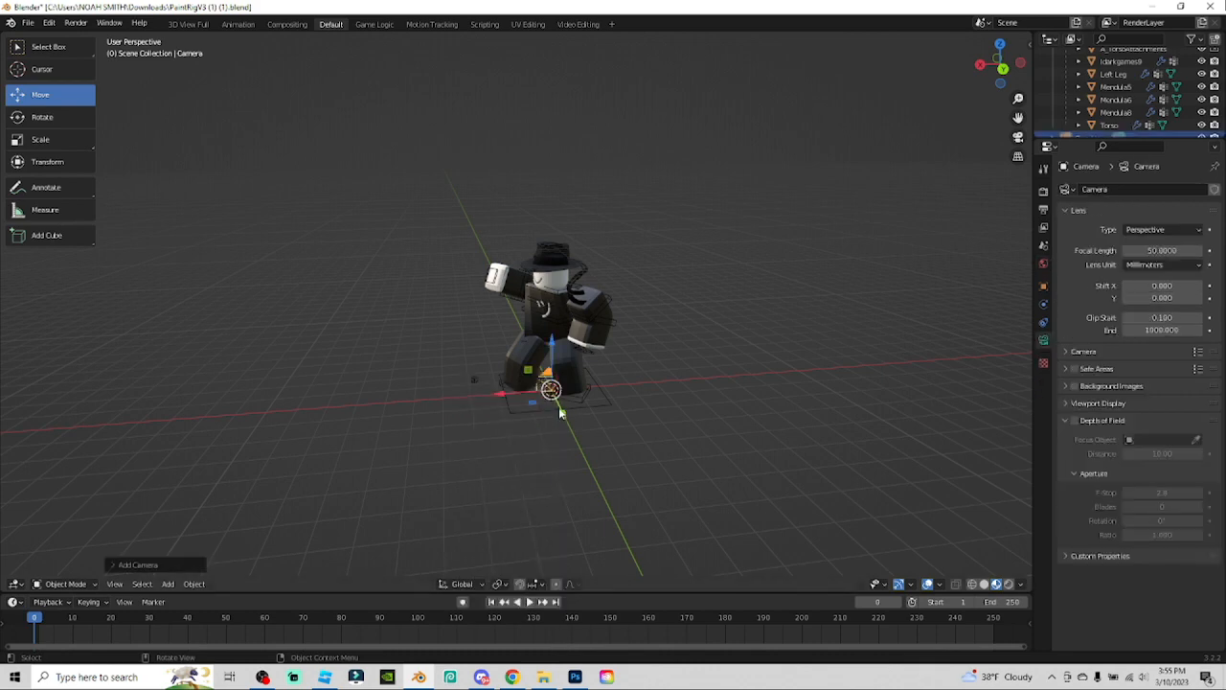
pyautogui.moveTo(564, 416); pyautogui.dragTo(665, 506)
pyautogui.moveTo(665, 506); pyautogui.dragTo(851, 406, button='middle')
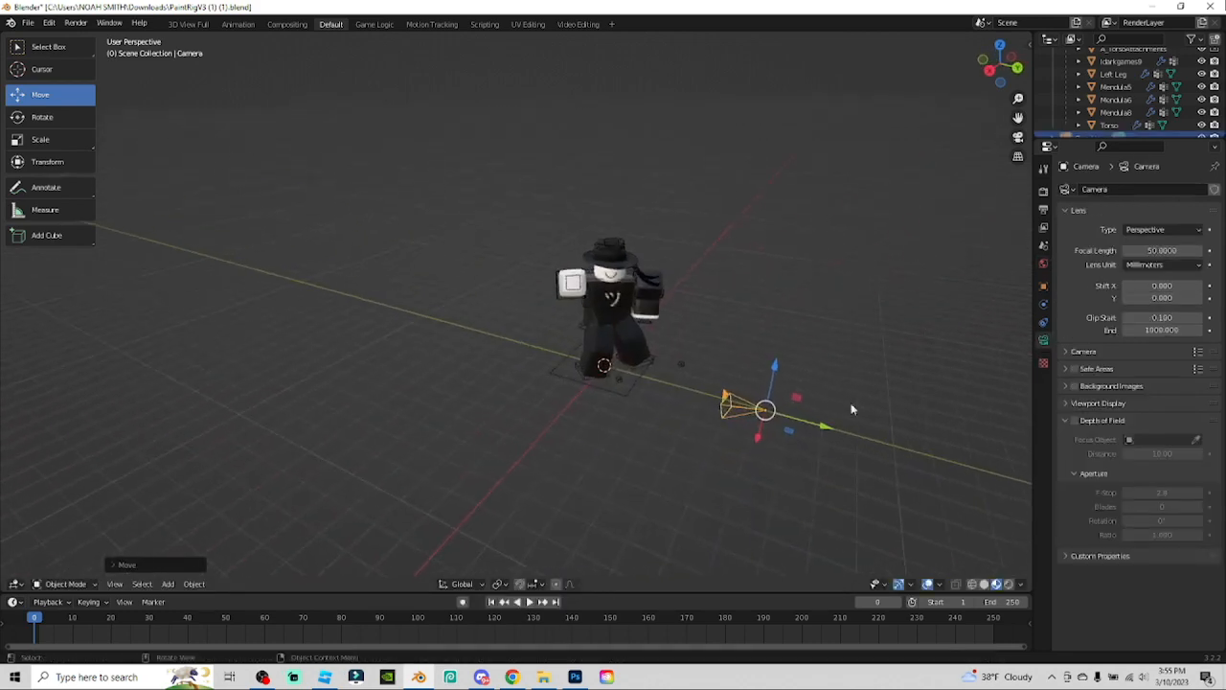
# Move the camera farther from the character along the Y axis, raise it along the Z axis, and deselect it
pyautogui.scroll(-1, 811, 417)
pyautogui.scroll(-2, 810, 418)
pyautogui.moveTo(676, 372); pyautogui.dragTo(732, 381)
pyautogui.moveTo(682, 316); pyautogui.dragTo(688, 277)
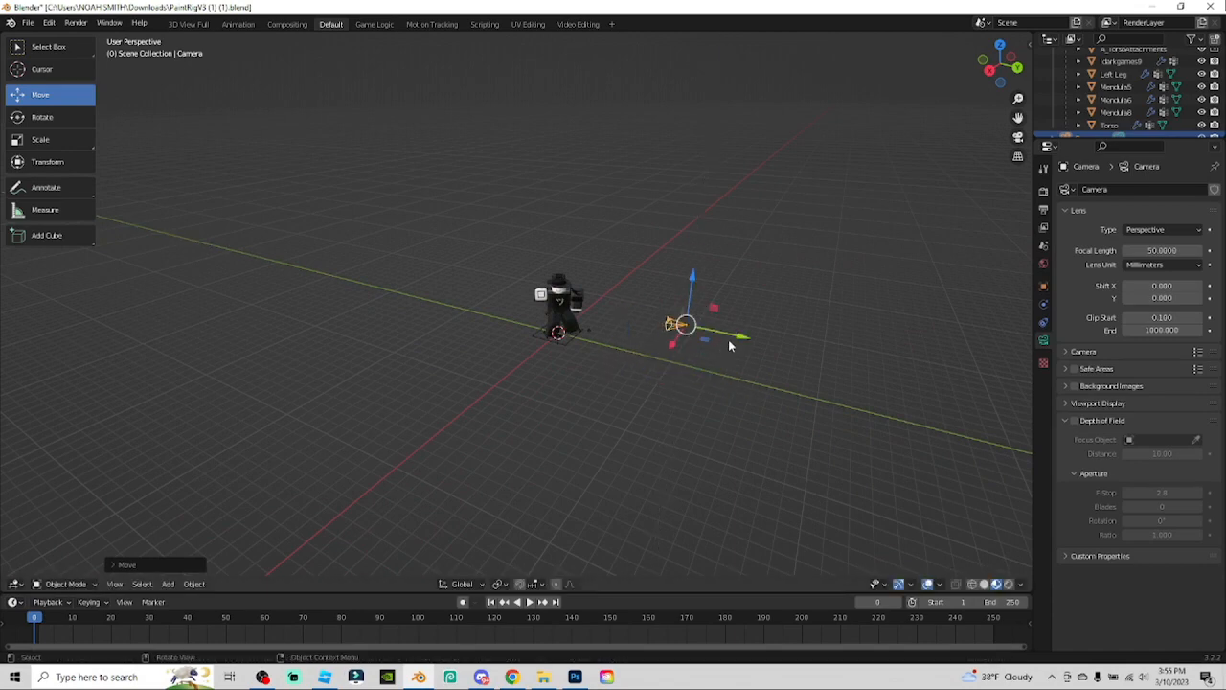
pyautogui.moveTo(732, 339); pyautogui.dragTo(748, 339)
pyautogui.click(789, 273)
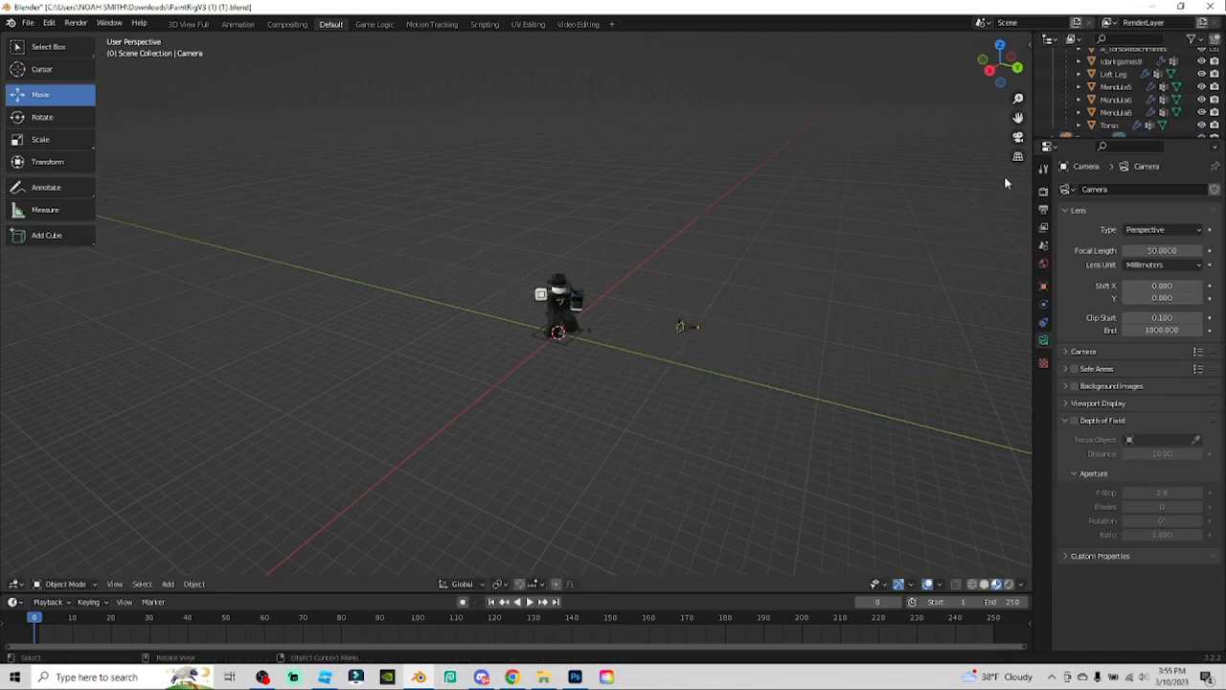
# Look through the camera and walk it backward until the whole character is centered in the frame
pyautogui.hotkey('shift', '`')
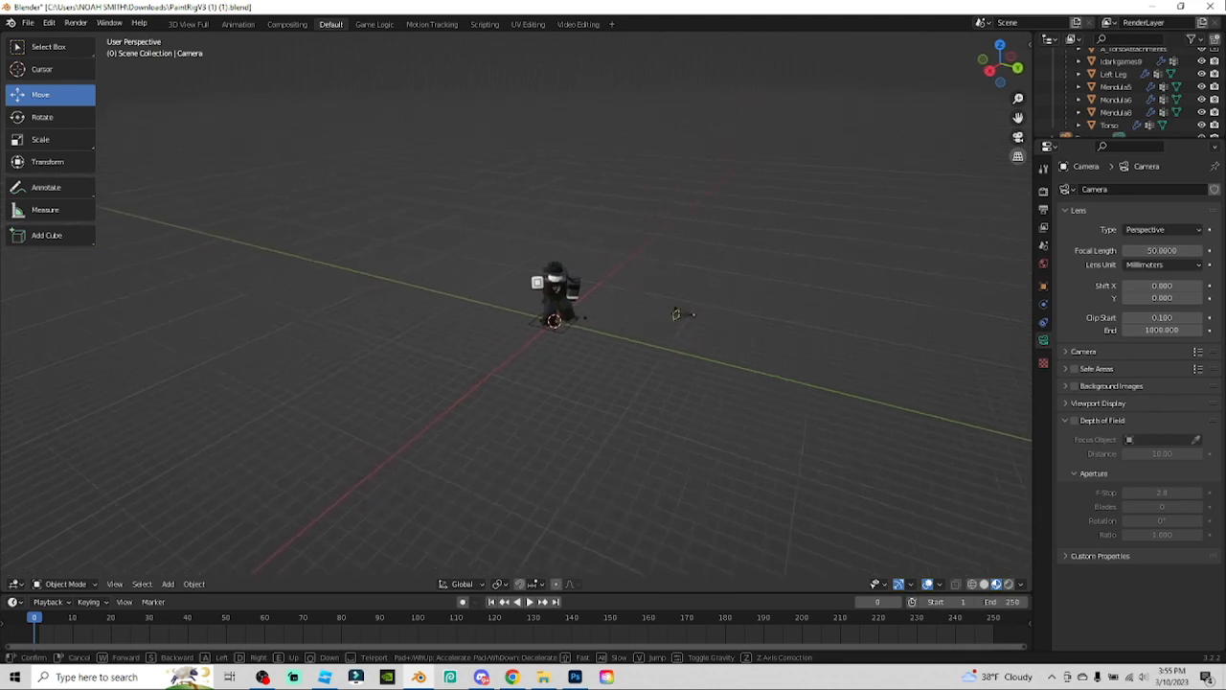
pyautogui.press('w')
pyautogui.click(598, 287)
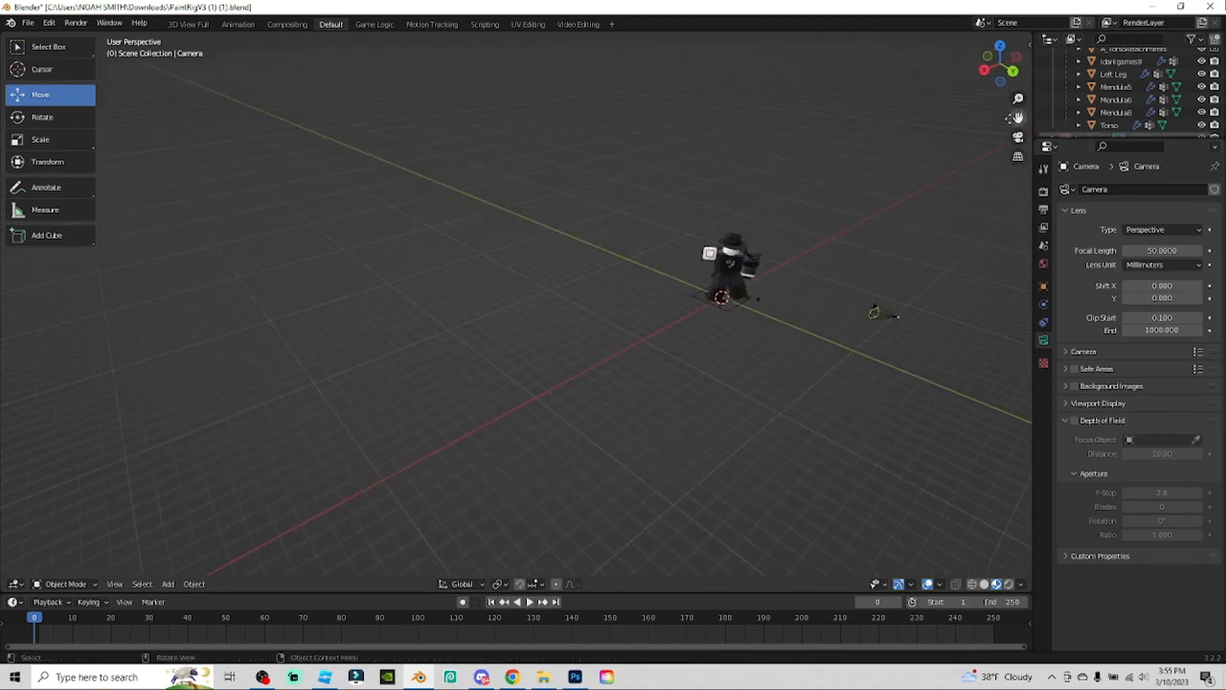
pyautogui.click(1019, 139)
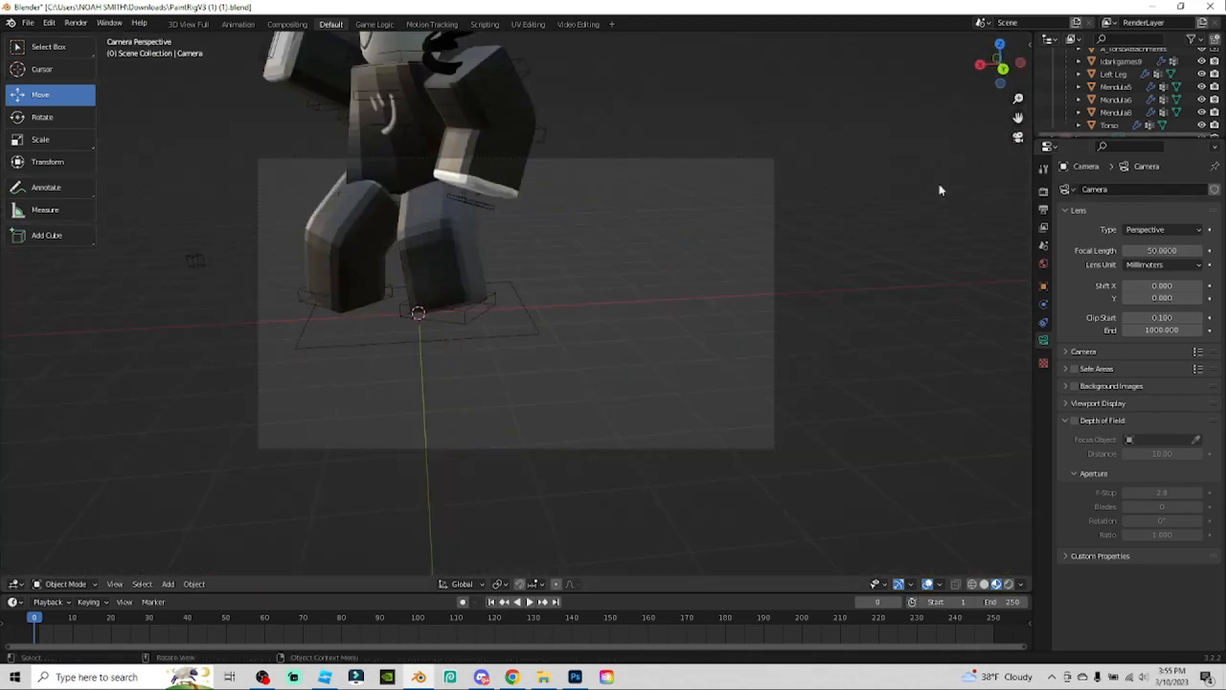
pyautogui.hotkey('shift', '`')
pyautogui.press('s')
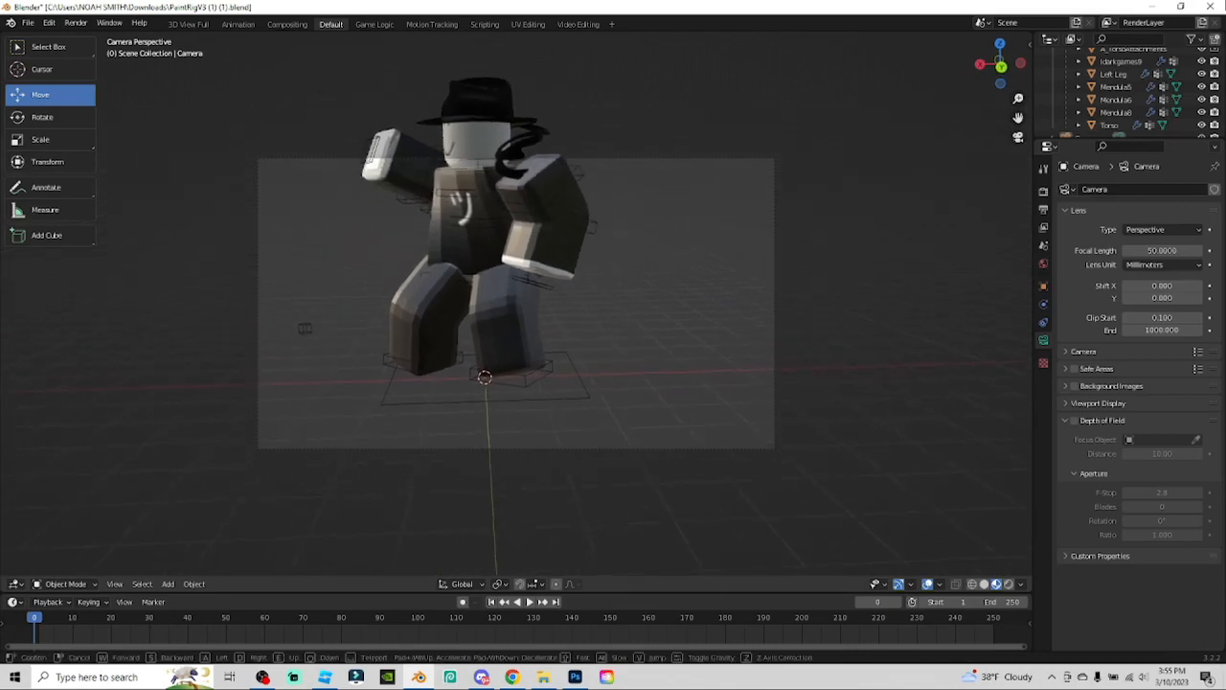
pyautogui.press('s')
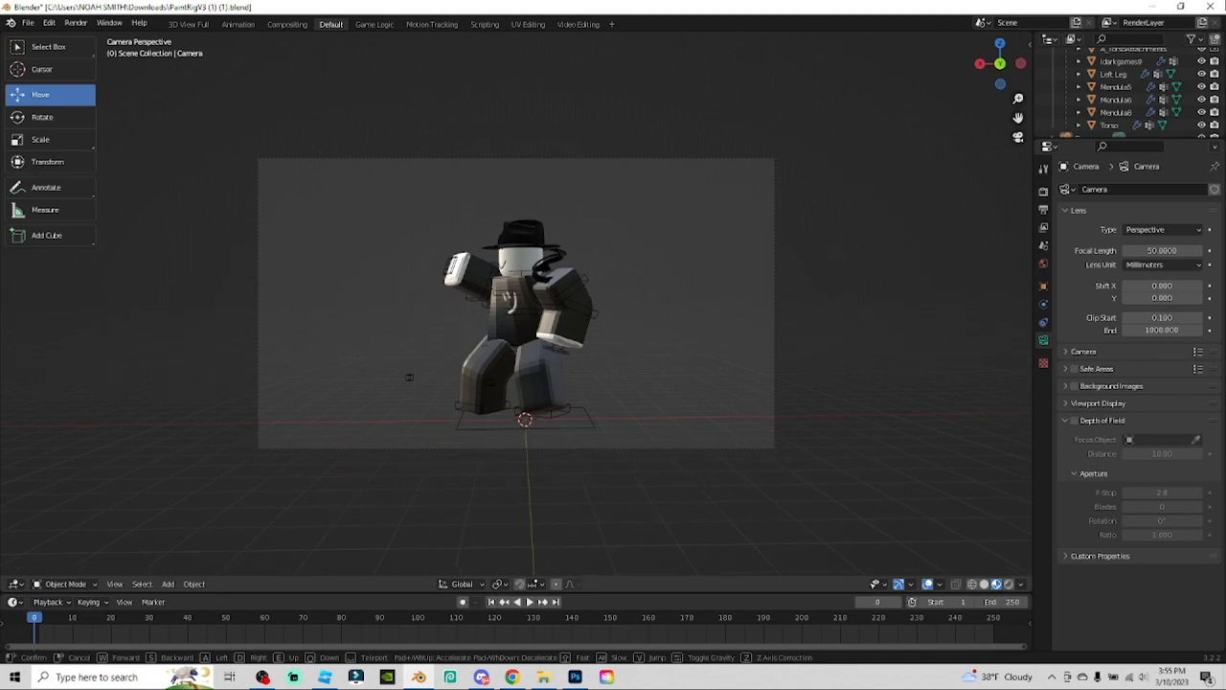
pyautogui.click(515, 307)
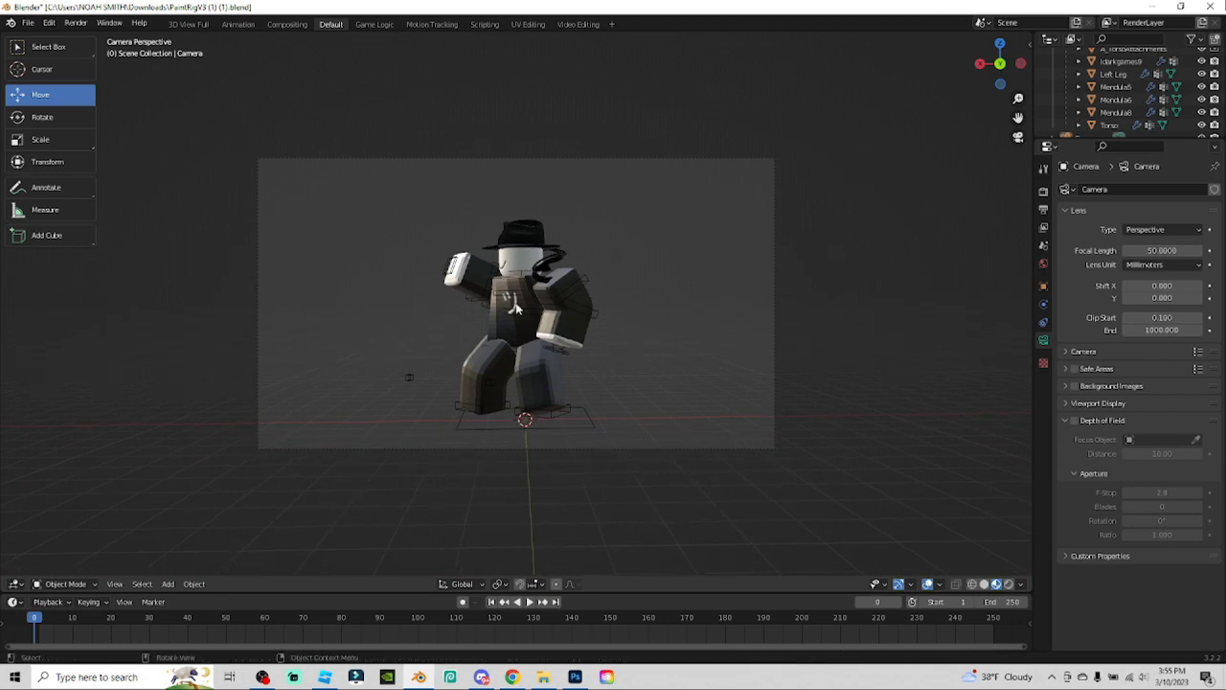
# Leave the camera view, move the camera closer to the character along the Y axis, and check the framing with a test render
pyautogui.click(1019, 137)
pyautogui.click(709, 376)
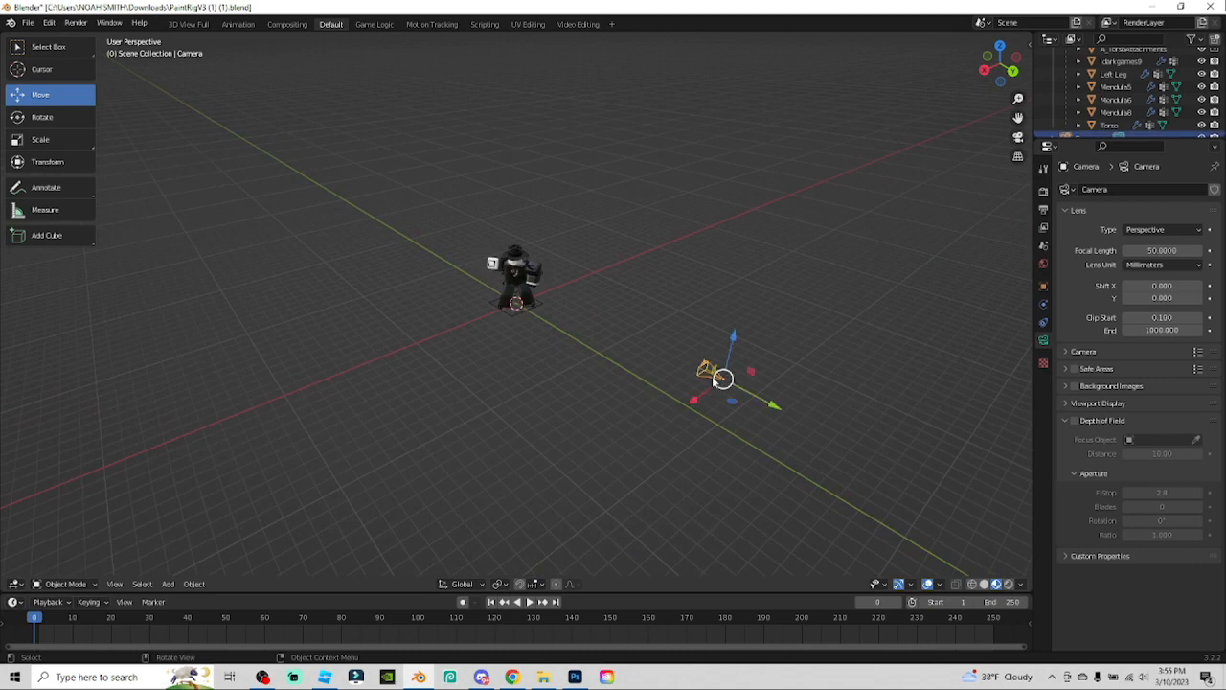
pyautogui.moveTo(769, 406)
pyautogui.mouseDown()
pyautogui.moveTo(744, 397)
pyautogui.moveTo(757, 392)
pyautogui.mouseUp()
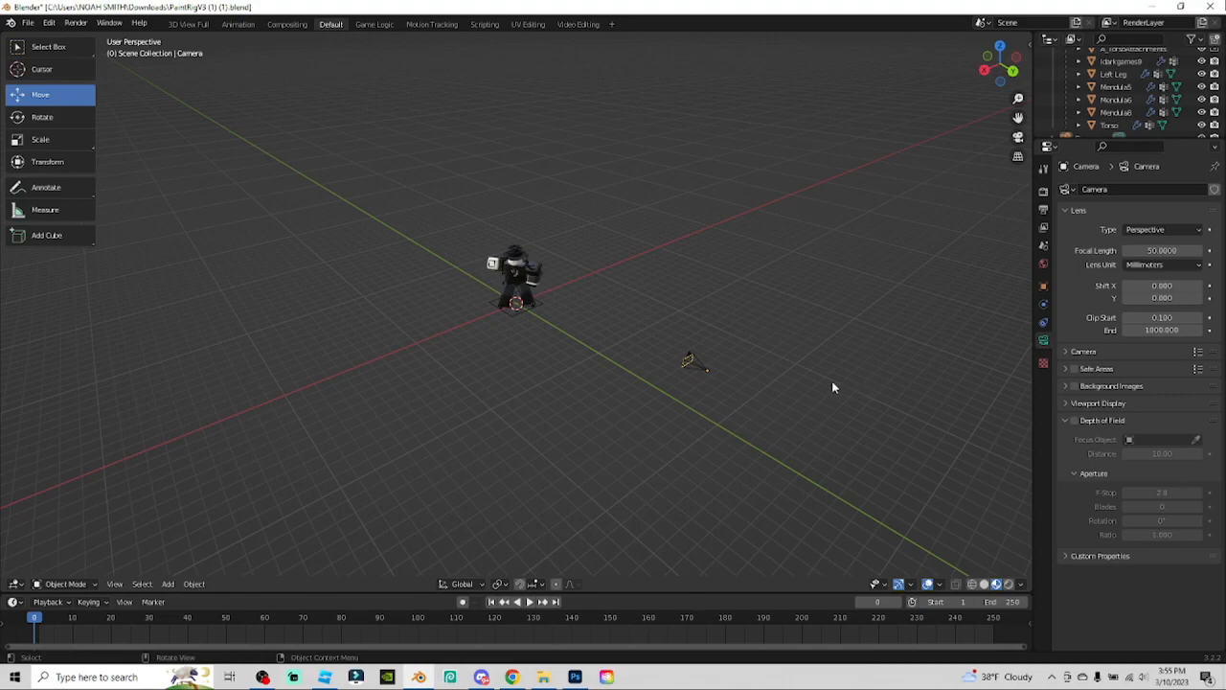
pyautogui.press('F12')
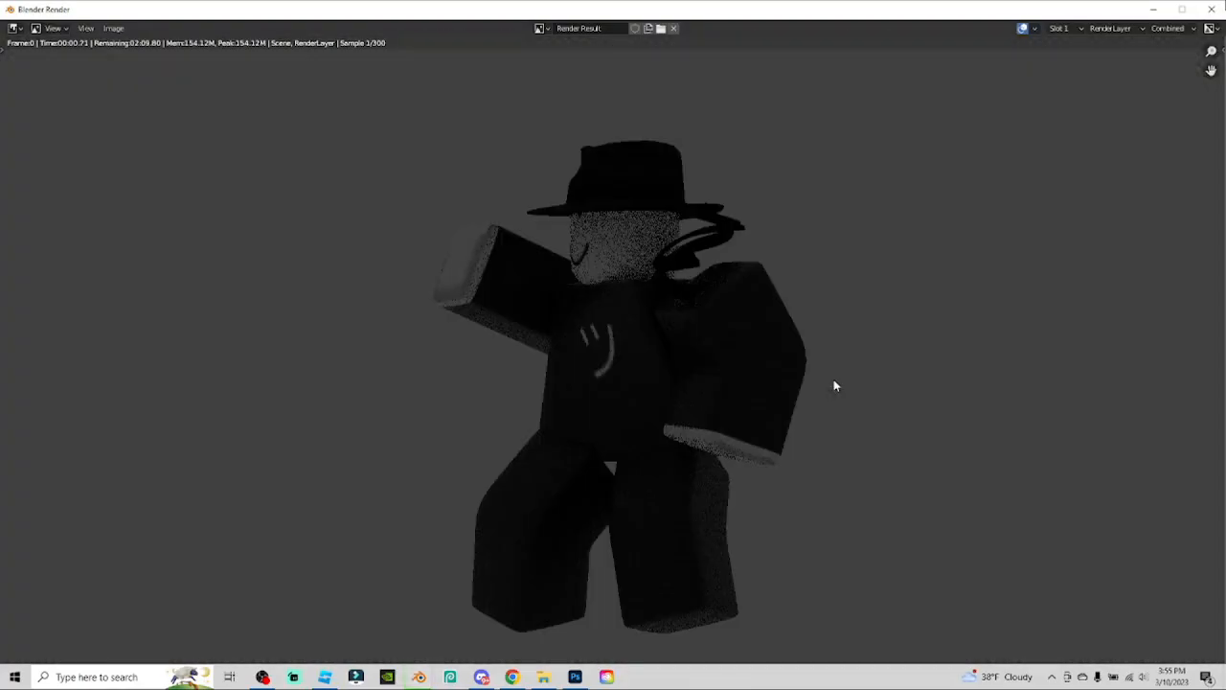
pyautogui.press('Escape')
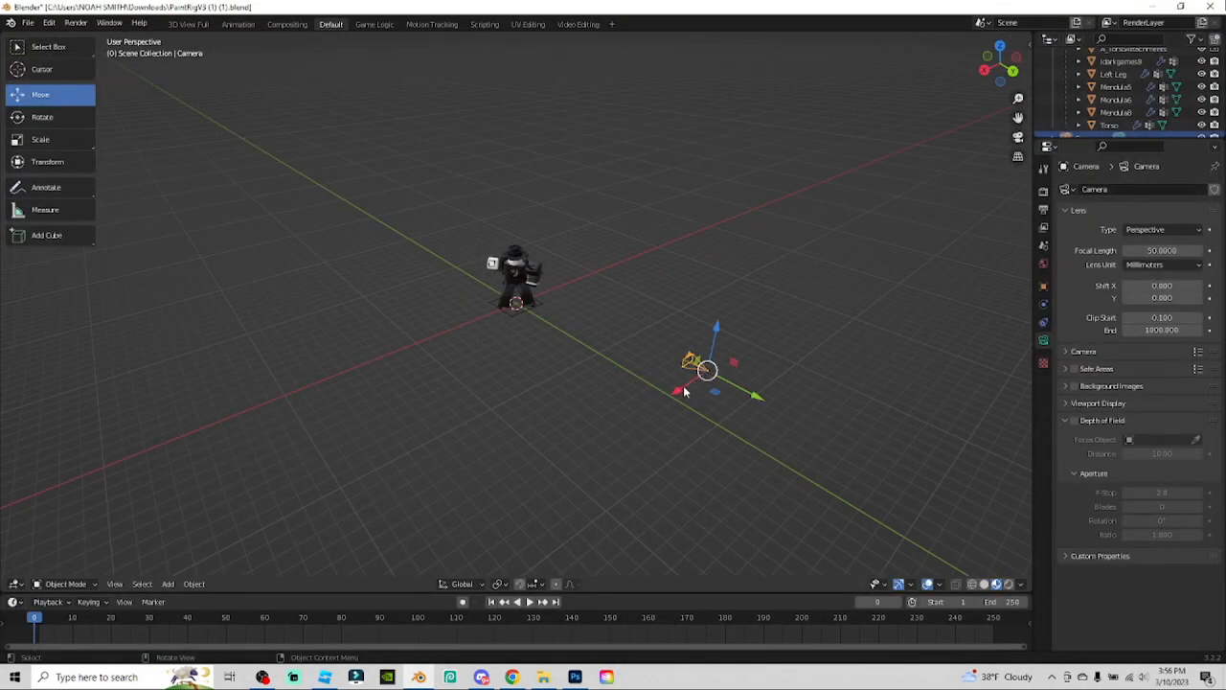
# Shift the camera slightly along the X axis, bring it closer along the Y axis, and check it with another test render
pyautogui.moveTo(679, 388); pyautogui.dragTo(686, 388)
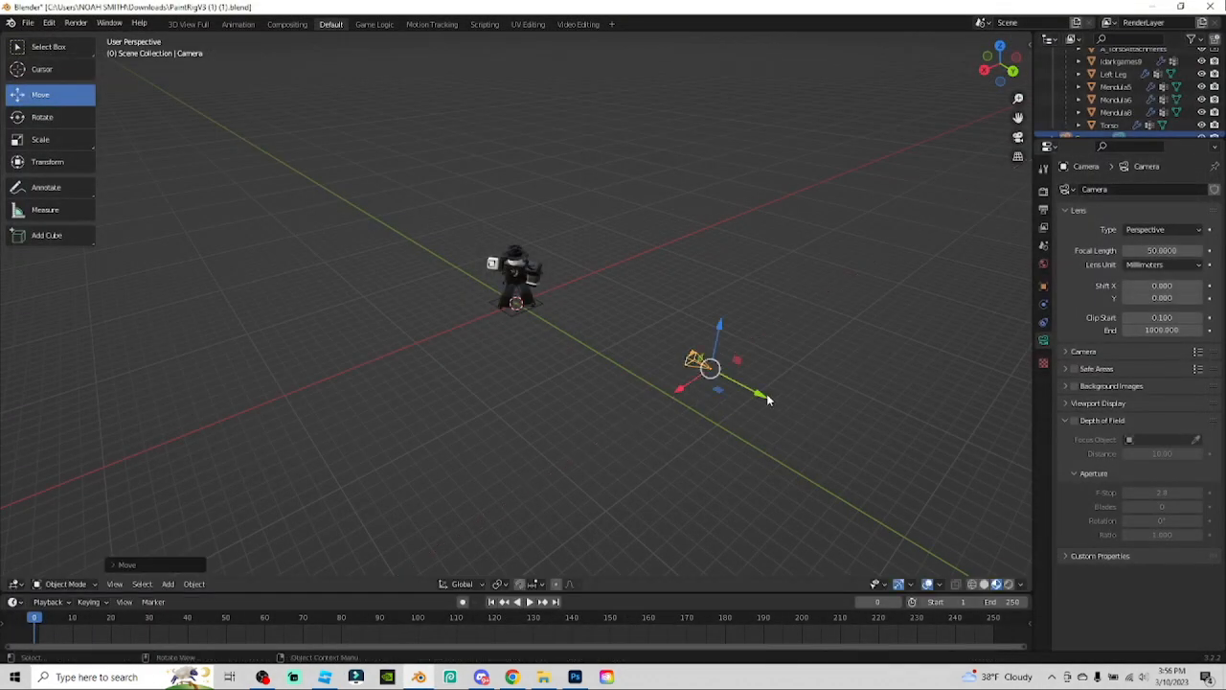
pyautogui.moveTo(766, 395); pyautogui.dragTo(749, 387)
pyautogui.click(836, 417)
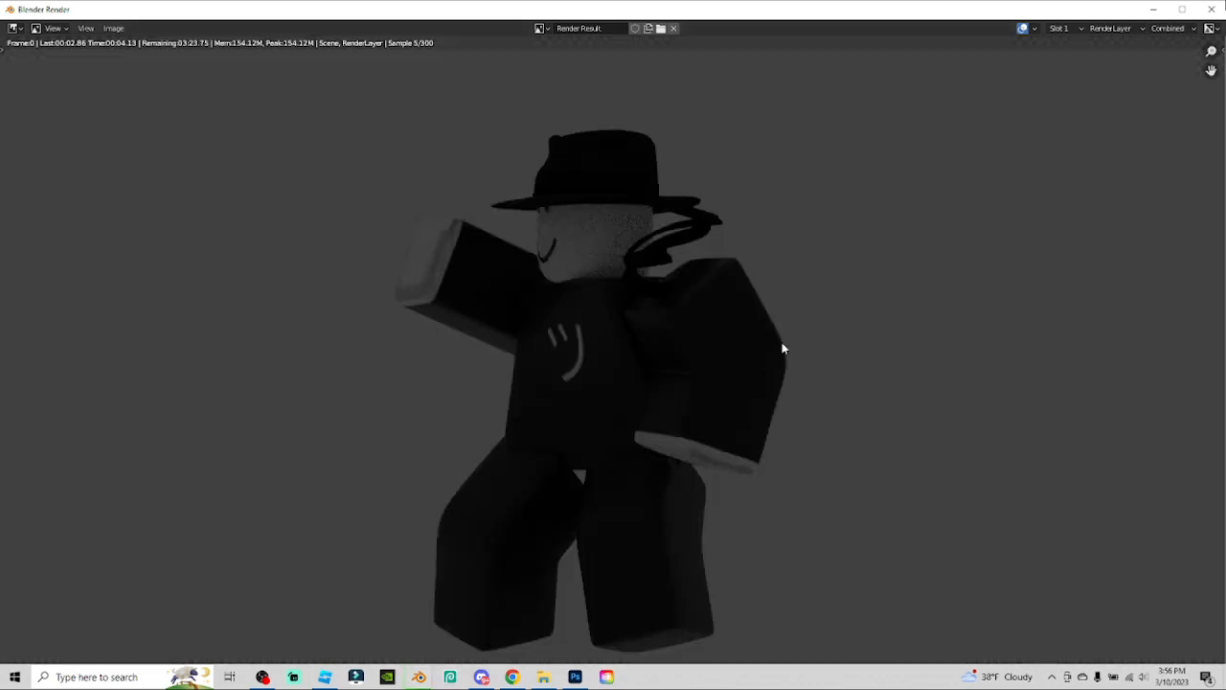
pyautogui.press('Escape')
# Lower the camera slightly along the Z axis and render the image again
pyautogui.click(695, 360)
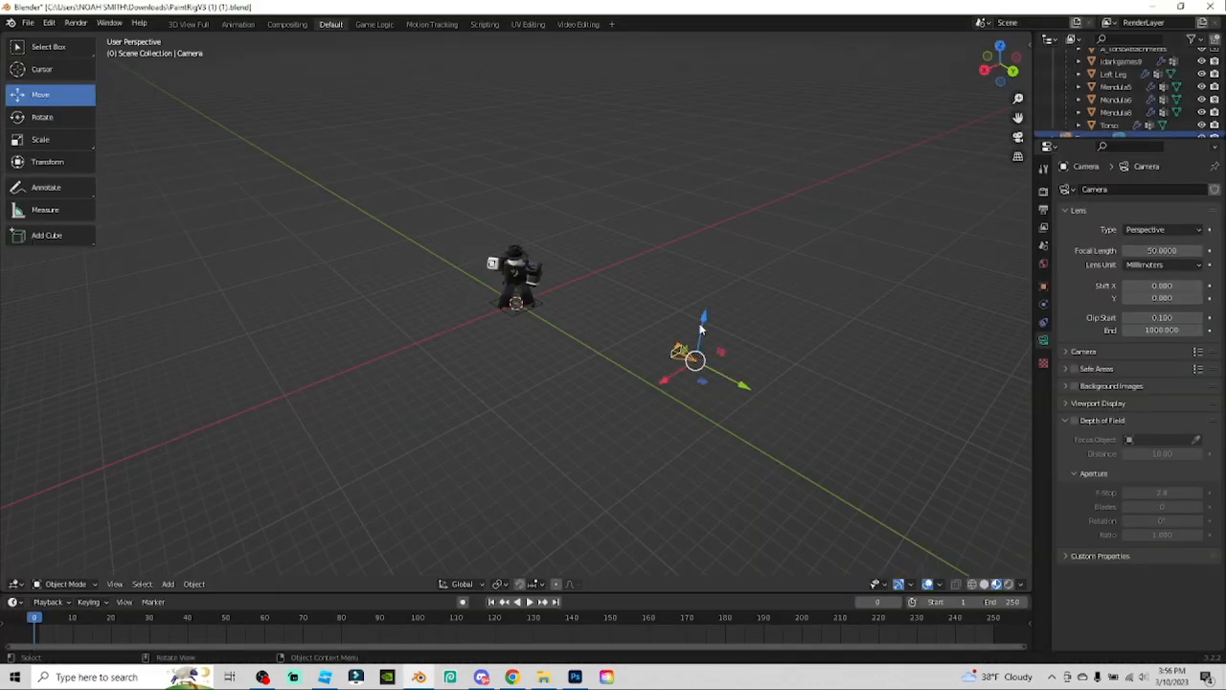
pyautogui.moveTo(703, 331)
pyautogui.mouseDown()
pyautogui.moveTo(697, 321)
pyautogui.moveTo(715, 333)
pyautogui.mouseUp()
pyautogui.click(897, 414)
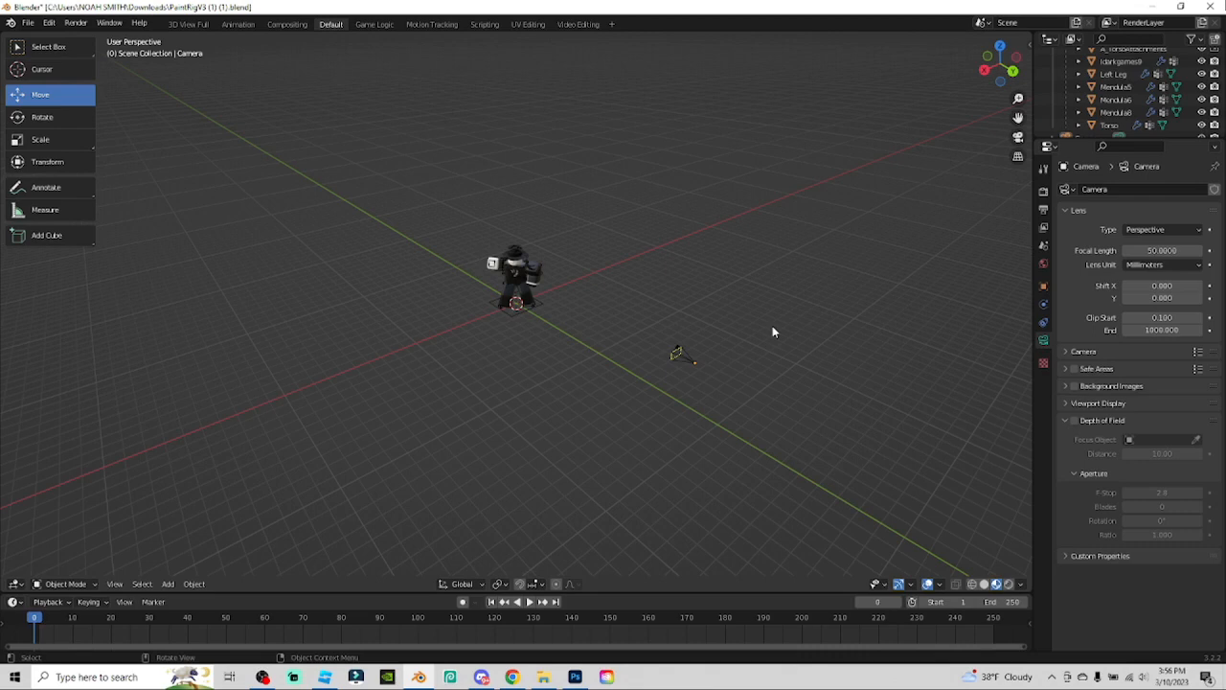
pyautogui.moveTo(627, 269); pyautogui.dragTo(536, 268, button='middle')
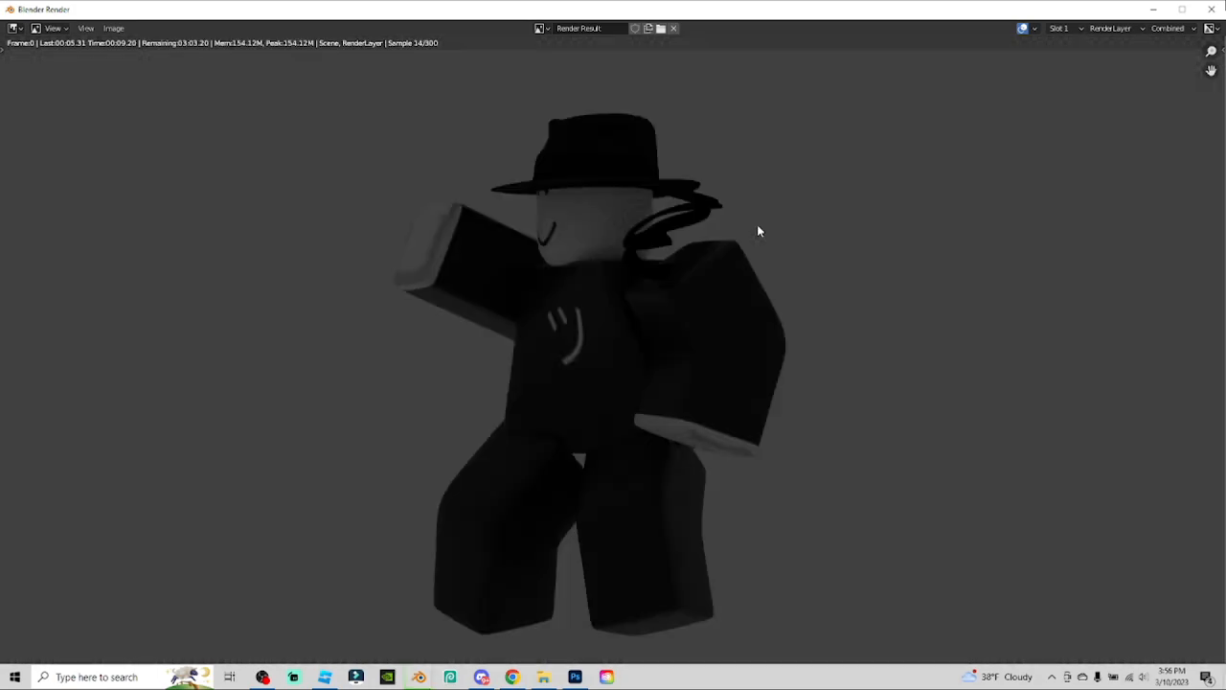
# Leave the render view and add a point light at the character's position
pyautogui.press('Escape')
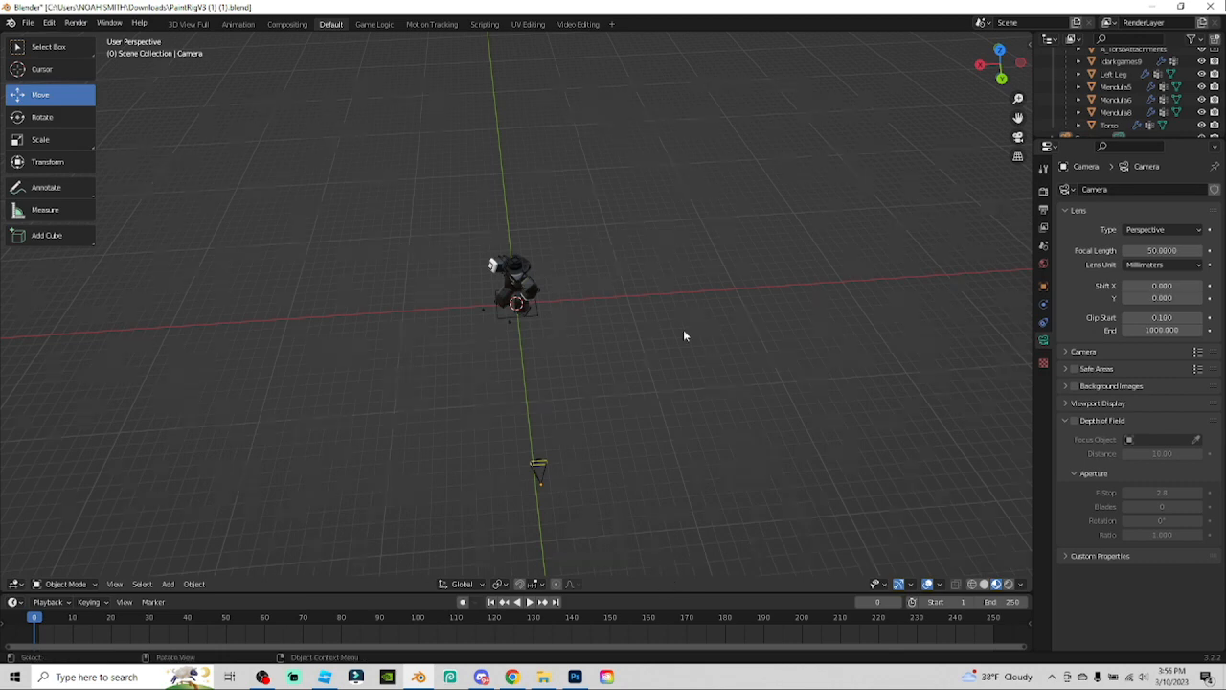
pyautogui.scroll(5, 683, 334)
pyautogui.scroll(-3, 669, 338)
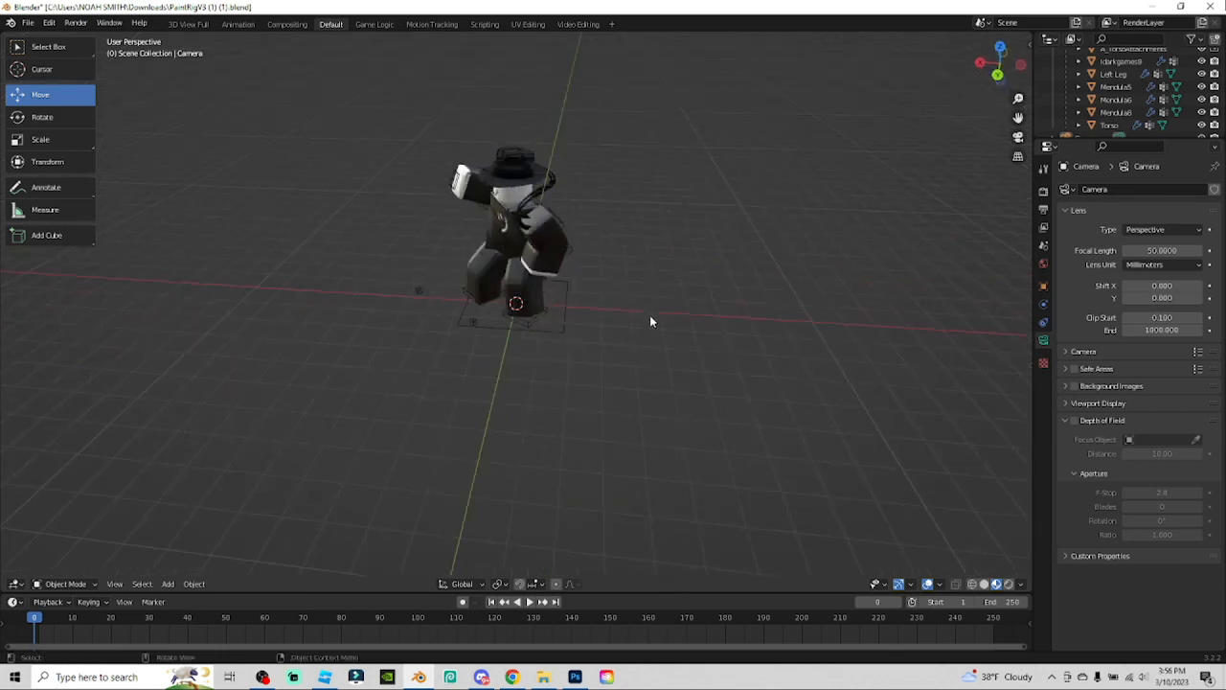
pyautogui.scroll(2, 667, 357)
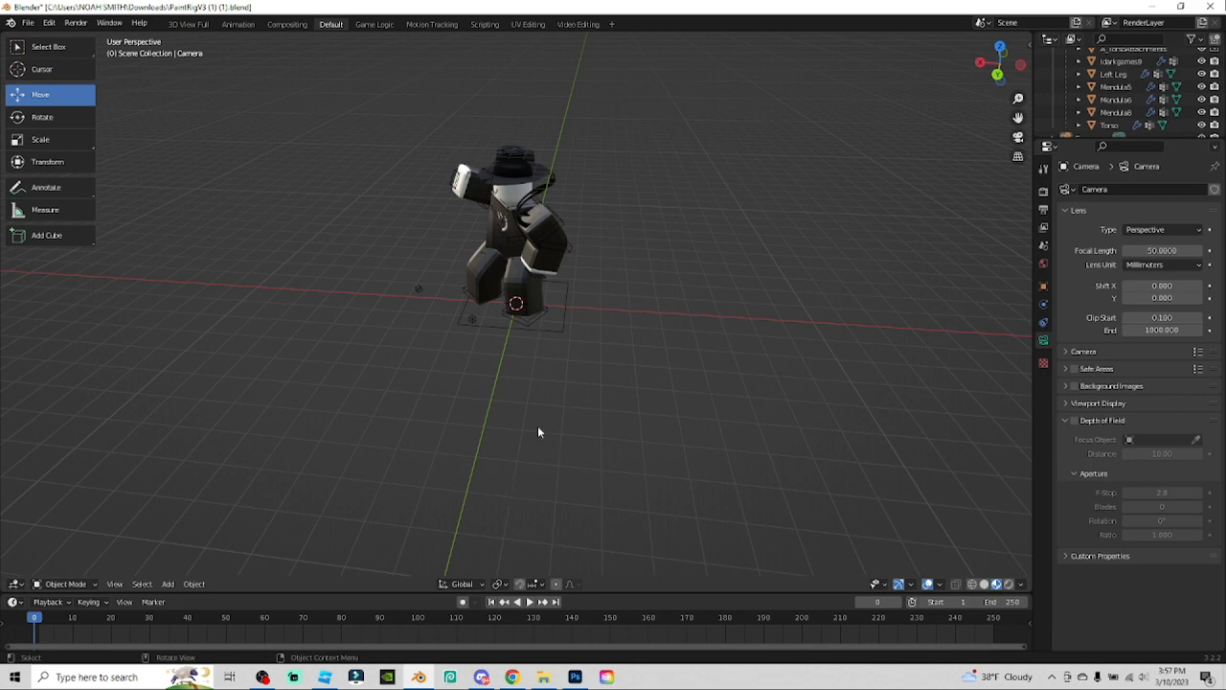
pyautogui.moveTo(603, 468); pyautogui.dragTo(659, 423, button='middle')
pyautogui.scroll(-3, 574, 479)
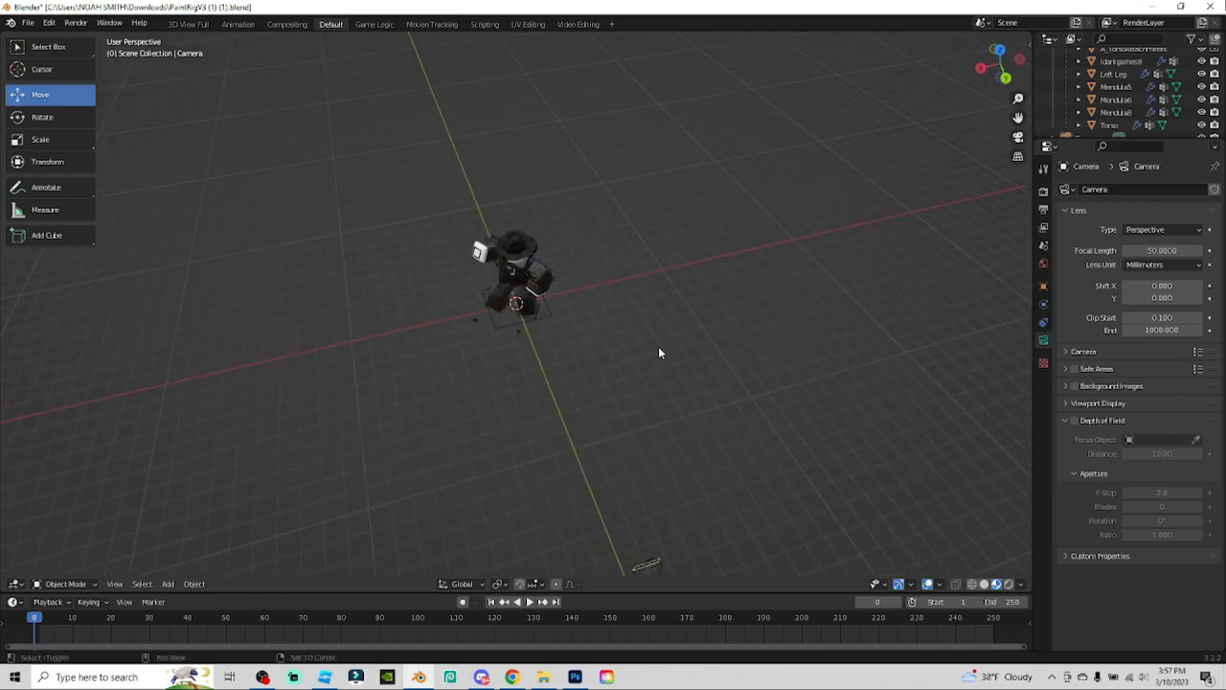
pyautogui.hotkey('shift', 'a')
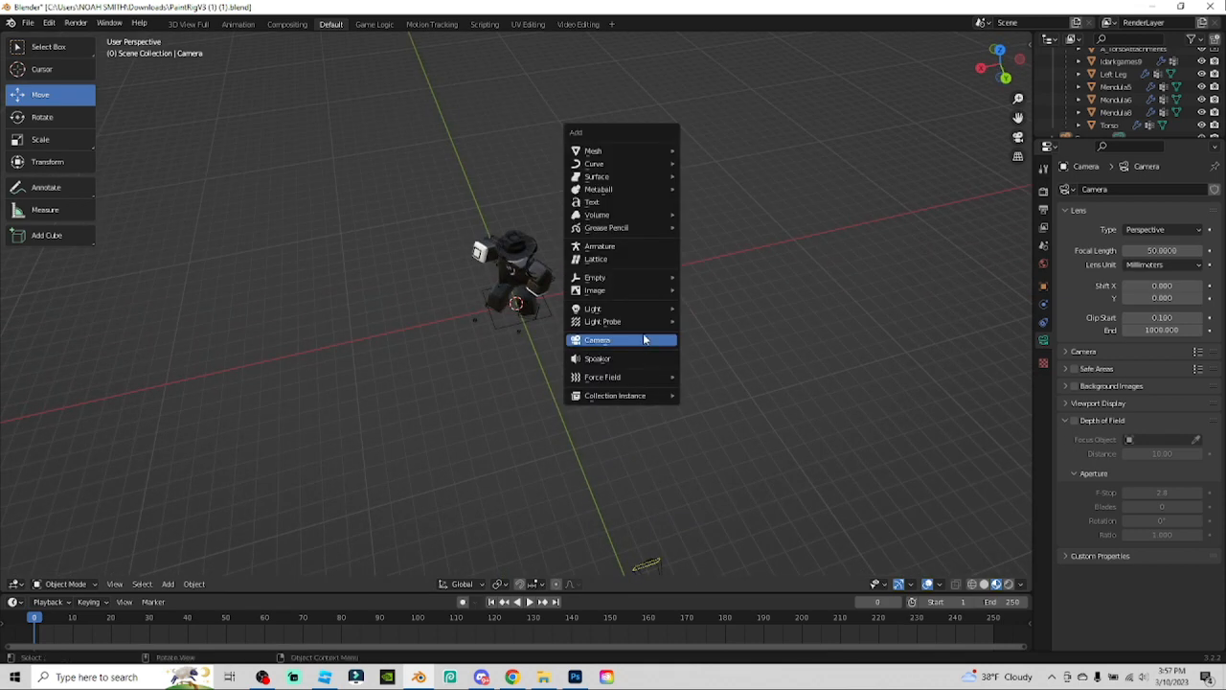
pyautogui.moveTo(639, 321)
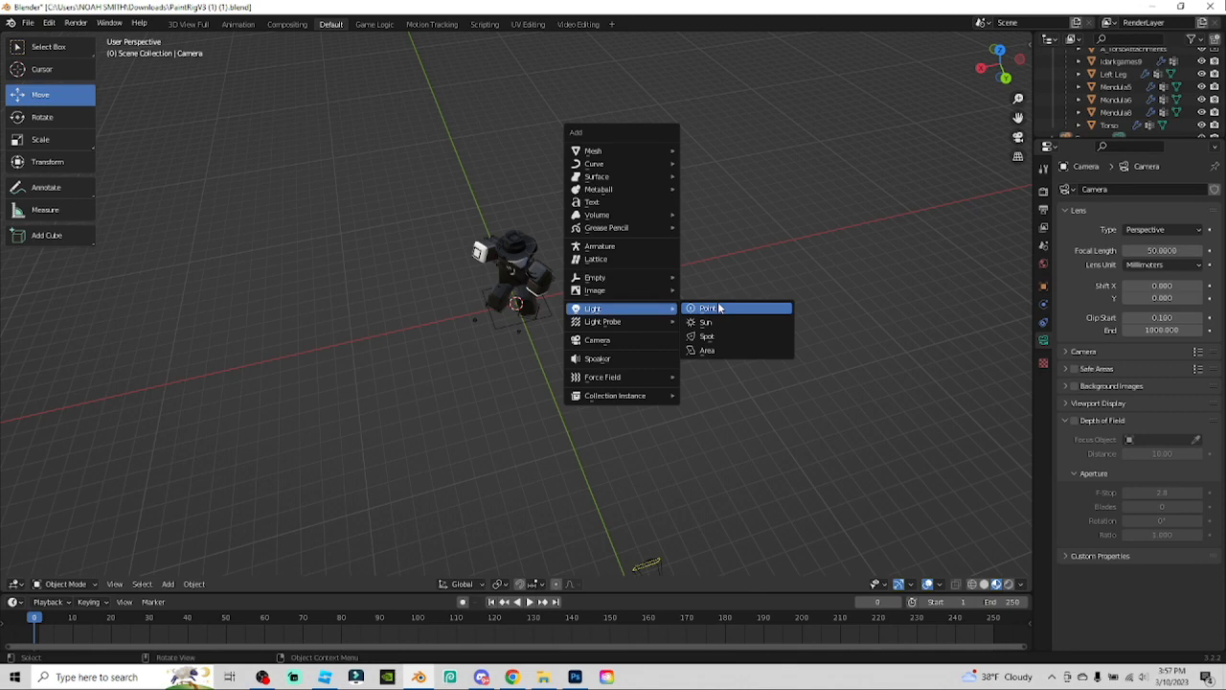
pyautogui.click(711, 308)
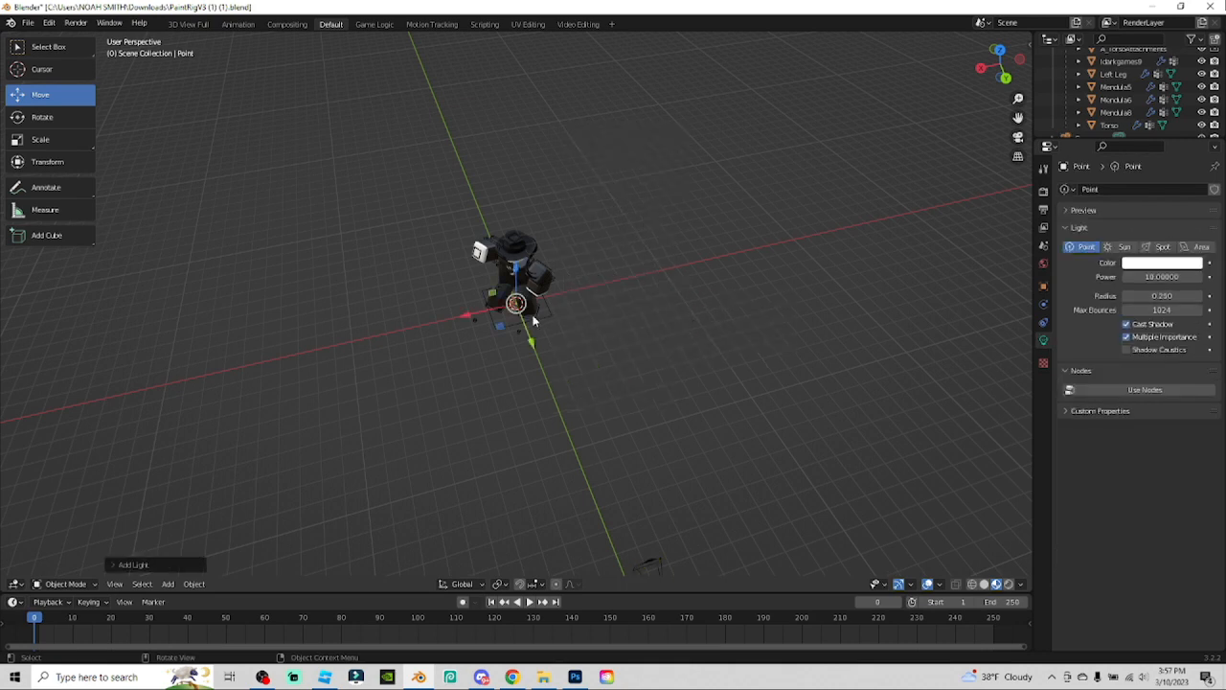
# Add a spot light at the character's position and raise it along the Z axis above the character's head
pyautogui.hotkey('shift', 'a')
pyautogui.moveTo(569, 328)
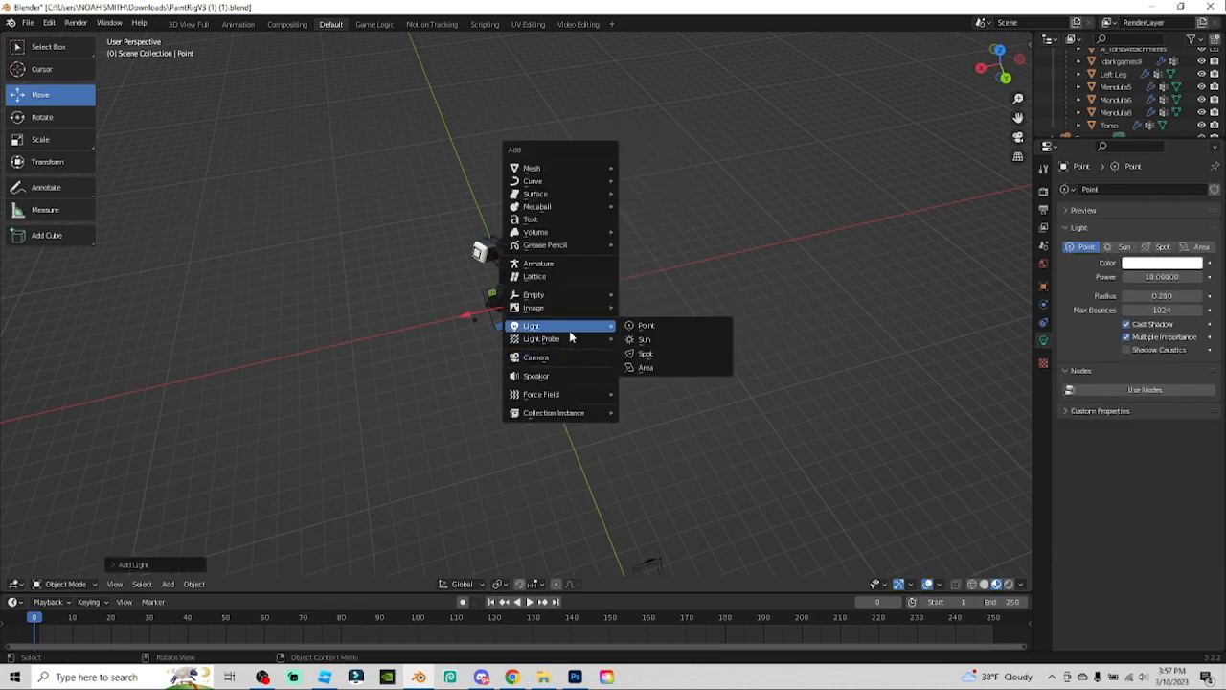
pyautogui.click(654, 354)
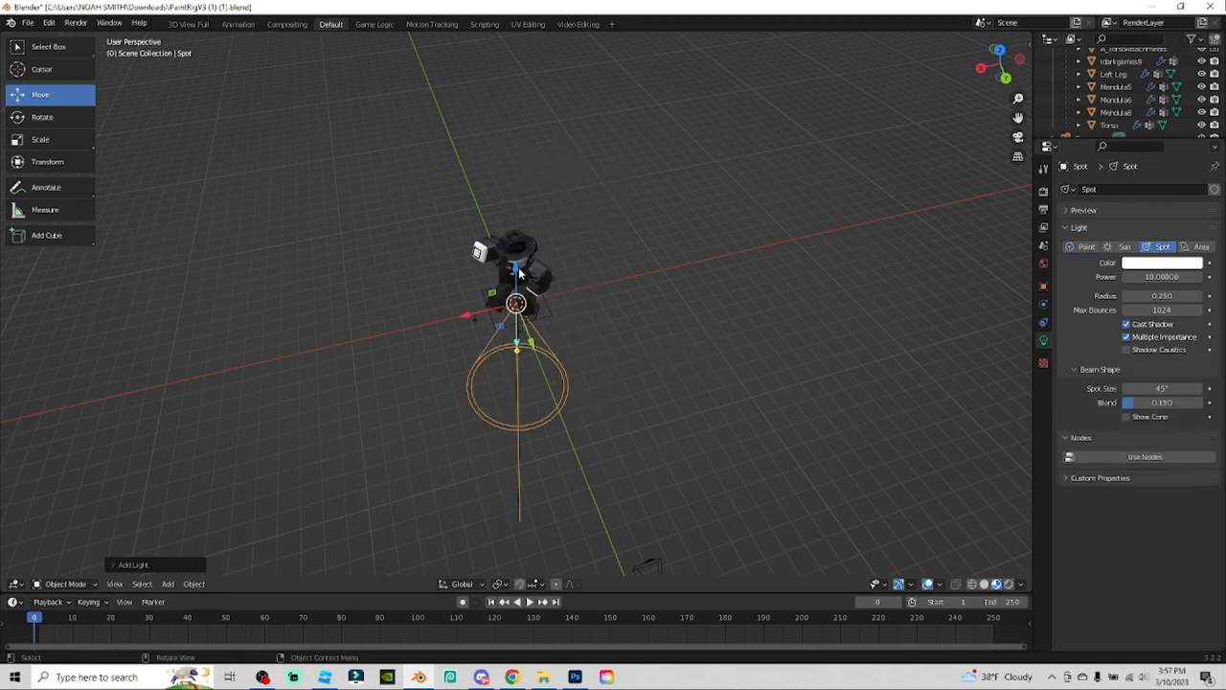
pyautogui.press('g')
pyautogui.moveTo(515, 261); pyautogui.dragTo(491, 129)
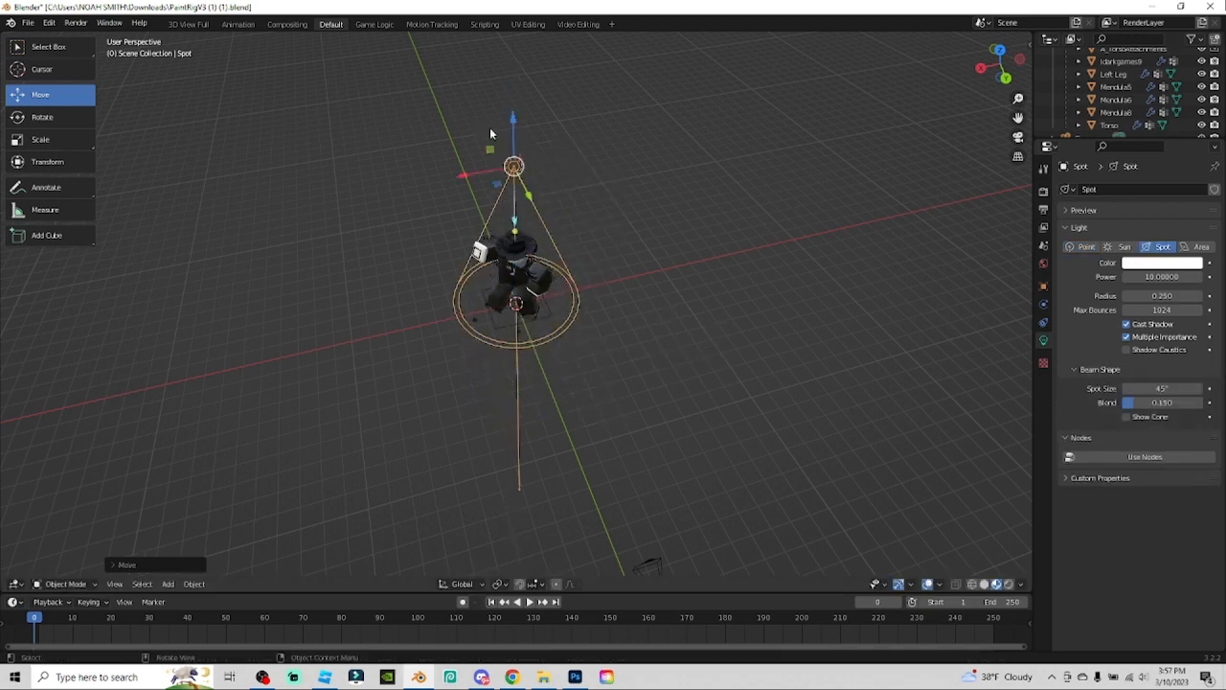
pyautogui.click(711, 371)
pyautogui.moveTo(711, 376); pyautogui.dragTo(684, 300, button='middle')
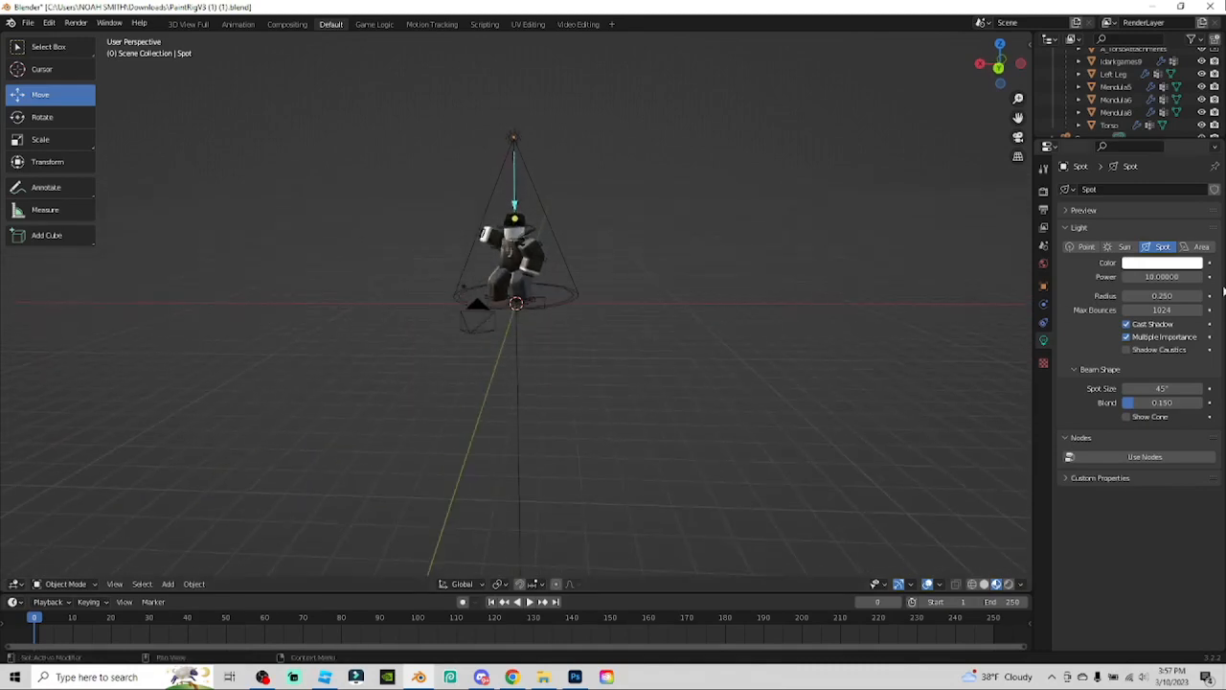
# Set the world background strength to 16.5 and render the image
pyautogui.click(1045, 263)
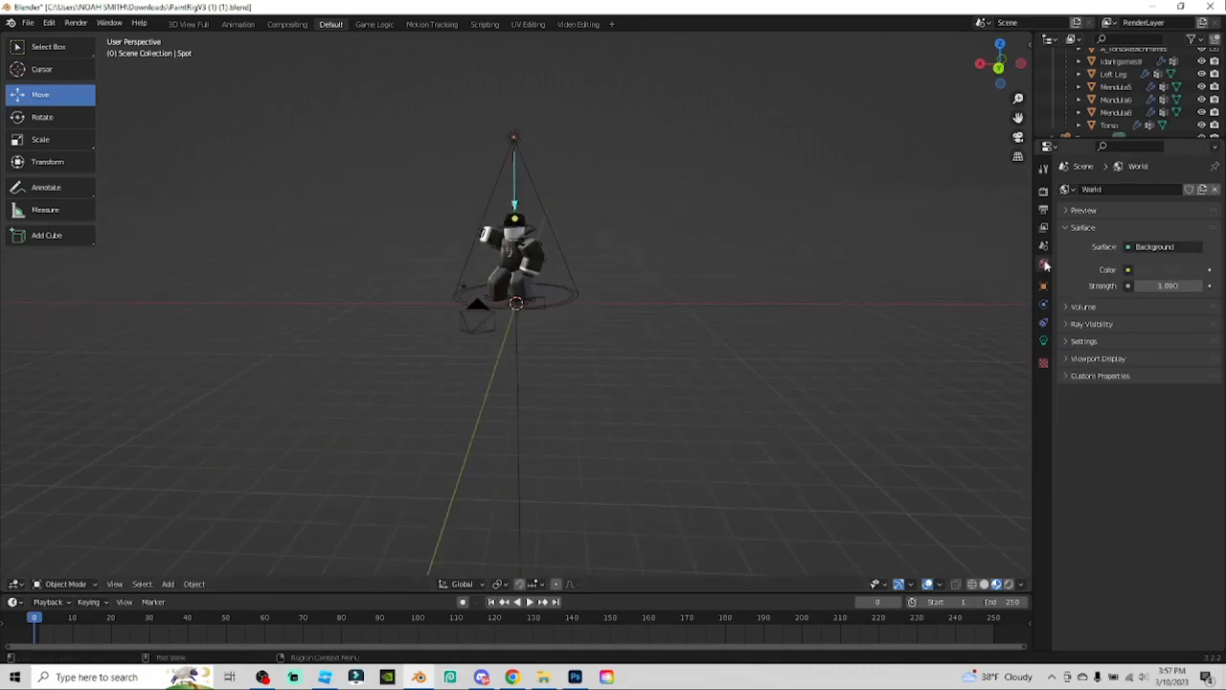
pyautogui.moveTo(1147, 288); pyautogui.dragTo(1210, 288)
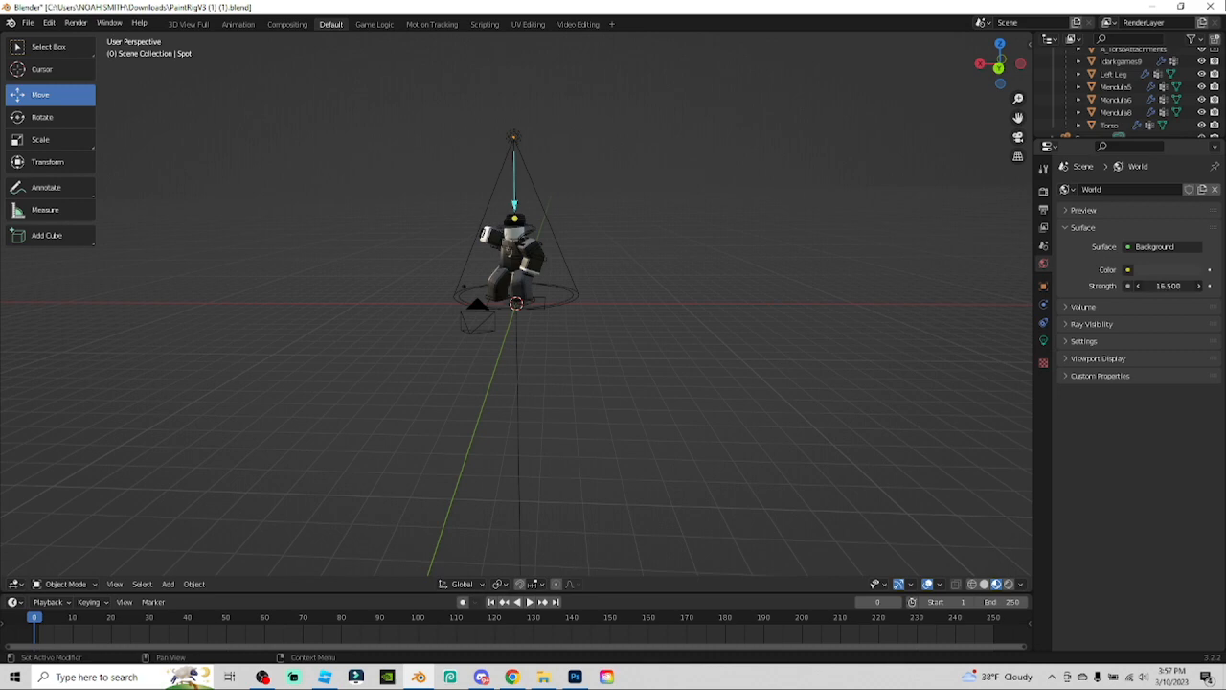
pyautogui.moveTo(1209, 288); pyautogui.dragTo(1213, 287)
pyautogui.press('F12')
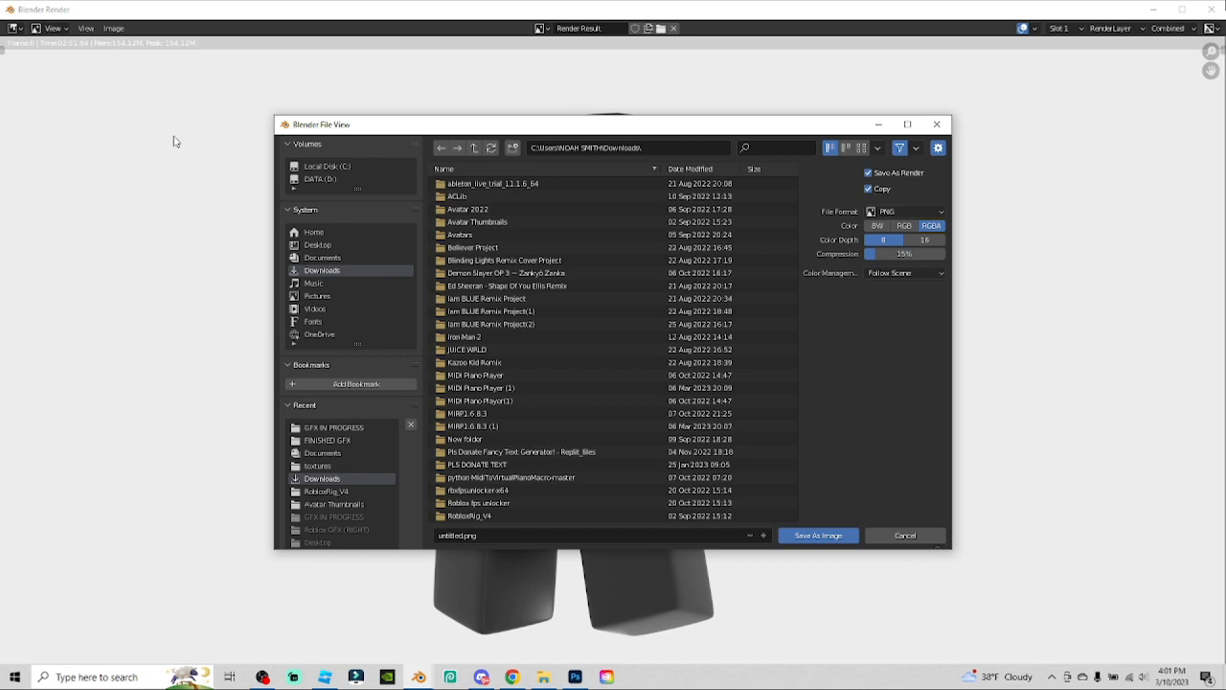
# Save the rendered image as YTTutFinalImage.png in the FINISHED GFX folder inside Documents
pyautogui.click(322, 258)
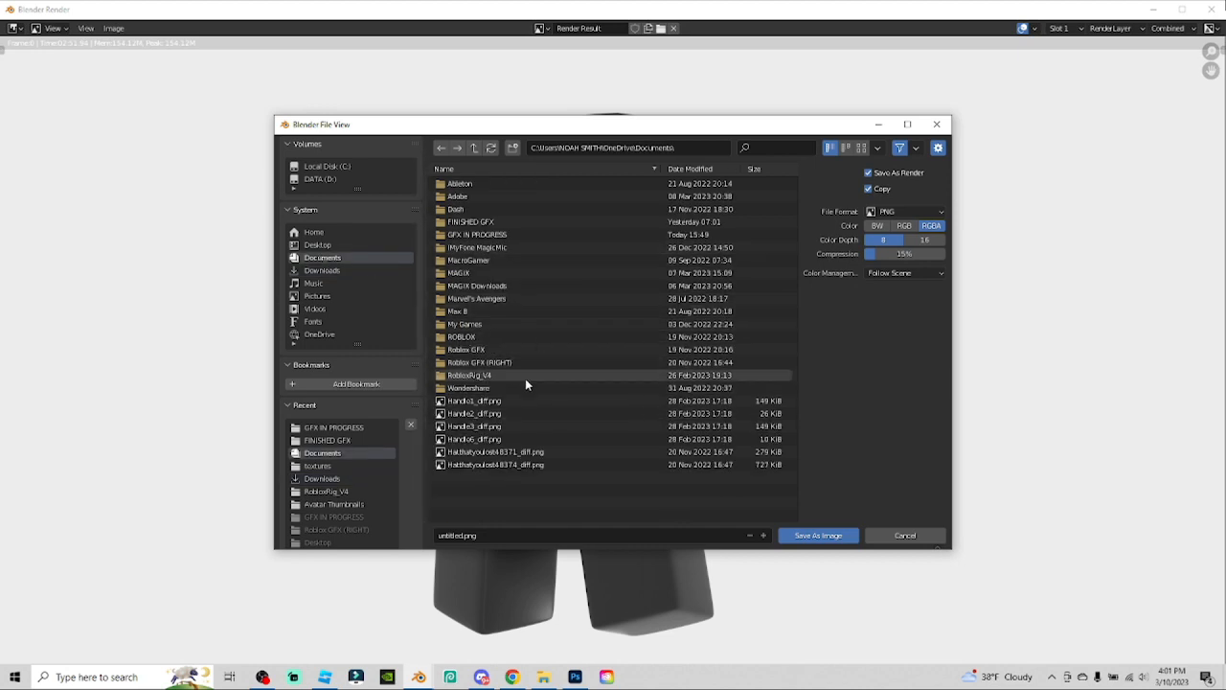
pyautogui.click(471, 222)
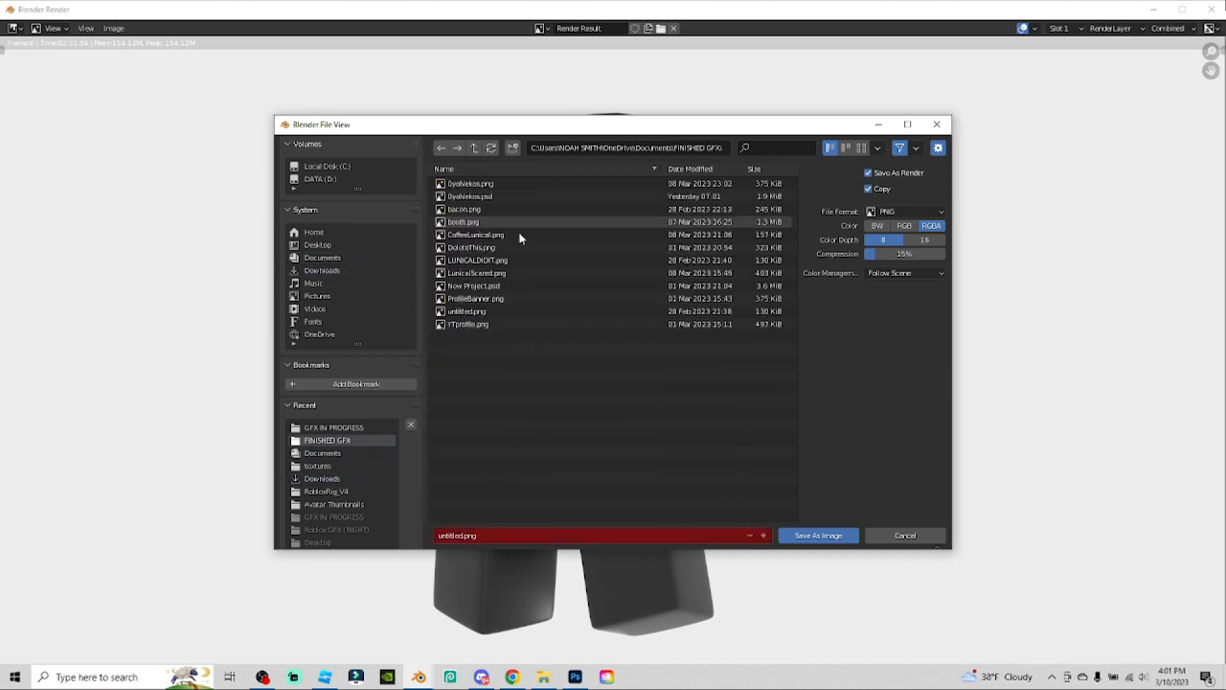
pyautogui.click(464, 539)
pyautogui.press('BackSpace')
pyautogui.press('BackSpace')
pyautogui.press('BackSpace')
pyautogui.press('BackSpace')
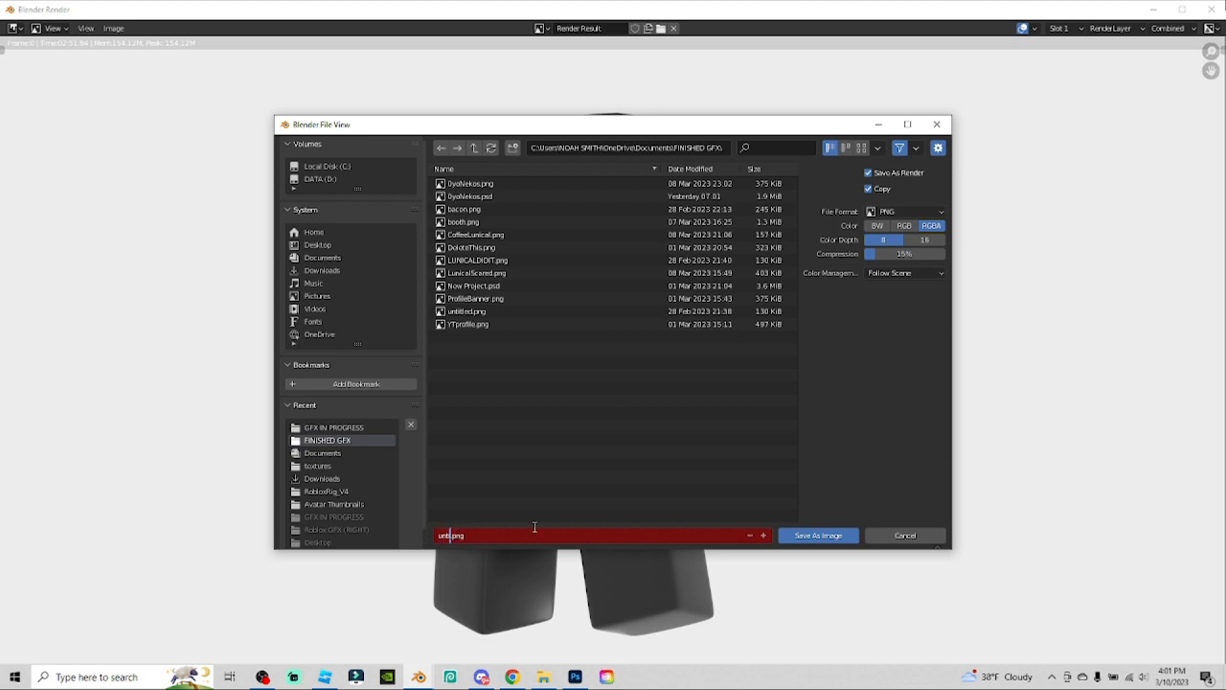
pyautogui.press('BackSpace')
pyautogui.press('BackSpace')
pyautogui.press('BackSpace')
pyautogui.press('BackSpace')
pyautogui.write('YTTutFe')
pyautogui.write('nalImage')
pyautogui.press('Return')
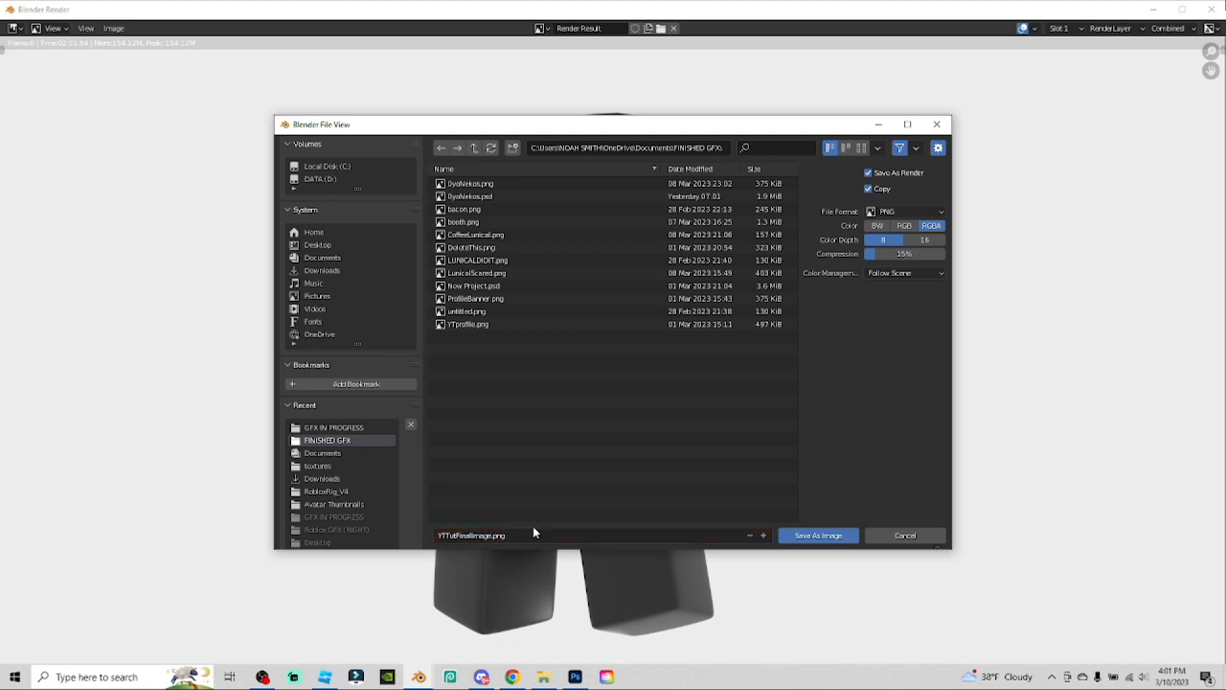
pyautogui.press('Return')
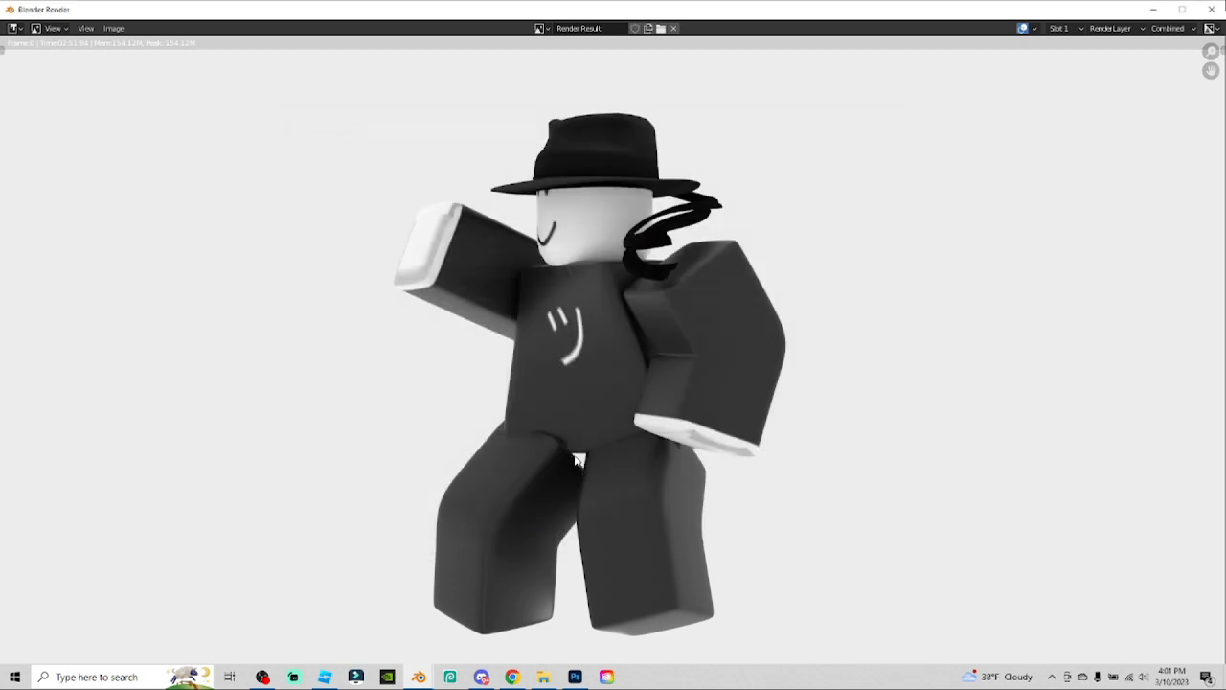
# Close the render window and quit Blender
pyautogui.click(1212, 9)
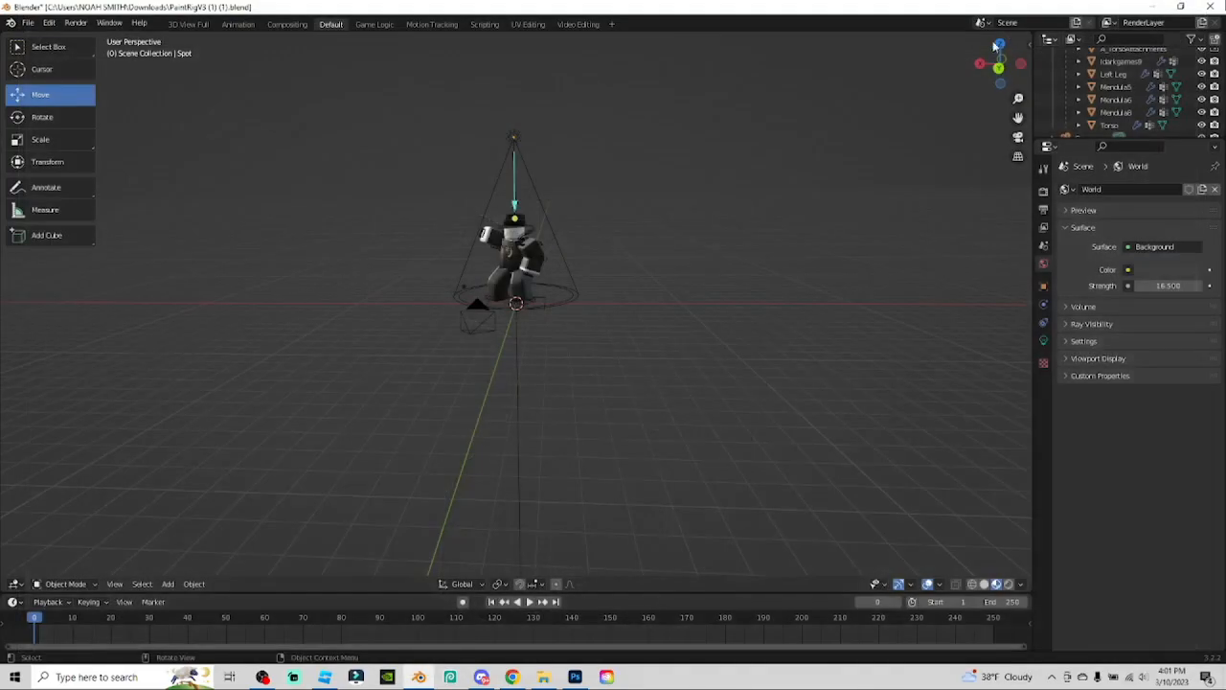
pyautogui.click(1212, 6)
pyautogui.click(646, 360)
# Close Roblox Studio without saving the changes to Classic Baseplate
pyautogui.click(1059, 165)
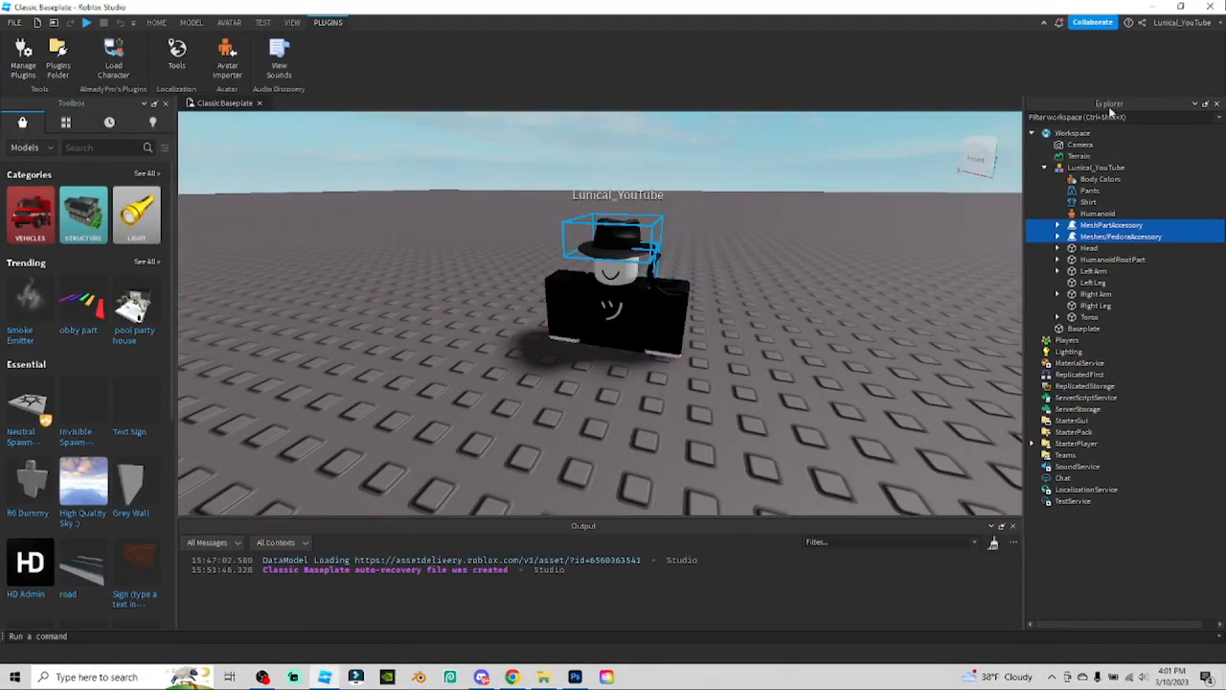
pyautogui.click(1209, 7)
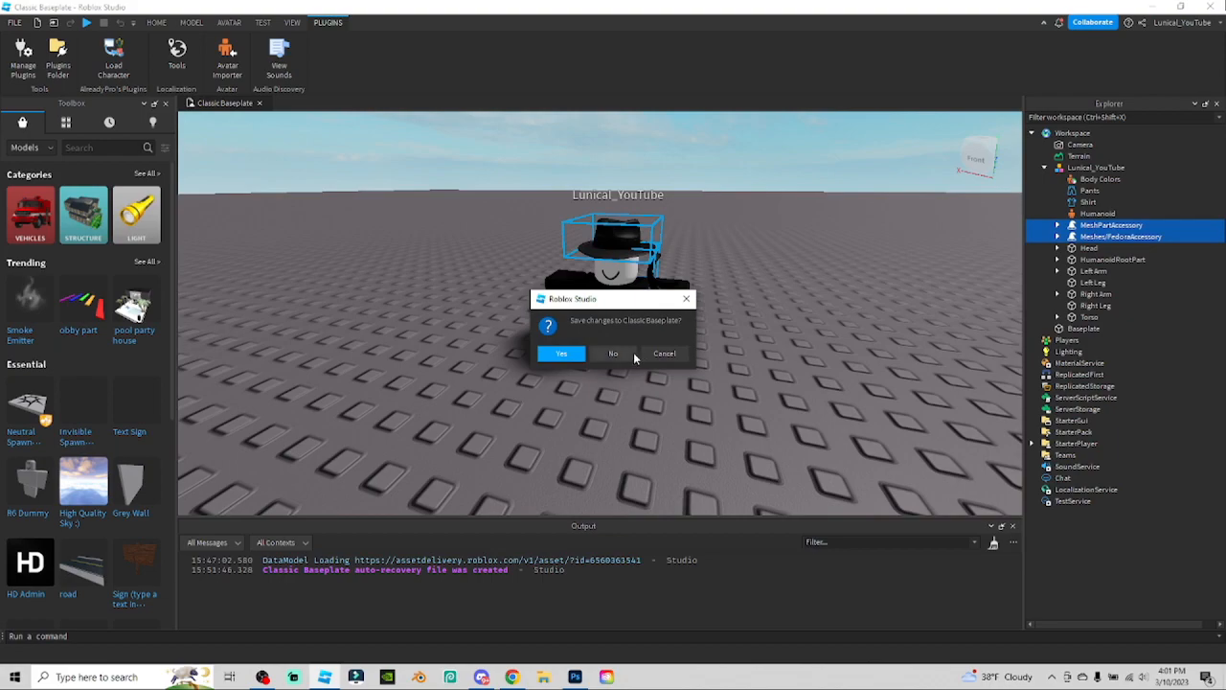
pyautogui.click(615, 353)
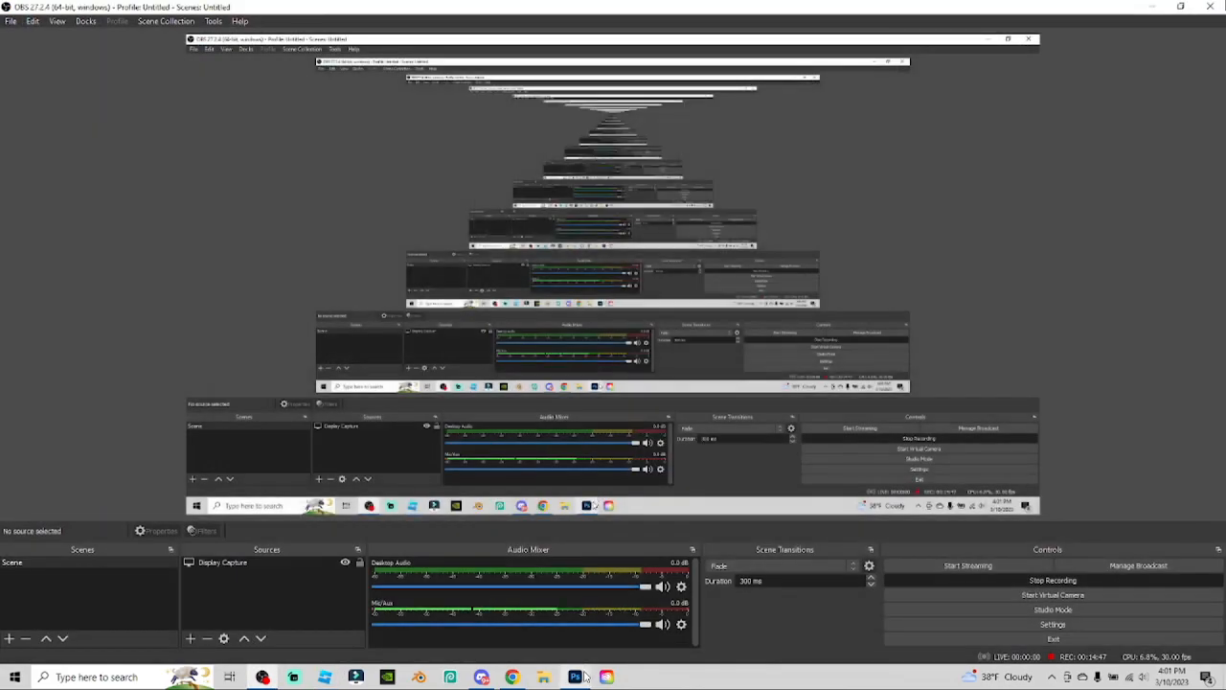
# Switch to Photoshop and quit it, saving the changes to CoffeeLunical.psd
pyautogui.click(577, 677)
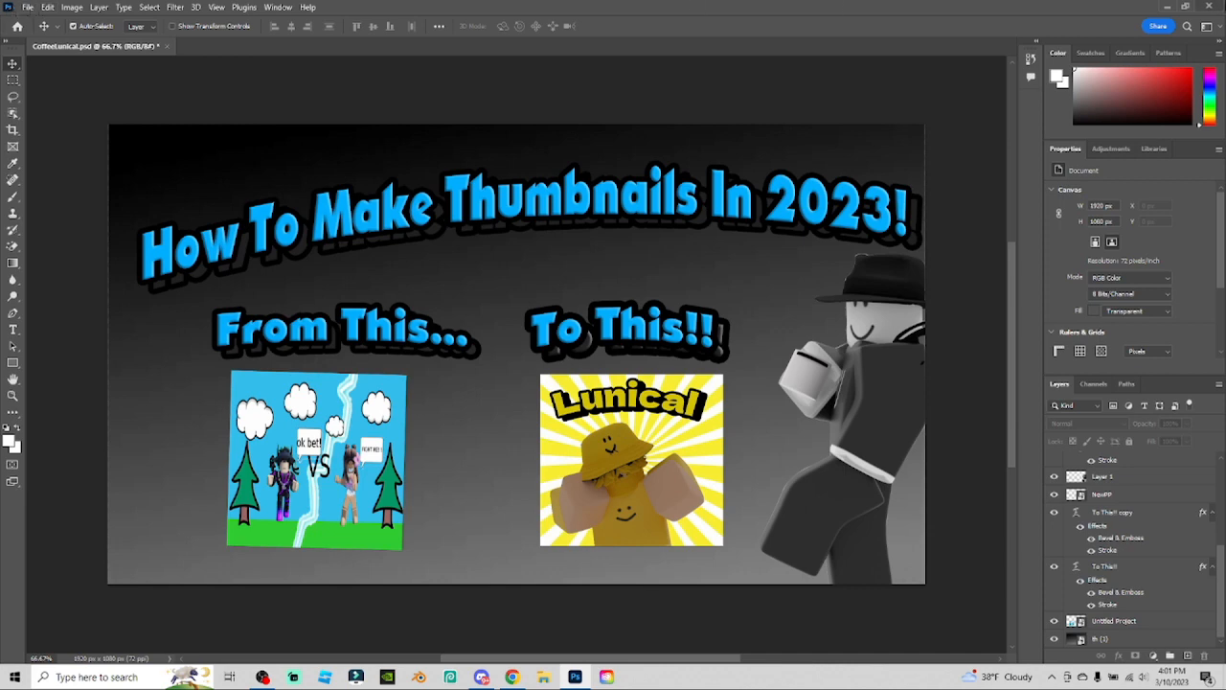
pyautogui.click(1213, 6)
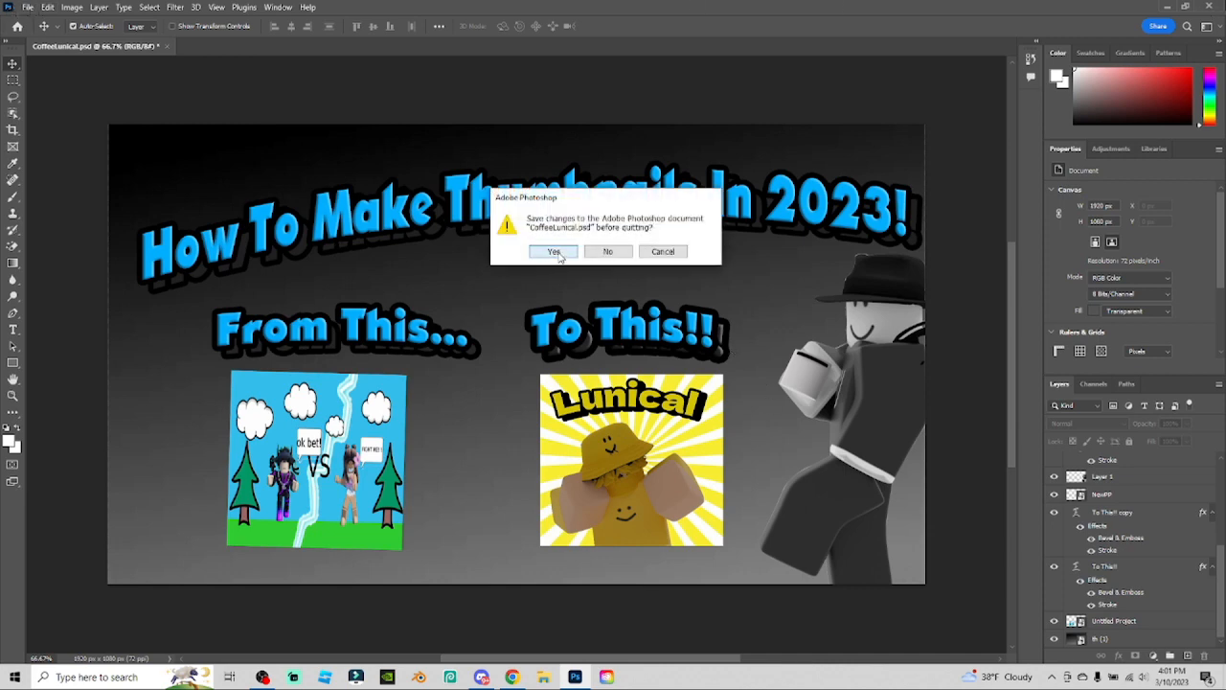
pyautogui.click(559, 254)
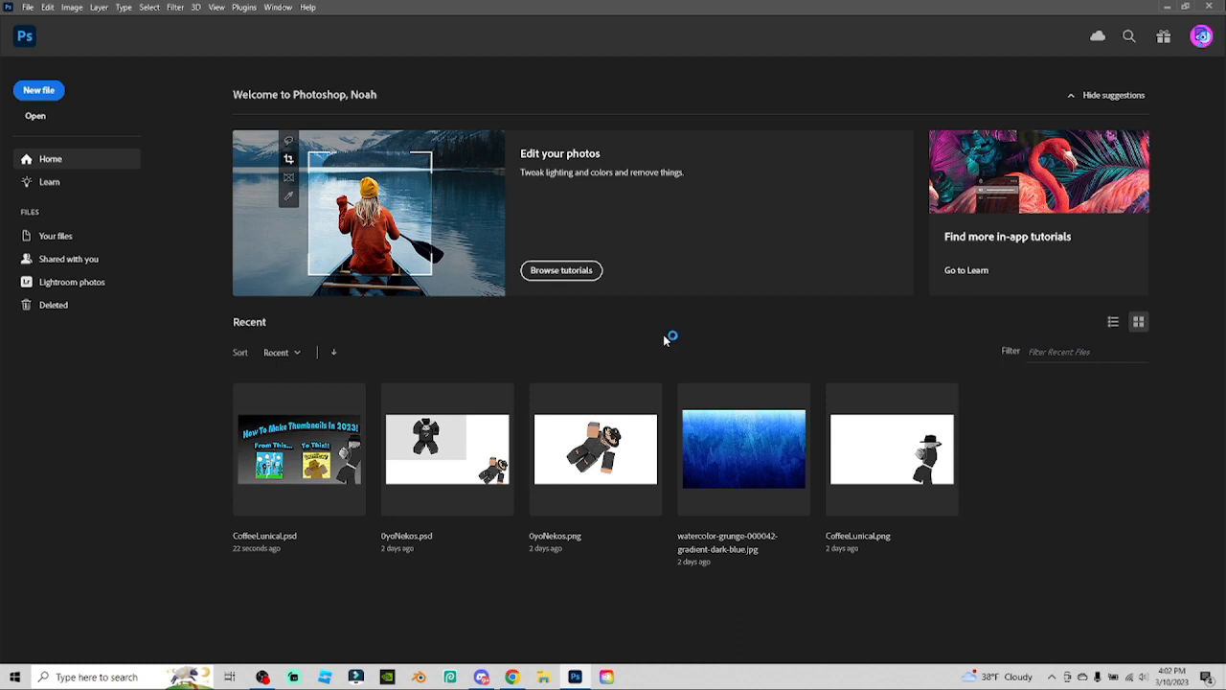
# Try to create a document from the recent custom 1000 x 720 inch preset, and open and close the hands-on tutorials
pyautogui.hotkey('ctrl', 'n')
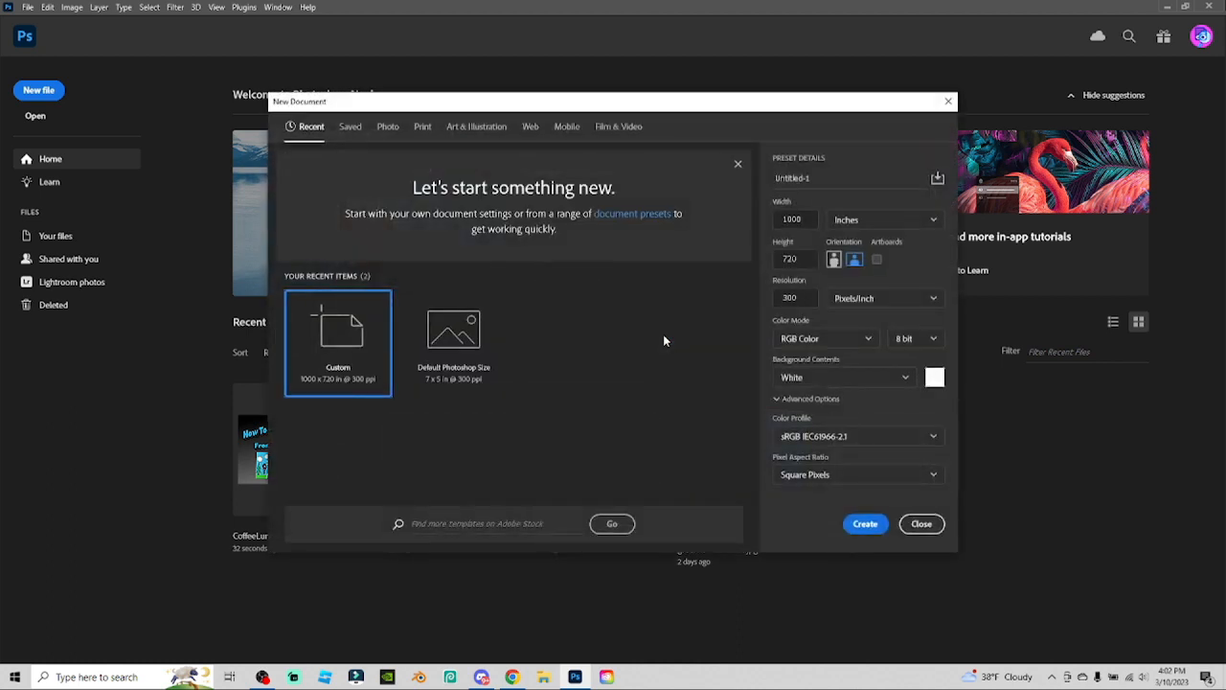
pyautogui.click(864, 530)
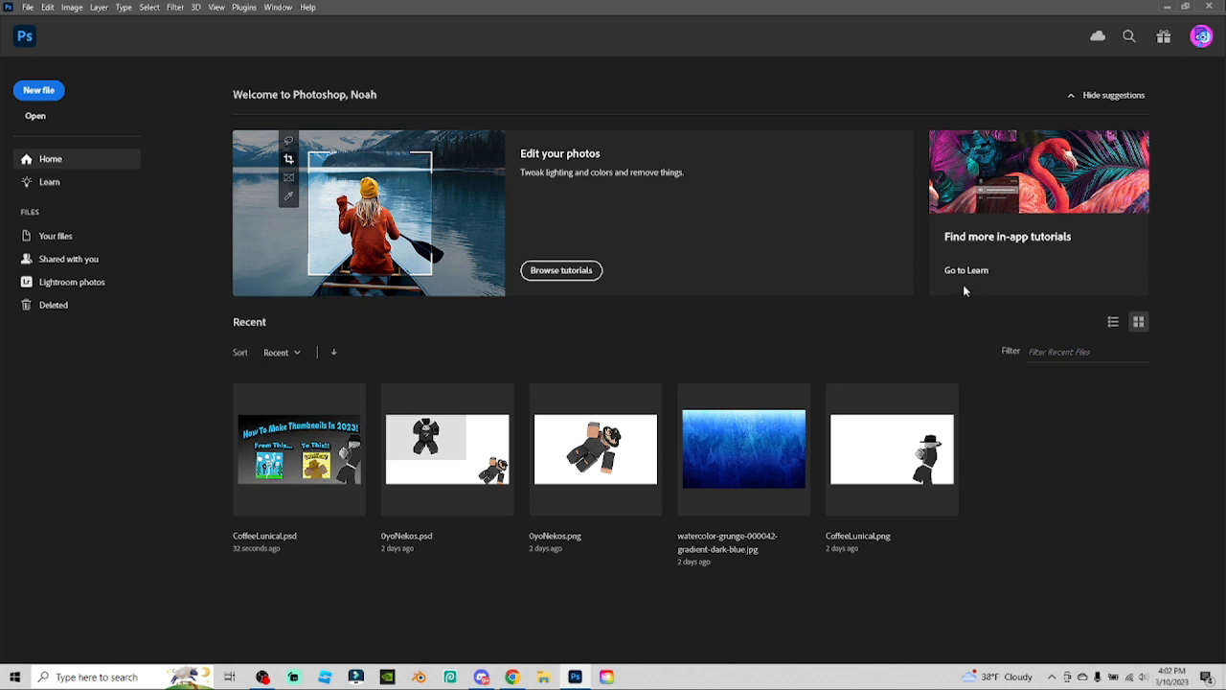
pyautogui.click(556, 272)
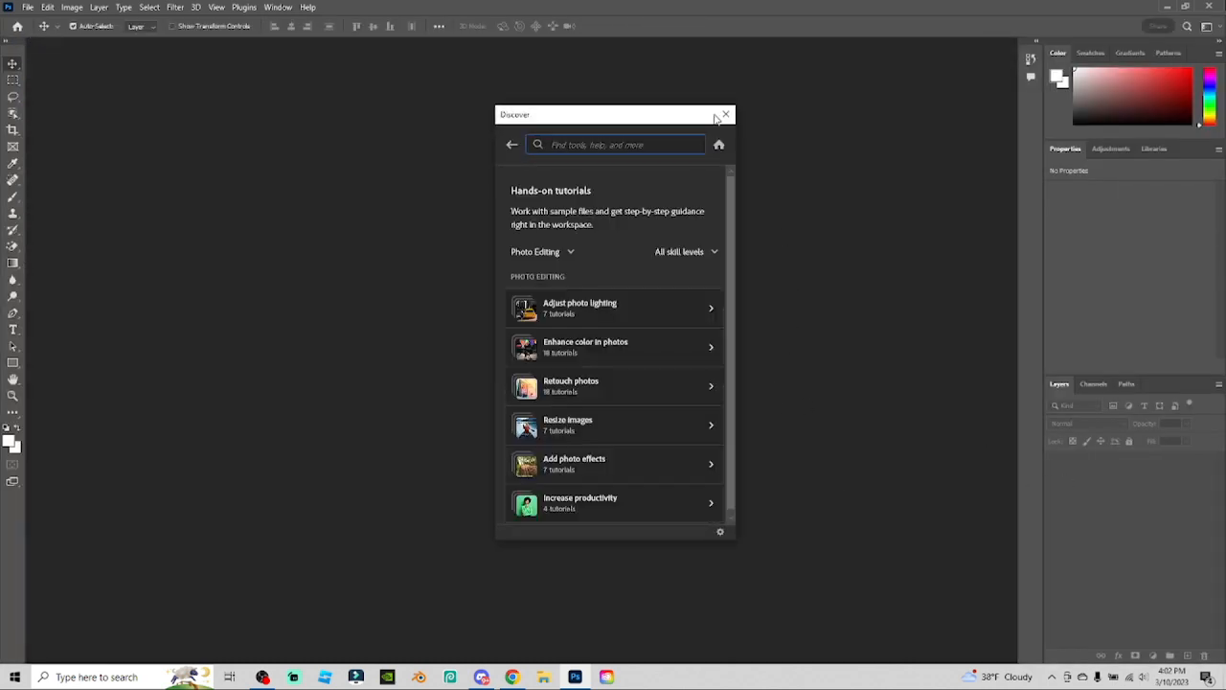
pyautogui.click(725, 114)
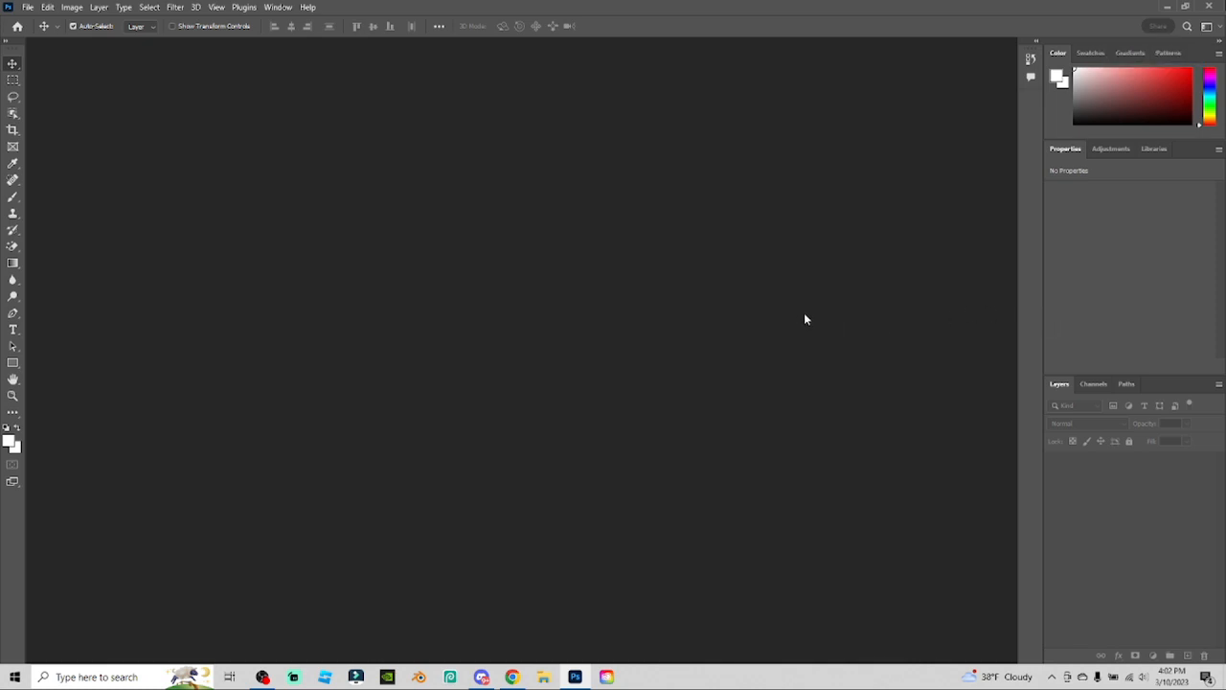
# Try again to create a landscape 1000 x 720 inch document at 300 pixels/inch with a white background, and quit Photoshop
pyautogui.click(28, 7)
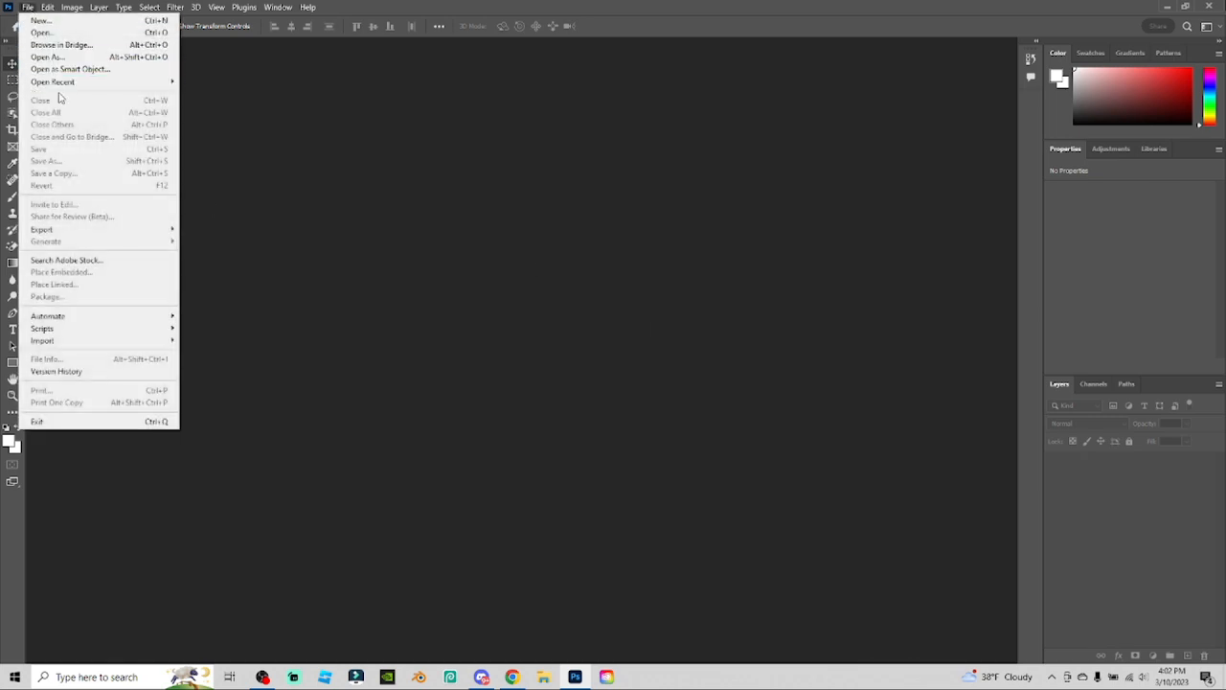
pyautogui.click(58, 26)
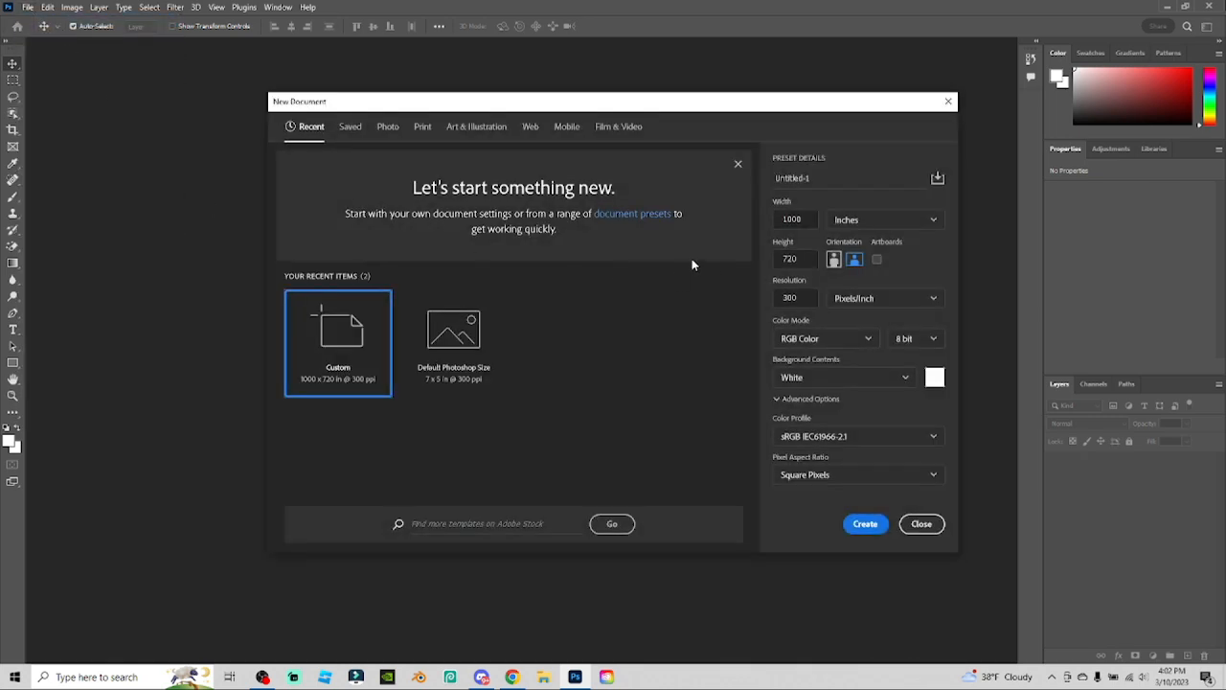
pyautogui.click(856, 261)
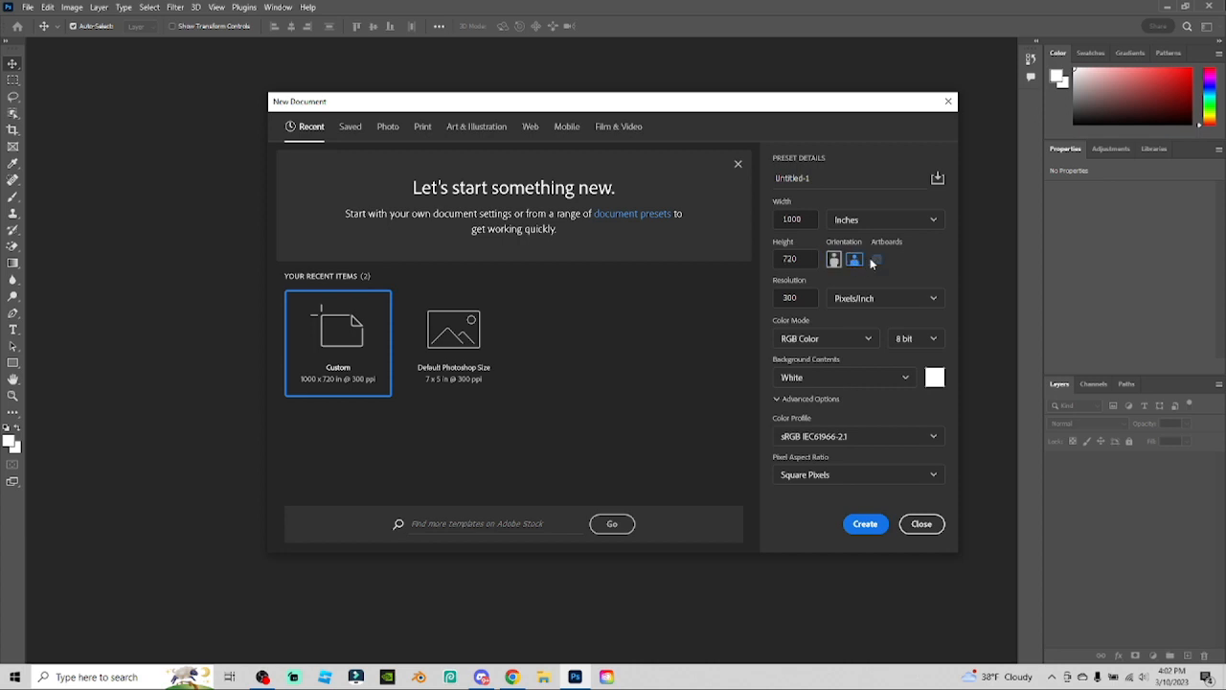
pyautogui.click(884, 523)
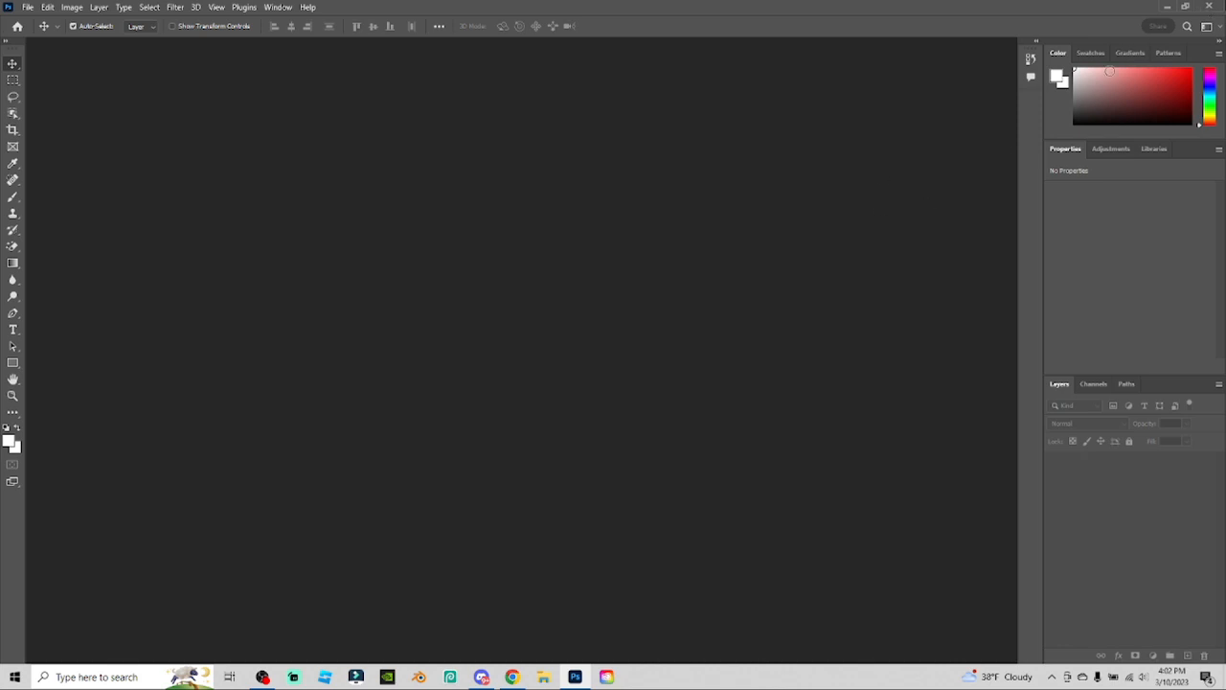
pyautogui.moveTo(1112, 73); pyautogui.dragTo(1191, 76)
pyautogui.click(1209, 6)
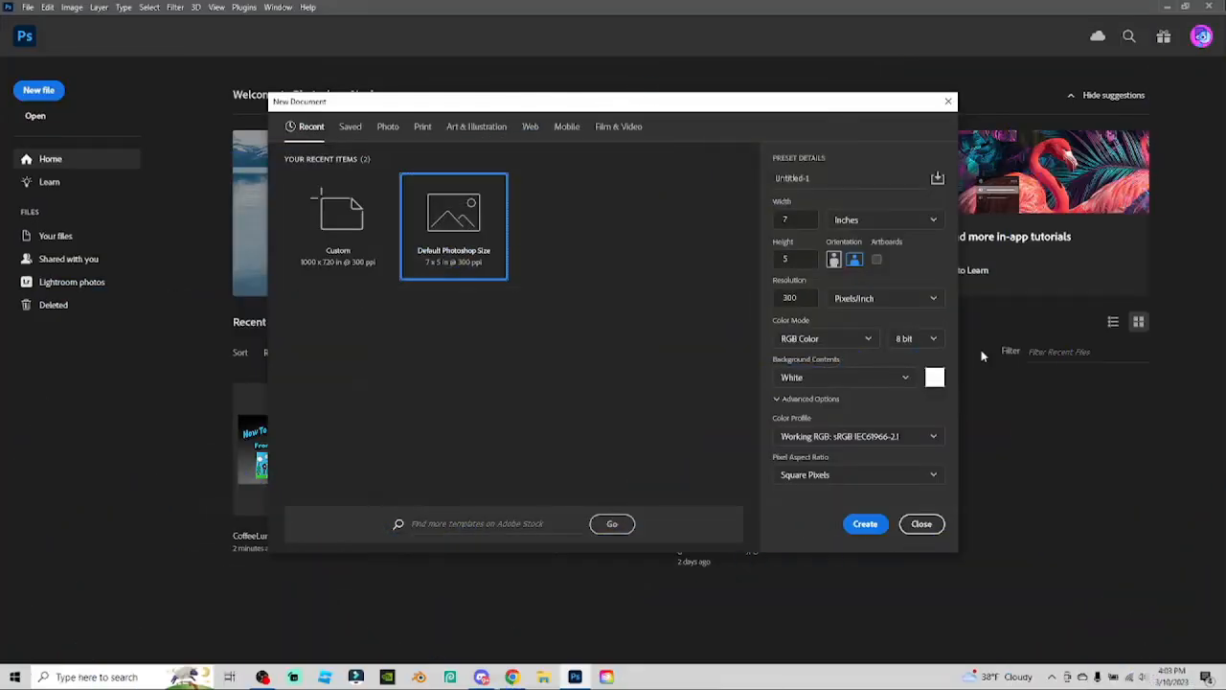
# Create a 7 x 5 inch document at 300 pixels/inch with a white background and place the YTTutFinalImage render in it at its default position
pyautogui.click(862, 523)
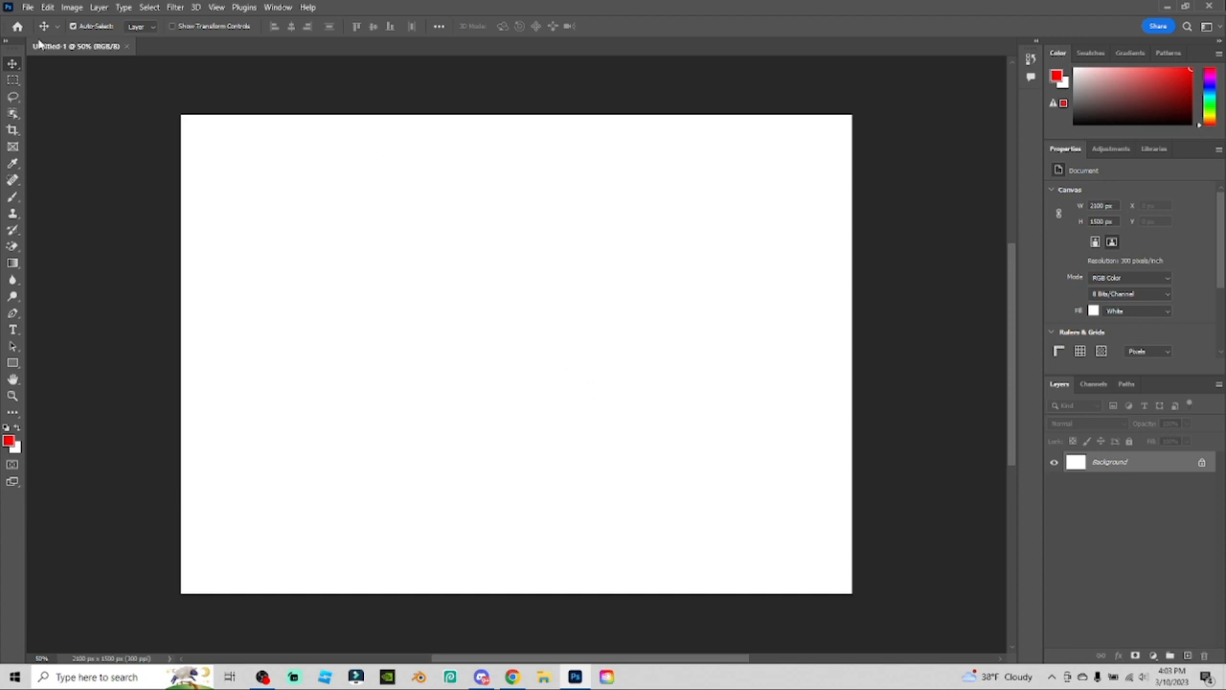
pyautogui.click(32, 11)
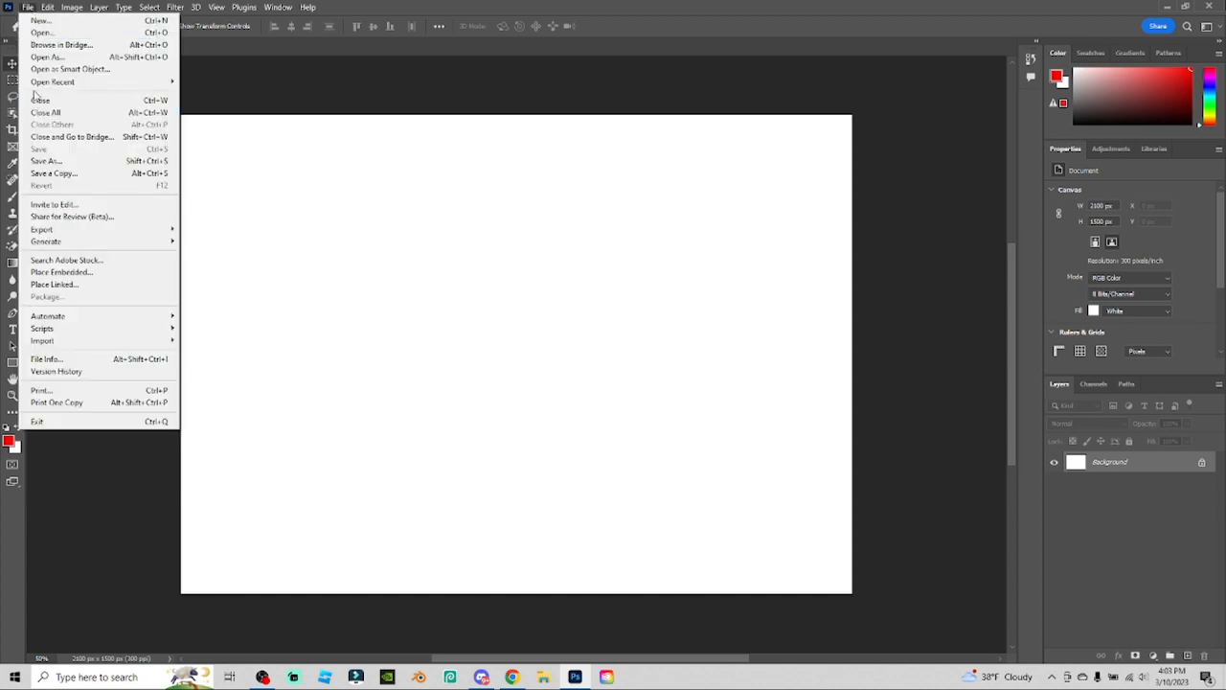
pyautogui.click(82, 274)
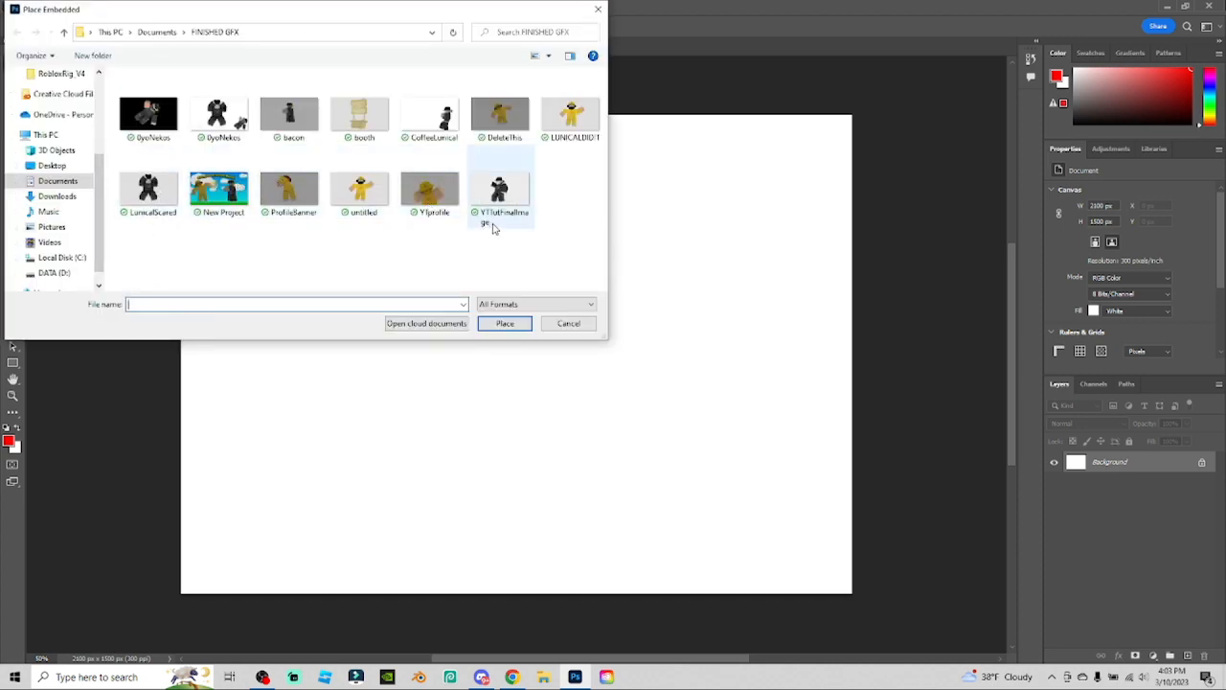
pyautogui.doubleClick(515, 201)
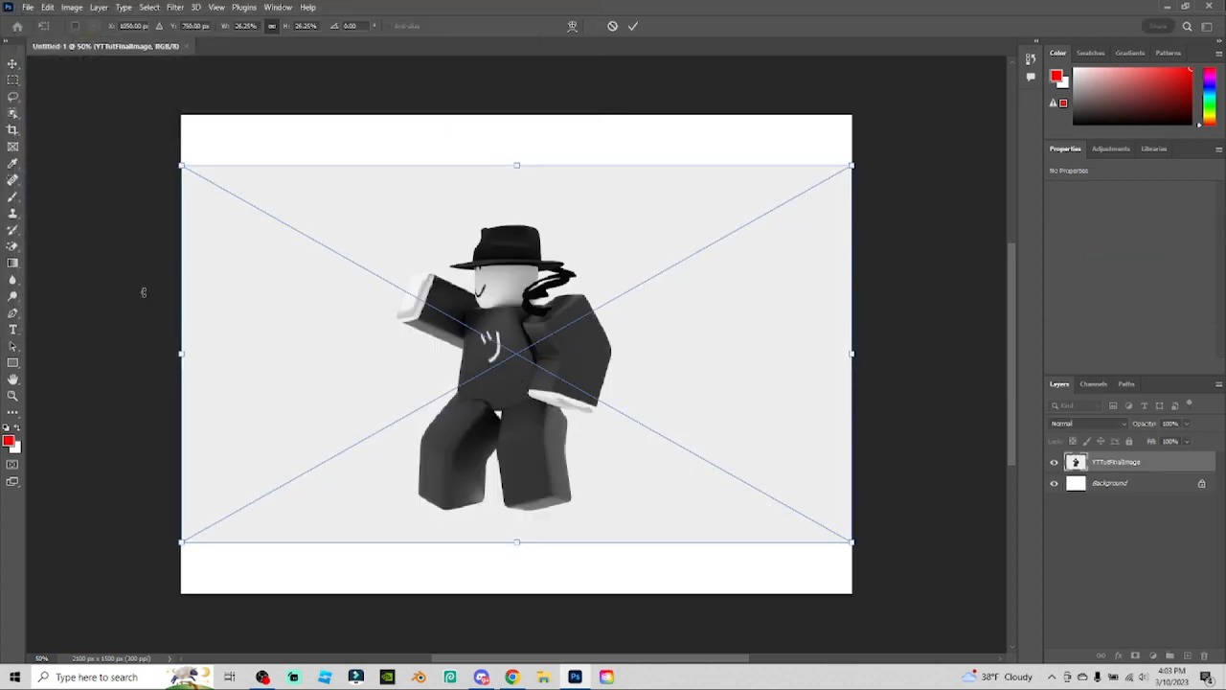
pyautogui.press('Return')
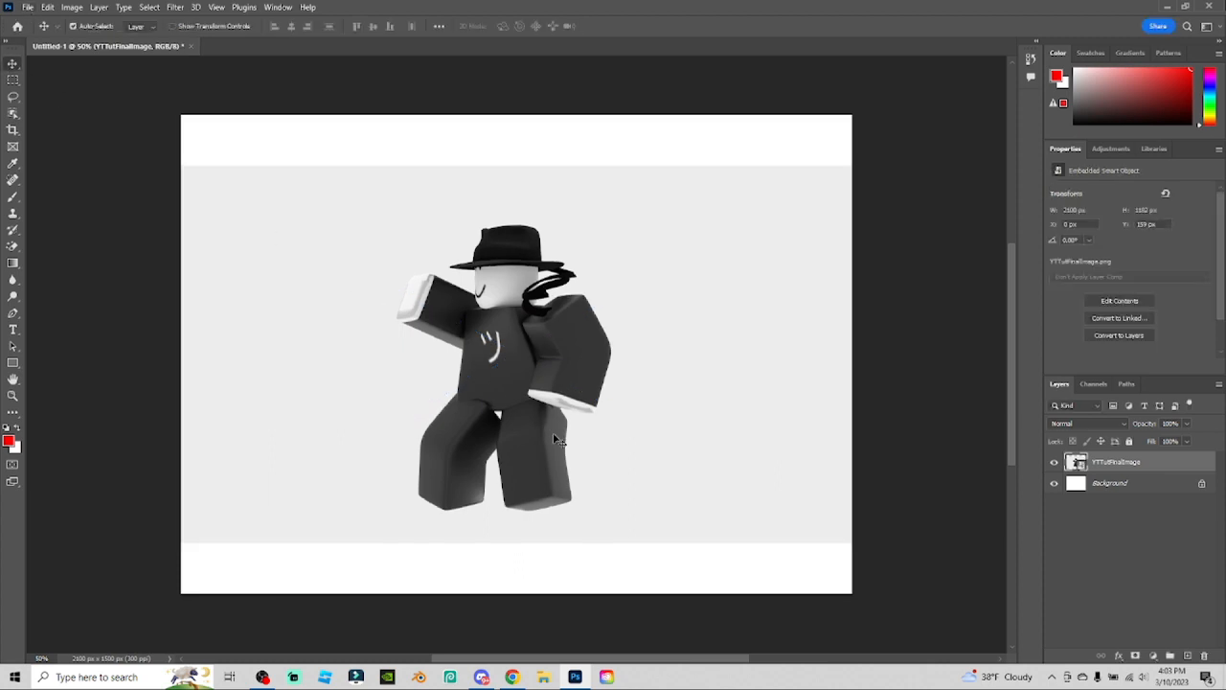
pyautogui.moveTo(605, 447)
pyautogui.mouseDown()
pyautogui.moveTo(602, 424)
pyautogui.moveTo(607, 459)
pyautogui.mouseUp()
pyautogui.click(12, 315)
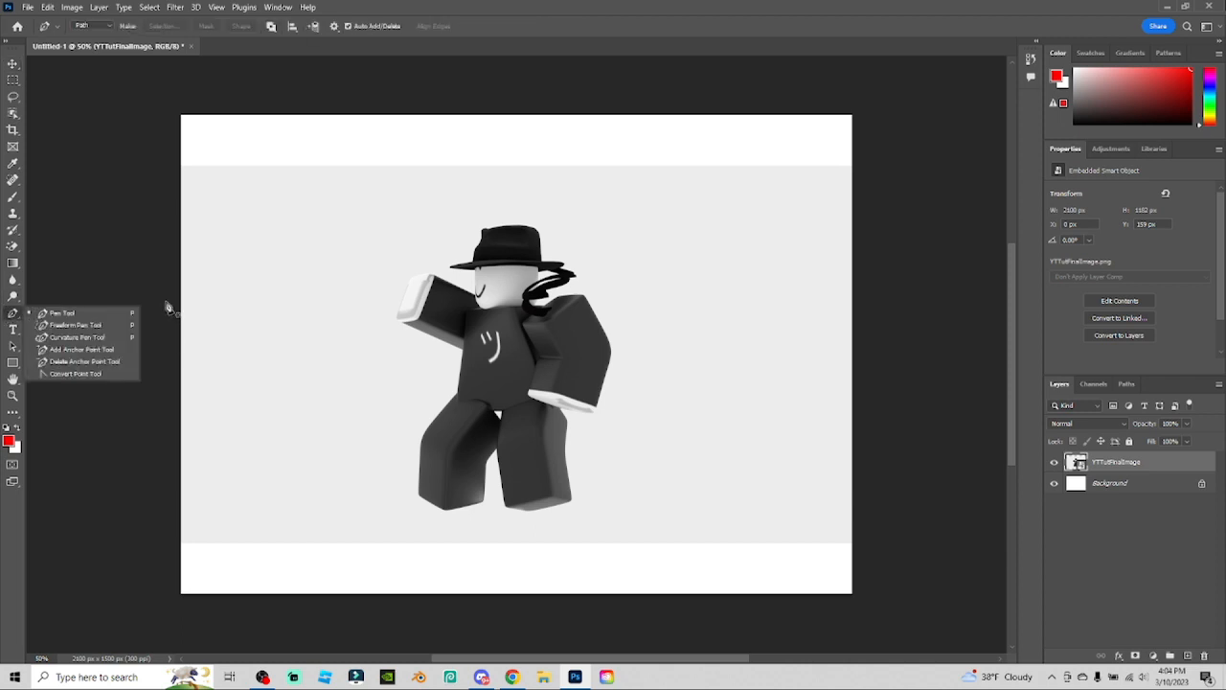
pyautogui.click(93, 315)
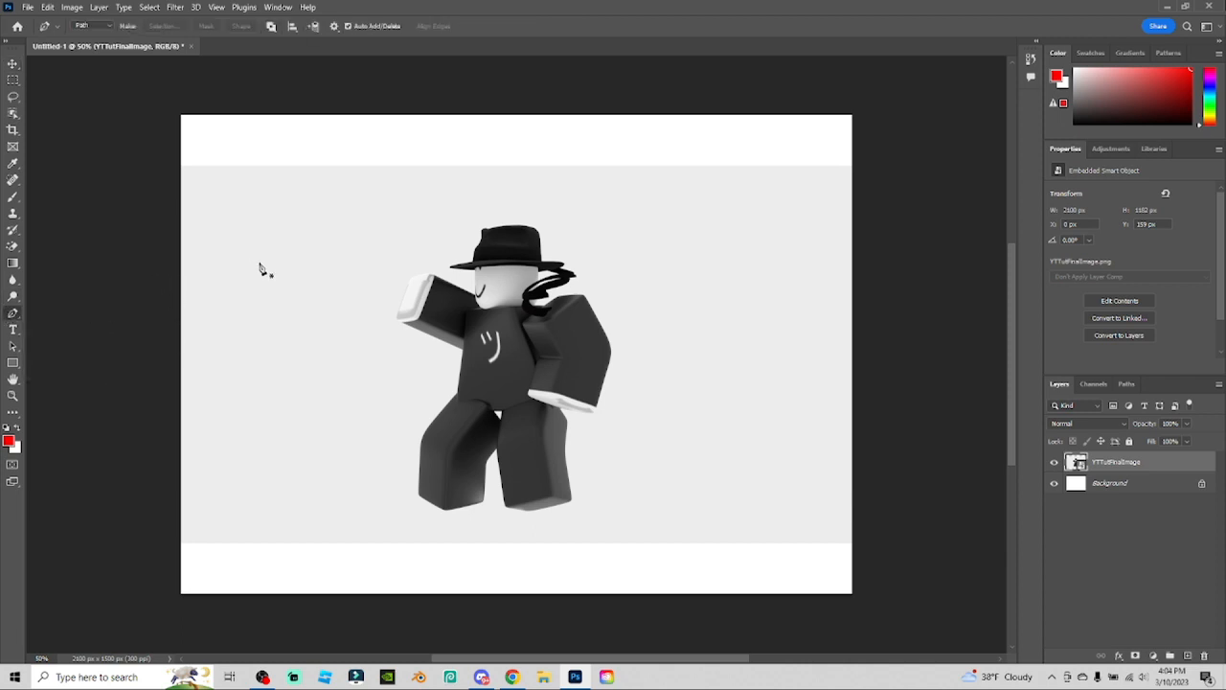
pyautogui.click(418, 494)
pyautogui.click(419, 446)
pyautogui.click(13, 65)
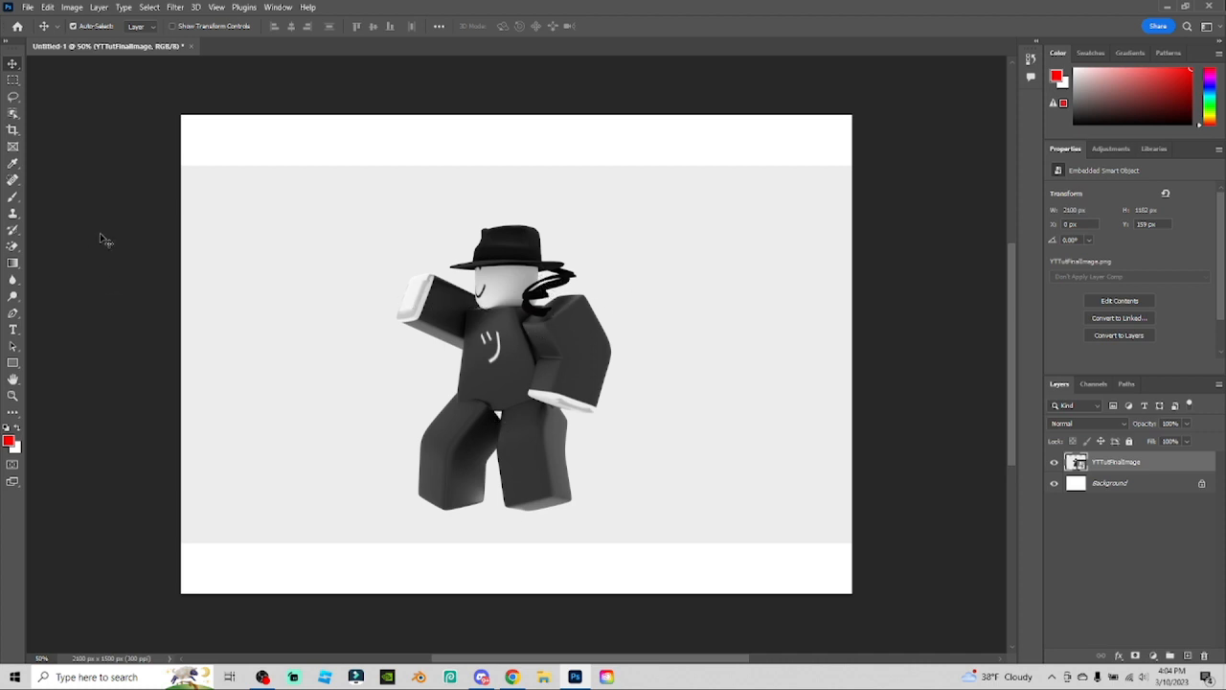
# Trace the avatar's outline with the Pen tool, from the outer foot corner of the bent leg along its underside and into the gap between the legs
pyautogui.click(12, 313)
pyautogui.keyDown('alt'); pyautogui.scroll(8, 417, 492); pyautogui.keyUp('alt')
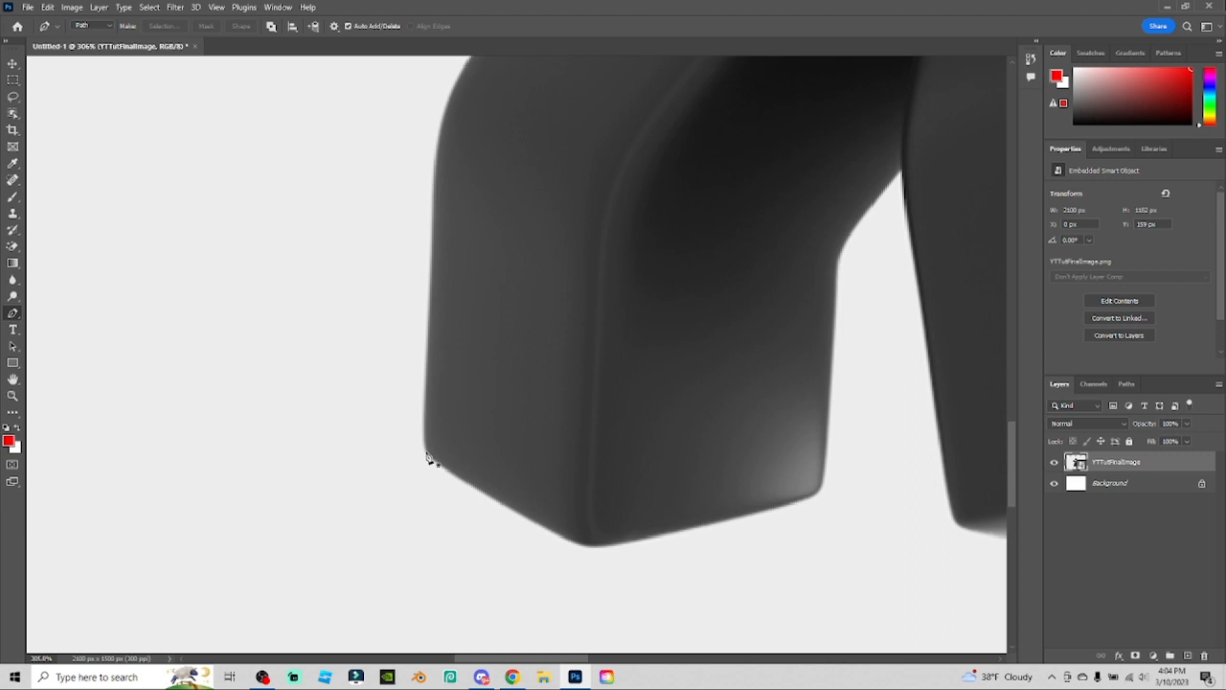
pyautogui.moveTo(425, 451); pyautogui.dragTo(446, 472)
pyautogui.moveTo(573, 544); pyautogui.dragTo(596, 550)
pyautogui.click(641, 543)
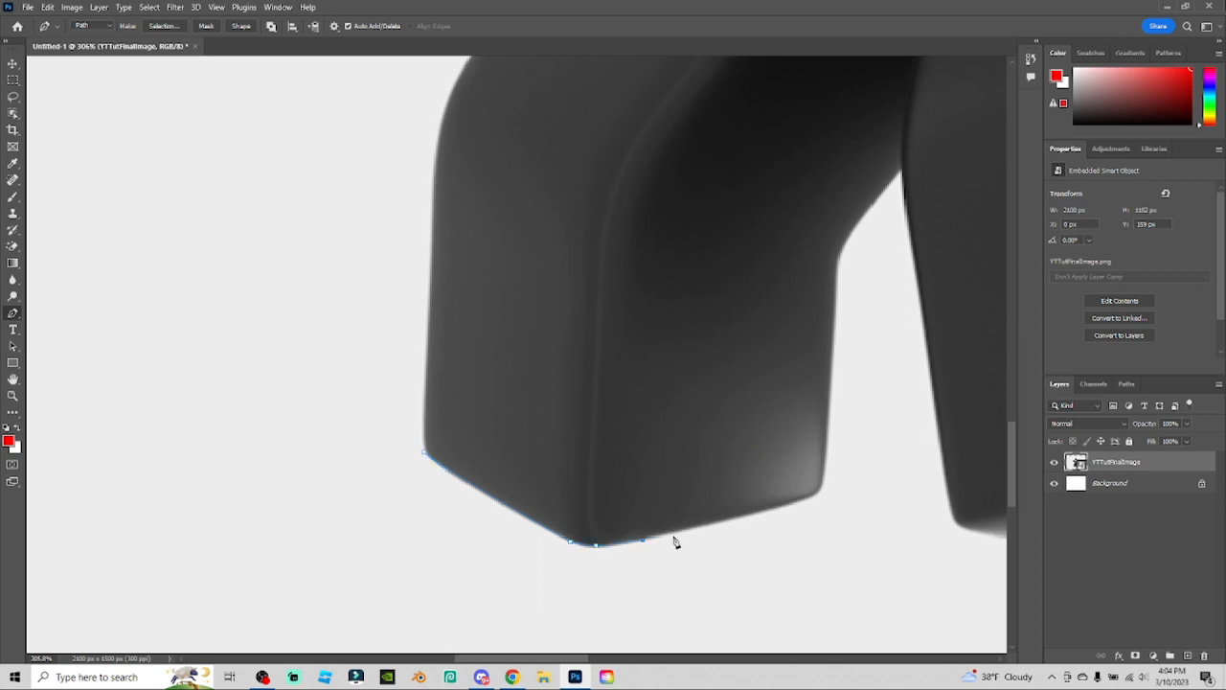
pyautogui.click(817, 496)
pyautogui.click(825, 455)
pyautogui.click(877, 198)
pyautogui.click(901, 174)
pyautogui.click(915, 258)
pyautogui.click(930, 370)
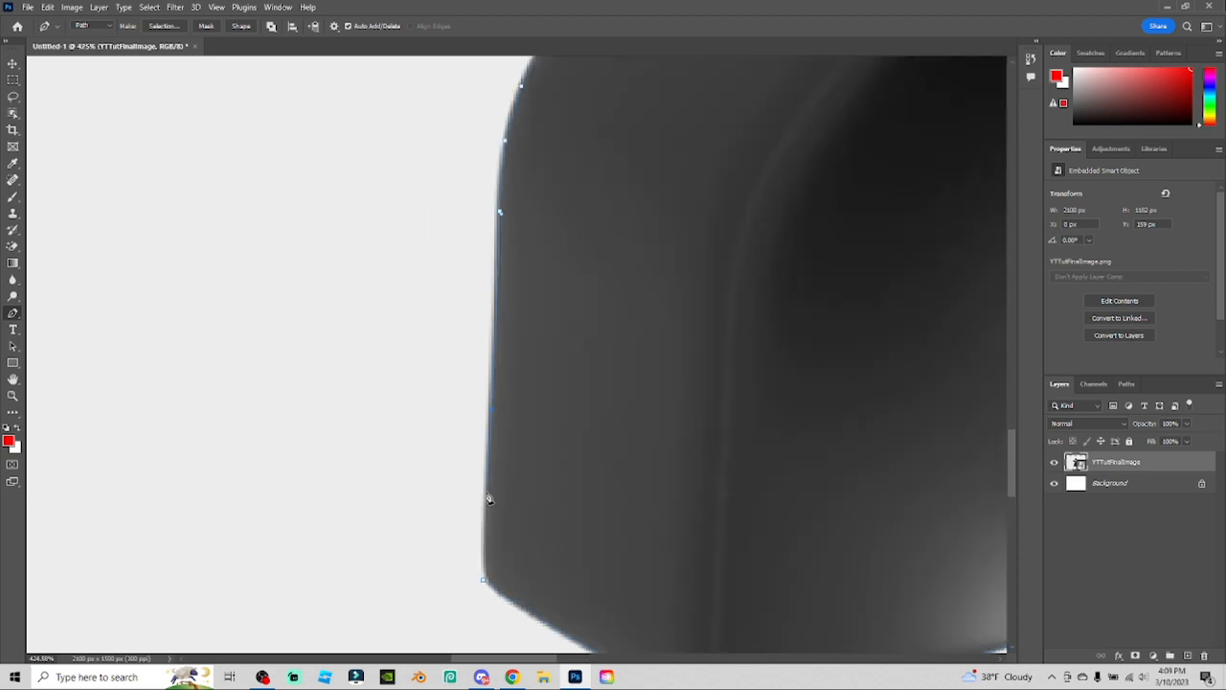
# Close the pen path around the whole avatar at its starting foot corner and convert it to a new anti-aliased selection with 0 pixels feather
pyautogui.moveTo(484, 580); pyautogui.dragTo(486, 587)
pyautogui.hotkey('ctrl', 'z')
pyautogui.click(486, 550)
pyautogui.click(484, 579)
pyautogui.hotkey('ctrl', 'z')
pyautogui.moveTo(484, 581)
pyautogui.mouseDown()
pyautogui.moveTo(449, 566)
pyautogui.moveTo(451, 554)
pyautogui.moveTo(483, 581)
pyautogui.mouseUp()
pyautogui.scroll(-3, 471, 487)
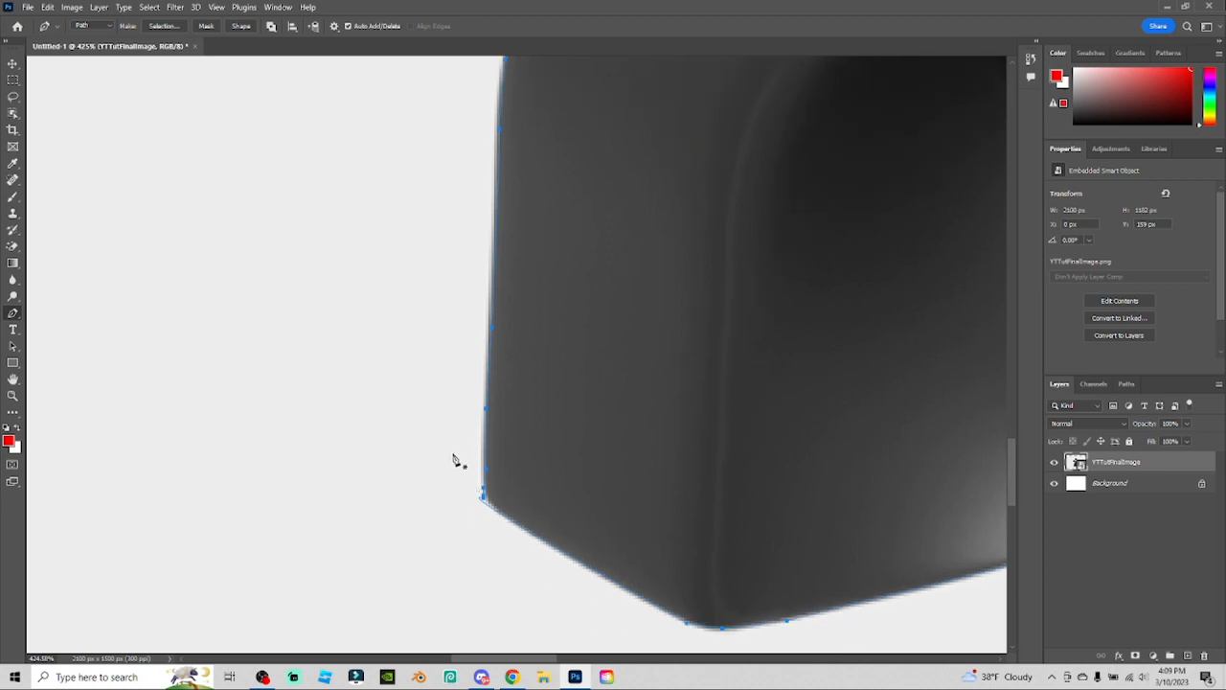
pyautogui.keyDown('alt'); pyautogui.scroll(-6, 443, 444); pyautogui.keyUp('alt')
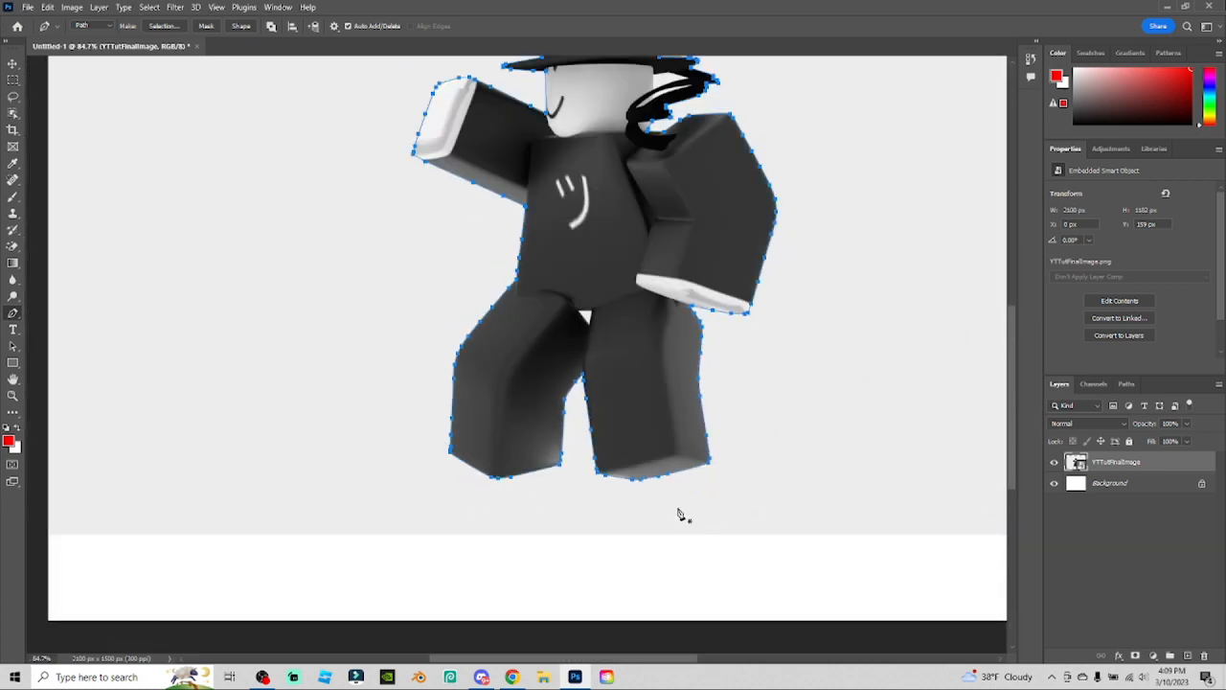
pyautogui.scroll(3, 772, 538)
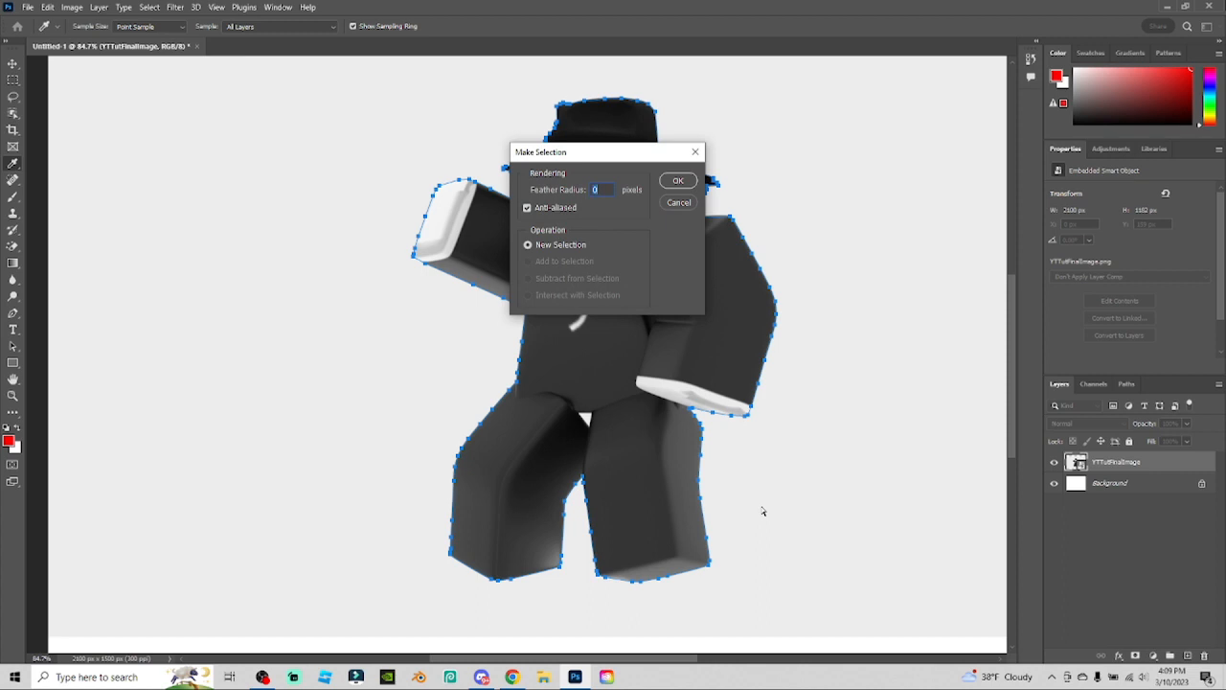
pyautogui.press('Return')
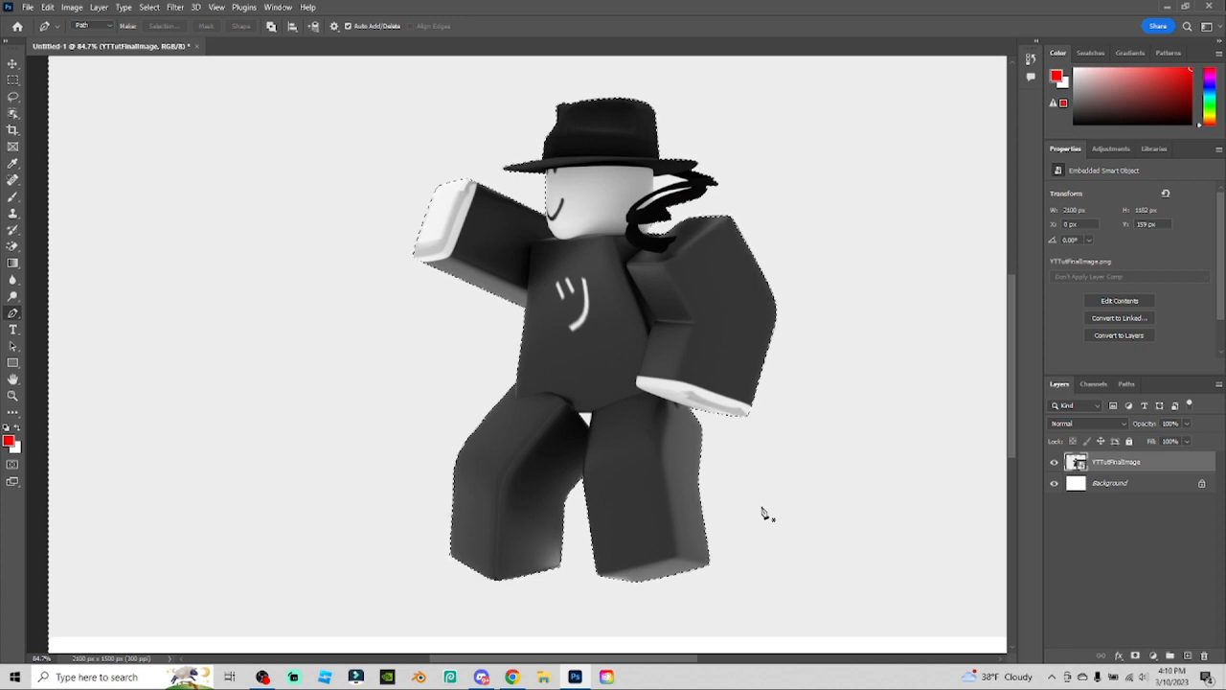
# Rasterize the YTTutFinalImage layer and delete the selected grey backdrop around the avatar, clearing the selection
pyautogui.rightClick(1147, 465)
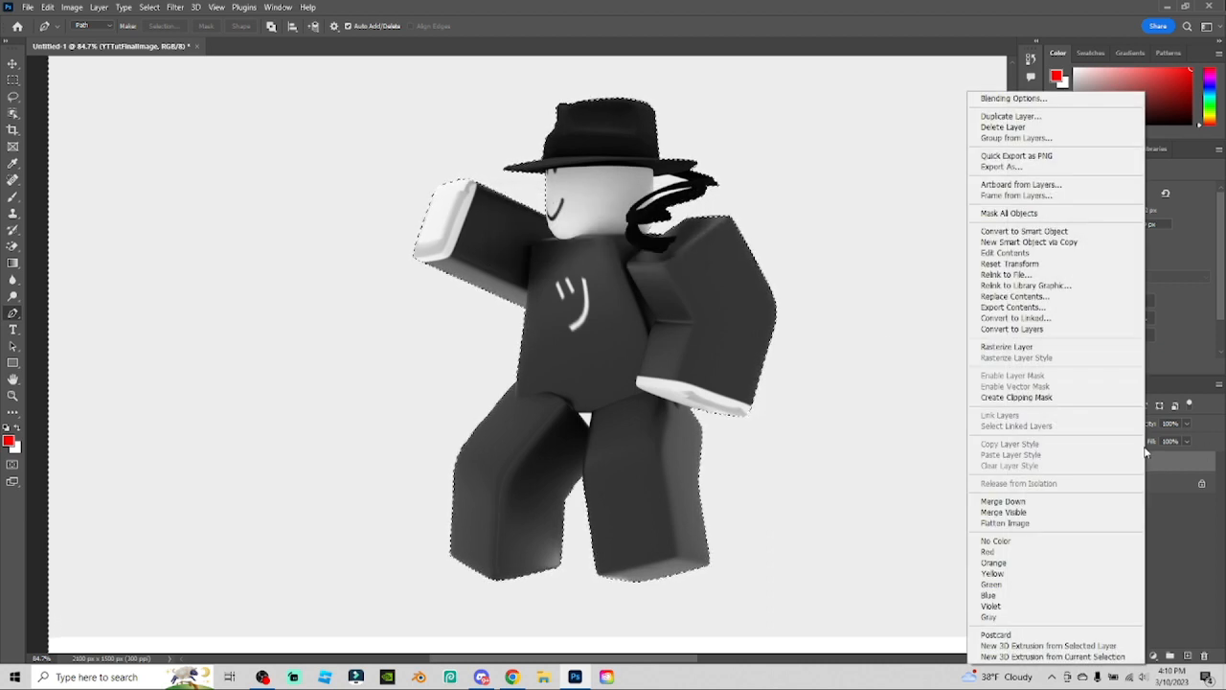
pyautogui.click(1007, 350)
pyautogui.press('Delete')
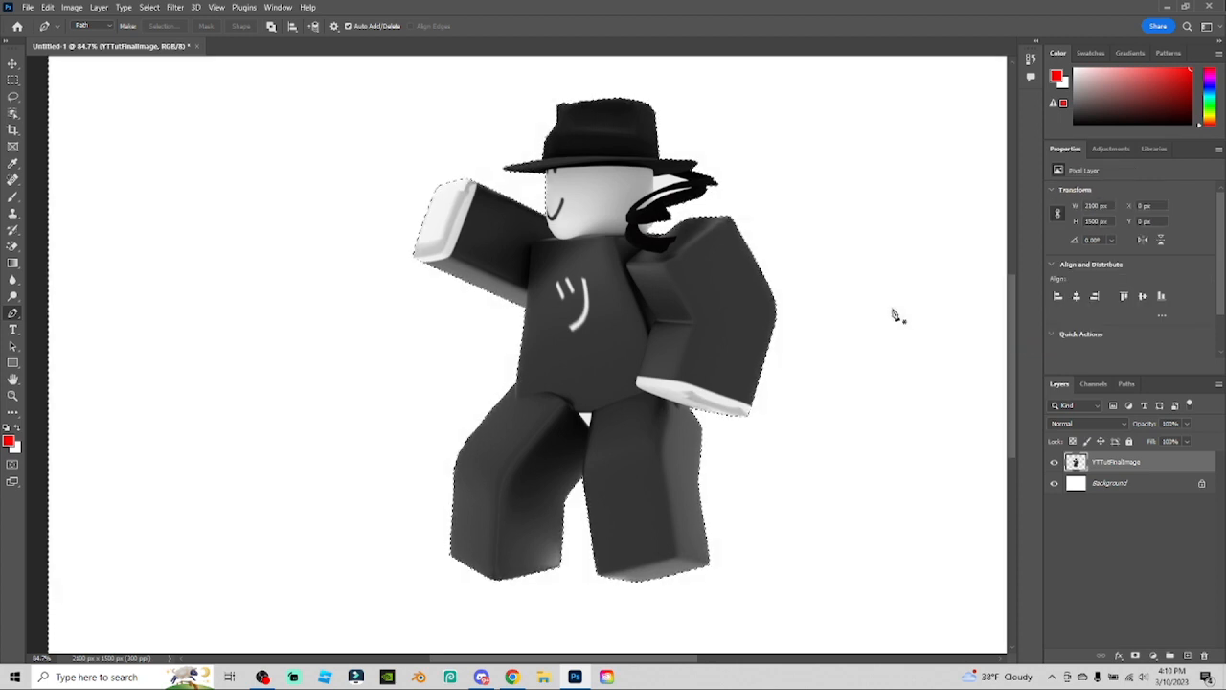
pyautogui.click(13, 63)
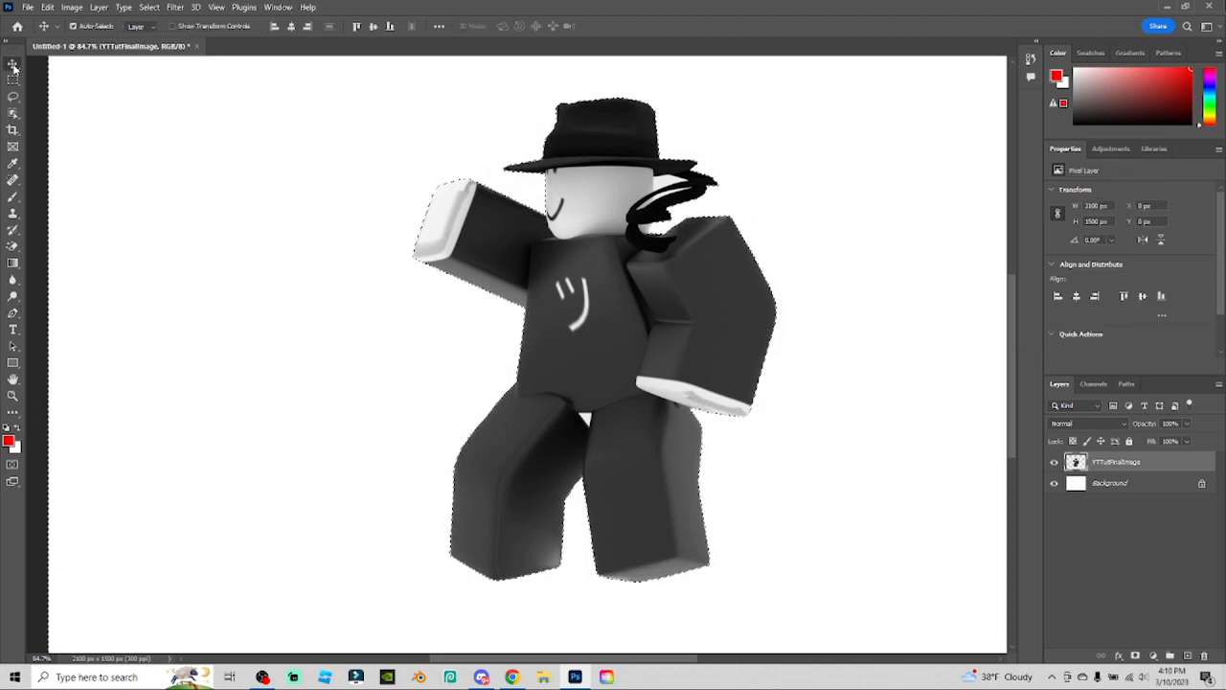
pyautogui.hotkey('ctrl', 'd')
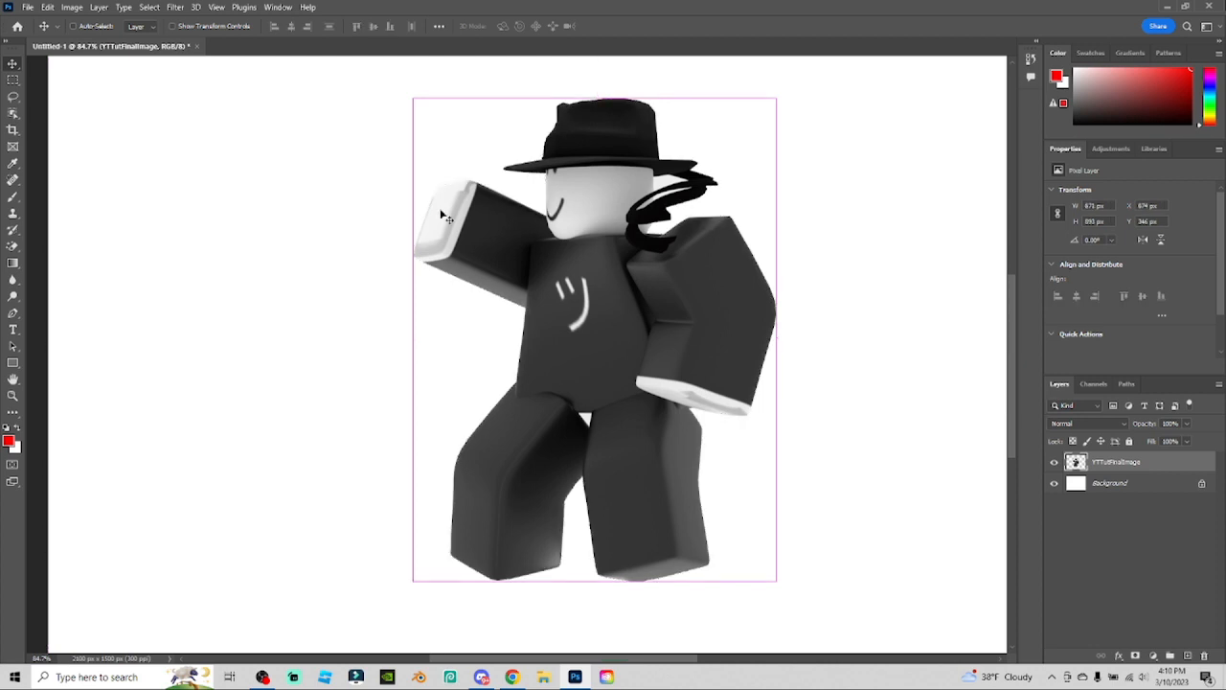
# Outline the small triangular gap between the torso and legs with the Pen tool, select it and delete the grey inside
pyautogui.scroll(-5, 634, 323)
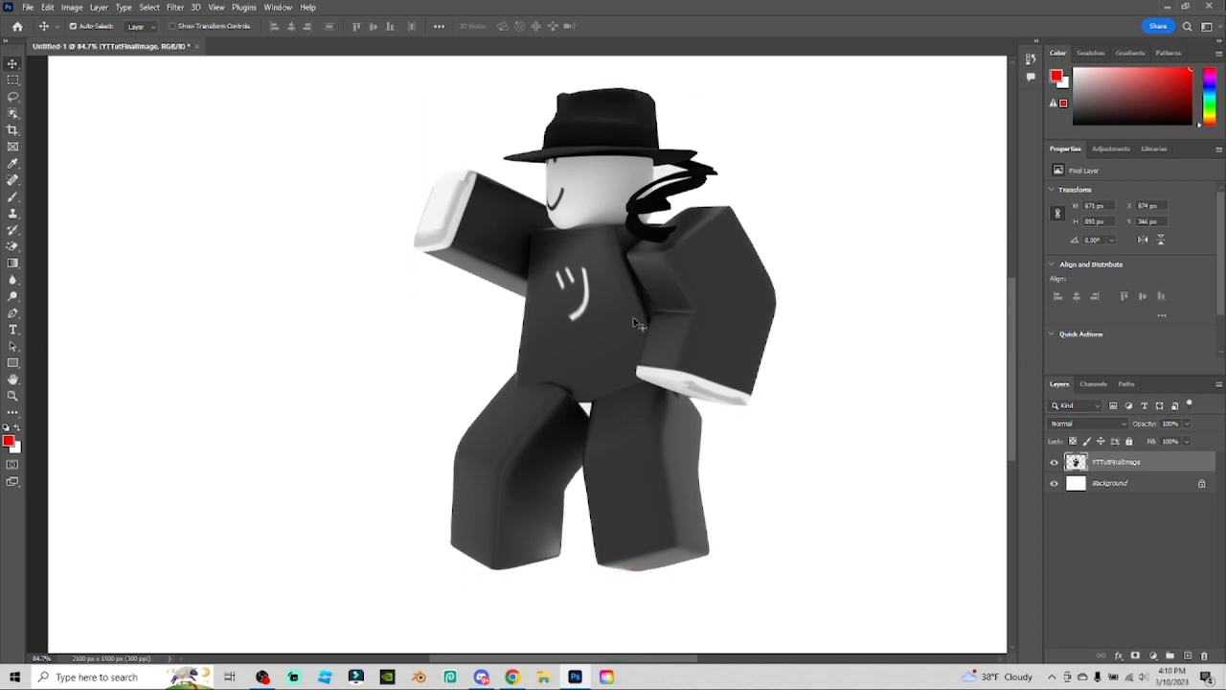
pyautogui.keyDown('alt'); pyautogui.scroll(10, 591, 308); pyautogui.keyUp('alt')
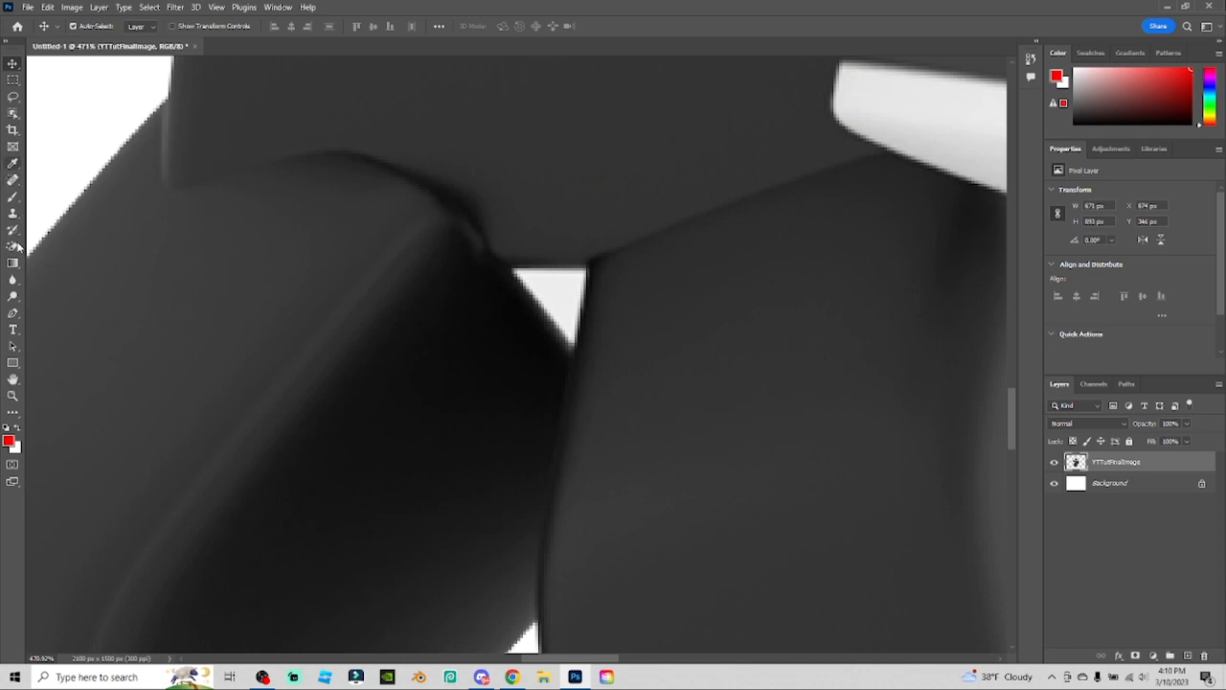
pyautogui.click(13, 313)
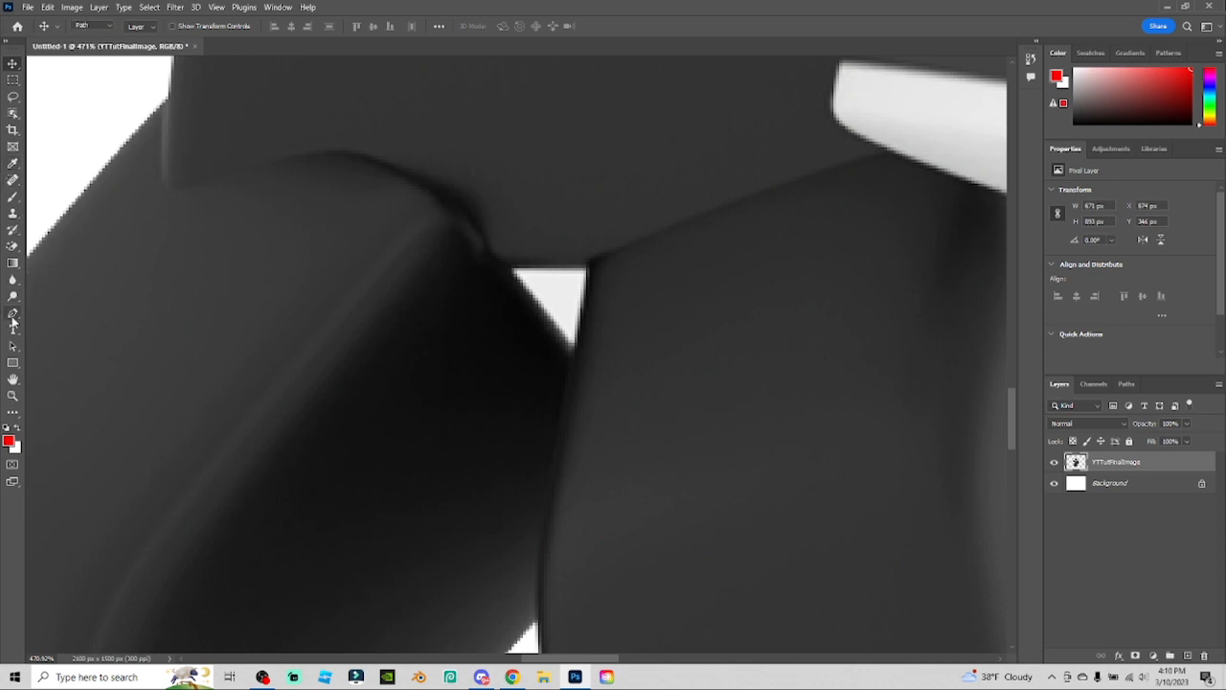
pyautogui.click(573, 345)
pyautogui.click(586, 265)
pyautogui.click(515, 270)
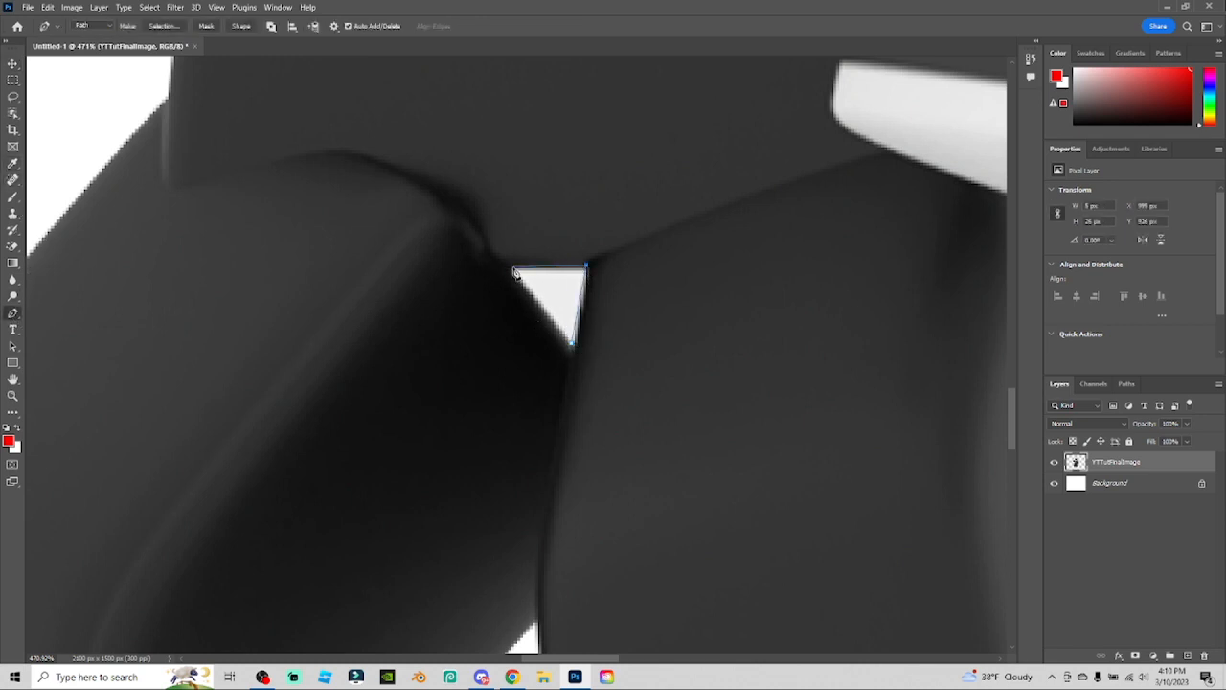
pyautogui.click(574, 346)
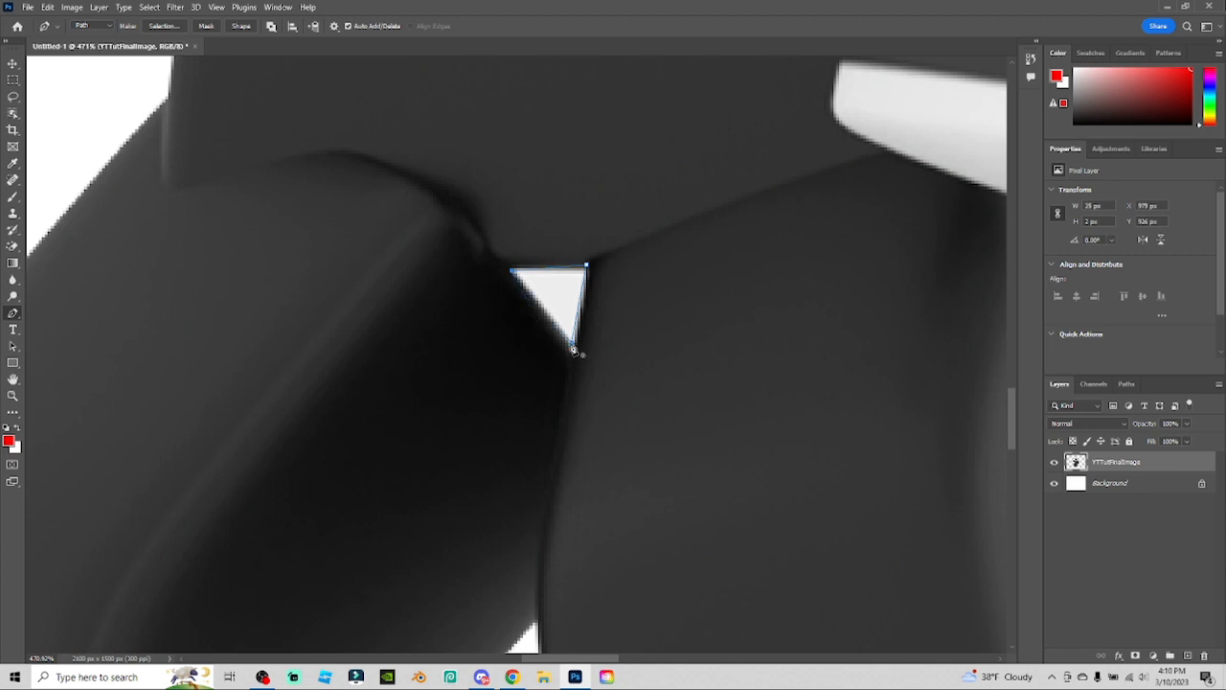
pyautogui.click(668, 352)
pyautogui.press('Return')
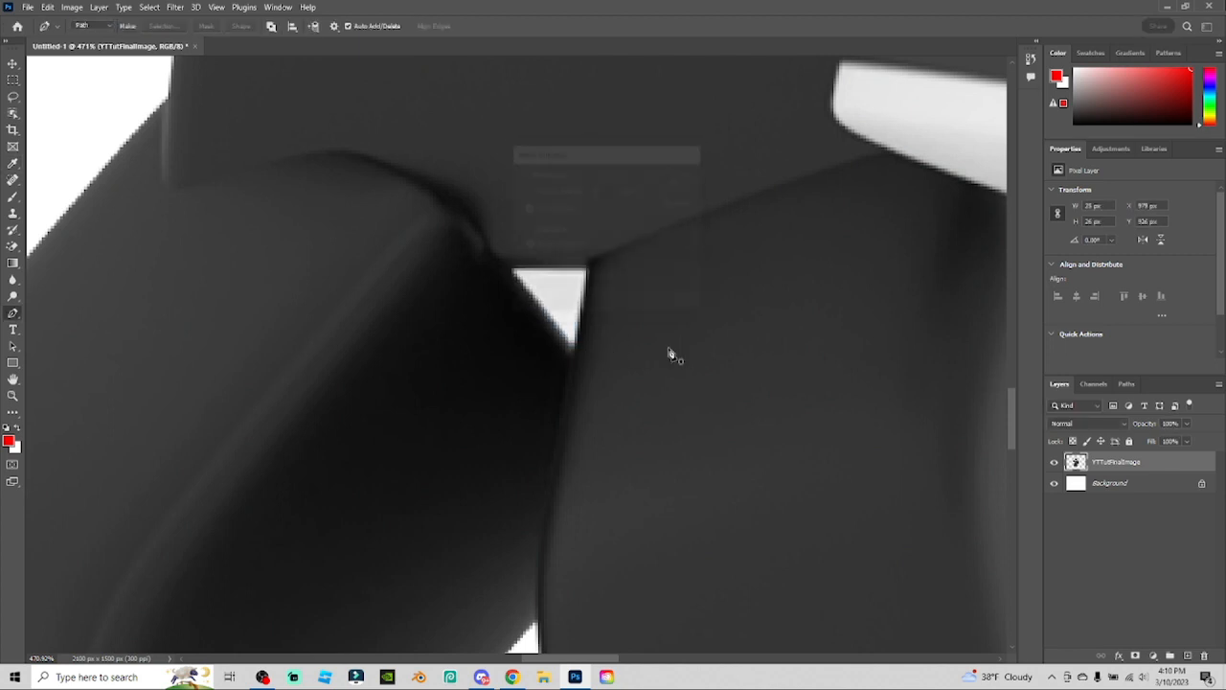
pyautogui.press('Delete')
# Outline the grey gap between the hat brim, the head and the black strand with the Pen tool, select it and delete its contents
pyautogui.scroll(1, 661, 350)
pyautogui.keyDown('alt'); pyautogui.scroll(-10, 661, 350); pyautogui.keyUp('alt')
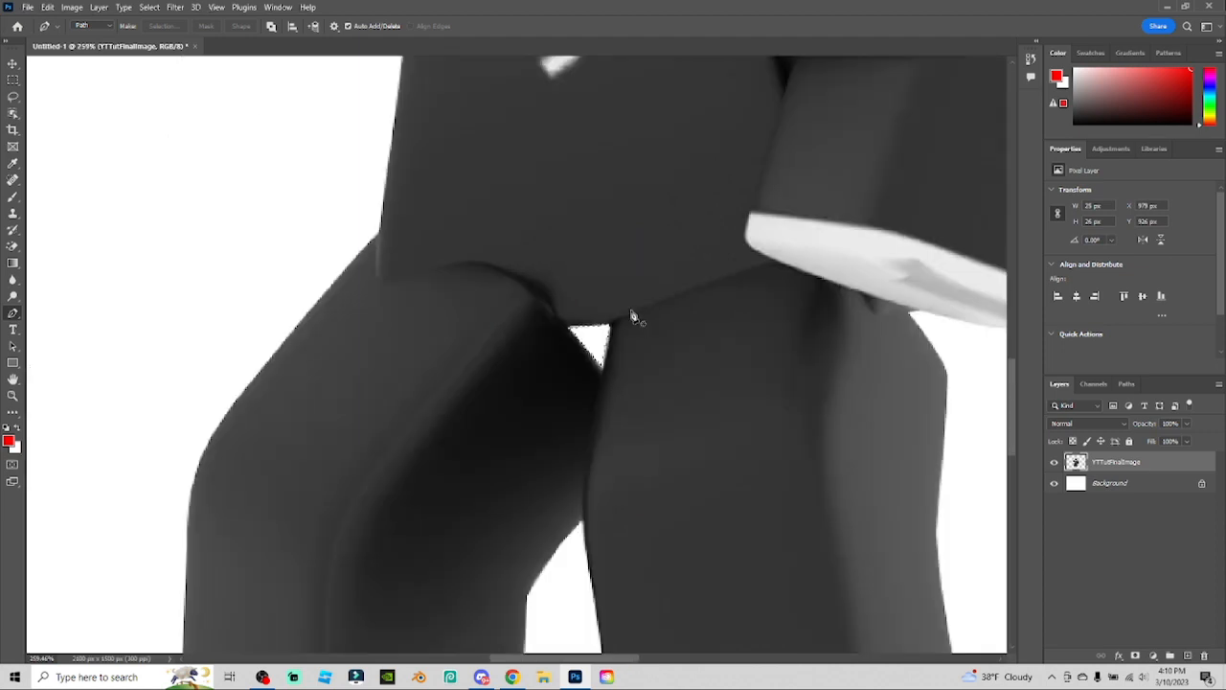
pyautogui.scroll(3, 810, 279)
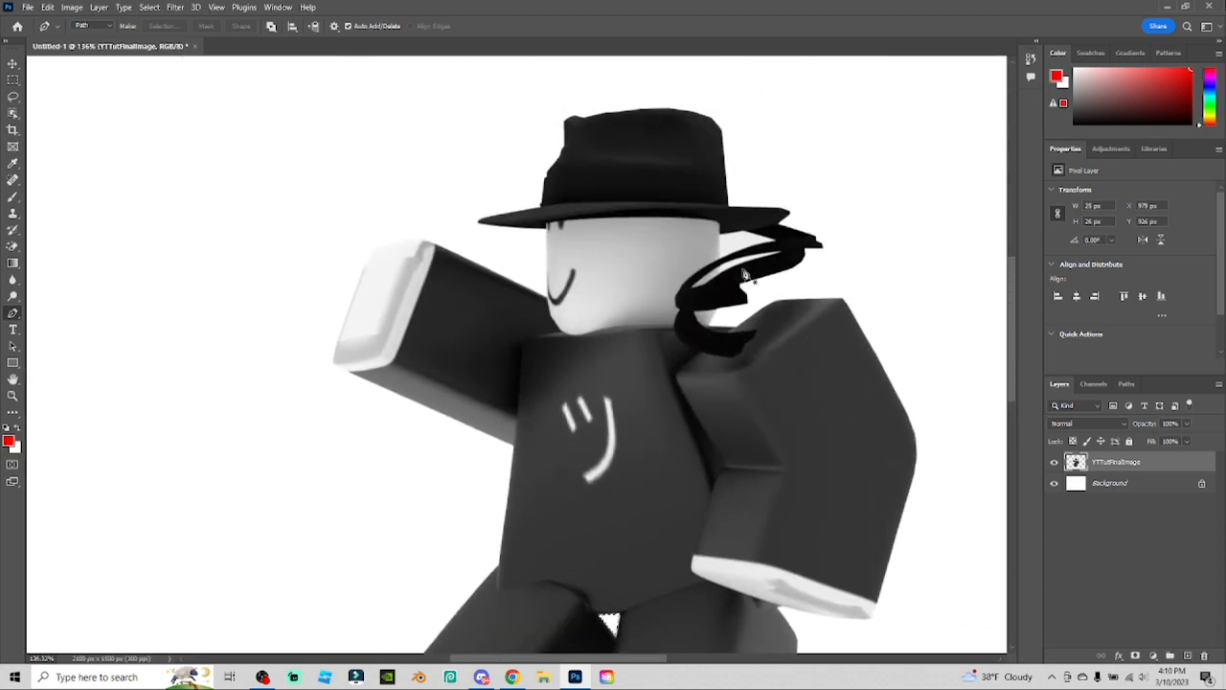
pyautogui.hscroll(2, 670, 267)
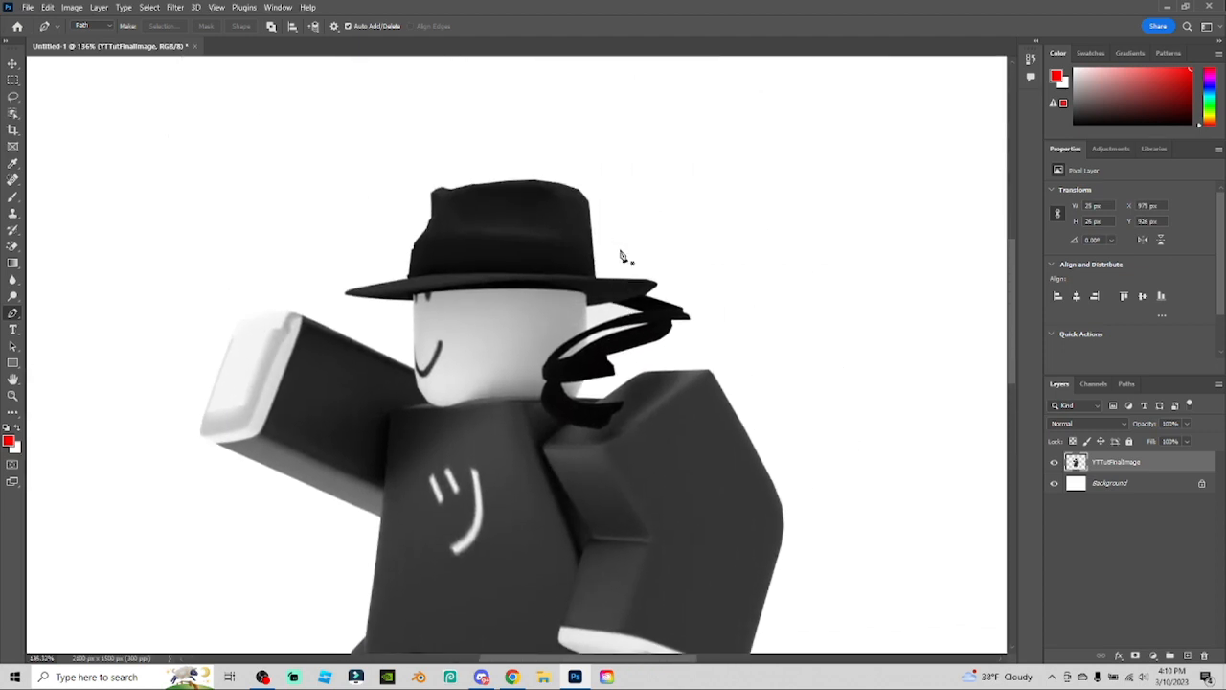
pyautogui.keyDown('alt'); pyautogui.scroll(8, 623, 255); pyautogui.keyUp('alt')
pyautogui.keyDown('alt'); pyautogui.scroll(3, 563, 345); pyautogui.keyUp('alt')
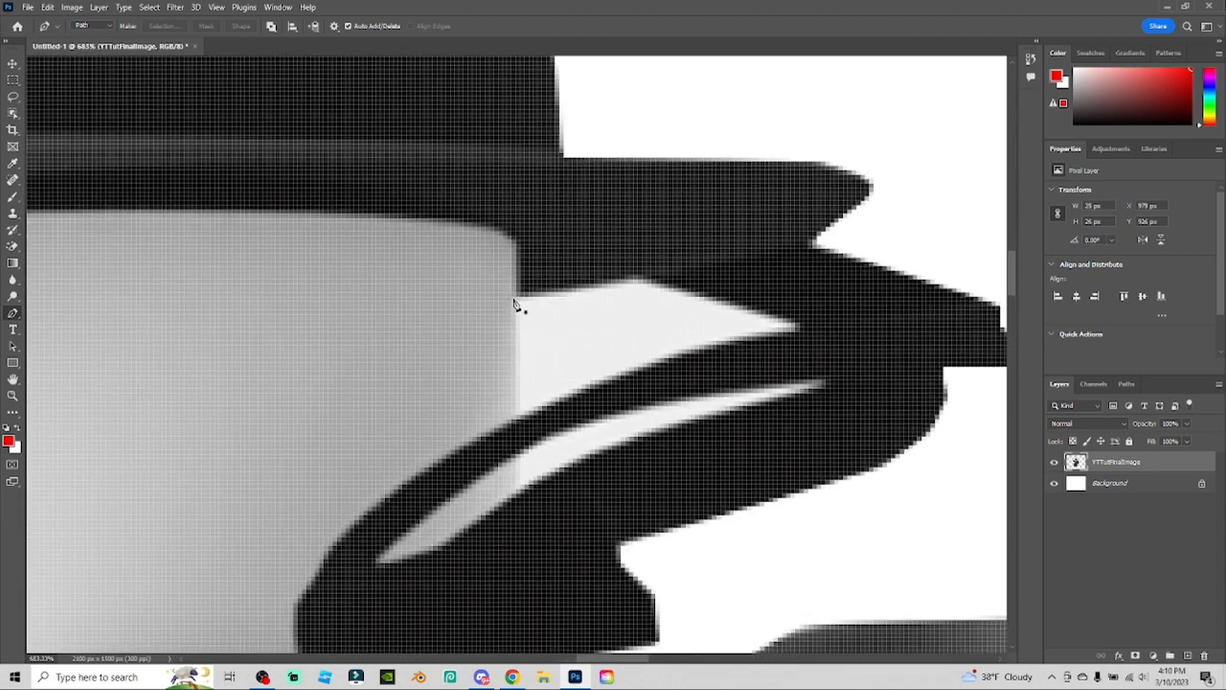
pyautogui.click(512, 297)
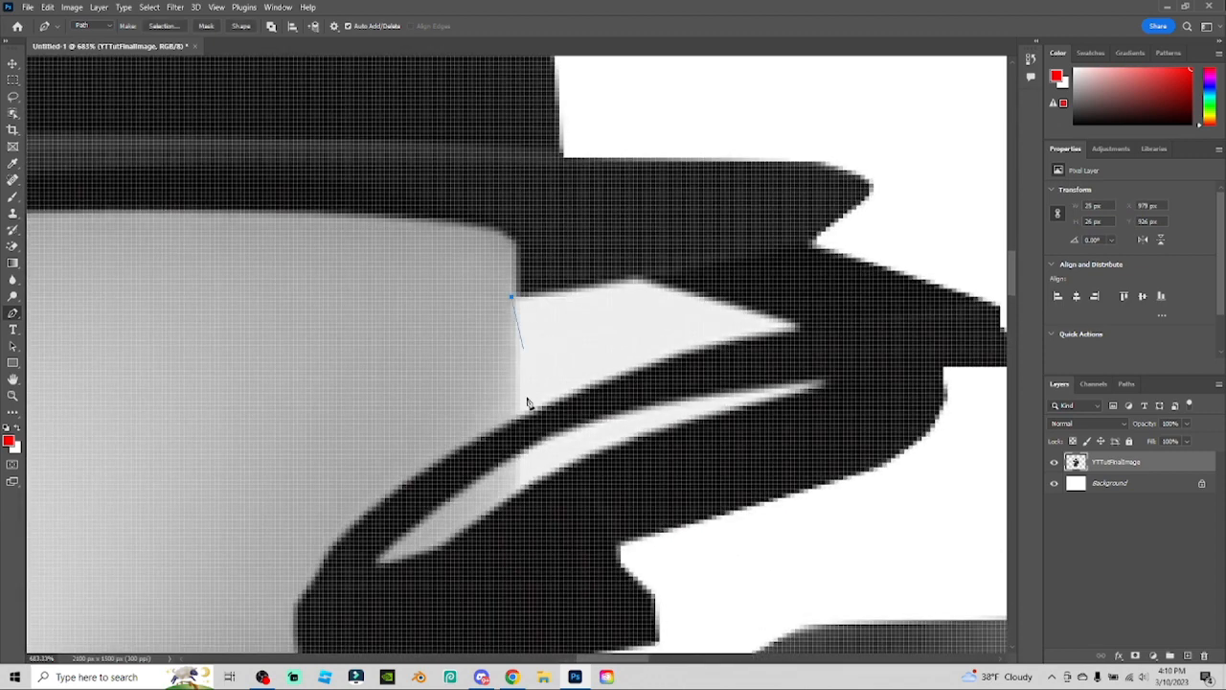
pyautogui.click(668, 355)
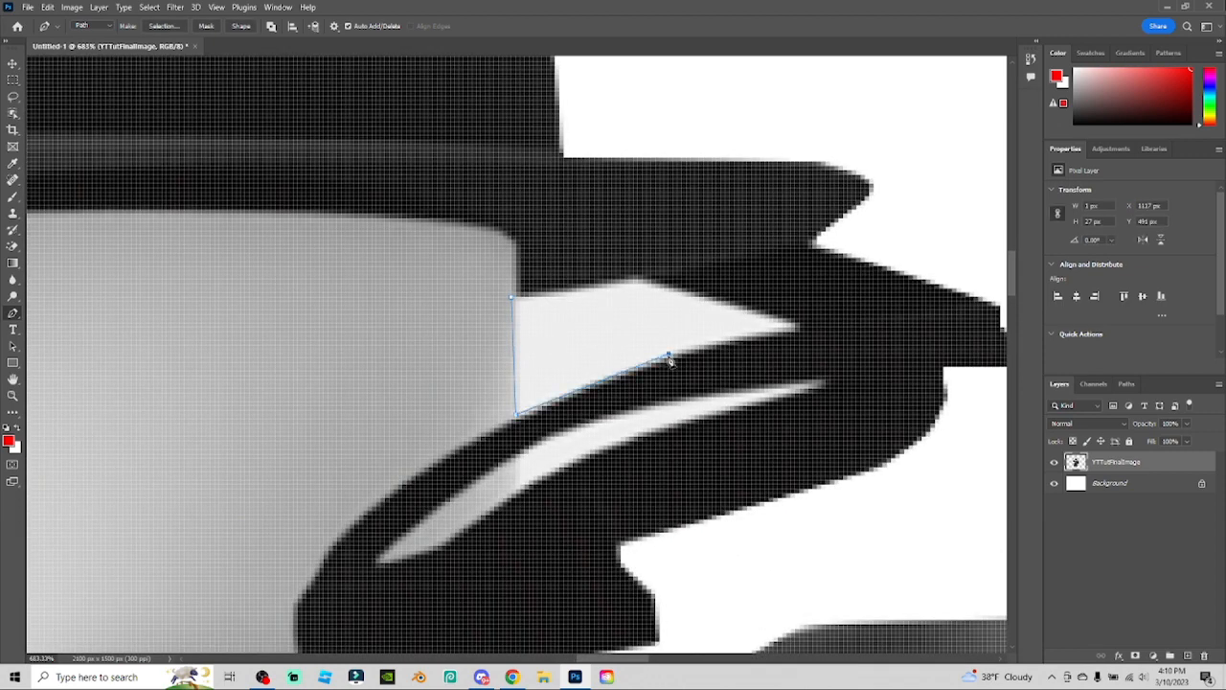
pyautogui.click(638, 281)
pyautogui.press('Return')
pyautogui.press('Delete')
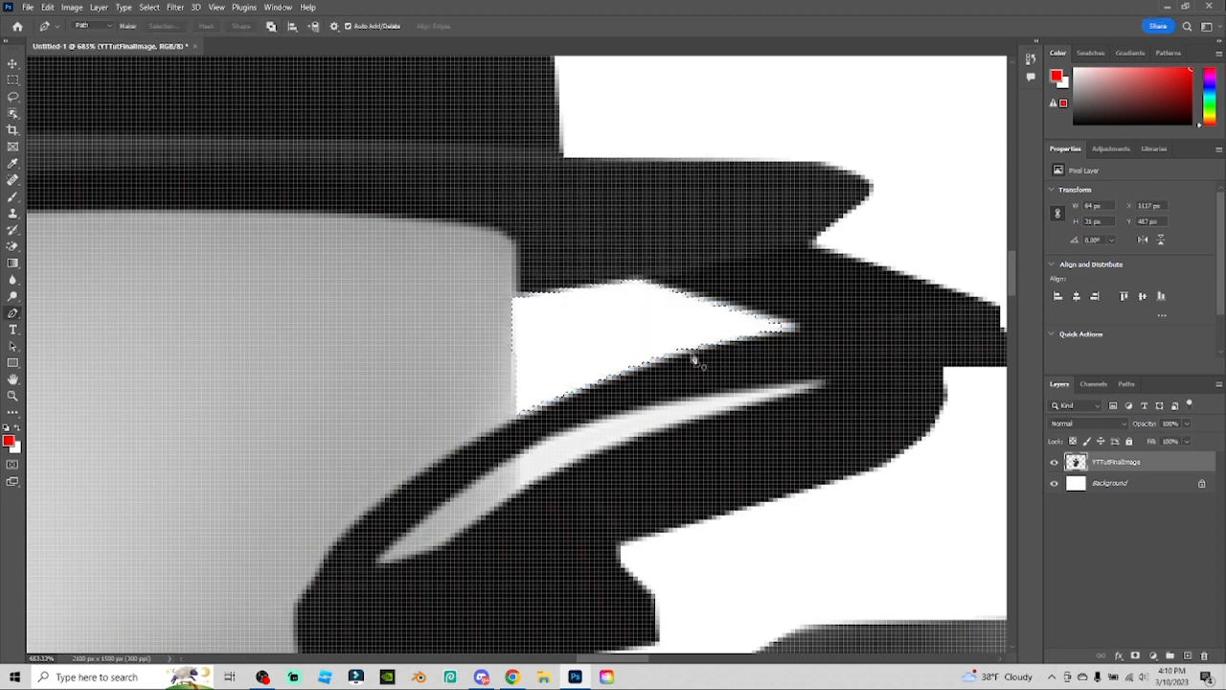
# Outline the light sliver outside the head within the black strand with the Pen tool, select it, delete its contents and clear the selection
pyautogui.click(822, 385)
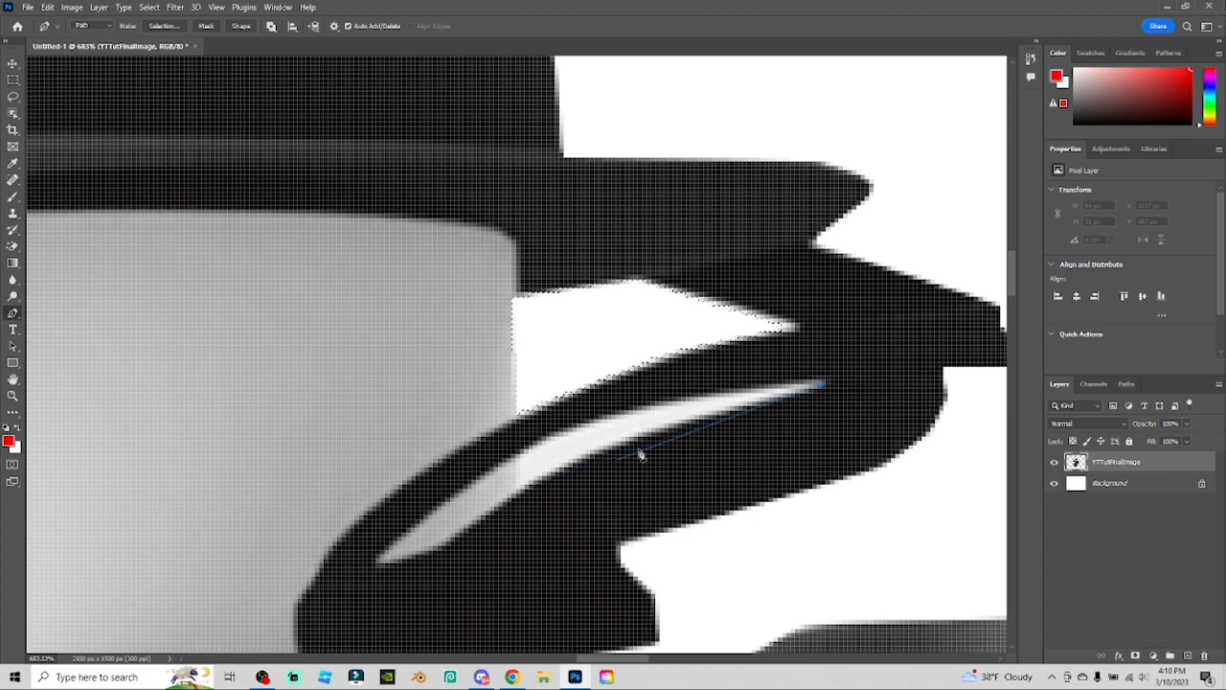
pyautogui.click(671, 429)
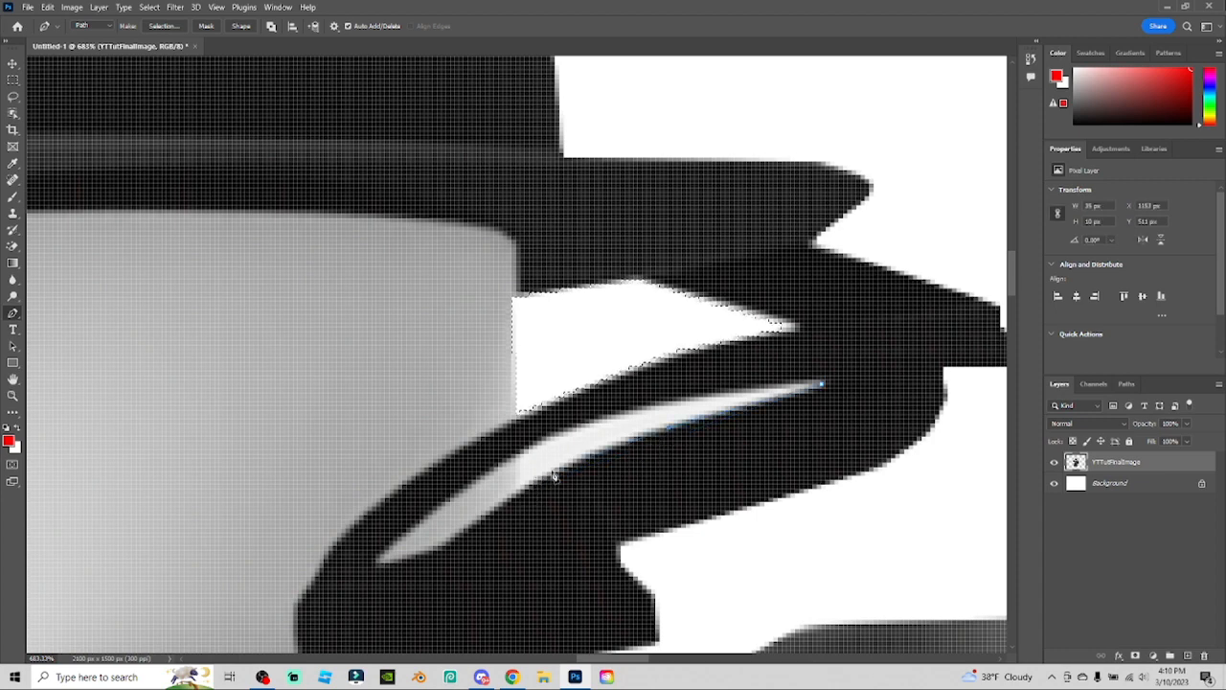
pyautogui.click(552, 471)
pyautogui.click(525, 487)
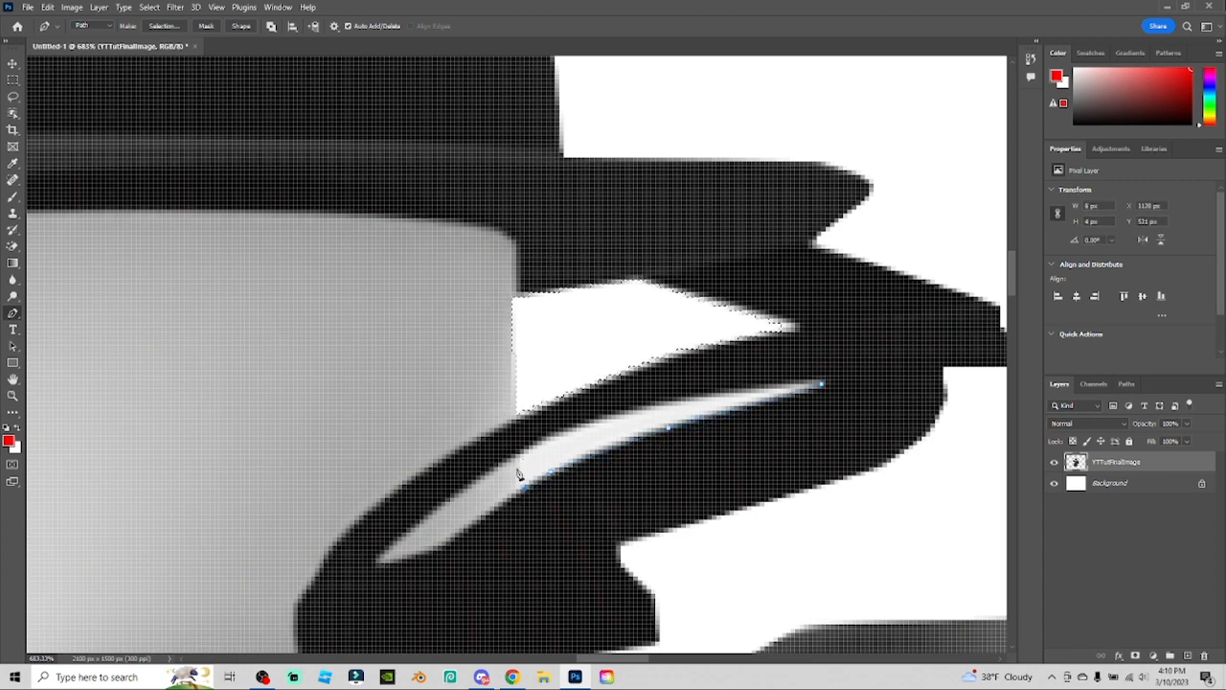
pyautogui.click(517, 457)
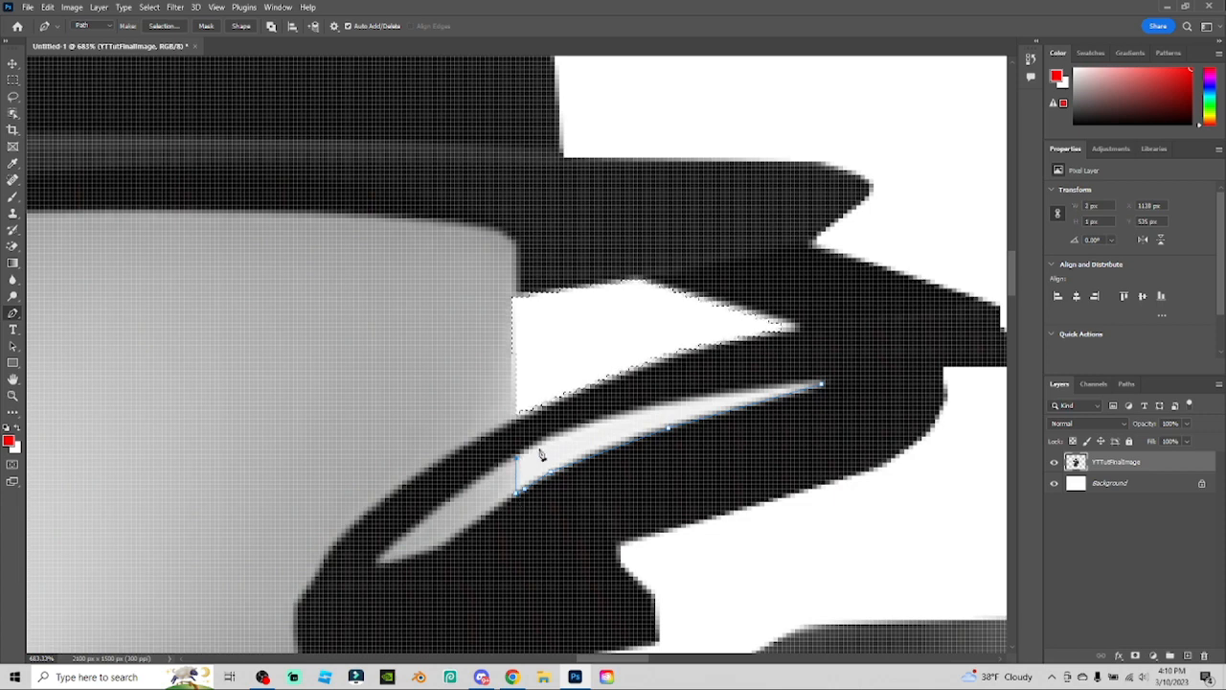
pyautogui.click(631, 411)
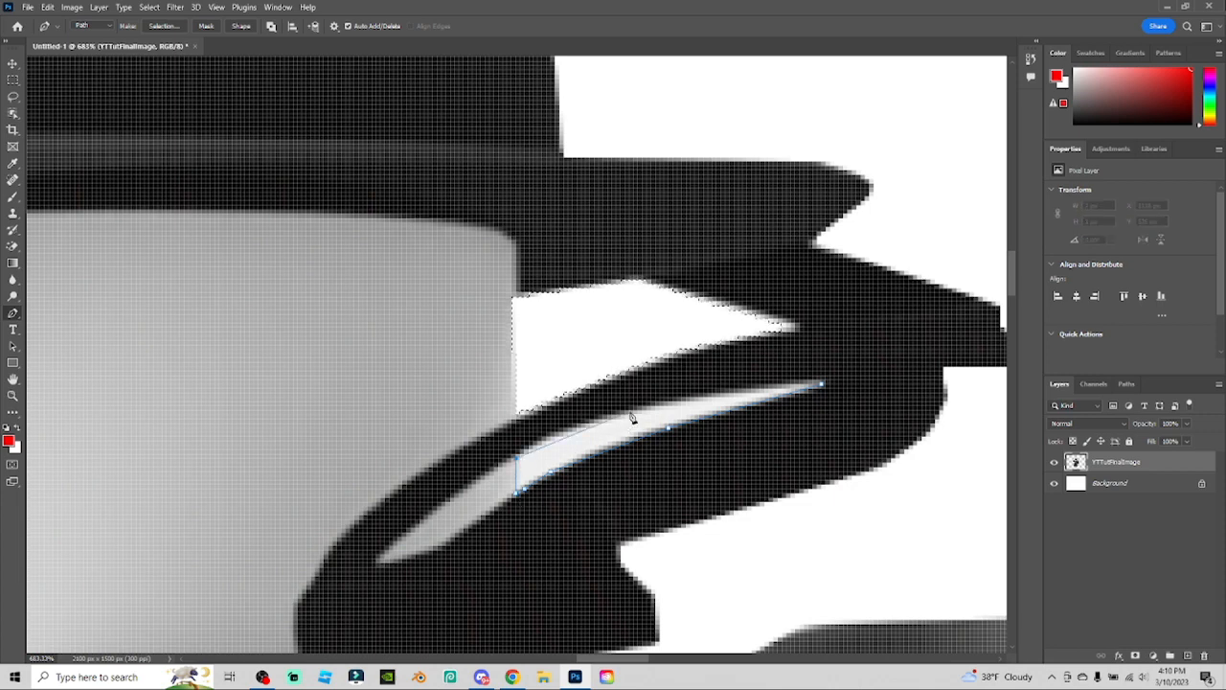
pyautogui.click(821, 386)
pyautogui.press('Return')
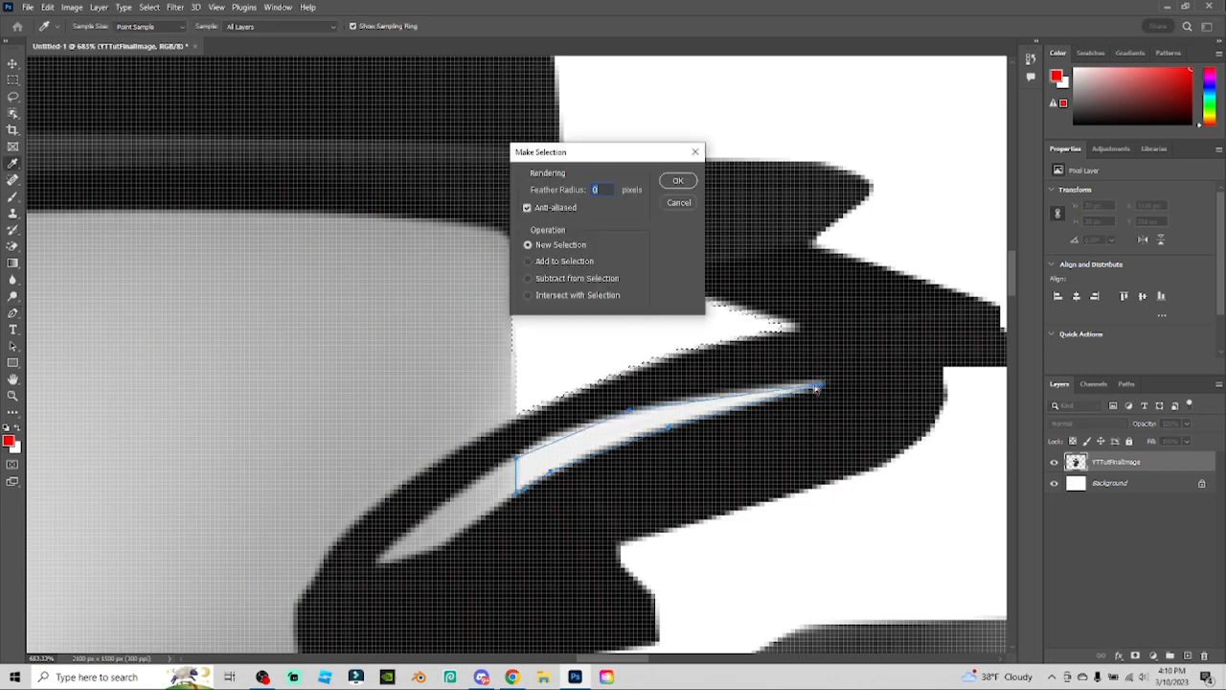
pyautogui.press('Return')
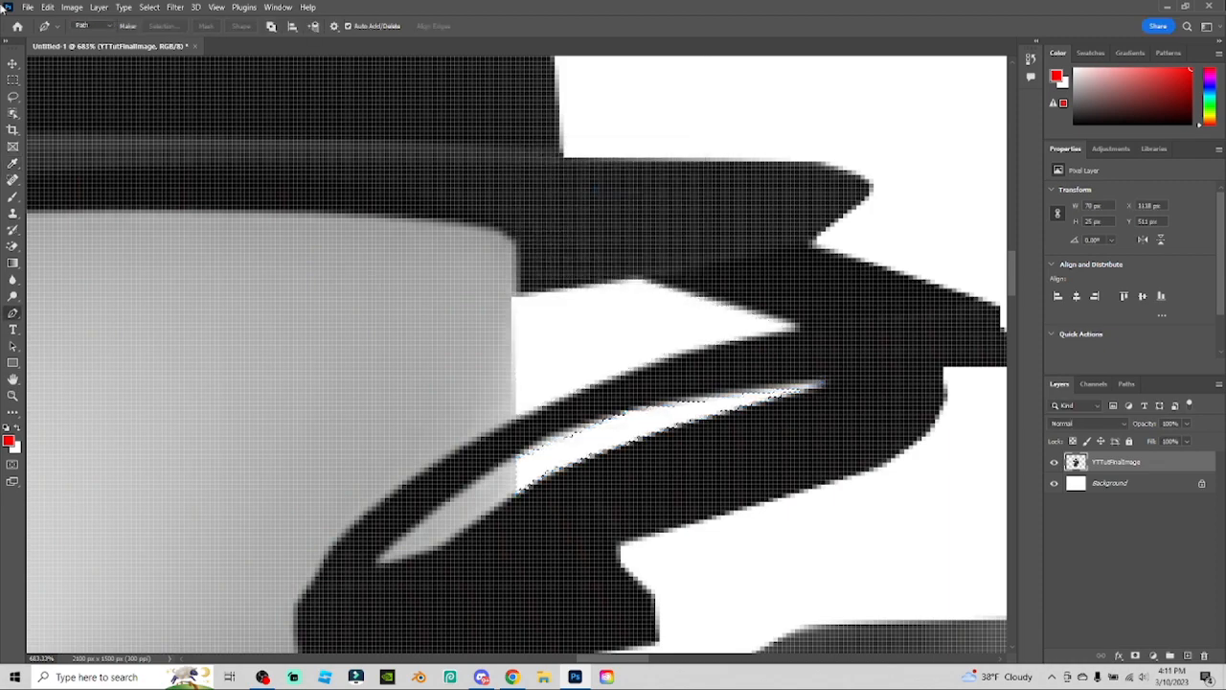
pyautogui.click(13, 63)
pyautogui.keyDown('alt'); pyautogui.scroll(-8, 627, 392); pyautogui.keyUp('alt')
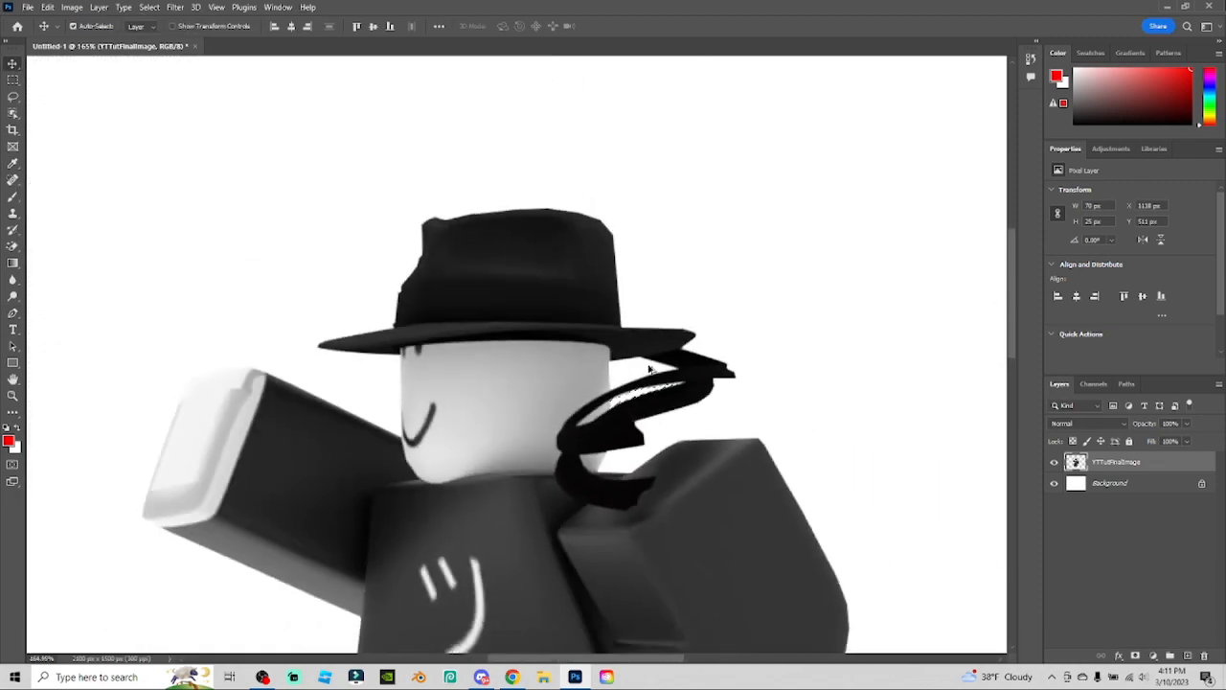
pyautogui.scroll(-5, 867, 391)
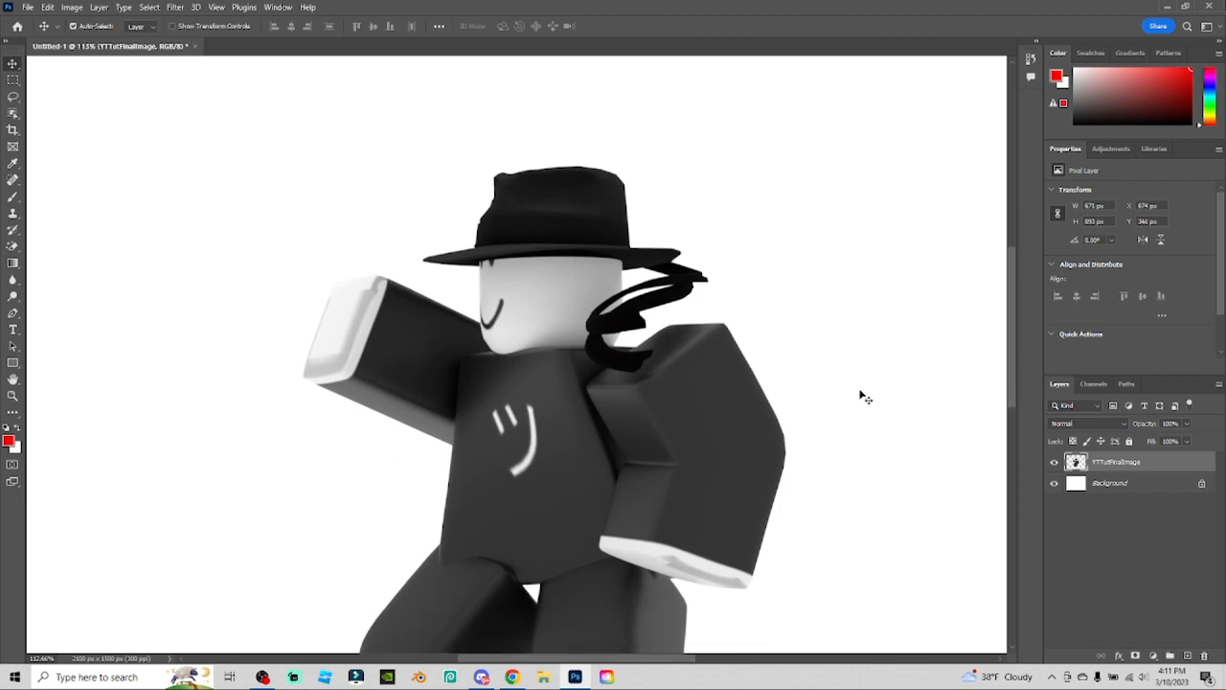
# Move the cut-out avatar to the lower-right area of the canvas, at about X 1240 px and Y 525 px
pyautogui.keyDown('alt'); pyautogui.scroll(-3, 795, 387); pyautogui.keyUp('alt')
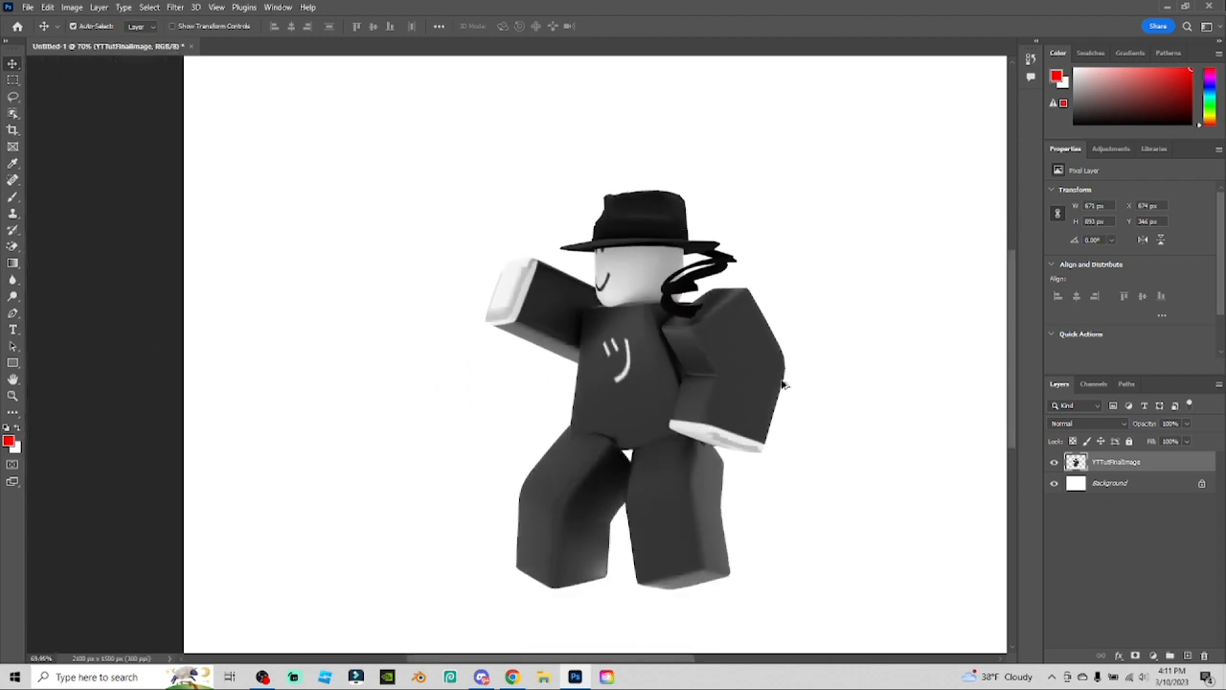
pyautogui.keyDown('alt'); pyautogui.scroll(-1, 855, 458); pyautogui.keyUp('alt')
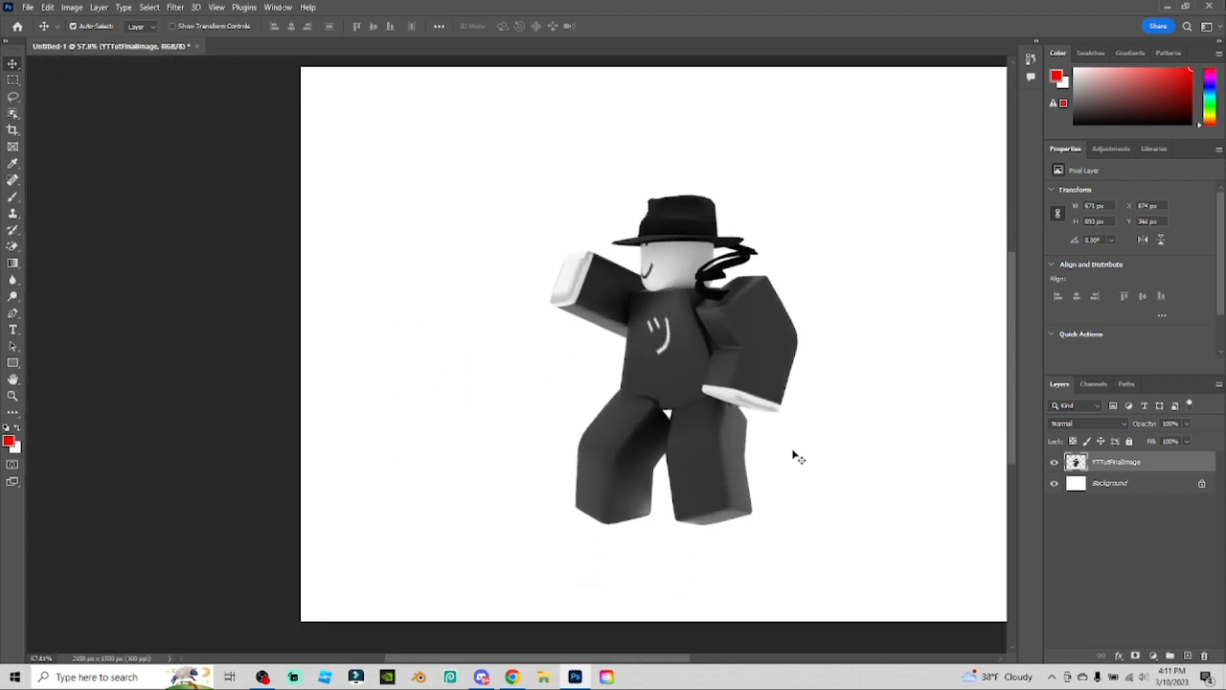
pyautogui.keyDown('ctrl'); pyautogui.scroll(-3, 794, 454); pyautogui.keyUp('ctrl')
pyautogui.moveTo(575, 450); pyautogui.dragTo(685, 419)
pyautogui.scroll(-4, 812, 429)
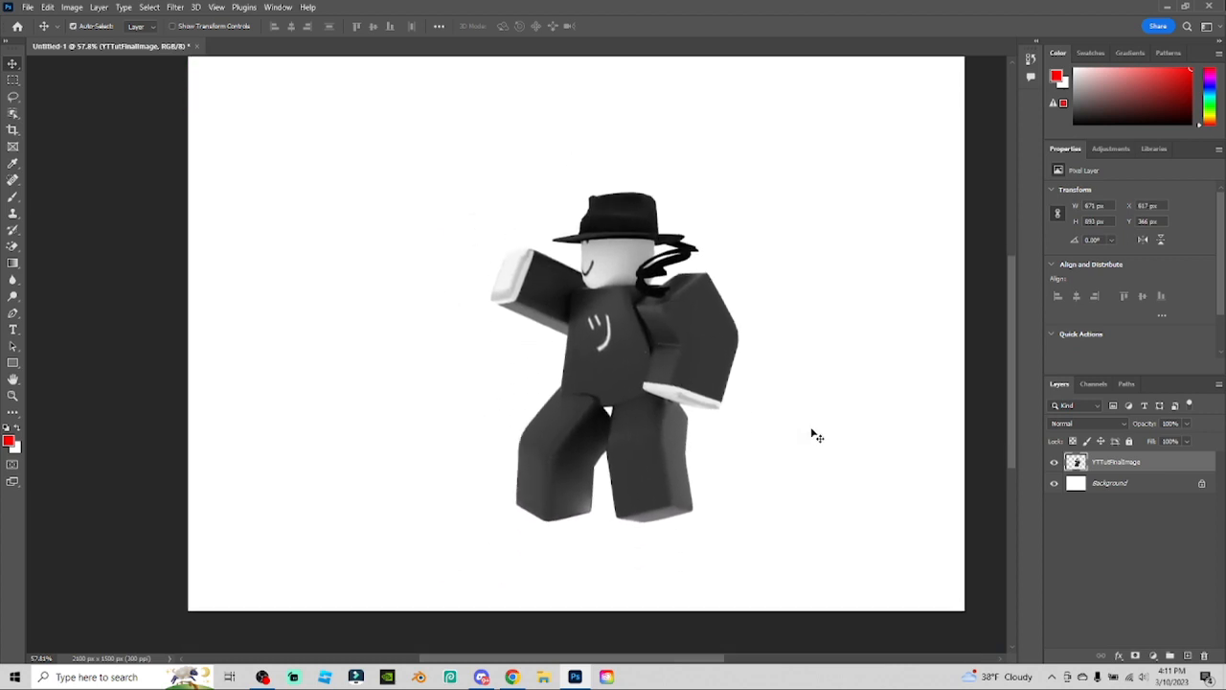
pyautogui.scroll(4, 812, 430)
pyautogui.scroll(-1, 766, 473)
pyautogui.scroll(-1, 767, 476)
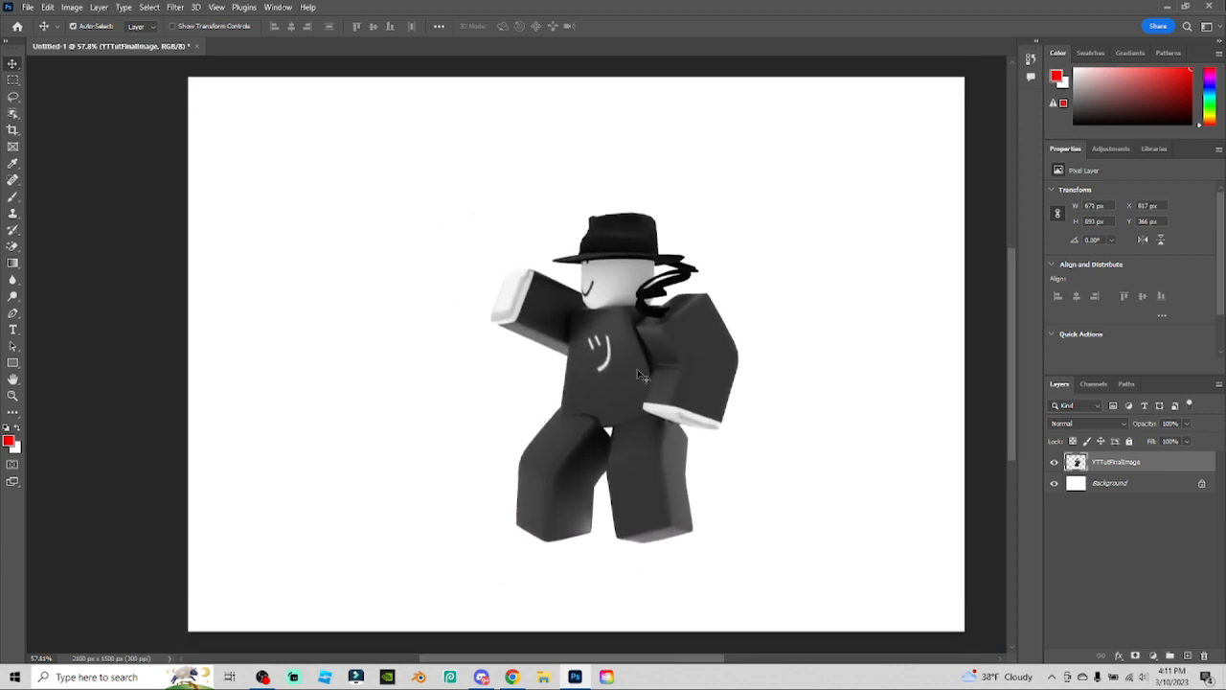
pyautogui.keyDown('alt'); pyautogui.scroll(4, 613, 460); pyautogui.keyUp('alt')
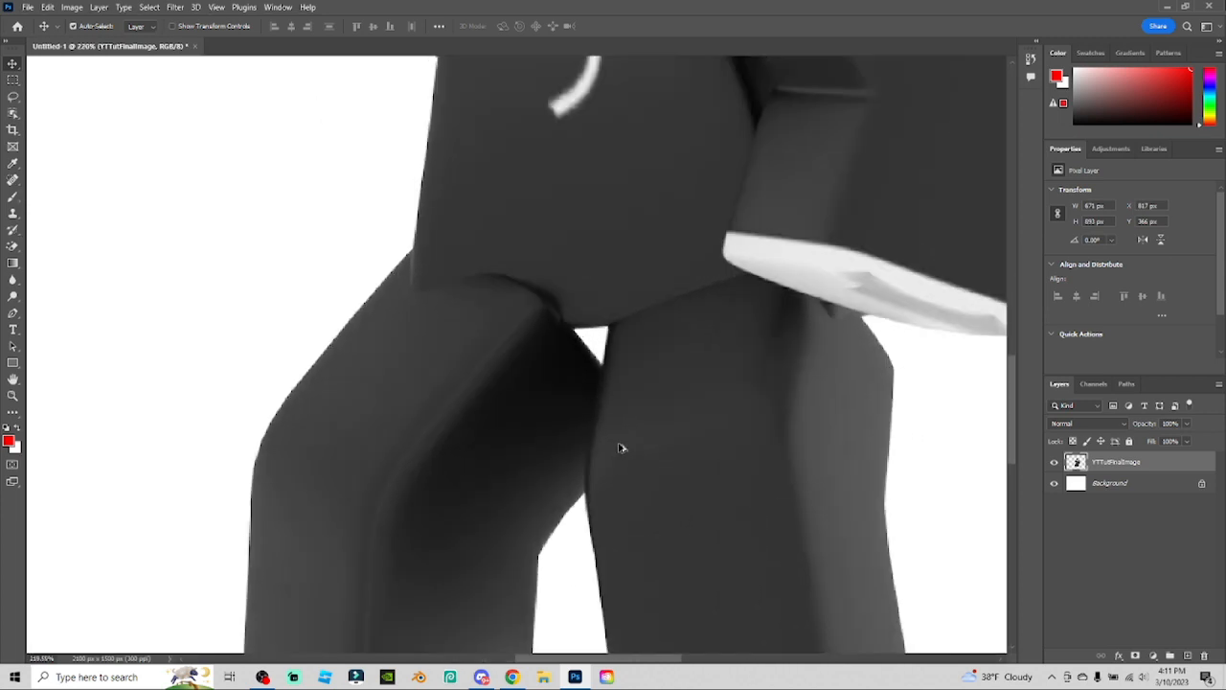
pyautogui.keyDown('alt'); pyautogui.scroll(-4, 621, 436); pyautogui.keyUp('alt')
pyautogui.keyDown('alt'); pyautogui.scroll(-2, 625, 395); pyautogui.keyUp('alt')
pyautogui.moveTo(593, 383); pyautogui.dragTo(694, 390)
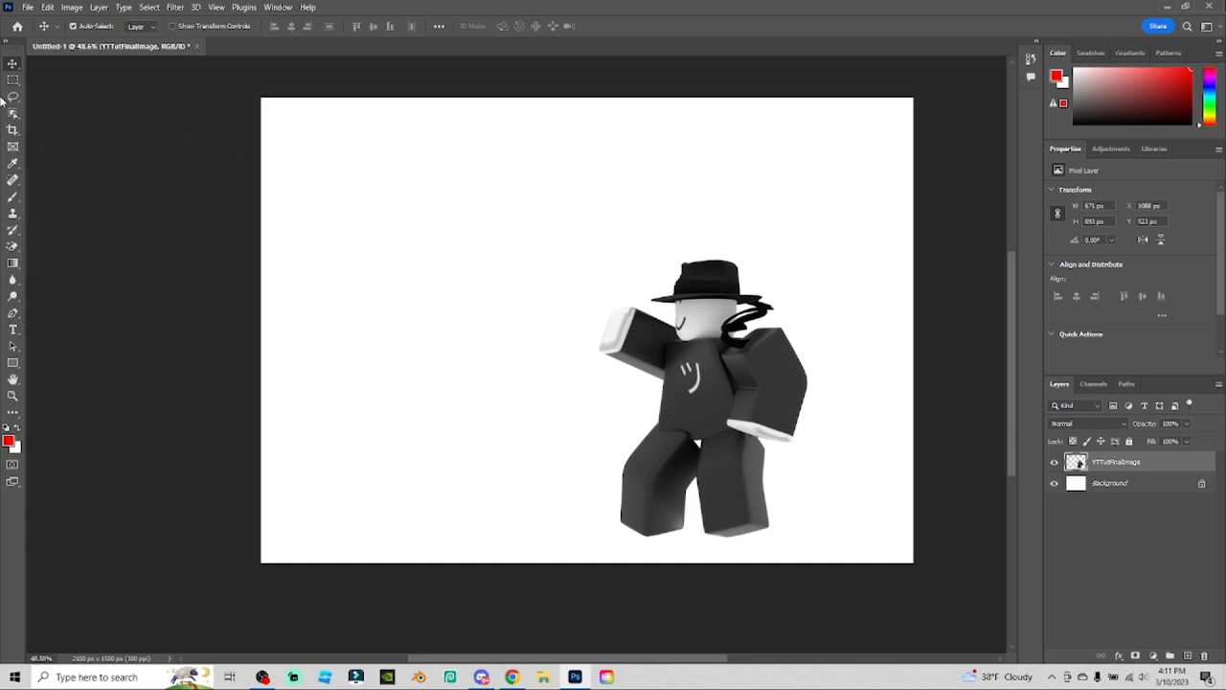
pyautogui.moveTo(710, 373); pyautogui.dragTo(762, 372)
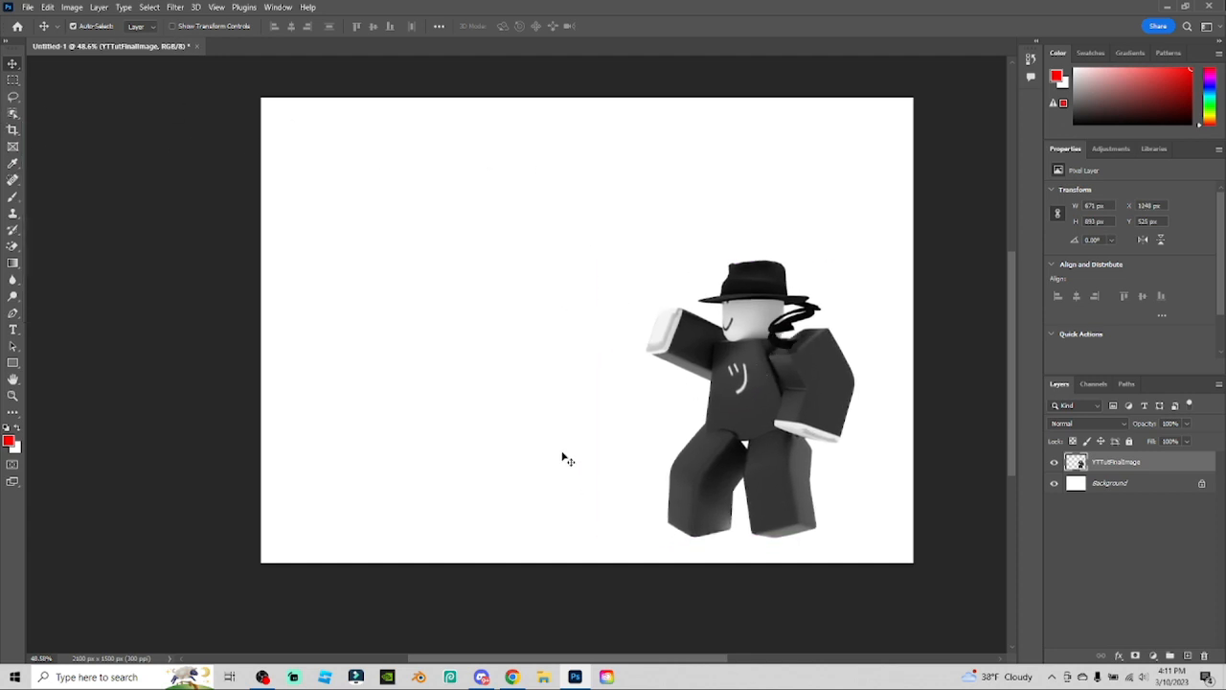
# Switch to Chrome and search the web for "image of bird" in the Creator Dashboard tab
pyautogui.click(512, 676)
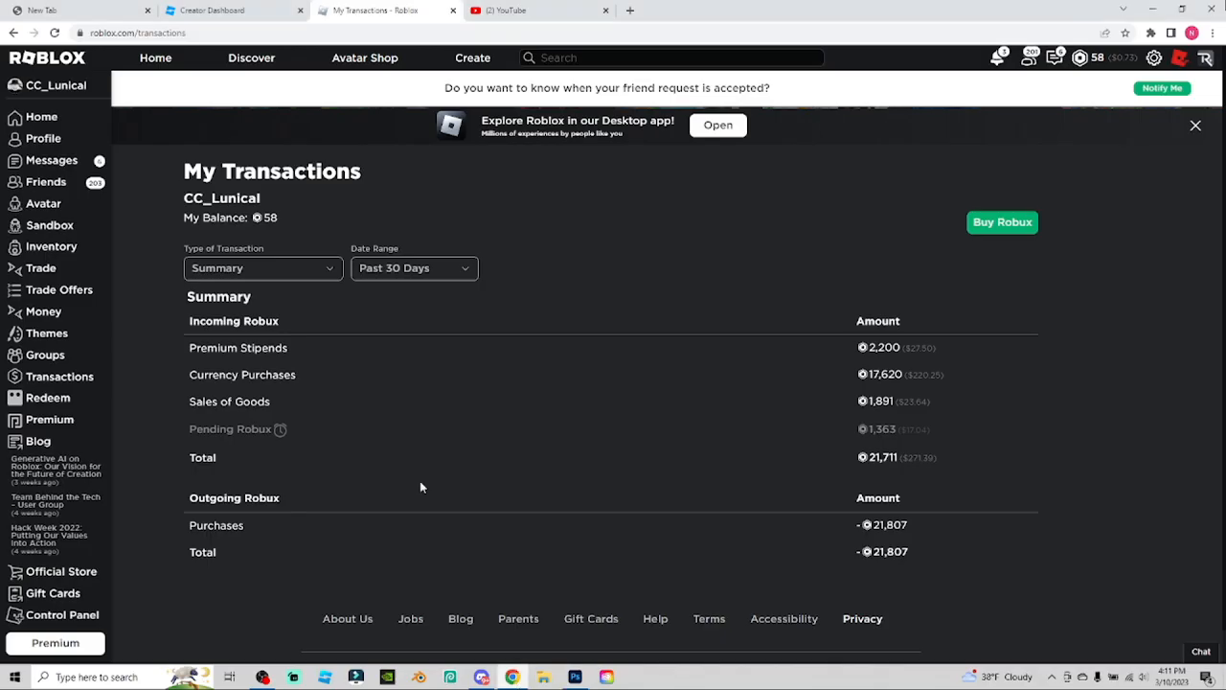
pyautogui.click(227, 11)
pyautogui.click(314, 32)
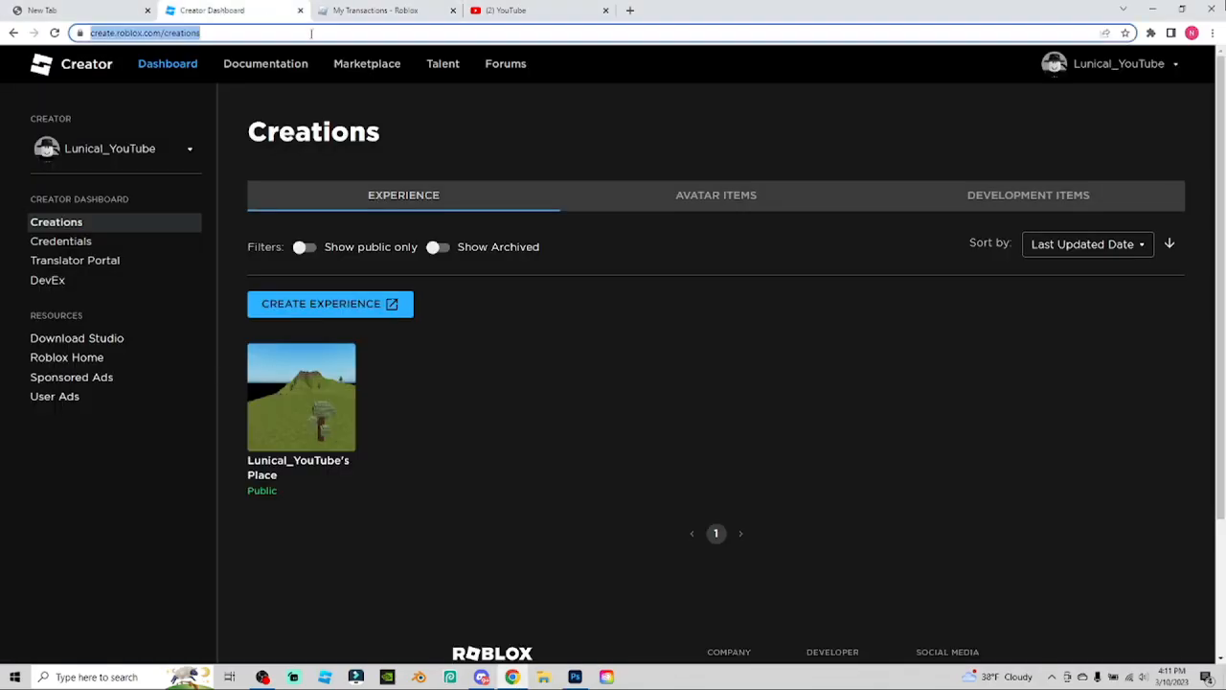
pyautogui.press('BackSpace')
pyautogui.write('i')
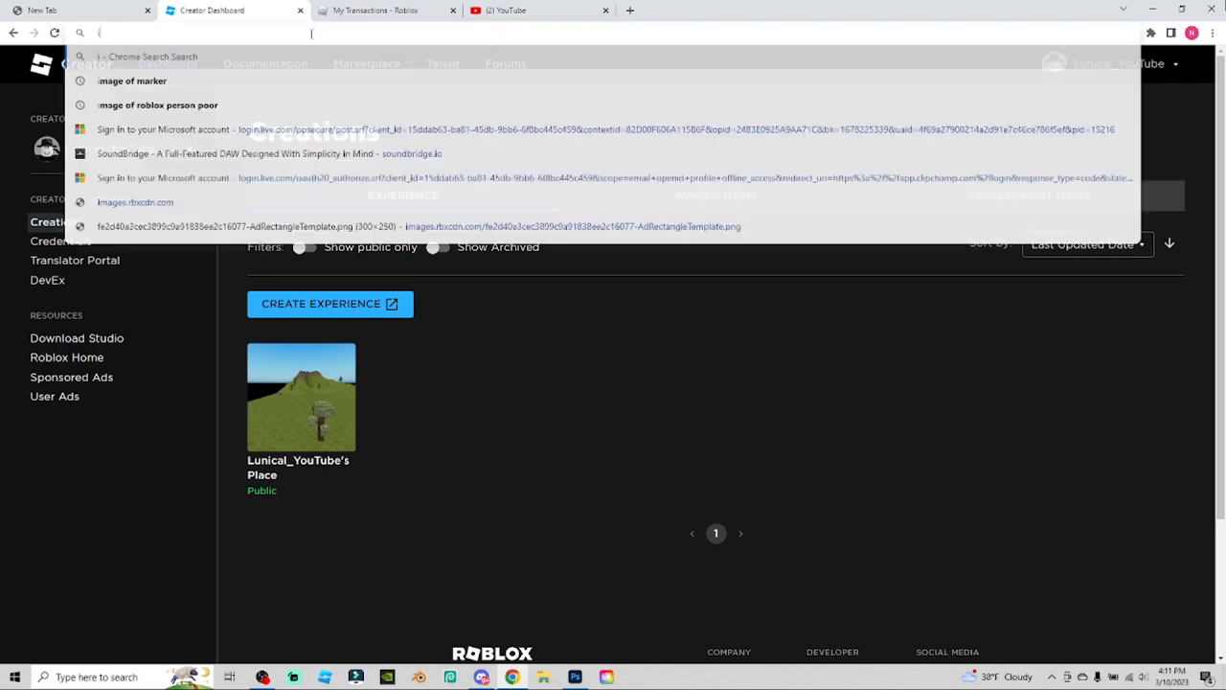
pyautogui.write('mage of bi')
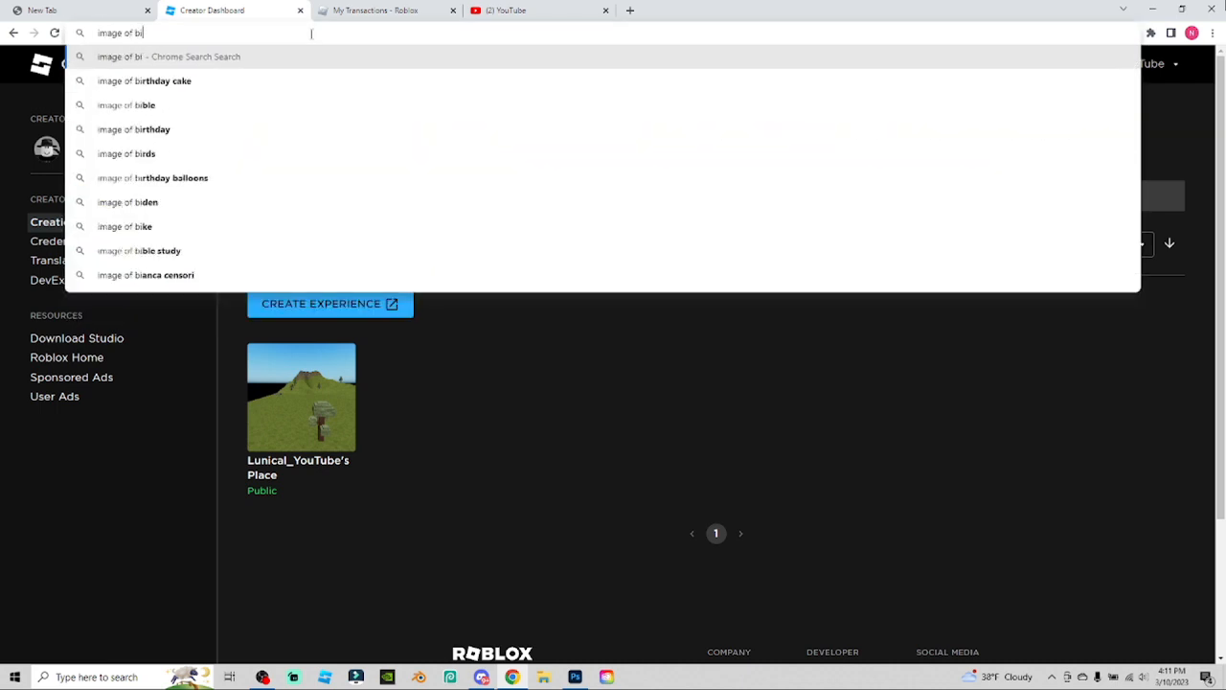
pyautogui.write('rd')
pyautogui.press('Return')
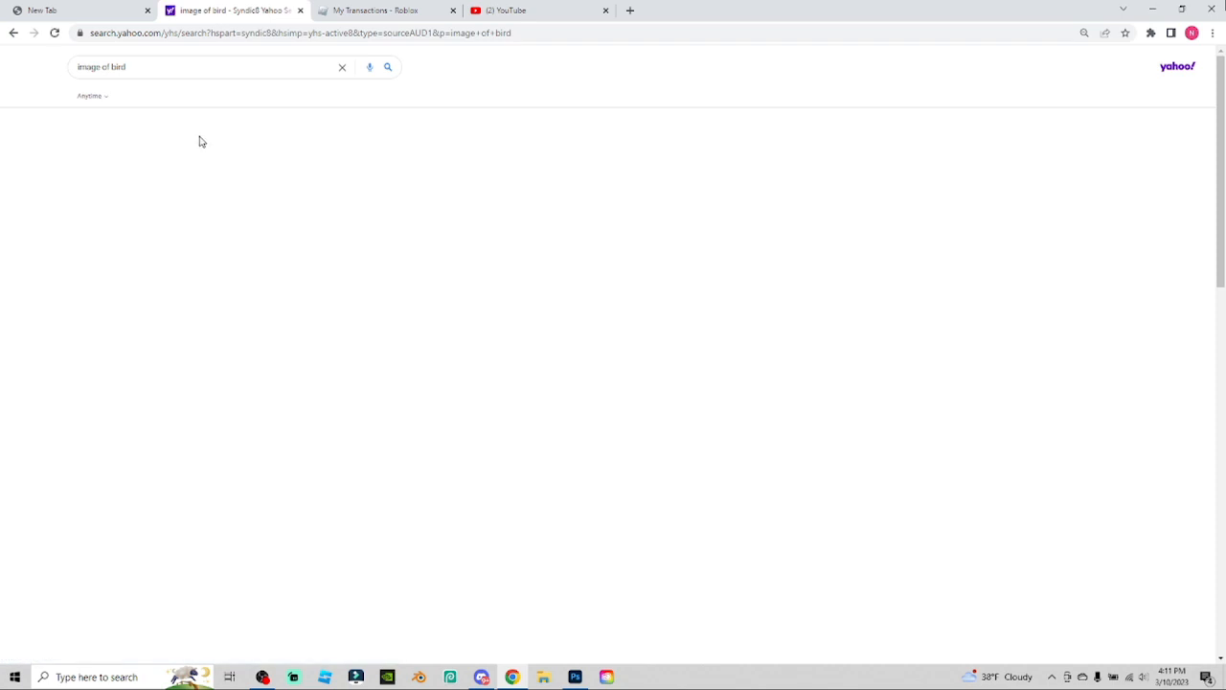
# Look over the bird image results and refine the search to "image of bird white background"
pyautogui.scroll(-6, 216, 242)
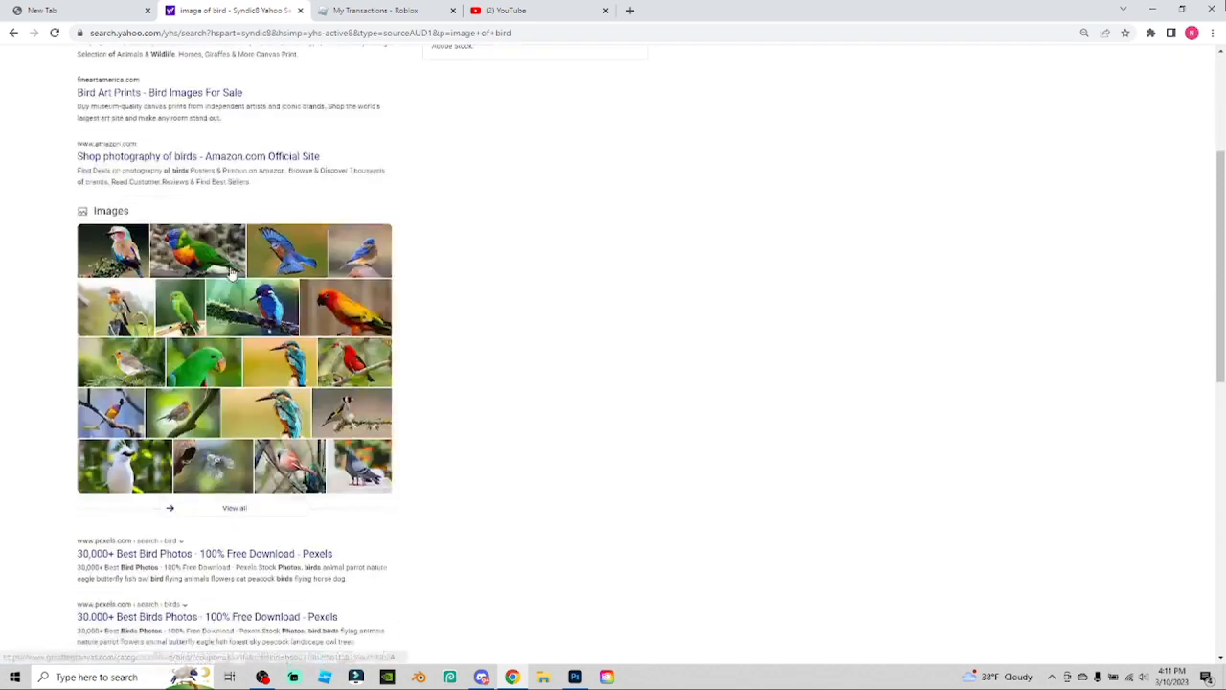
pyautogui.scroll(7, 159, 115)
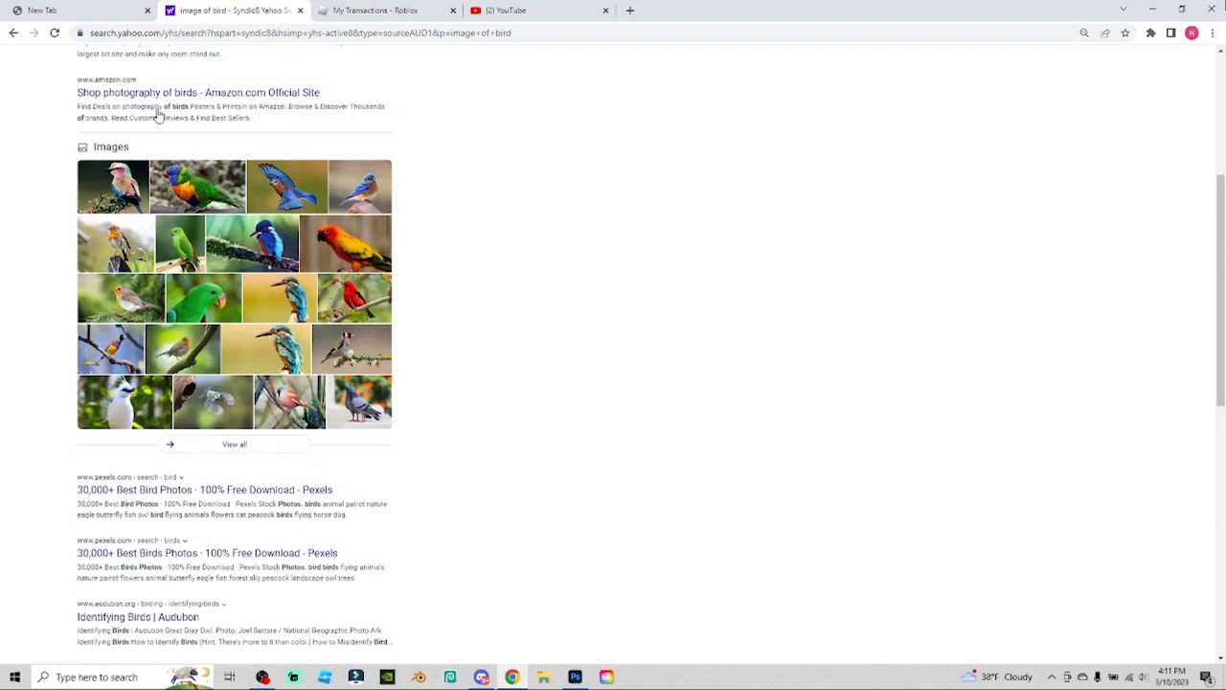
pyautogui.click(149, 67)
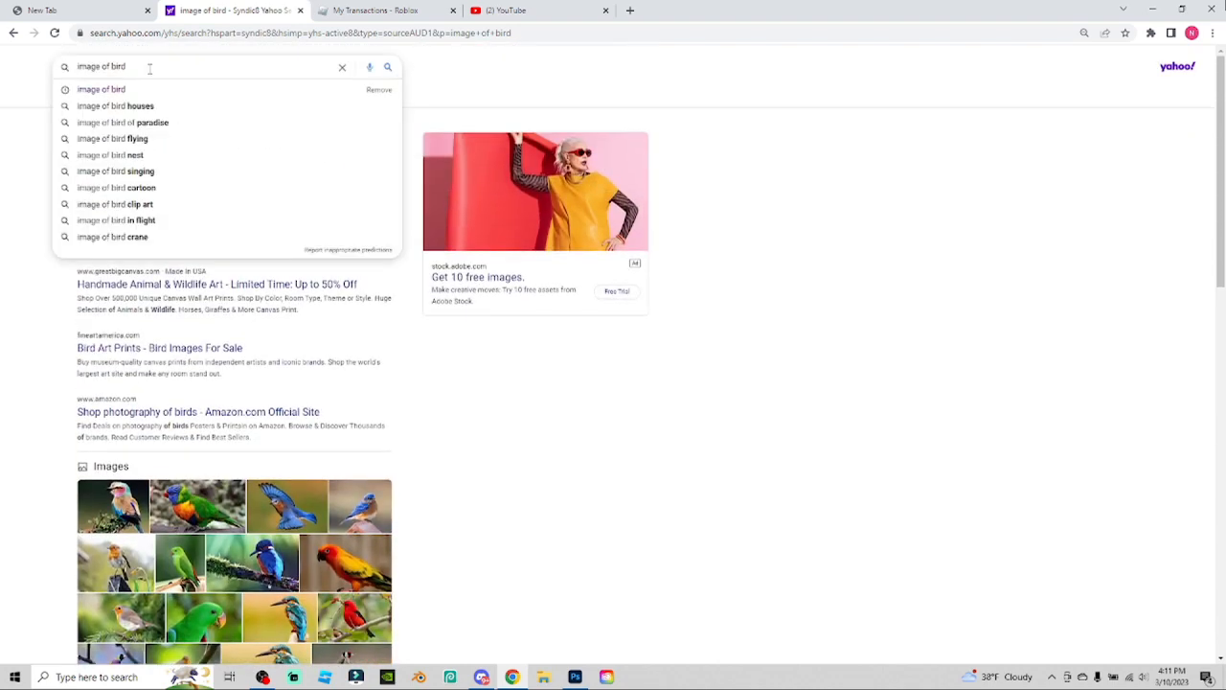
pyautogui.write('white background')
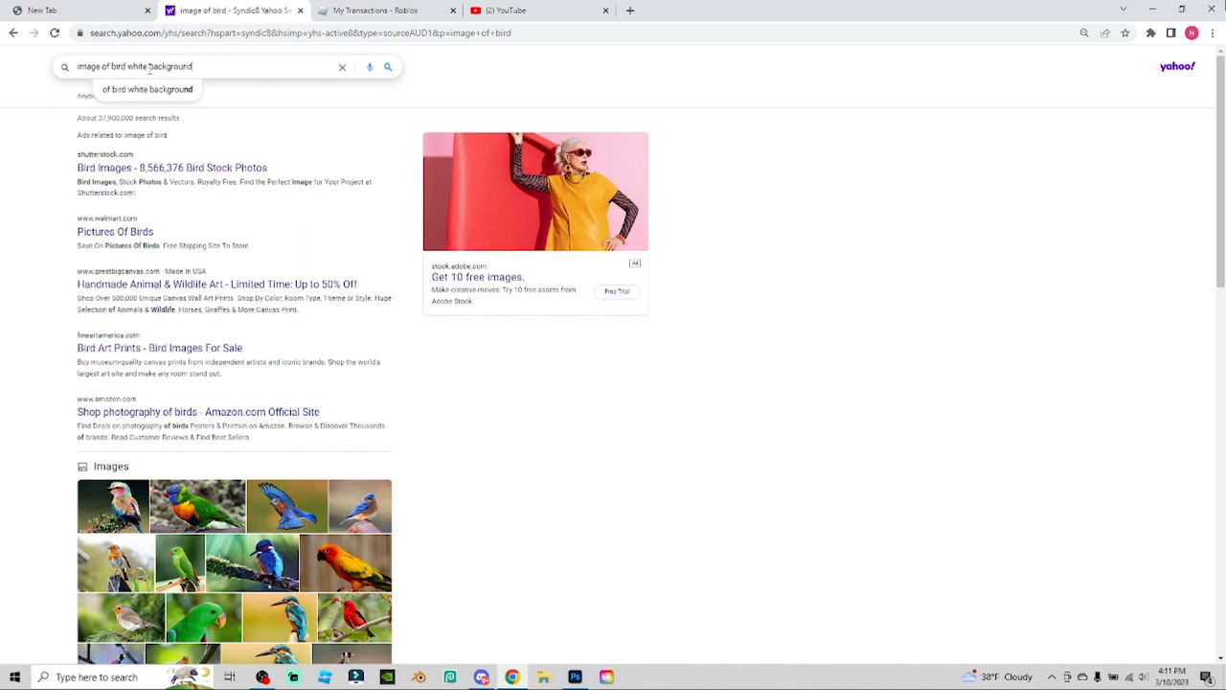
pyautogui.press('Return')
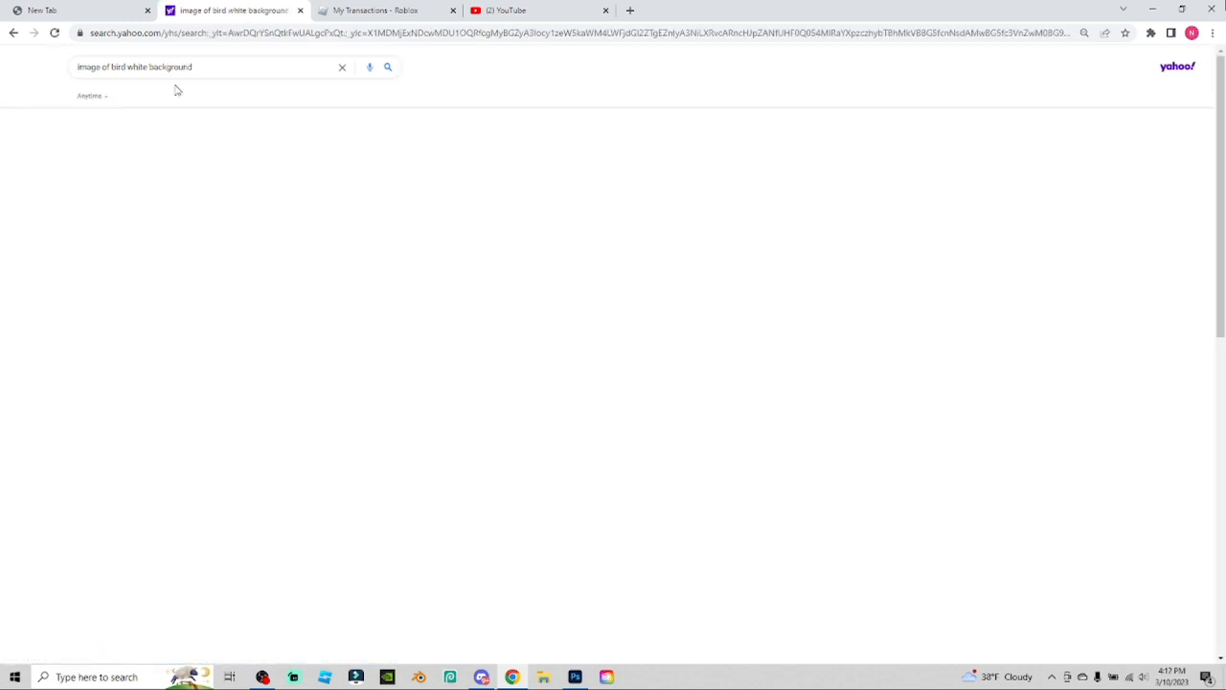
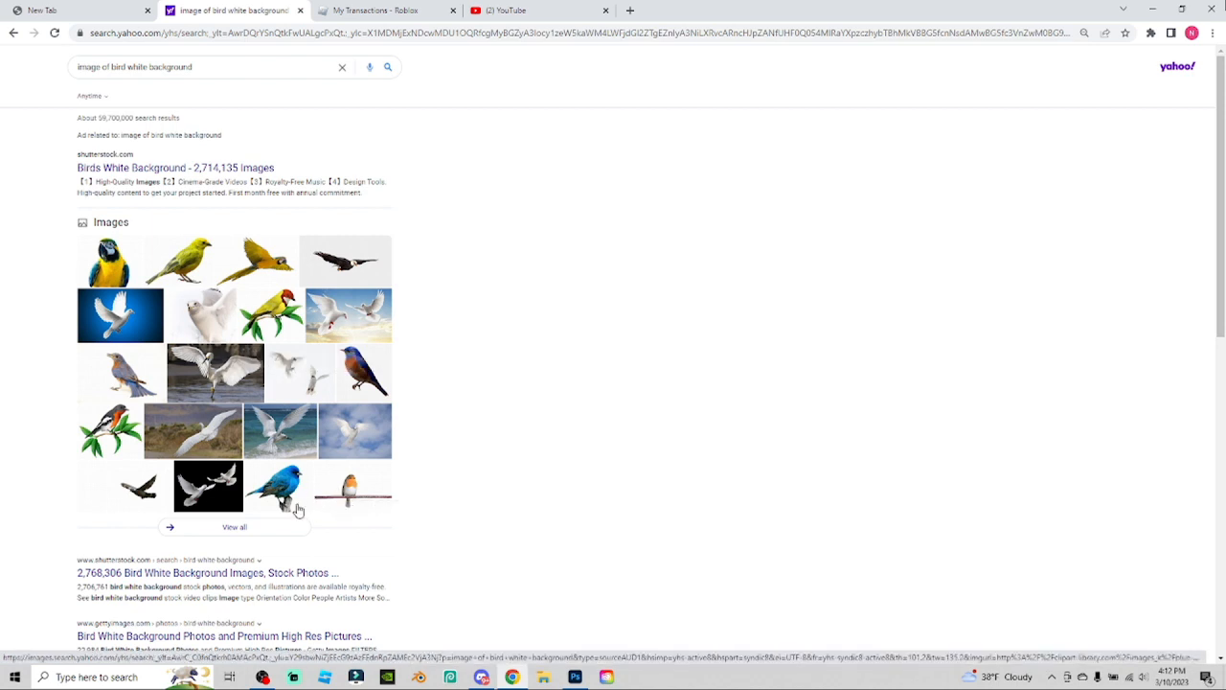
# Open the dark pigeon-in-flight picture and save it to Downloads as the JPEG bird-flight-white-background
pyautogui.click(143, 505)
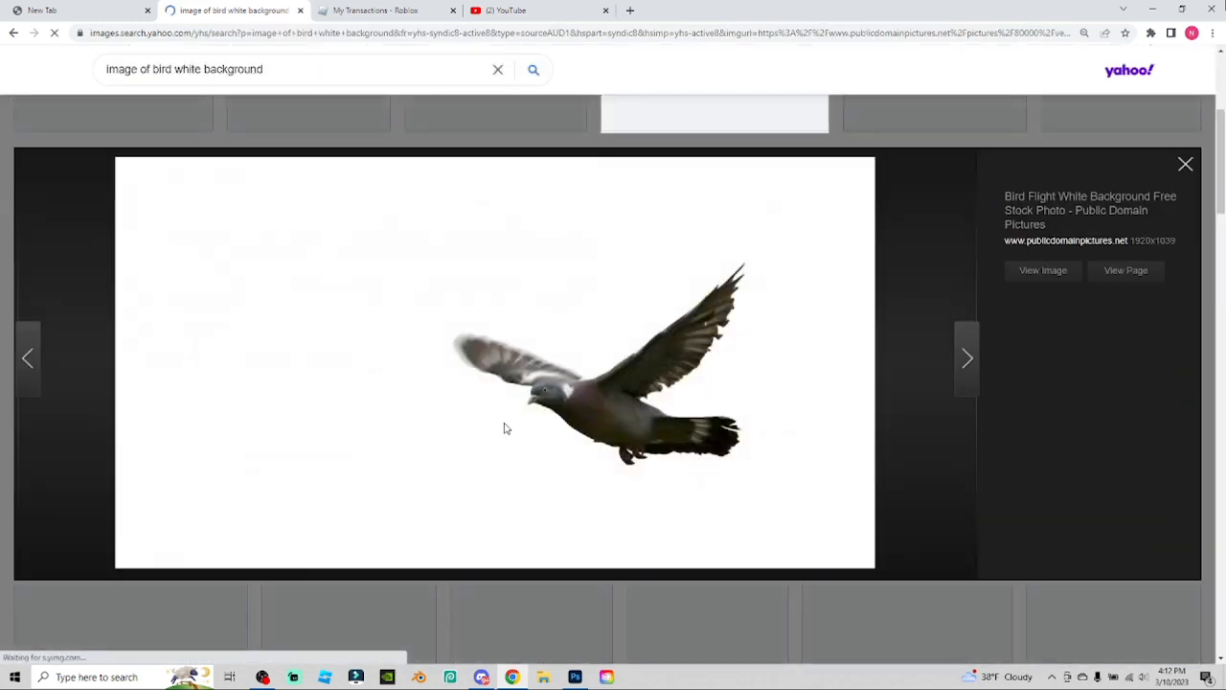
pyautogui.rightClick(506, 424)
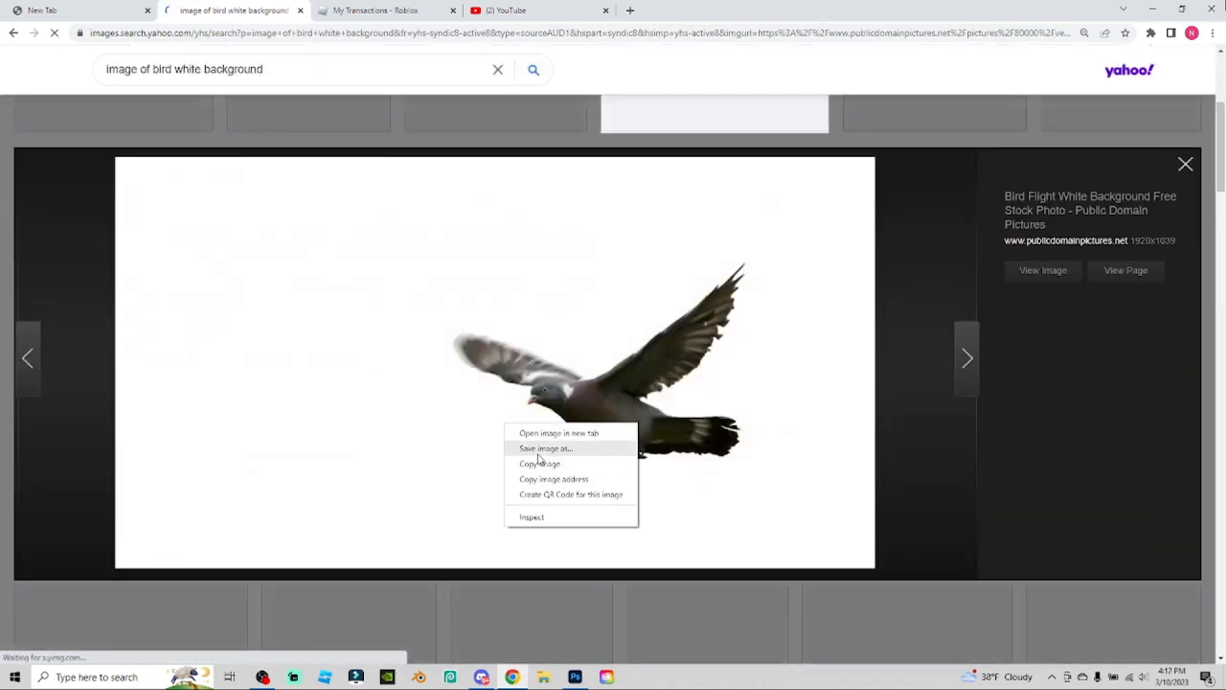
pyautogui.click(538, 451)
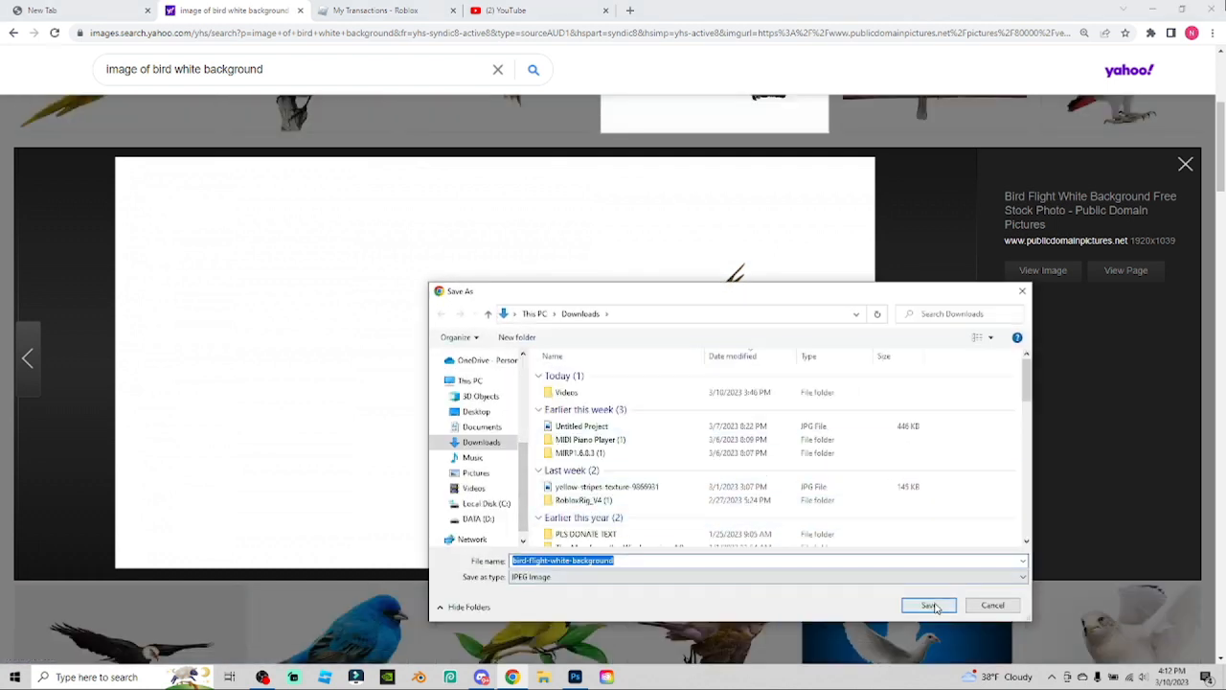
pyautogui.click(928, 605)
# Switch to Photoshop and place the bird-flight-white-background image from Downloads into the document as an embedded file
pyautogui.click(574, 677)
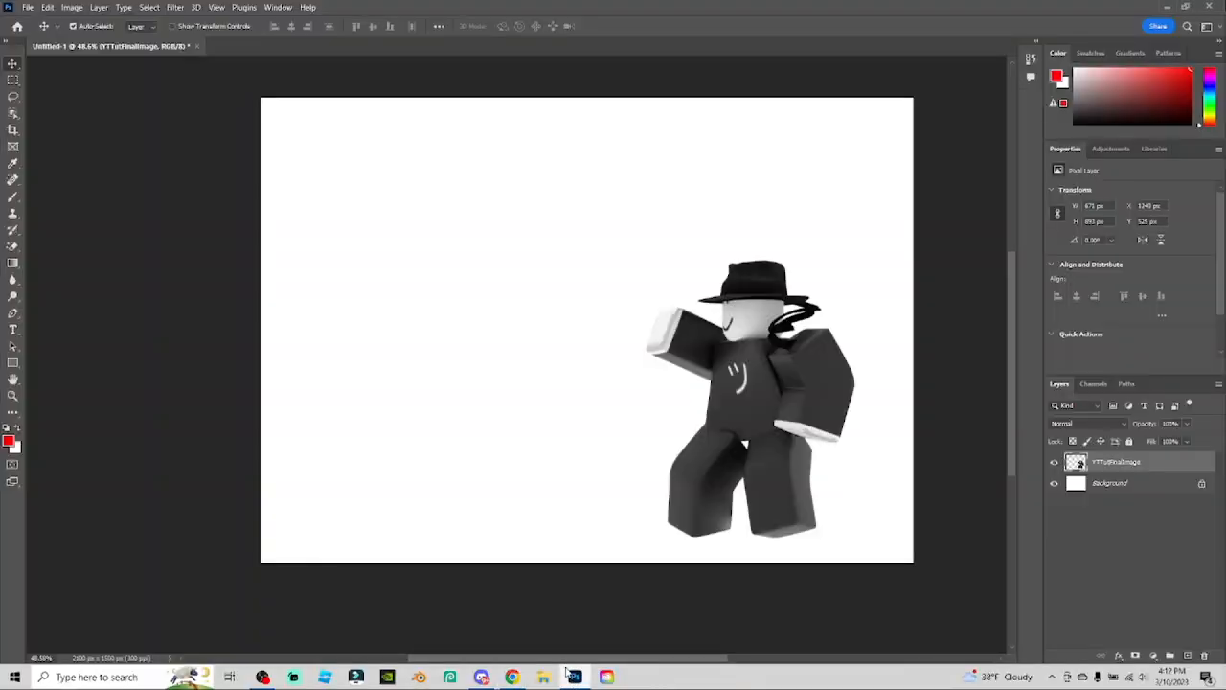
pyautogui.click(28, 7)
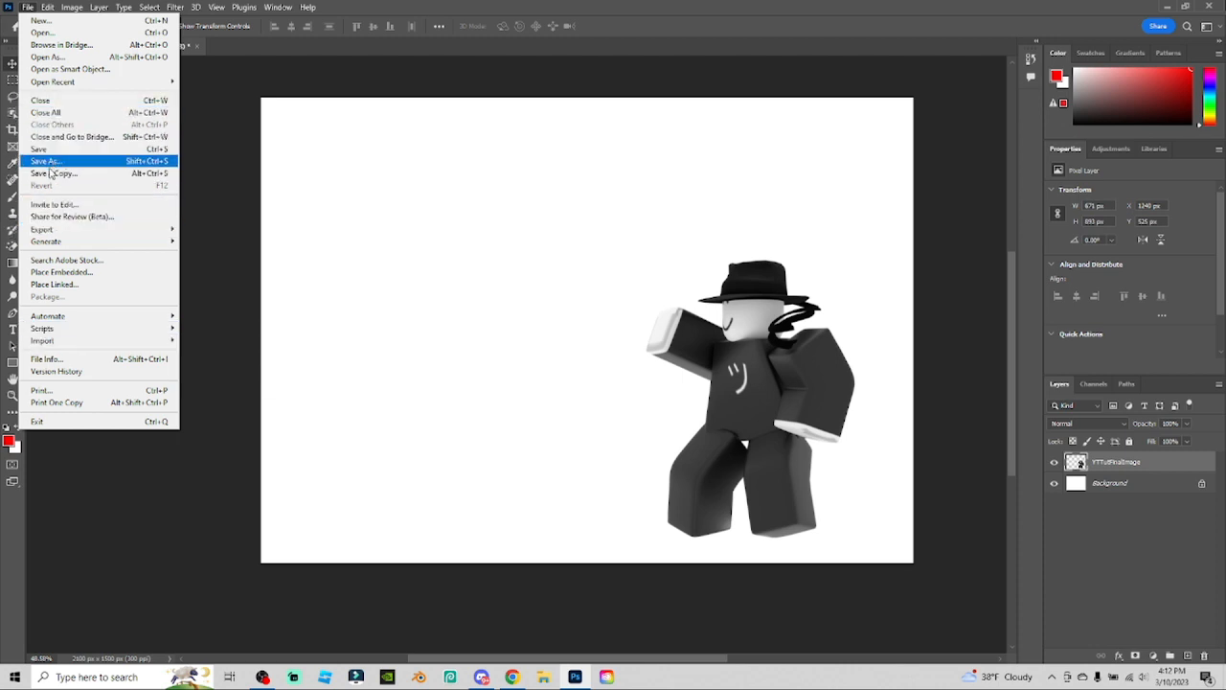
pyautogui.click(51, 272)
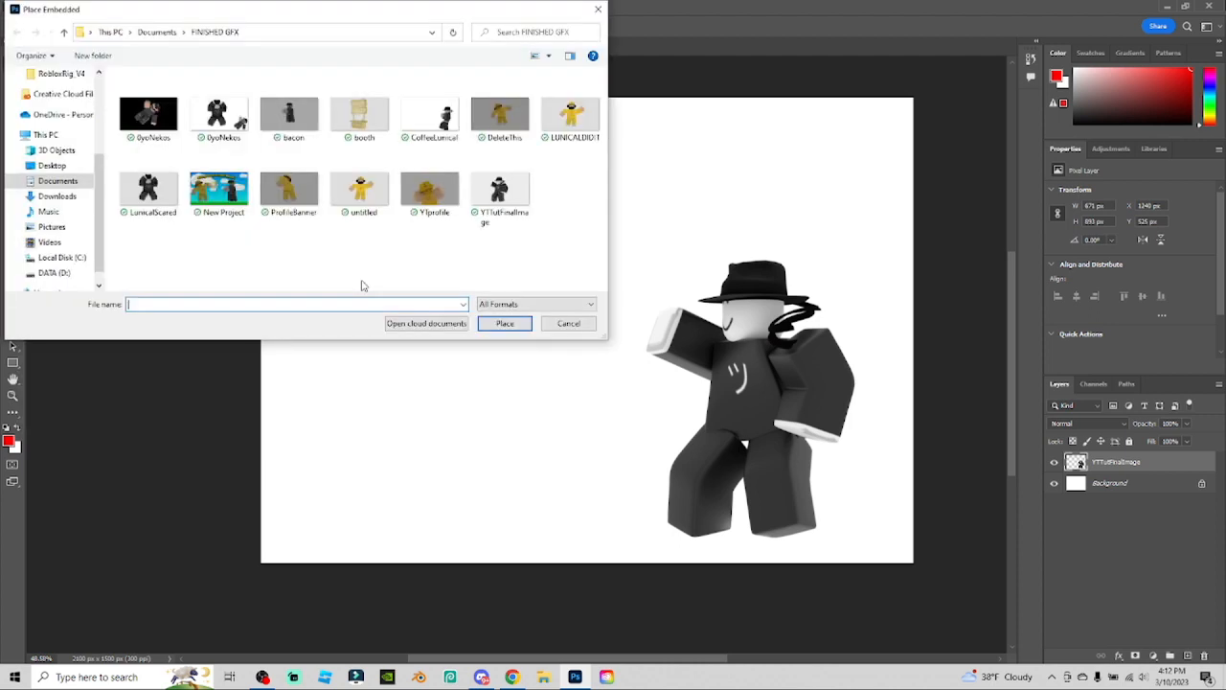
pyautogui.scroll(-1, 53, 187)
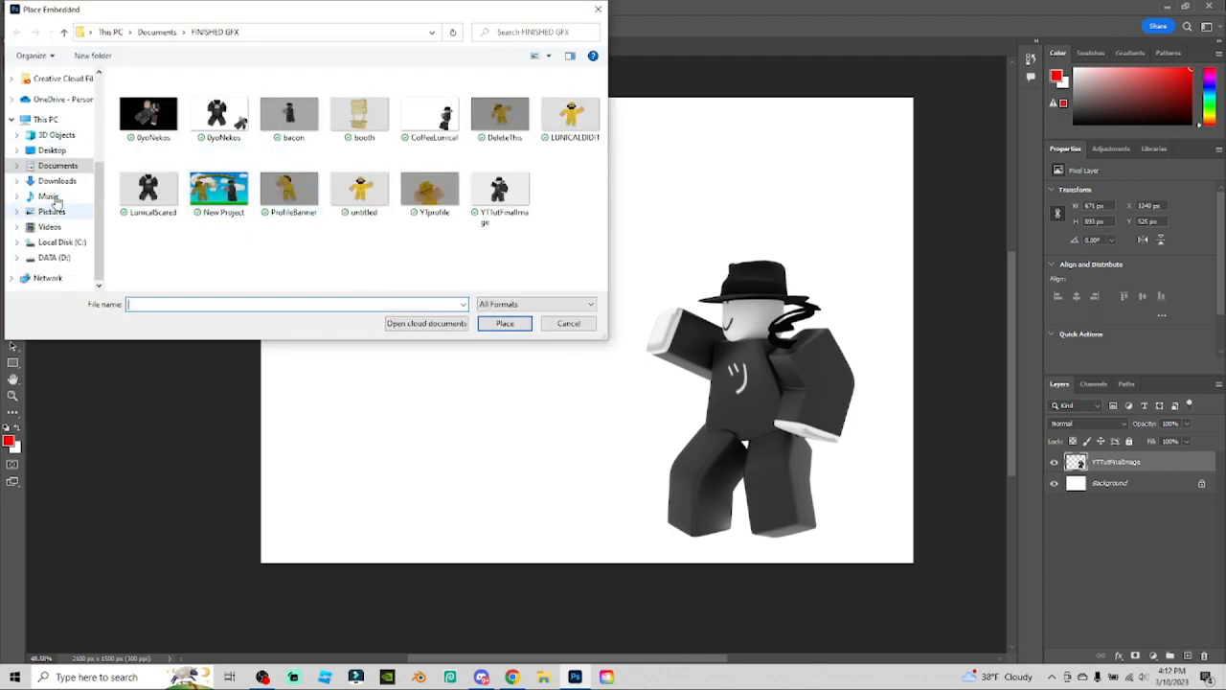
pyautogui.click(58, 181)
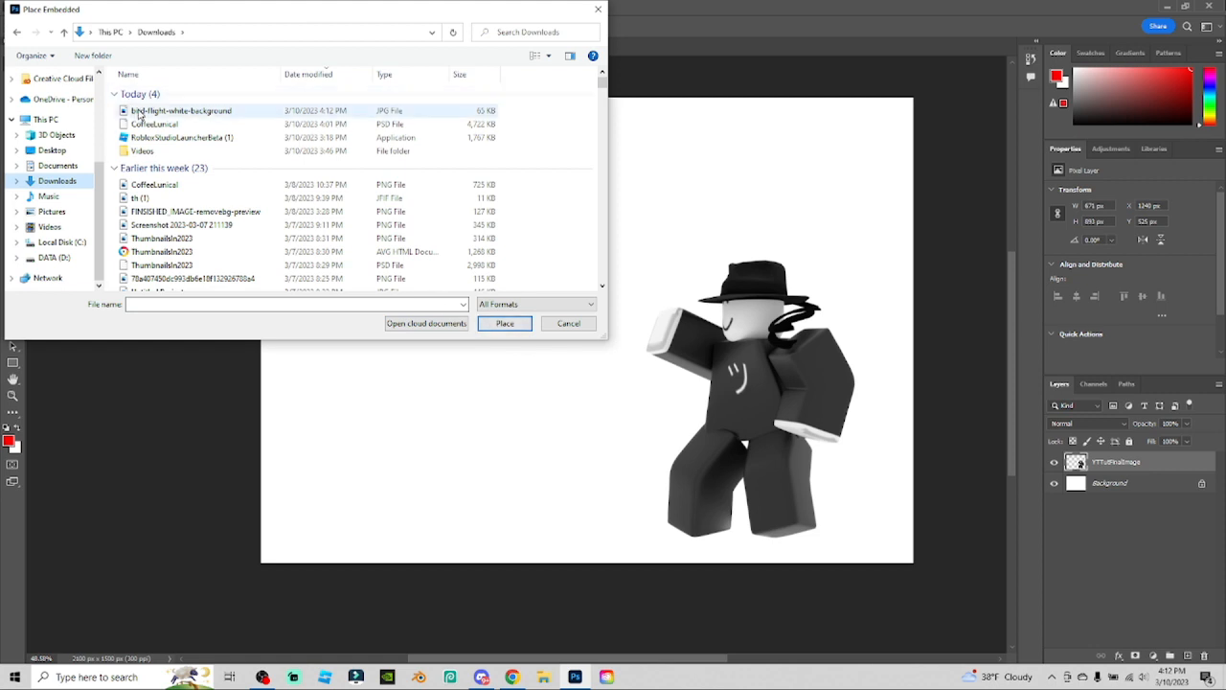
pyautogui.doubleClick(140, 112)
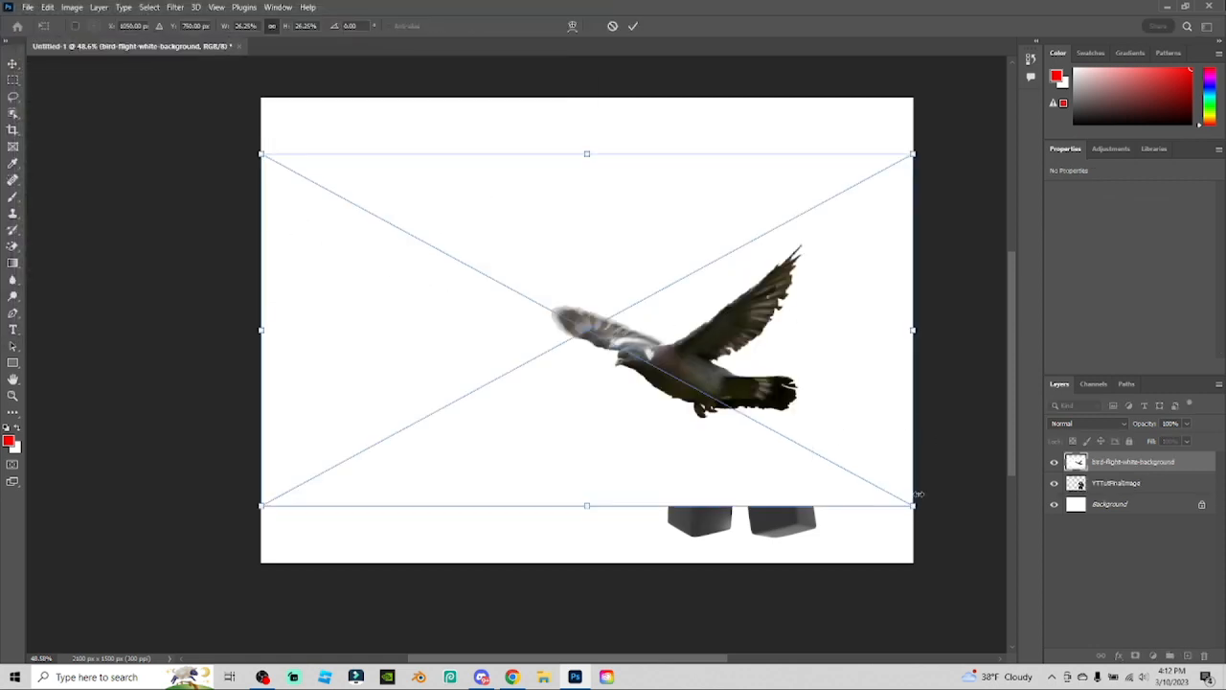
# Scale the placed bird image down to about 12% in the upper-left part of the canvas and commit the transform
pyautogui.moveTo(915, 508); pyautogui.dragTo(562, 316)
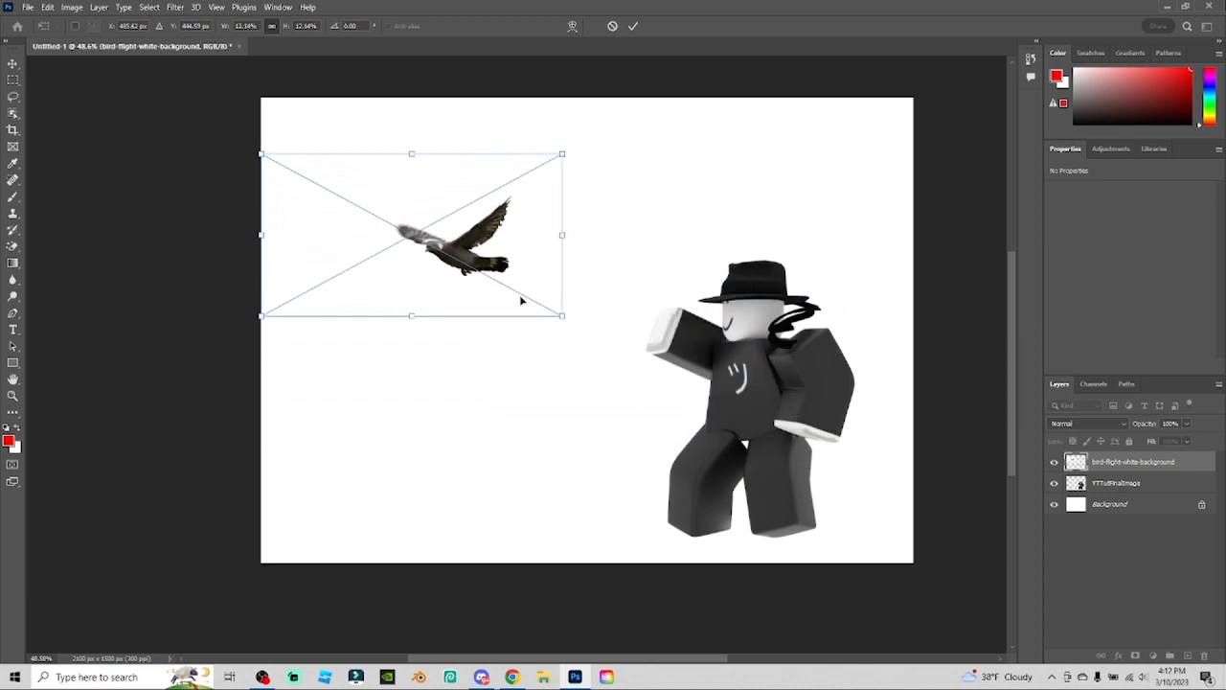
pyautogui.moveTo(502, 266); pyautogui.dragTo(536, 252)
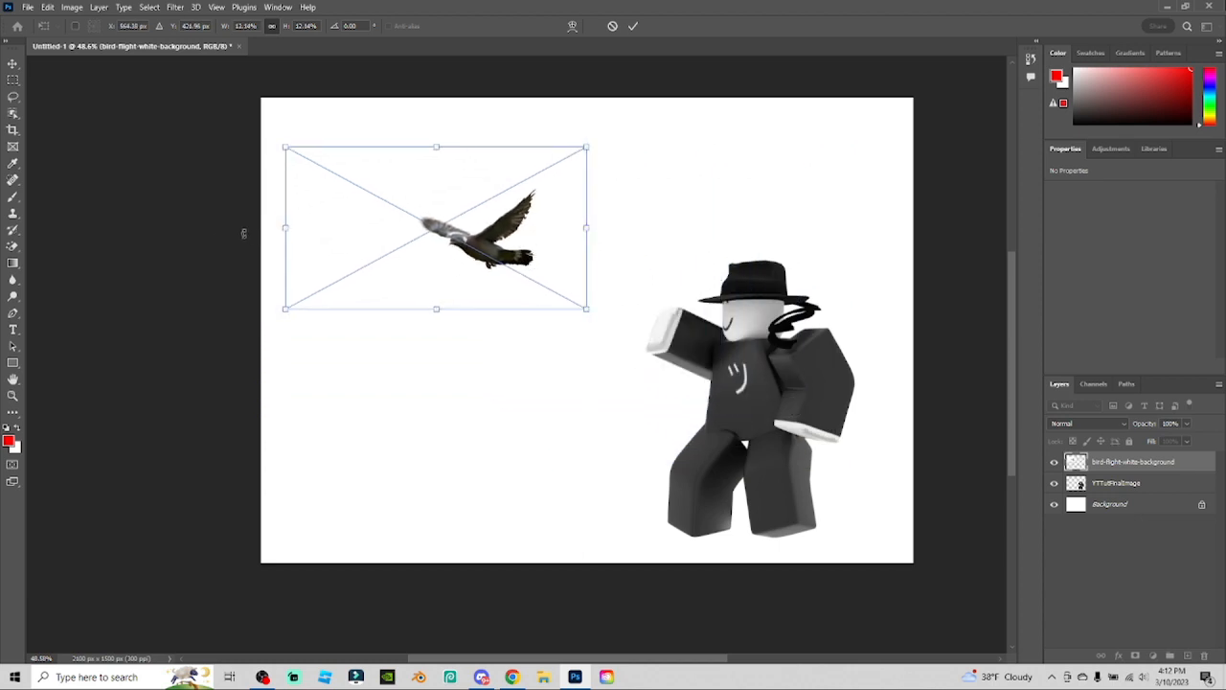
pyautogui.moveTo(283, 228); pyautogui.dragTo(290, 230)
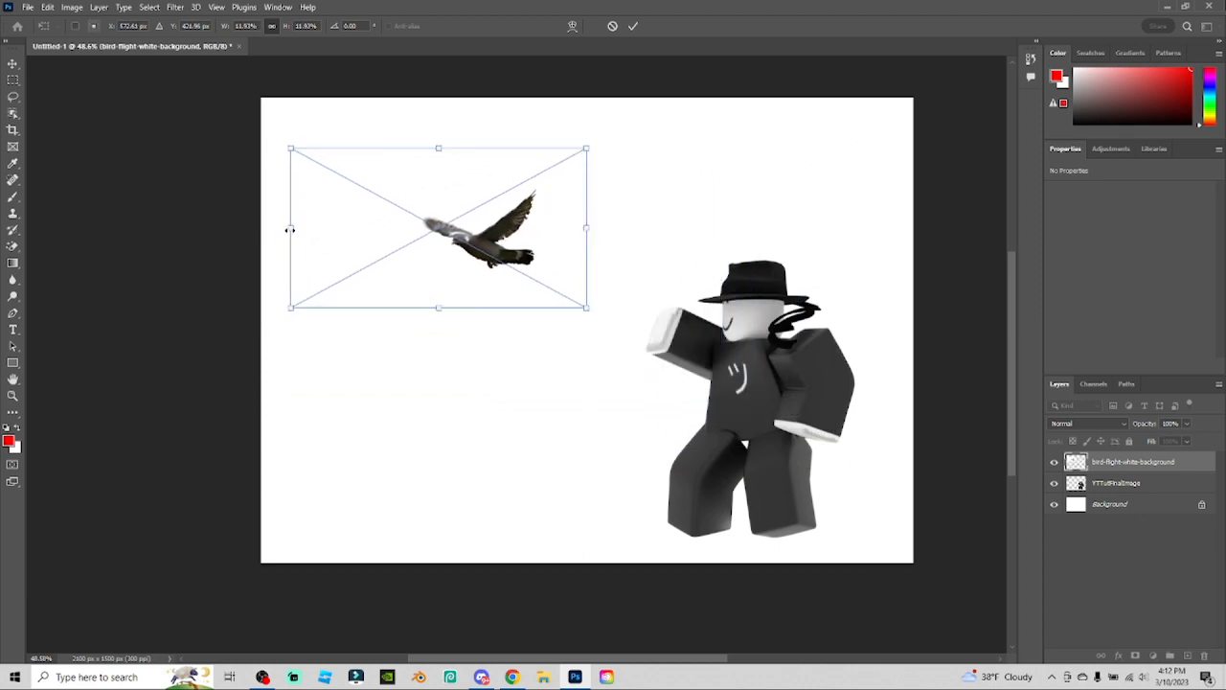
pyautogui.click(13, 64)
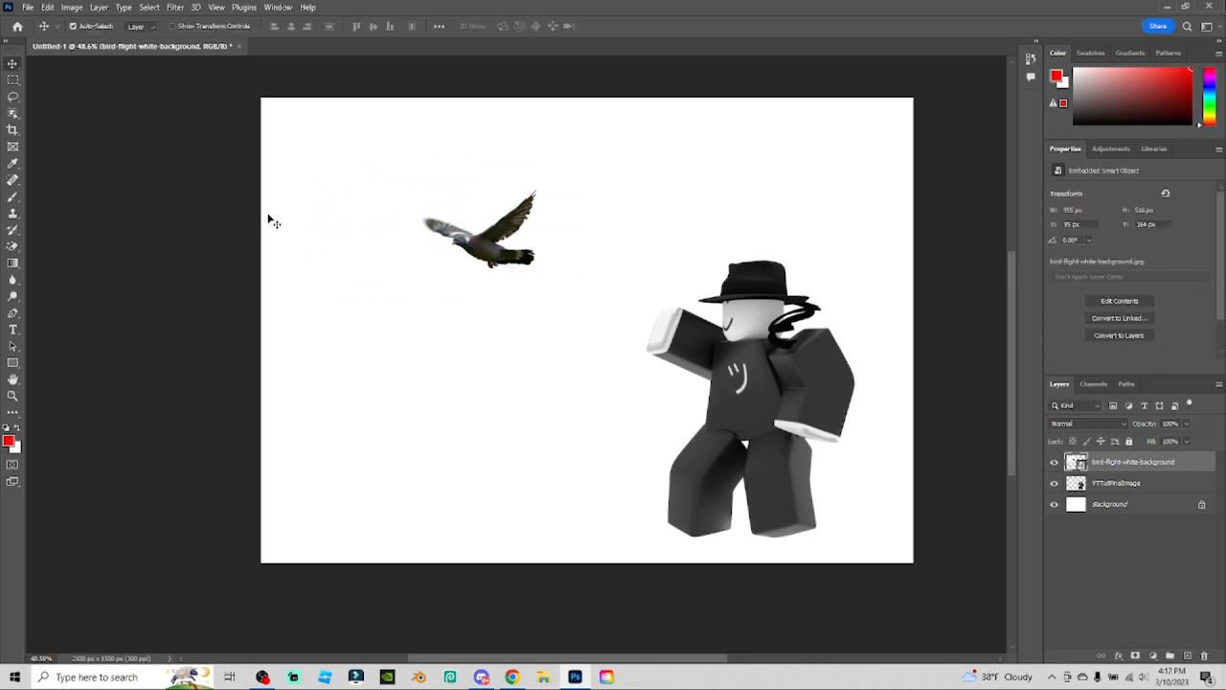
# Move the bird image further left to about X -80 px and Y 143 px, and nudge the avatar down to Y 533 px
pyautogui.moveTo(498, 257); pyautogui.dragTo(431, 242)
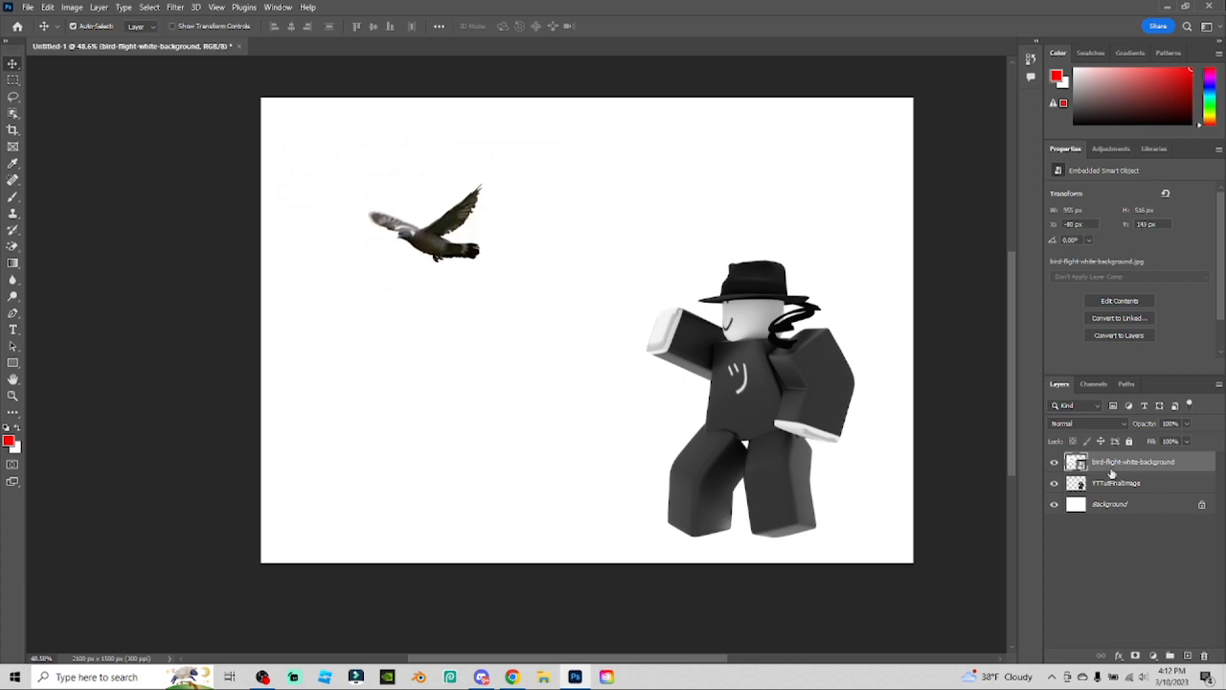
pyautogui.moveTo(748, 411); pyautogui.dragTo(752, 407)
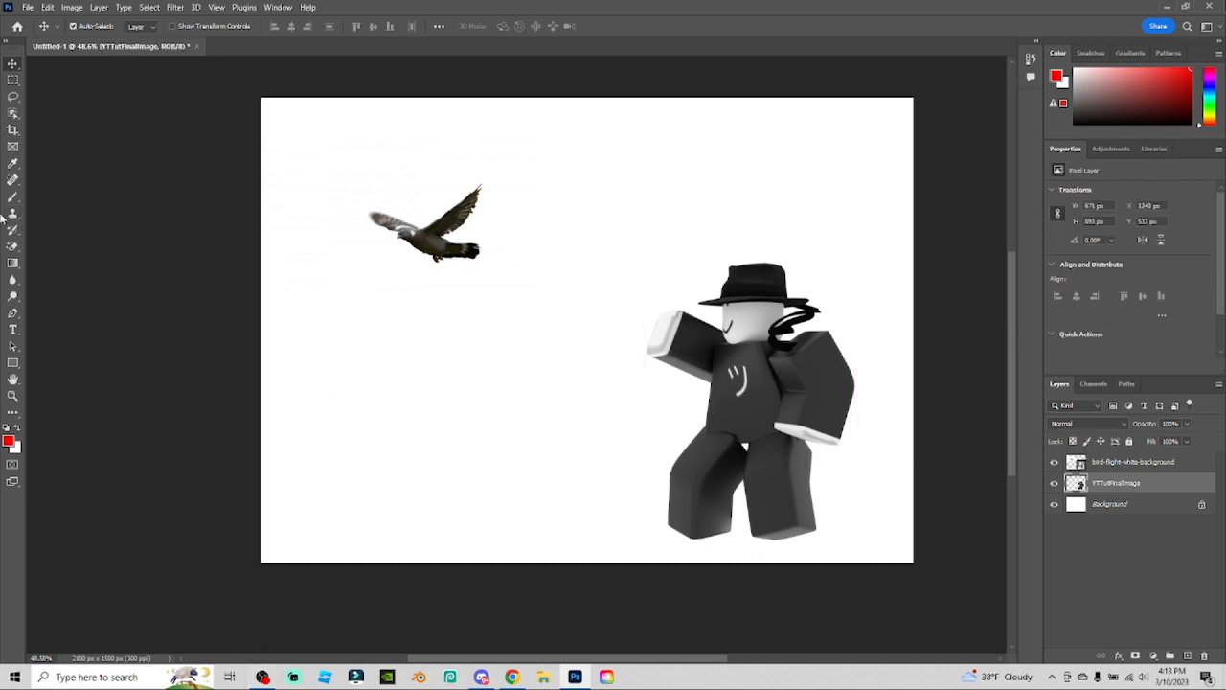
# Add the text "Oh! A Bird!" and position it just above the avatar's hat
pyautogui.press('t')
pyautogui.click(698, 232)
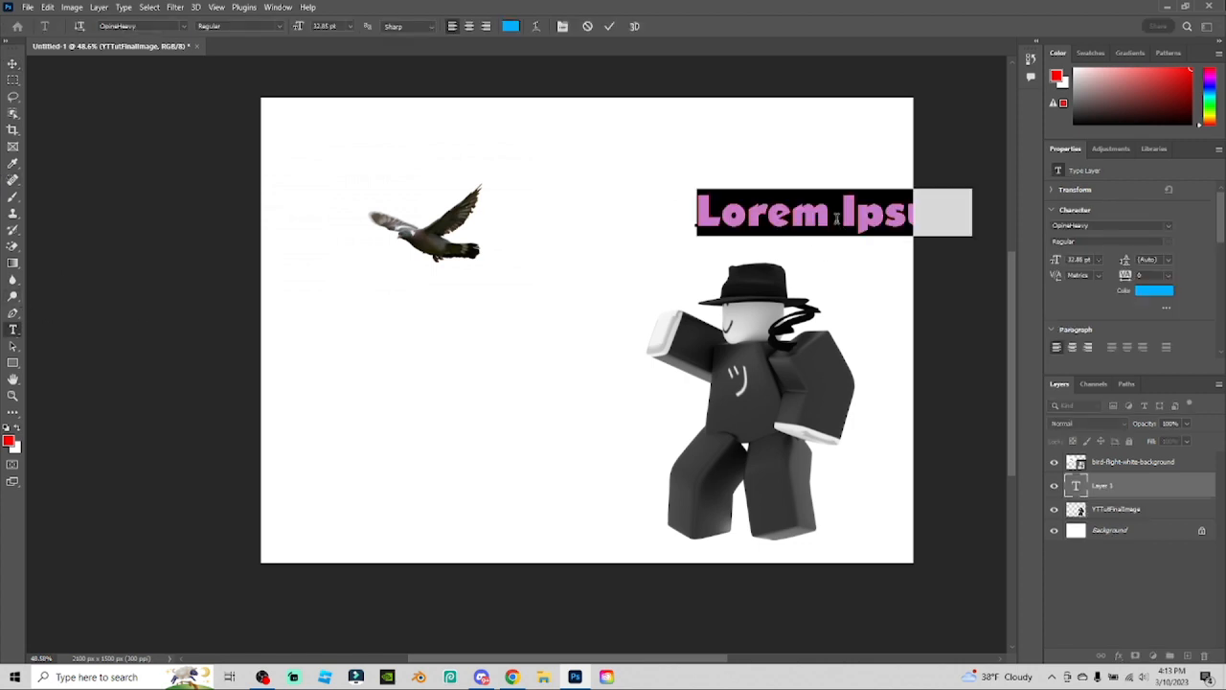
pyautogui.write('Oh! A')
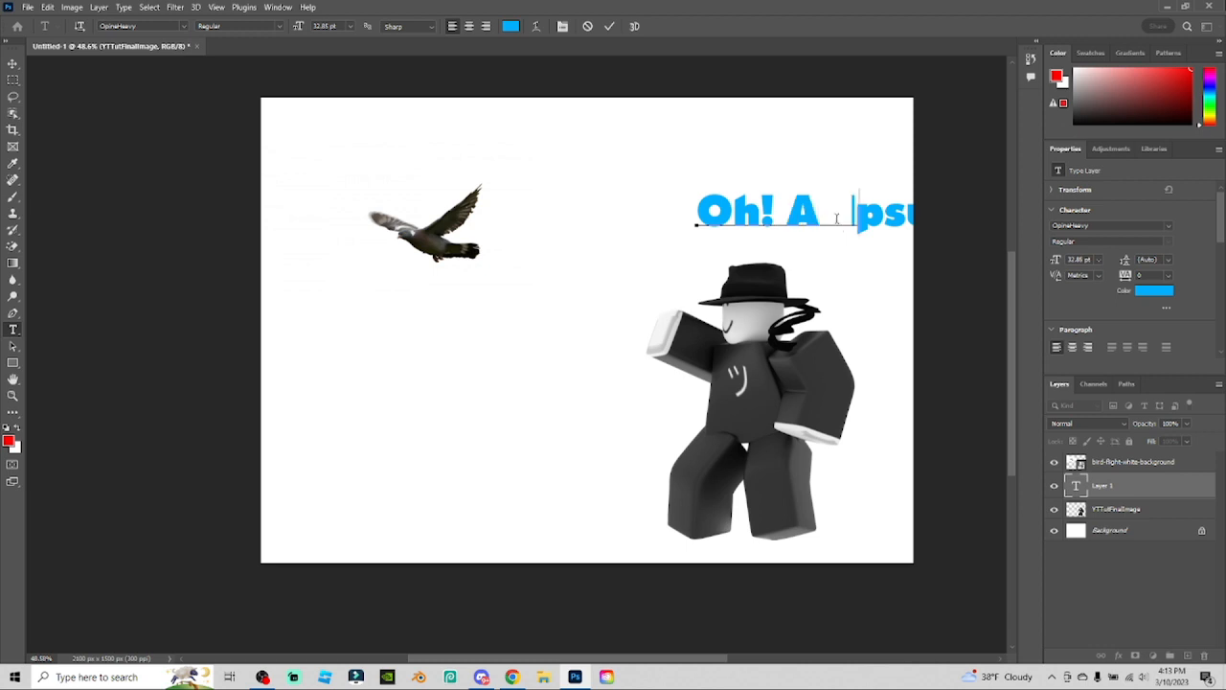
pyautogui.write(' Bird')
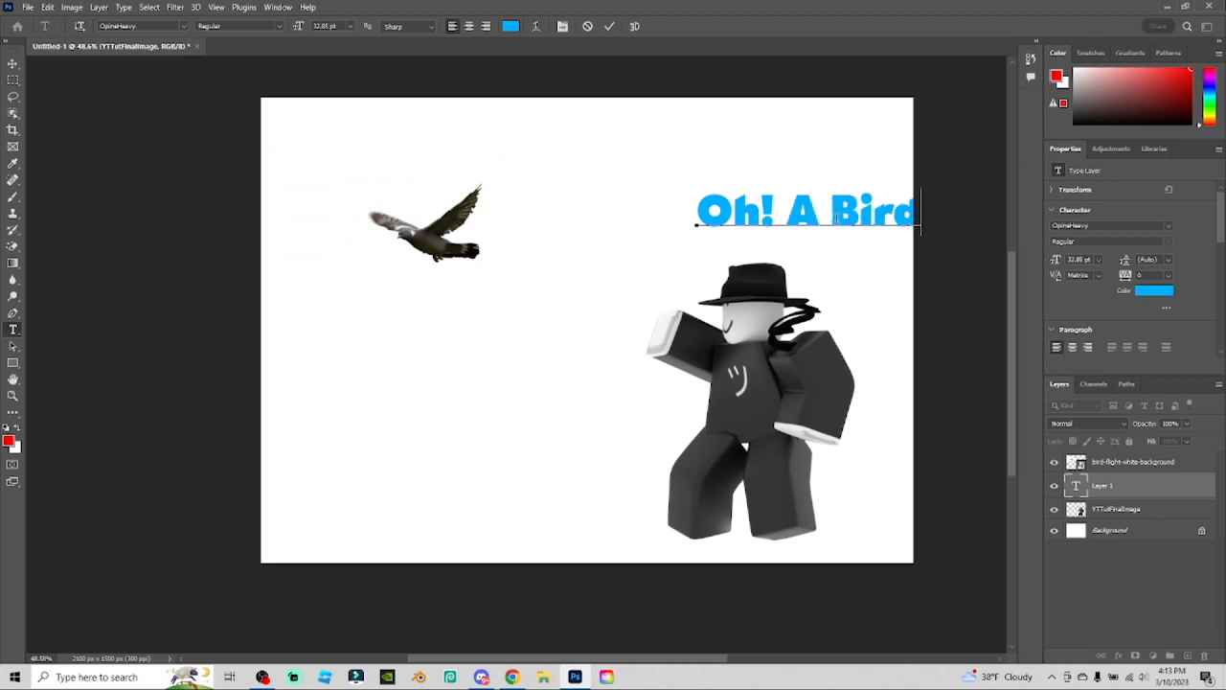
pyautogui.press('Escape')
pyautogui.press('v')
pyautogui.moveTo(797, 210); pyautogui.dragTo(731, 238)
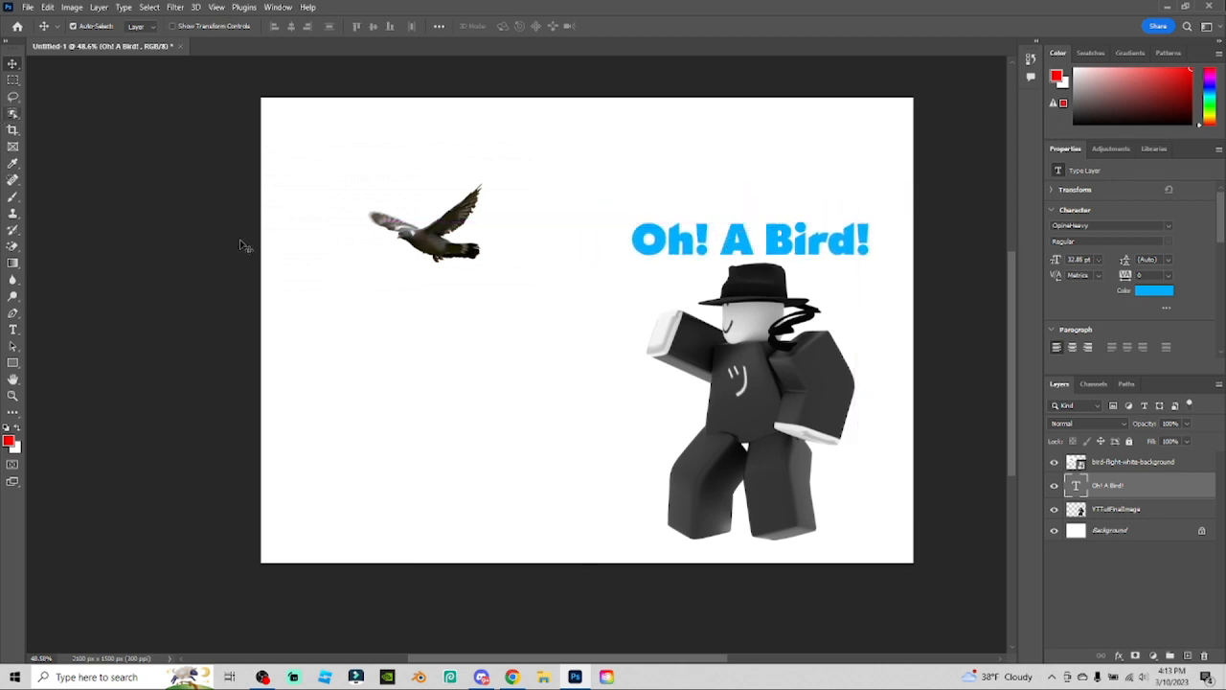
# Apply a black 10 px outside Stroke and Bevel & Emboss to the "Oh! A Bird!" text, and raise it slightly above the hat
pyautogui.rightClick(1111, 492)
pyautogui.click(494, 160)
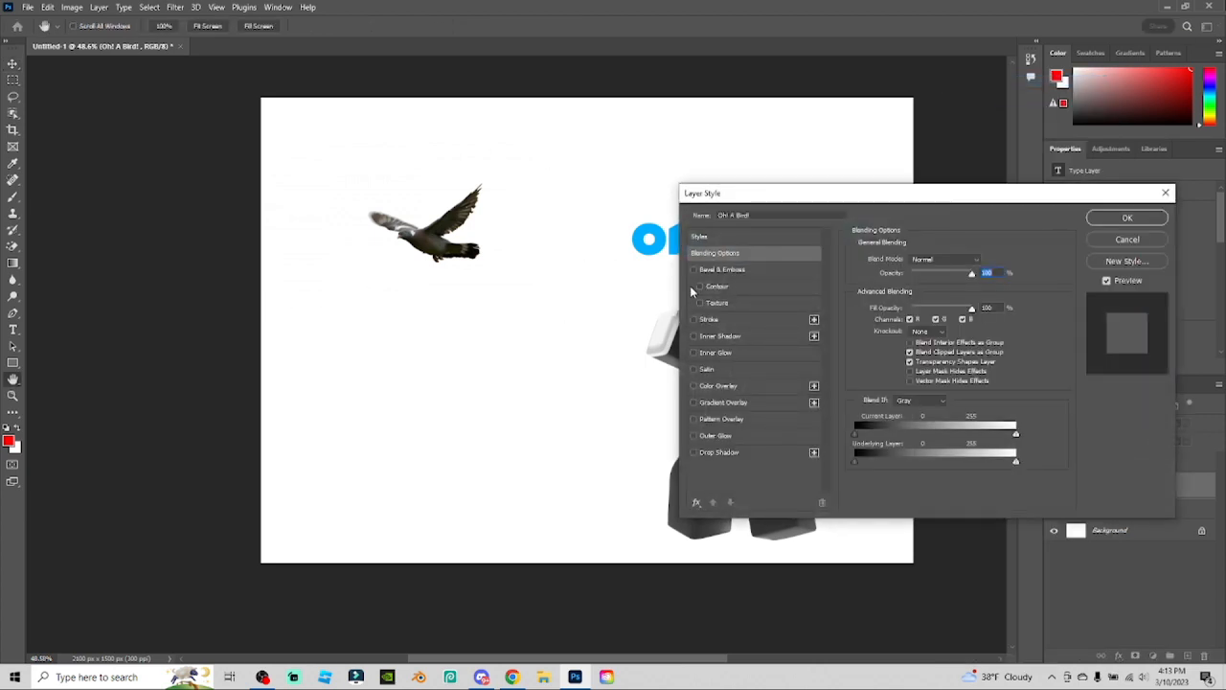
pyautogui.click(695, 321)
pyautogui.moveTo(741, 193); pyautogui.dragTo(123, 156)
pyautogui.moveTo(299, 224); pyautogui.dragTo(292, 224)
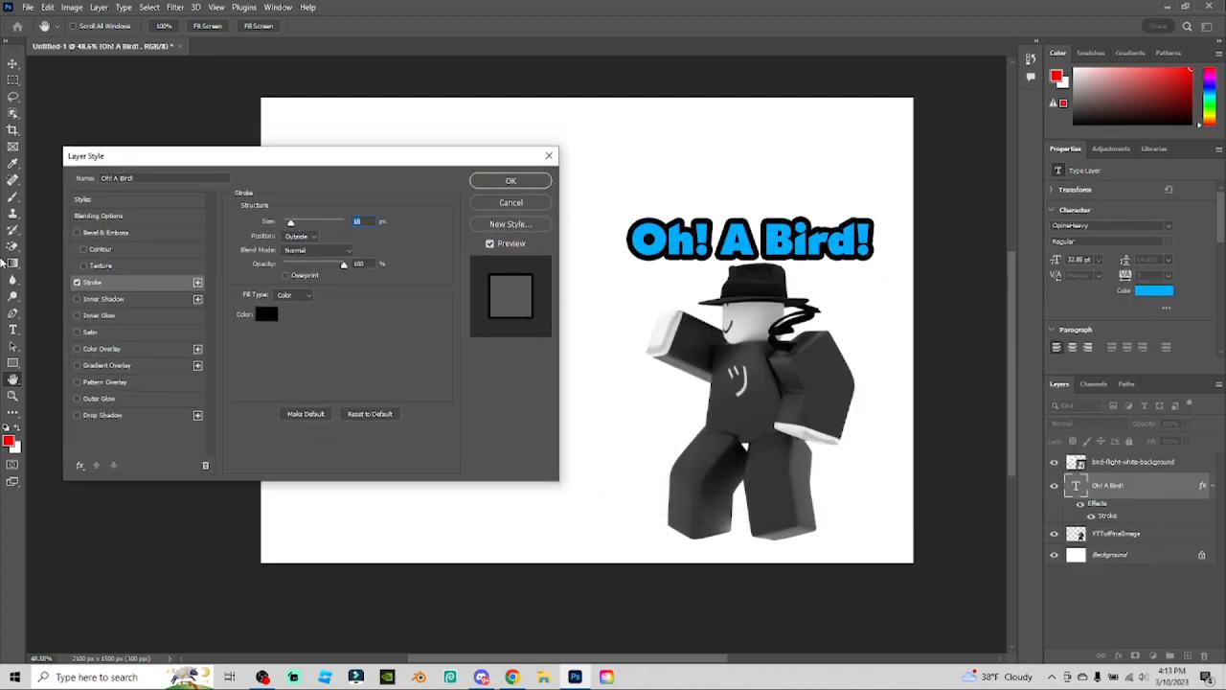
pyautogui.click(77, 233)
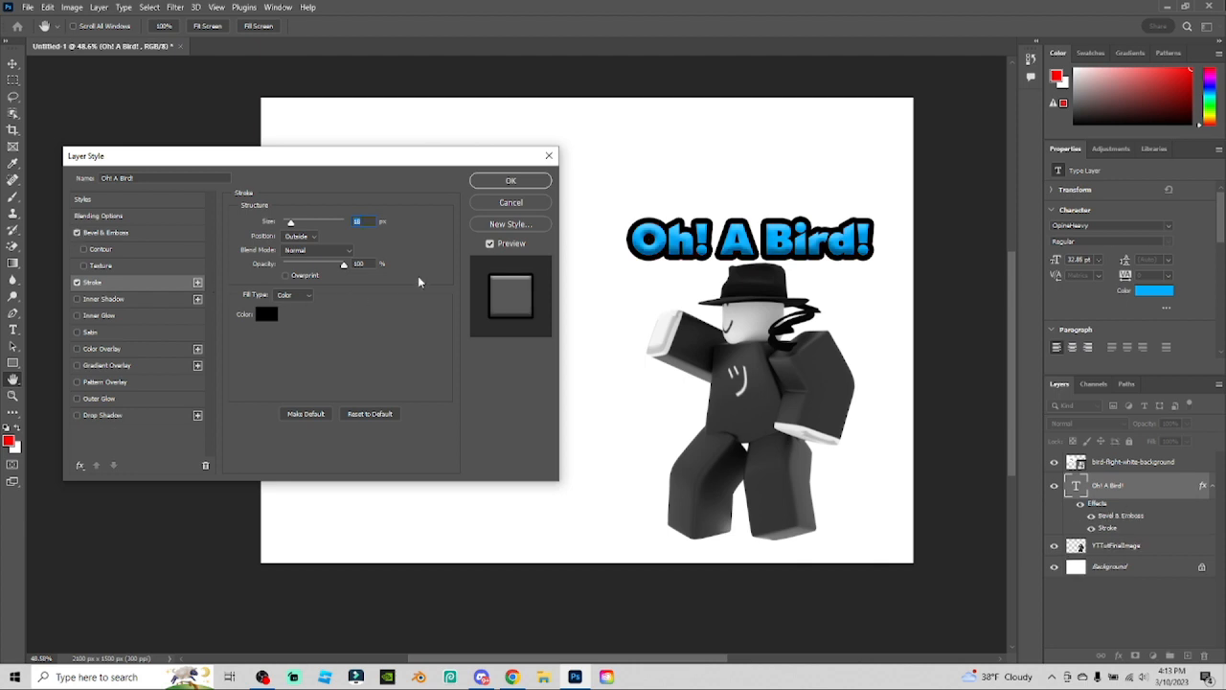
pyautogui.click(511, 182)
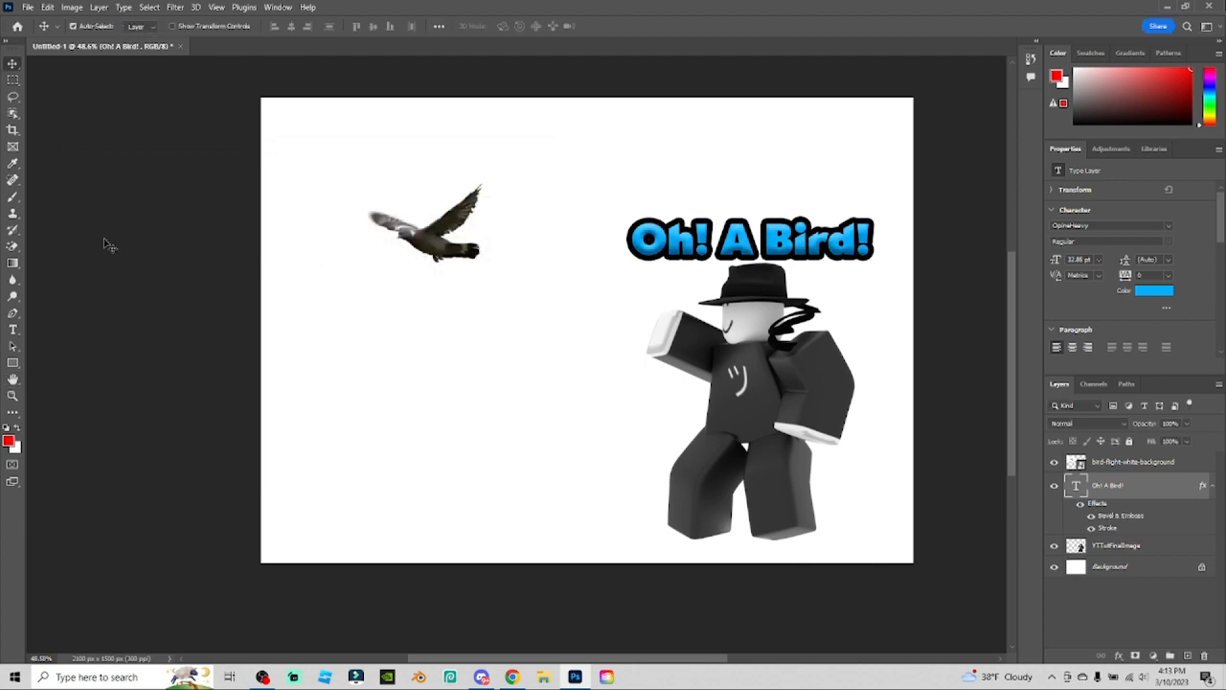
pyautogui.moveTo(810, 257); pyautogui.dragTo(809, 245)
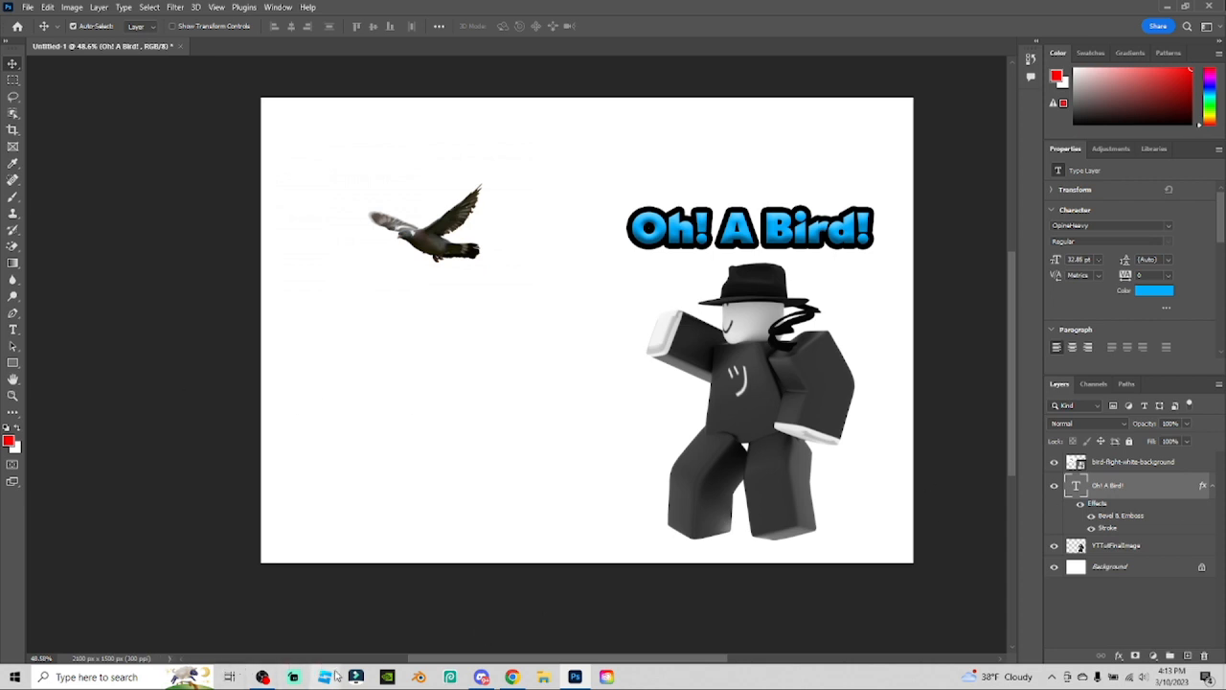
# Switch to Chrome and search the web for "speech bubble image white background"
pyautogui.click(512, 676)
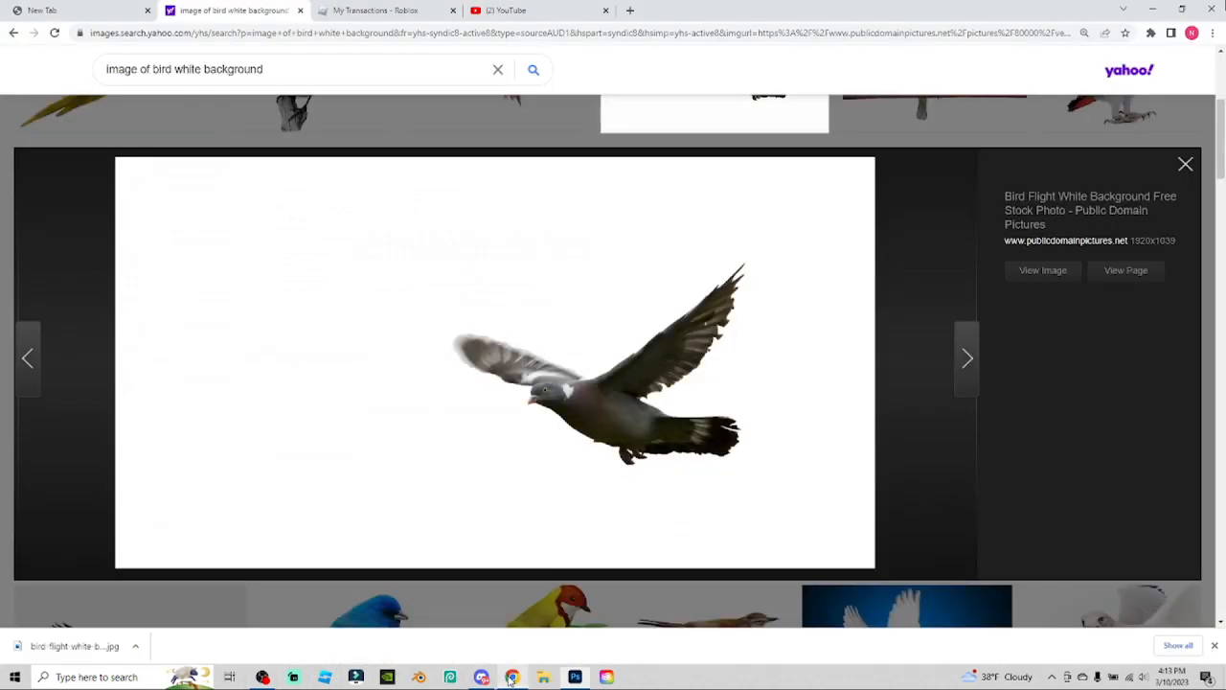
pyautogui.click(282, 34)
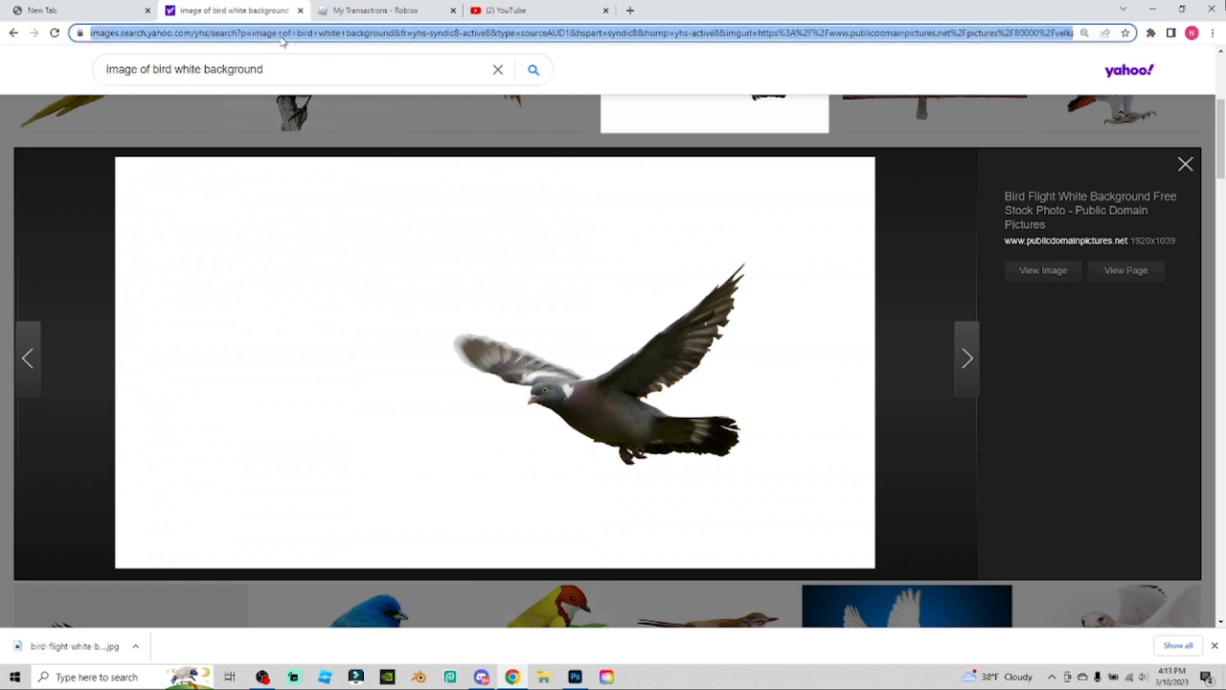
pyautogui.press('BackSpace')
pyautogui.write('s')
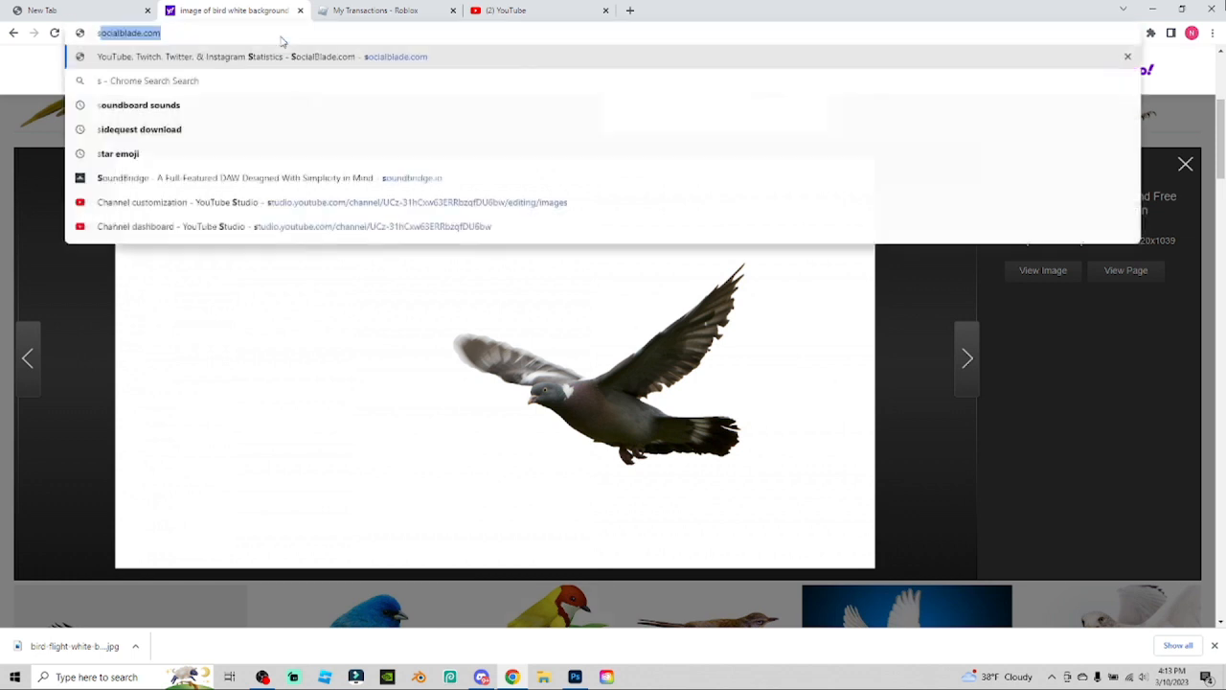
pyautogui.write('peech buu')
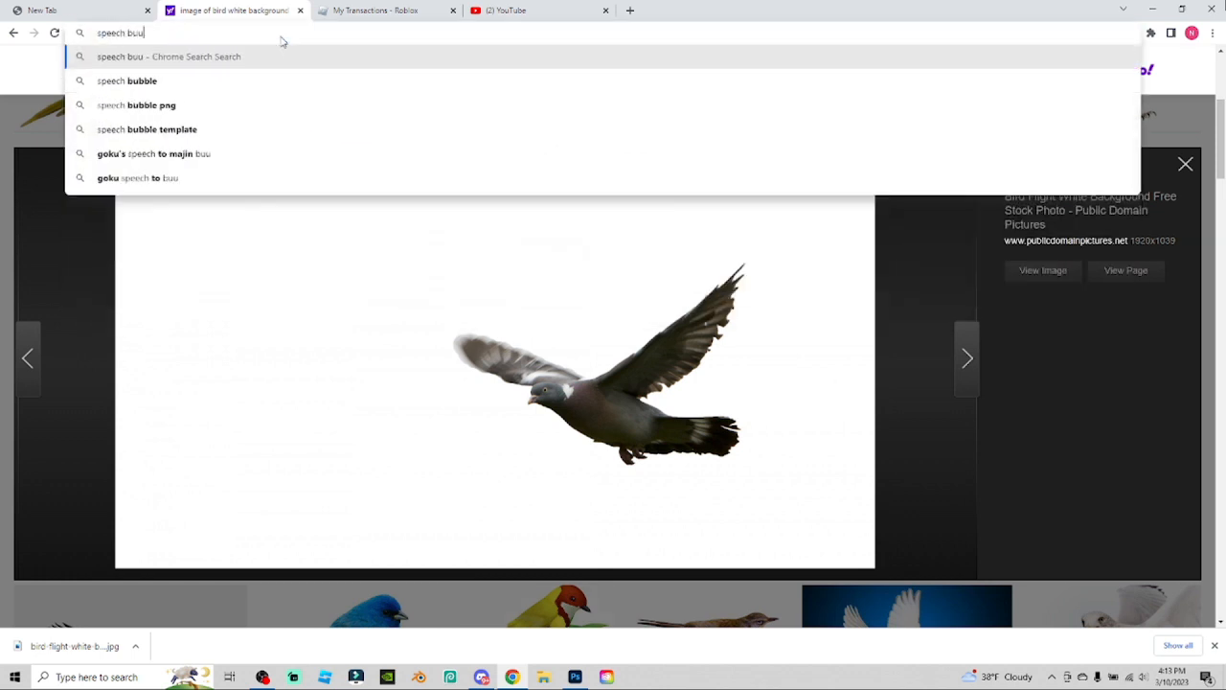
pyautogui.press('BackSpace')
pyautogui.write('bble ')
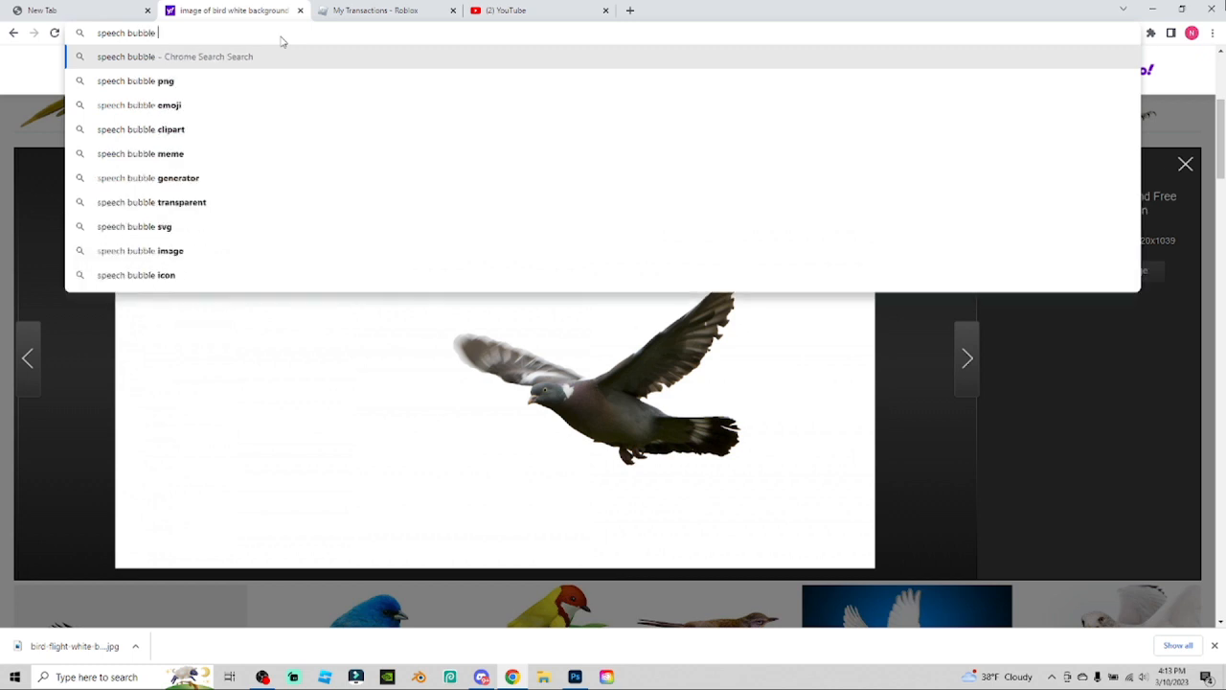
pyautogui.write('image whi')
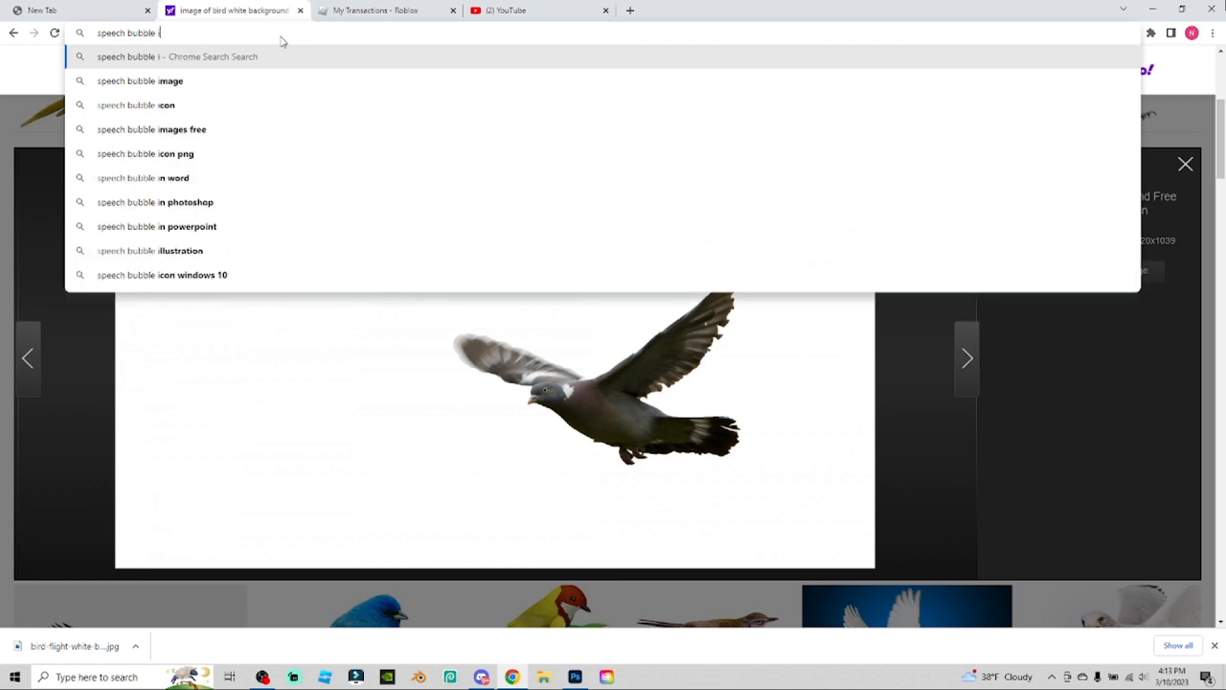
pyautogui.write('backgrou')
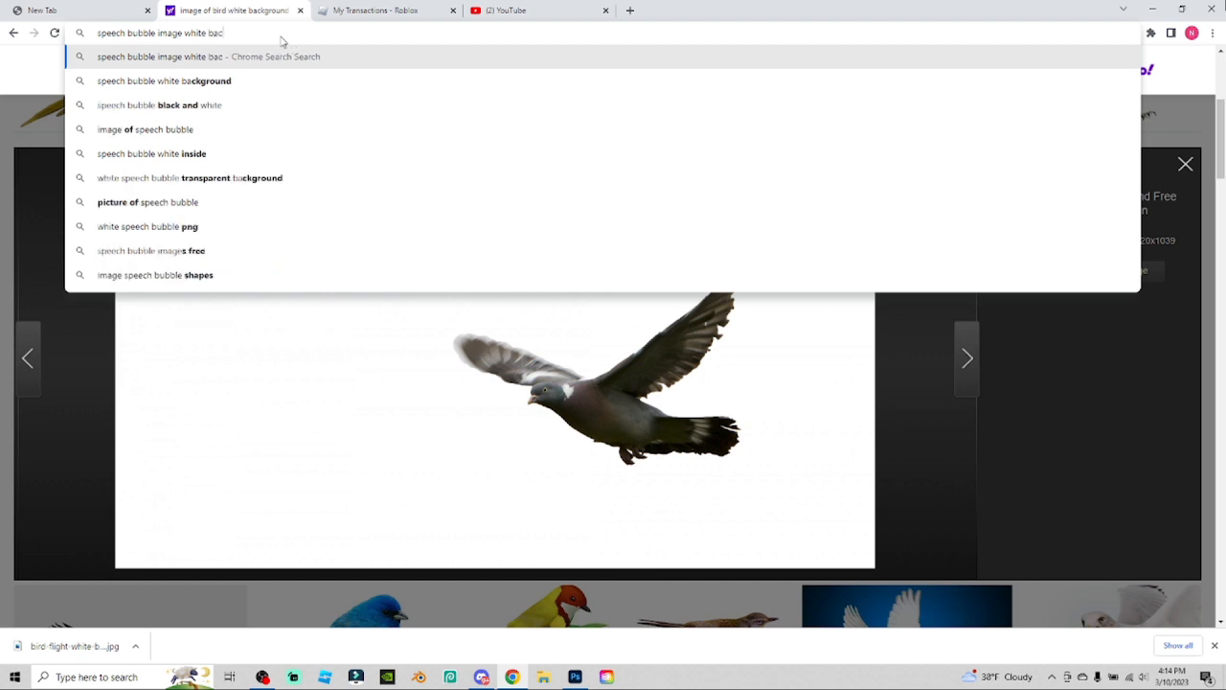
pyautogui.write('nd')
pyautogui.press('Return')
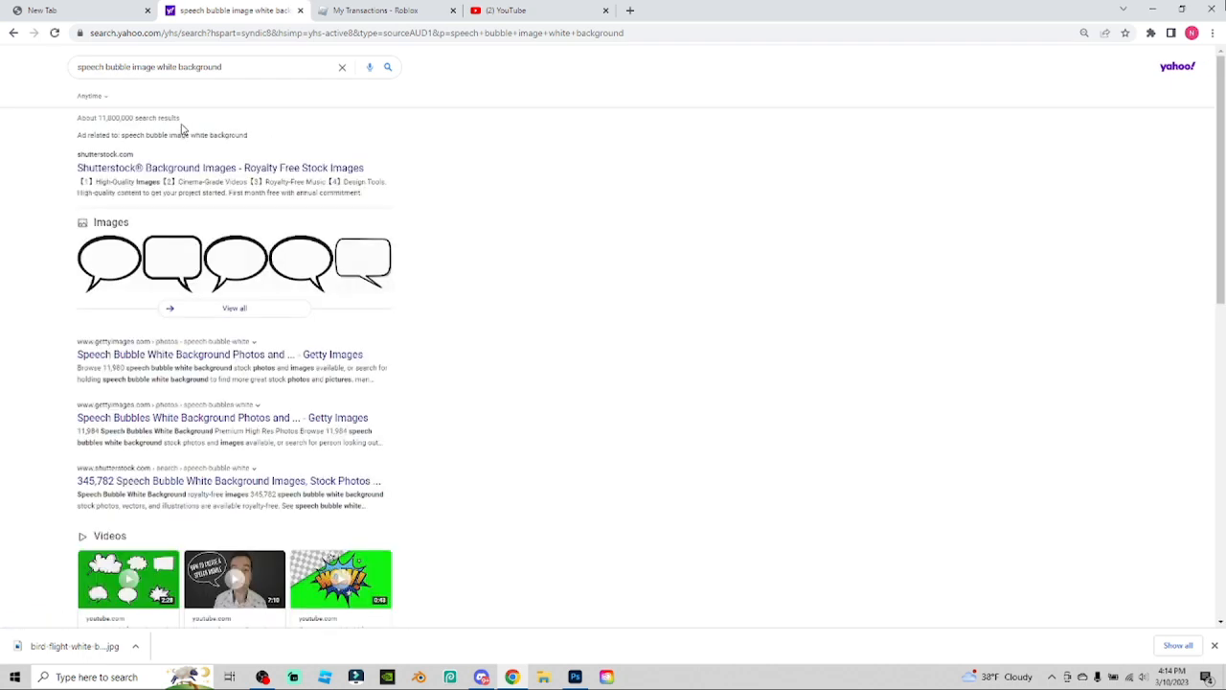
# Open the first oval speech bubble image and save it to Downloads as the JPEG th (2)
pyautogui.click(119, 259)
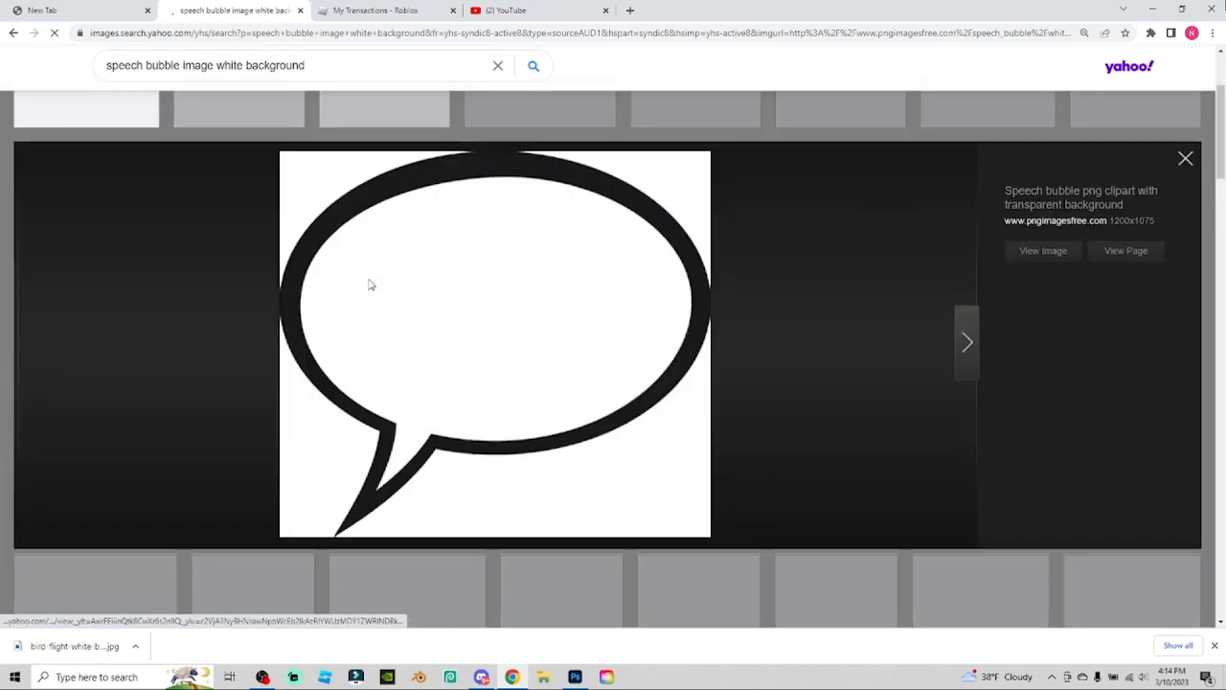
pyautogui.rightClick(489, 312)
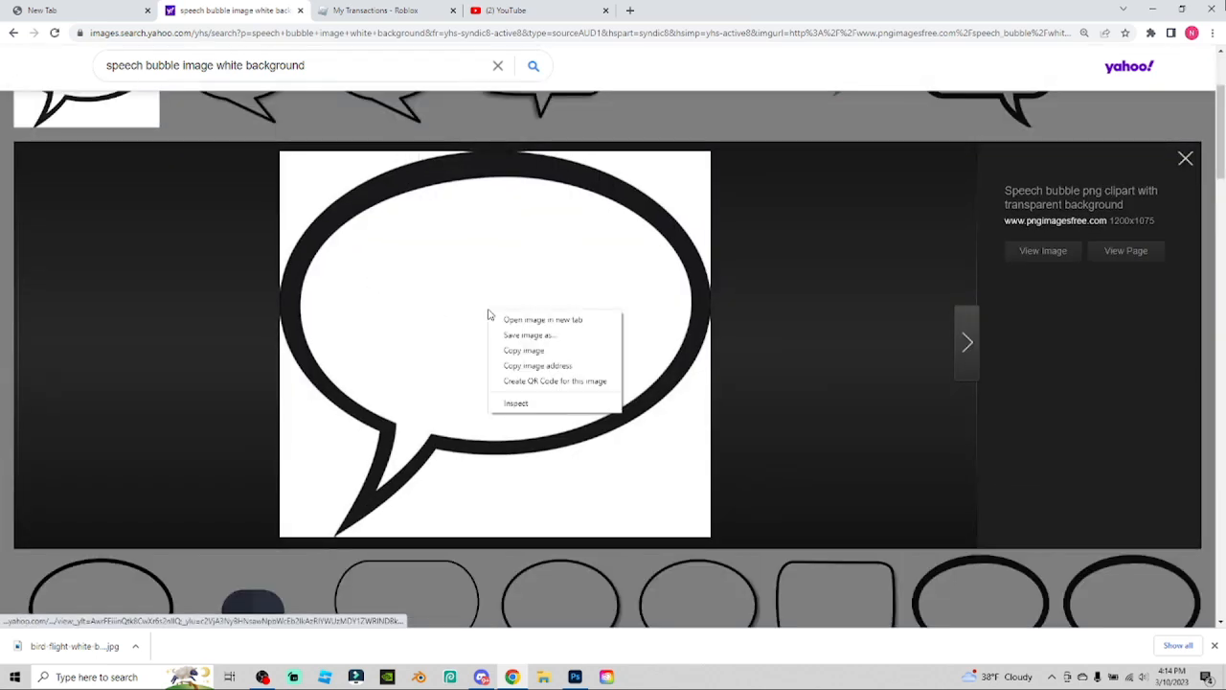
pyautogui.click(534, 342)
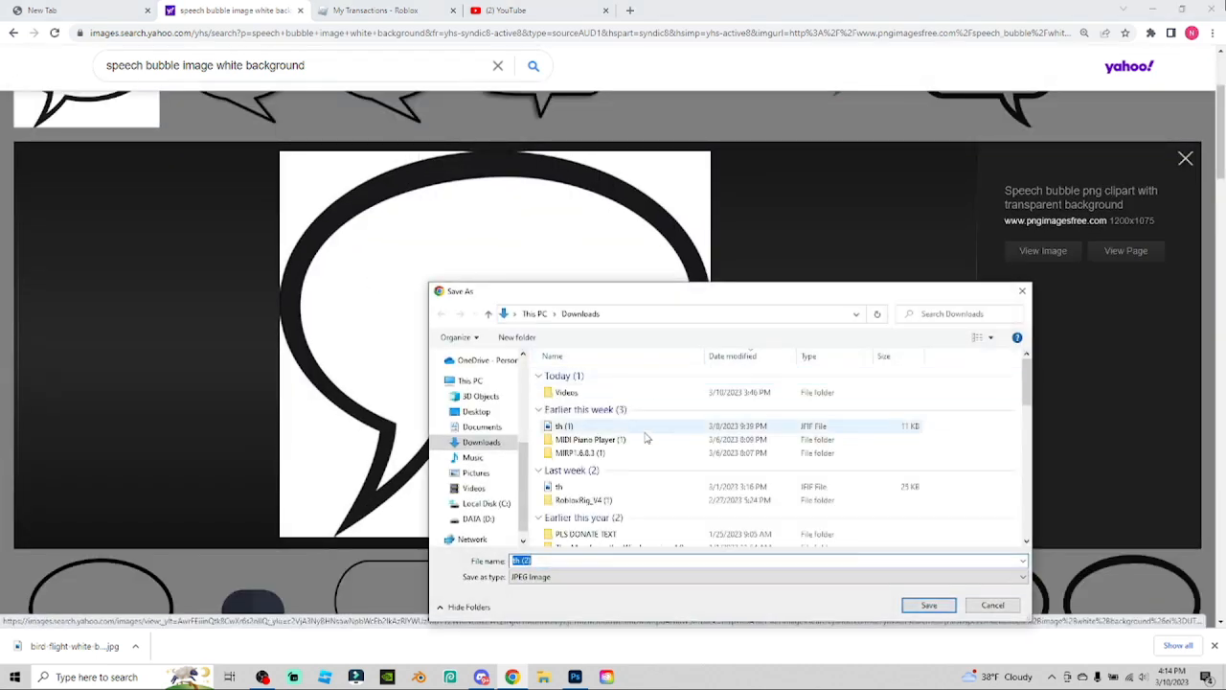
pyautogui.click(928, 605)
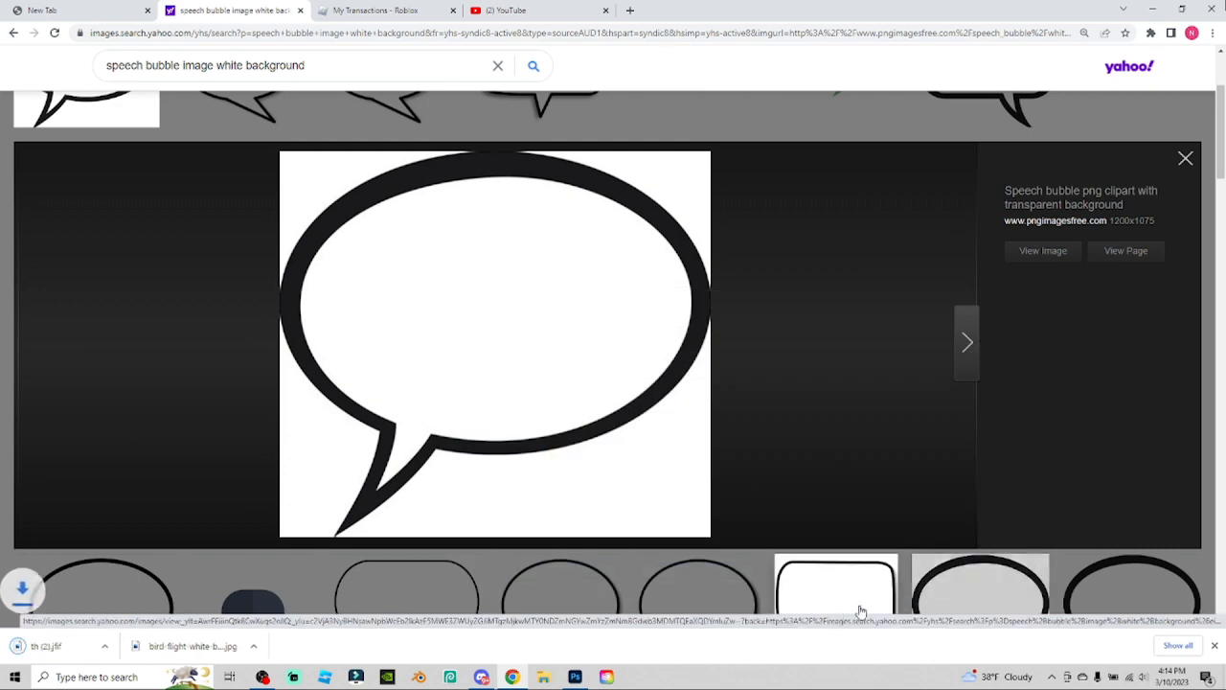
# Switch to Photoshop and load the downloaded speech bubble image th (2) as an embedded placement in the composition
pyautogui.click(580, 678)
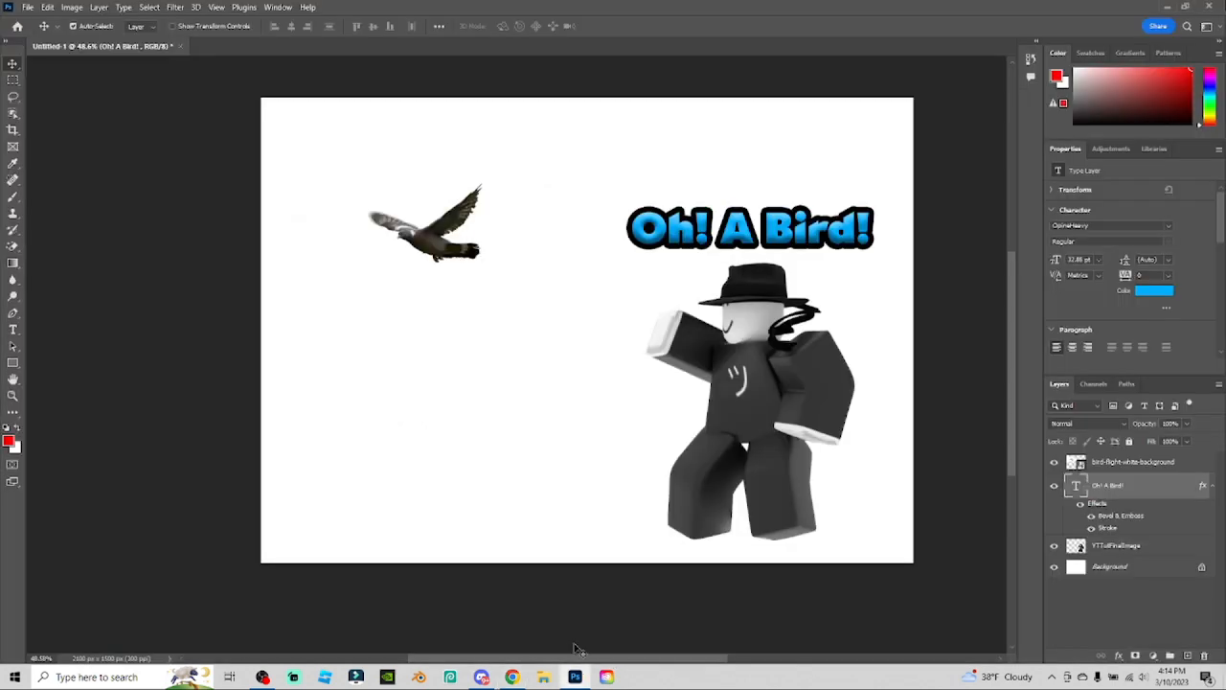
pyautogui.click(28, 6)
pyautogui.click(75, 269)
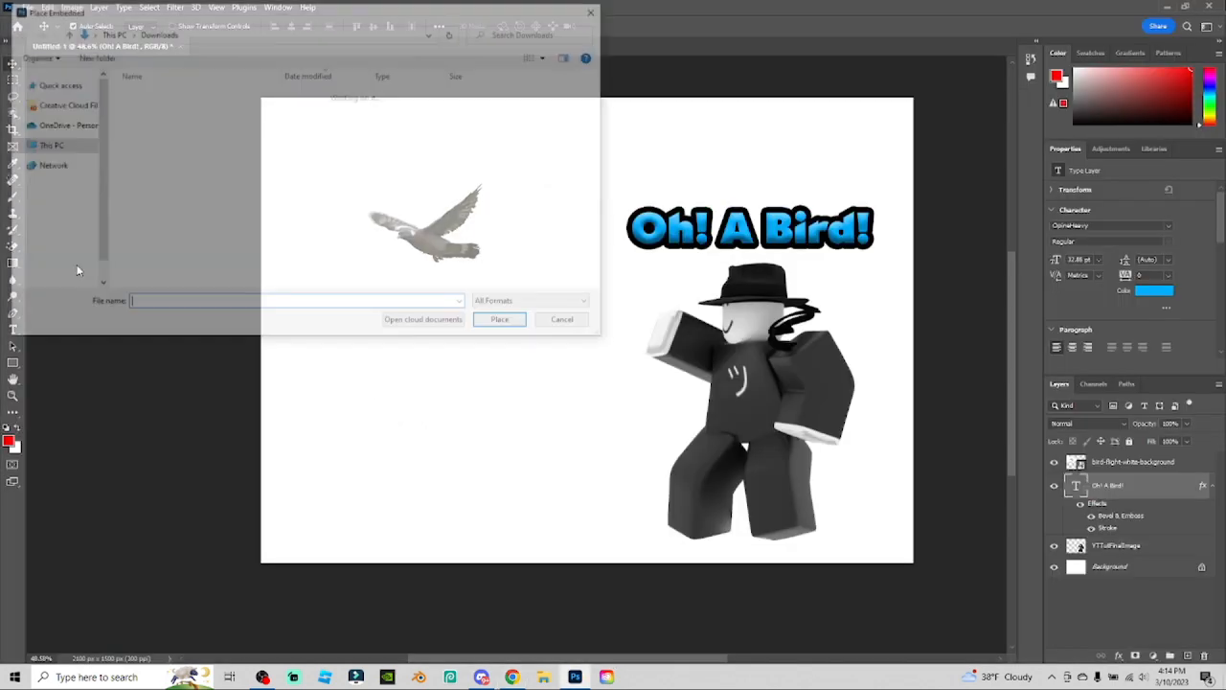
pyautogui.doubleClick(159, 121)
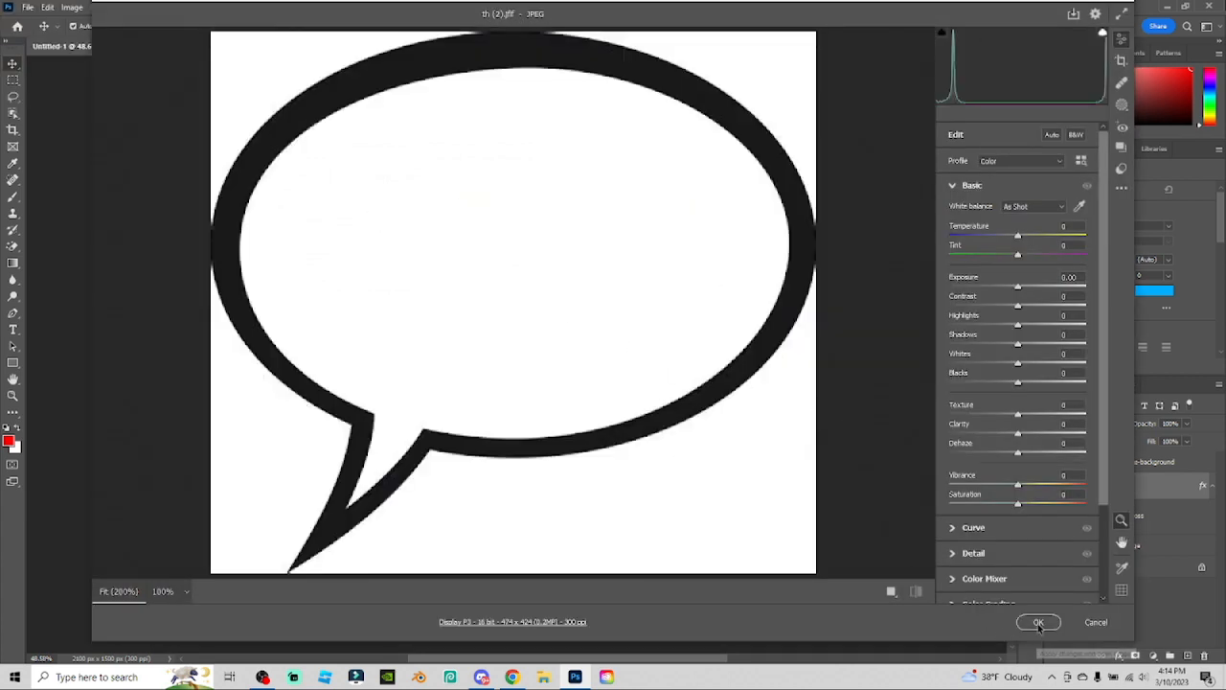
# Set the bubble image's Camera Raw Exposure to +0.70, Contrast +100, Highlights +1 and Texture +100, raise Vibrance slightly, and accept the adjustments
pyautogui.scroll(-1, 509, 371)
pyautogui.scroll(1, 509, 371)
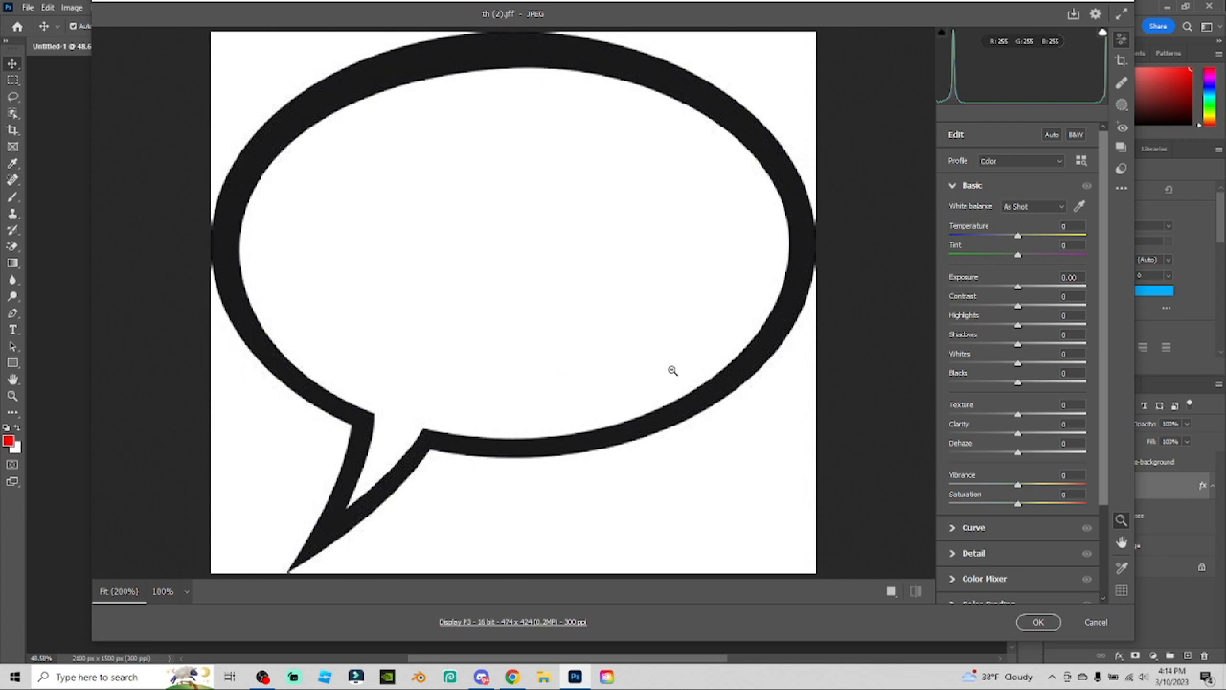
pyautogui.moveTo(1017, 288); pyautogui.dragTo(1092, 320)
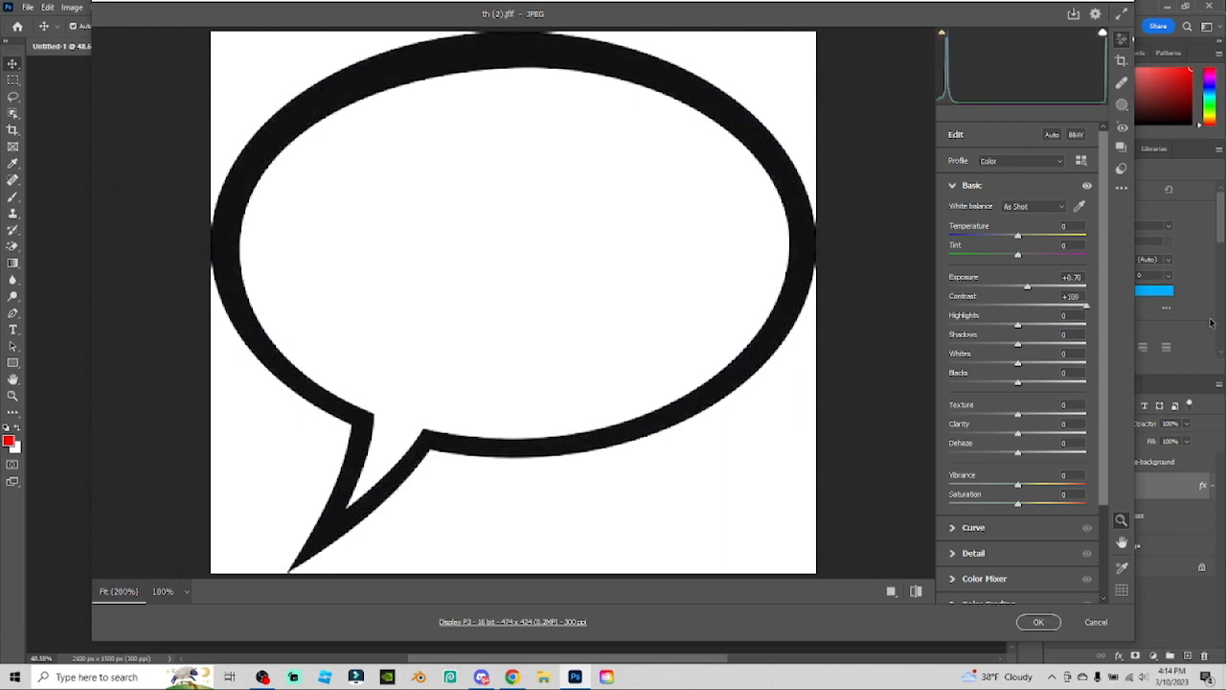
pyautogui.moveTo(1019, 325)
pyautogui.mouseDown()
pyautogui.moveTo(996, 328)
pyautogui.moveTo(1018, 330)
pyautogui.mouseUp()
pyautogui.moveTo(1019, 416); pyautogui.dragTo(1147, 428)
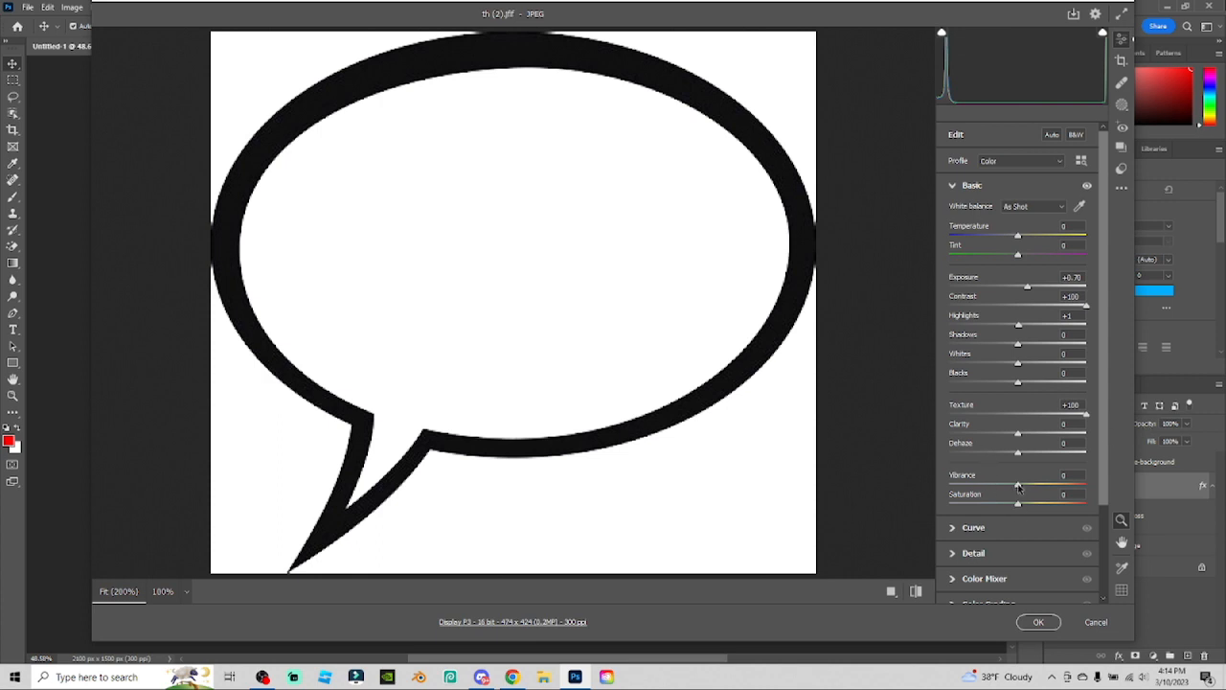
pyautogui.moveTo(1019, 487); pyautogui.dragTo(1038, 483)
pyautogui.click(1039, 622)
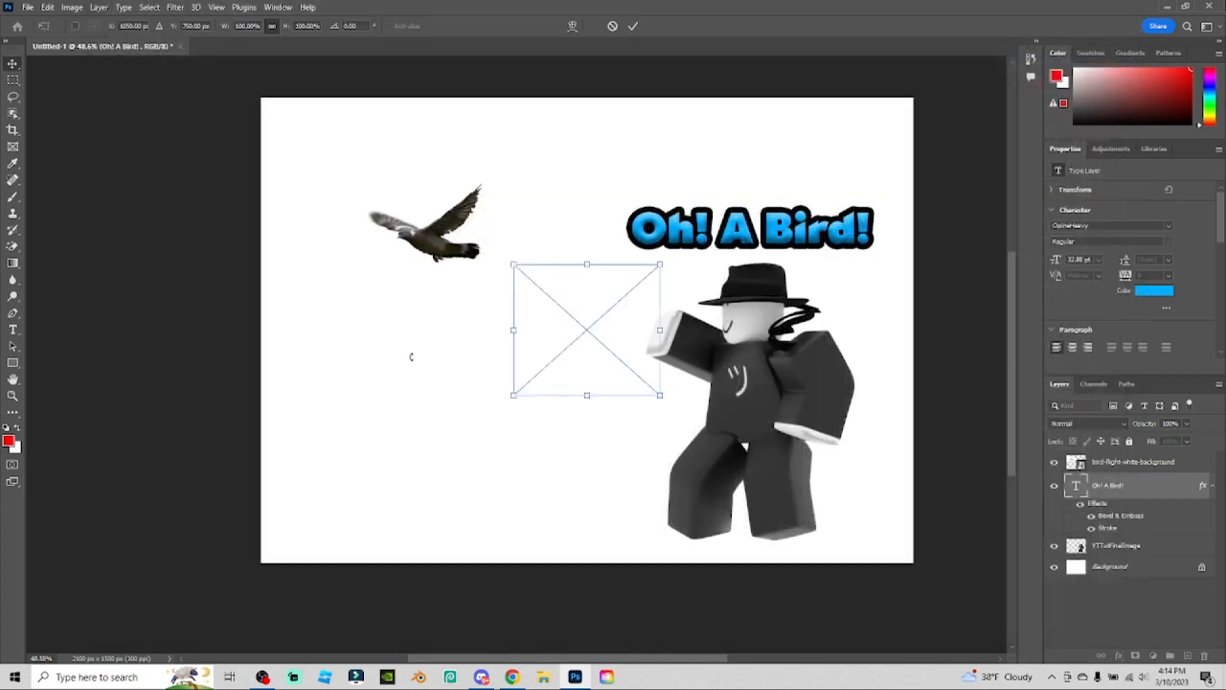
# Resize the placed speech bubble to a wider oval above the avatar's hat, tilt it about 9° clockwise, and commit the transform
pyautogui.moveTo(512, 396); pyautogui.dragTo(424, 469)
pyautogui.moveTo(556, 396); pyautogui.dragTo(724, 272)
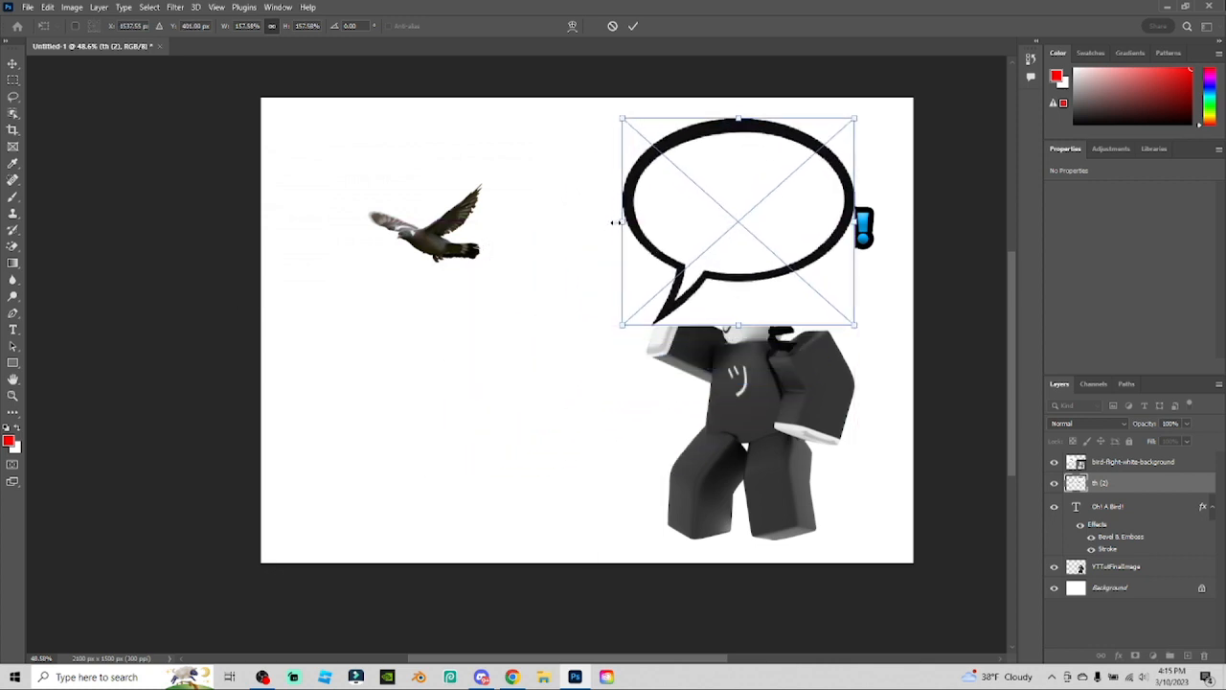
pyautogui.moveTo(615, 222); pyautogui.dragTo(574, 221)
pyautogui.moveTo(764, 404); pyautogui.dragTo(728, 410)
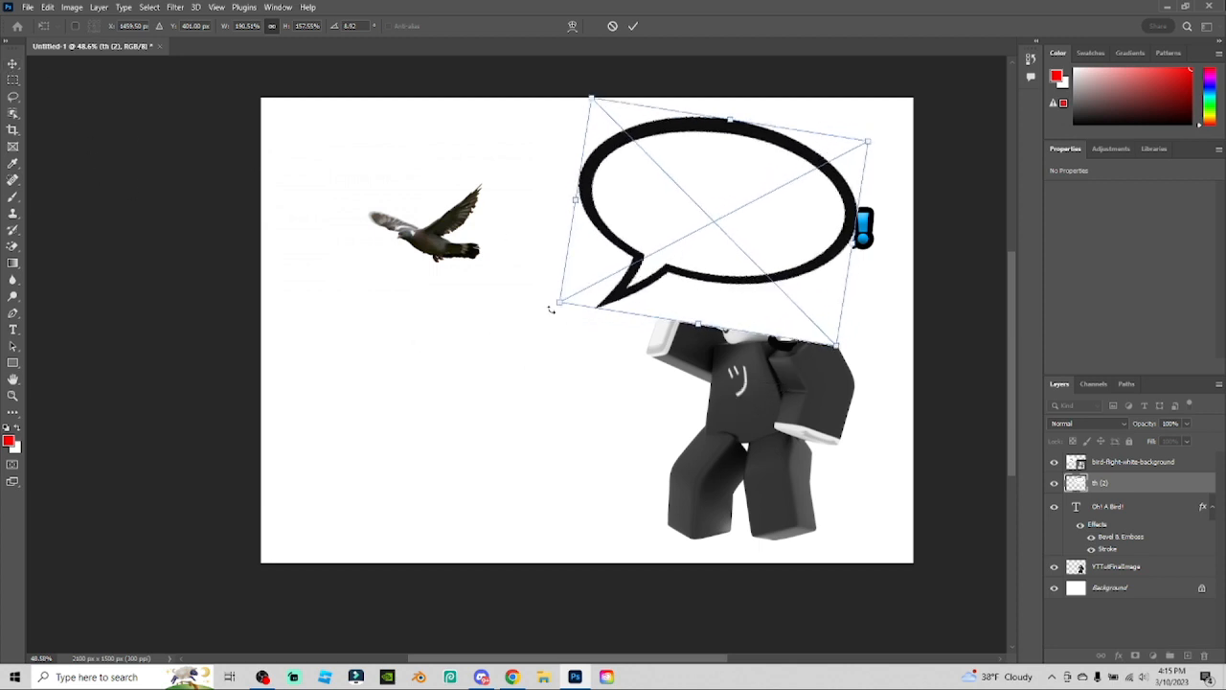
pyautogui.moveTo(556, 303); pyautogui.dragTo(673, 251)
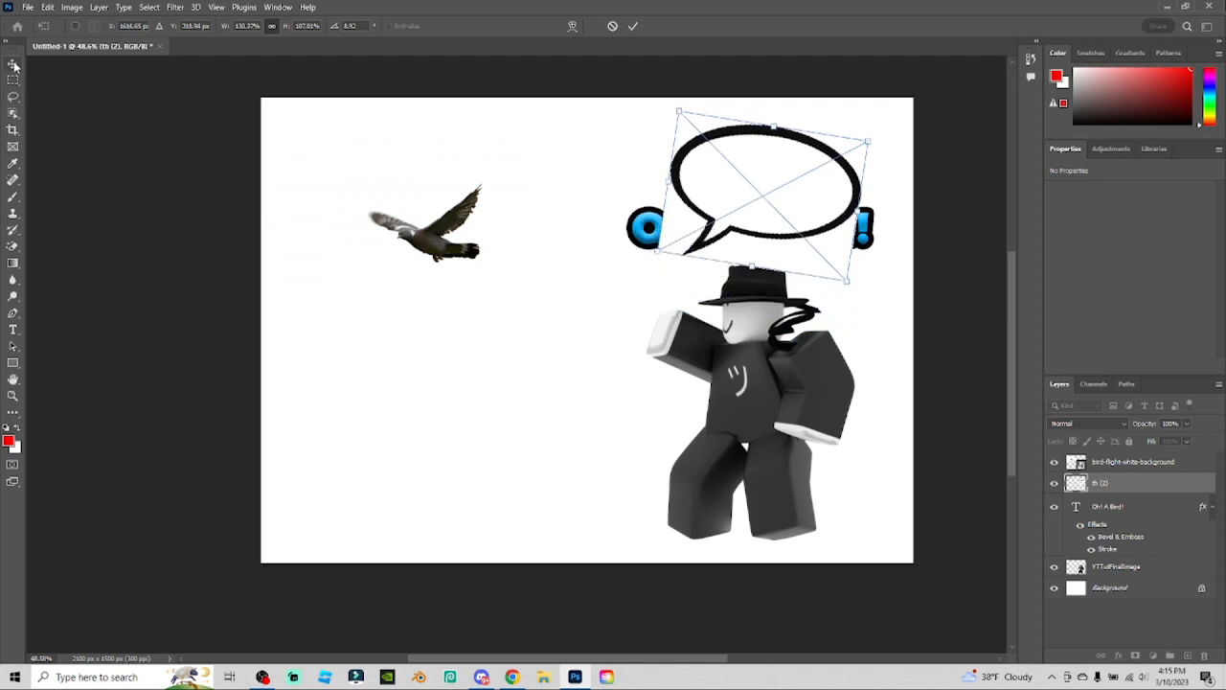
pyautogui.press('Return')
# Move the avatar left toward the canvas centre and place the speech bubble to the upper right of its hat
pyautogui.moveTo(735, 378); pyautogui.dragTo(644, 374)
pyautogui.click(750, 220)
pyautogui.moveTo(756, 214); pyautogui.dragTo(805, 262)
# Bring the "Oh! A Bird!" text layer in front of the speech bubble layer and shift text and bubble so they overlap
pyautogui.moveTo(659, 235); pyautogui.dragTo(633, 206)
pyautogui.click(1136, 514)
pyautogui.moveTo(1127, 510); pyautogui.dragTo(1116, 473)
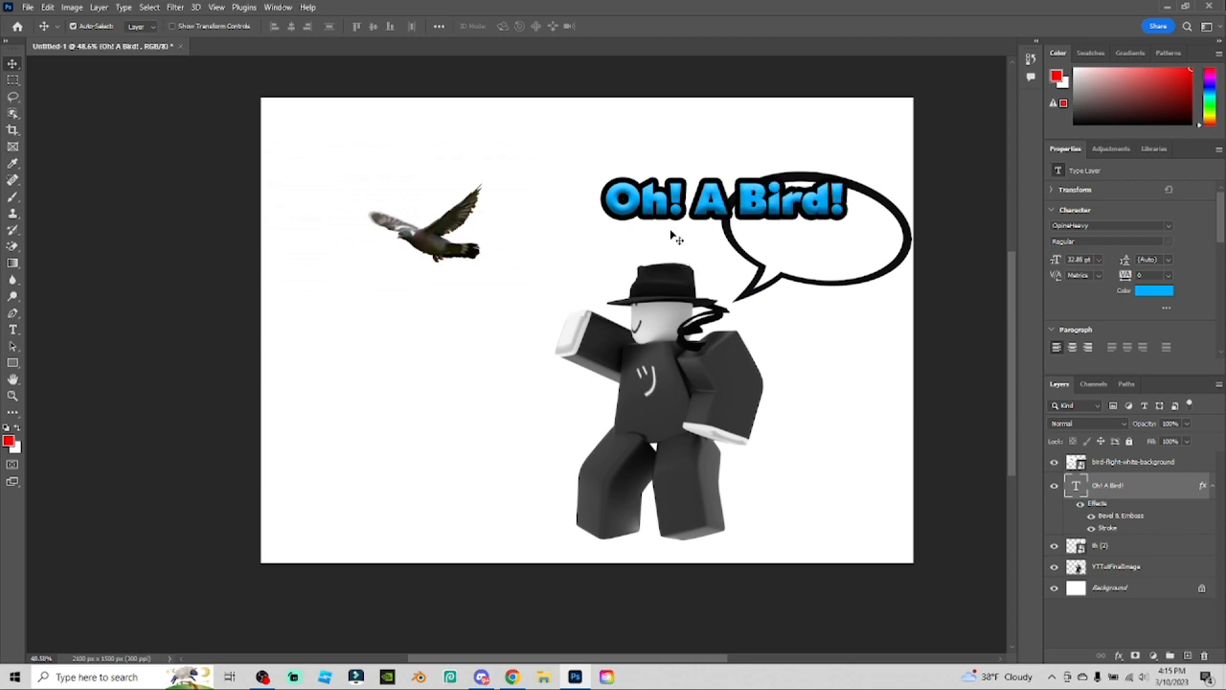
pyautogui.moveTo(675, 207); pyautogui.dragTo(714, 231)
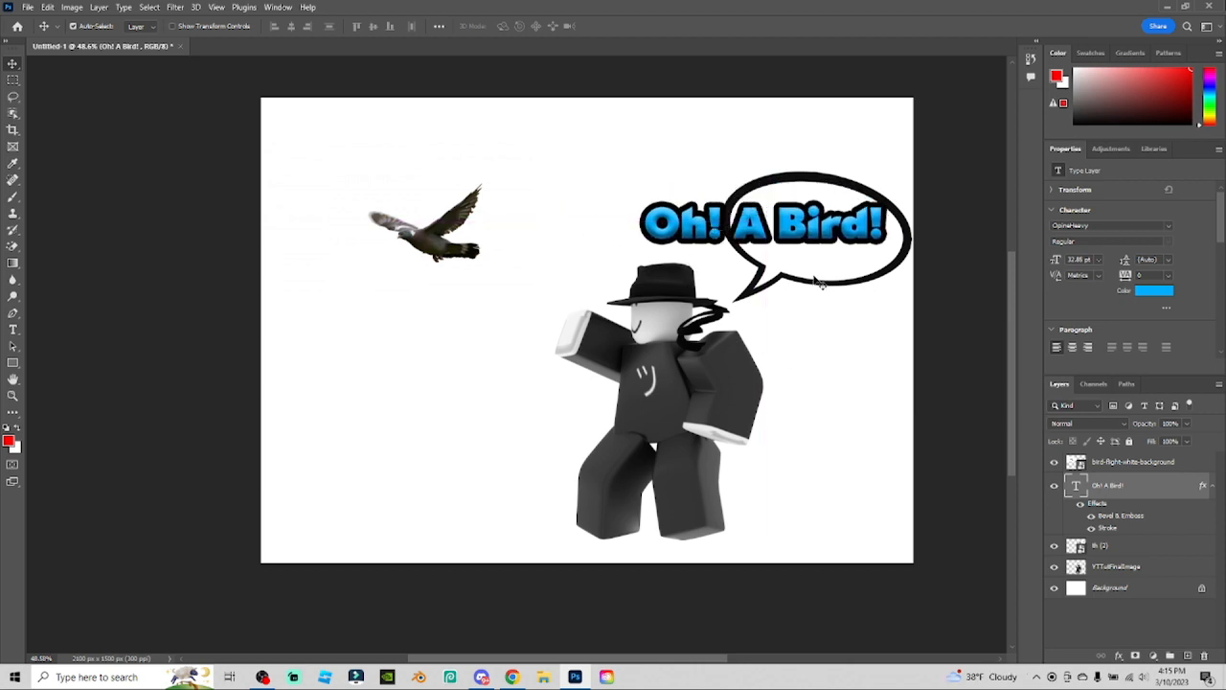
pyautogui.moveTo(807, 275); pyautogui.dragTo(801, 267)
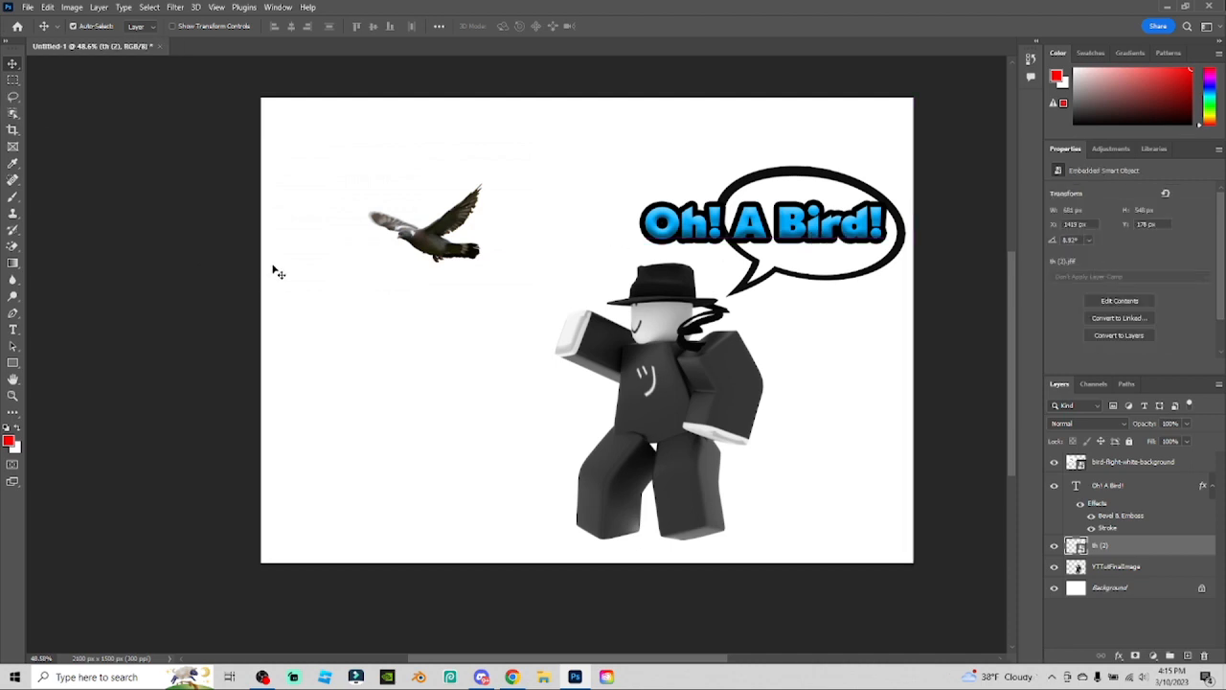
pyautogui.hotkey('ctrl', 't')
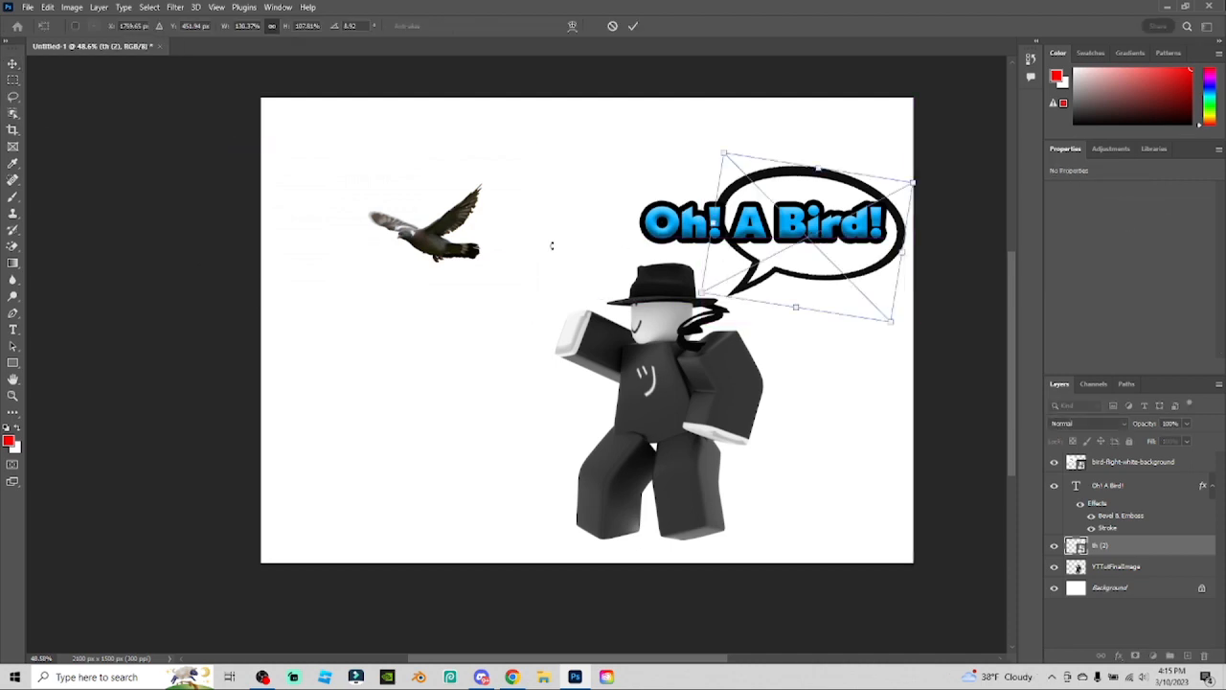
pyautogui.press('Return')
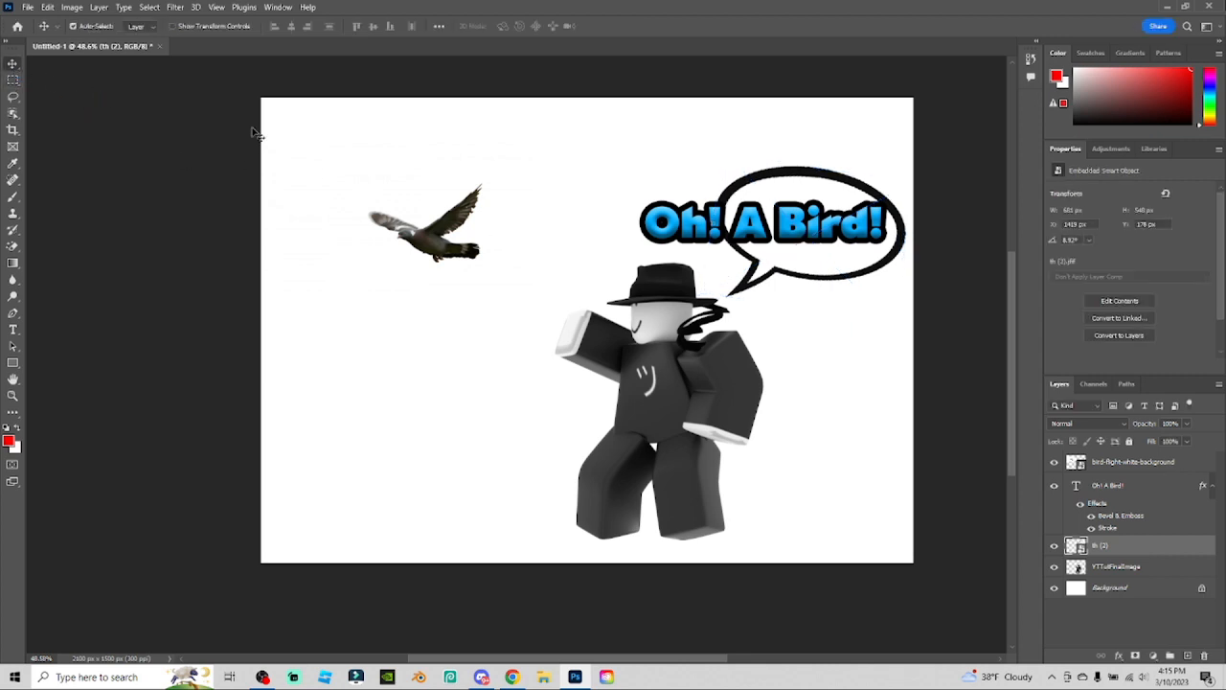
pyautogui.click(1109, 466)
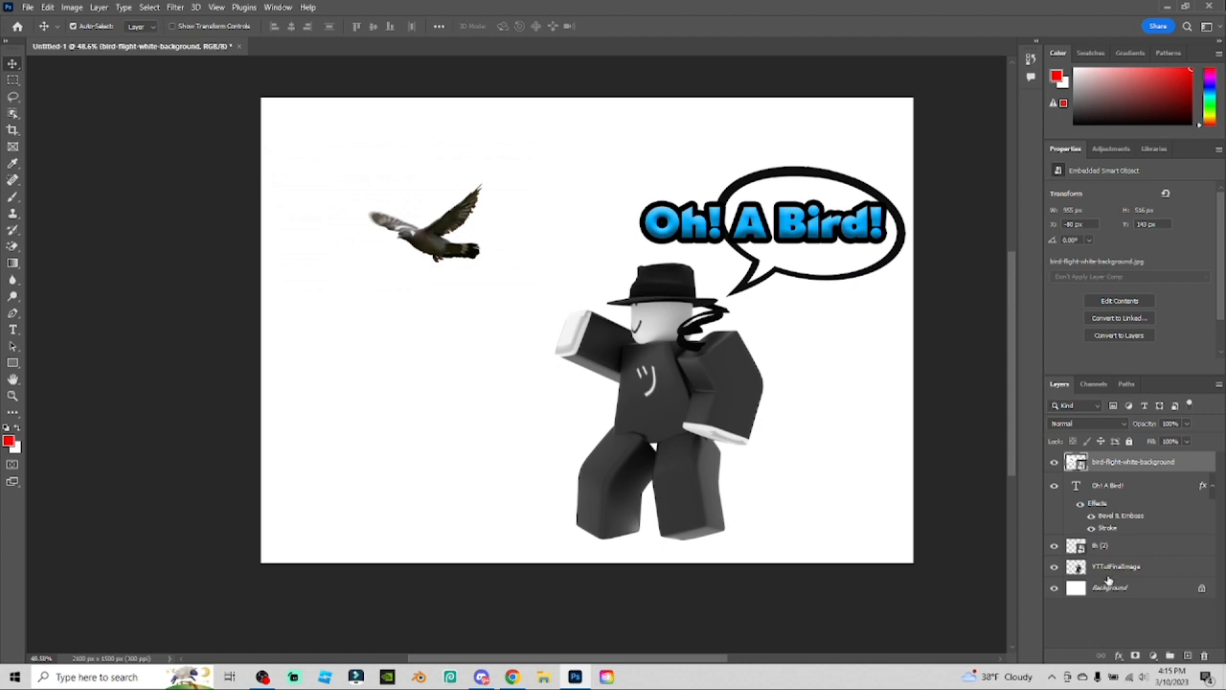
# Rotate the "Oh! A Bird!" text about 17° clockwise to follow the speech bubble's tilt, and commit the transform
pyautogui.click(1089, 489)
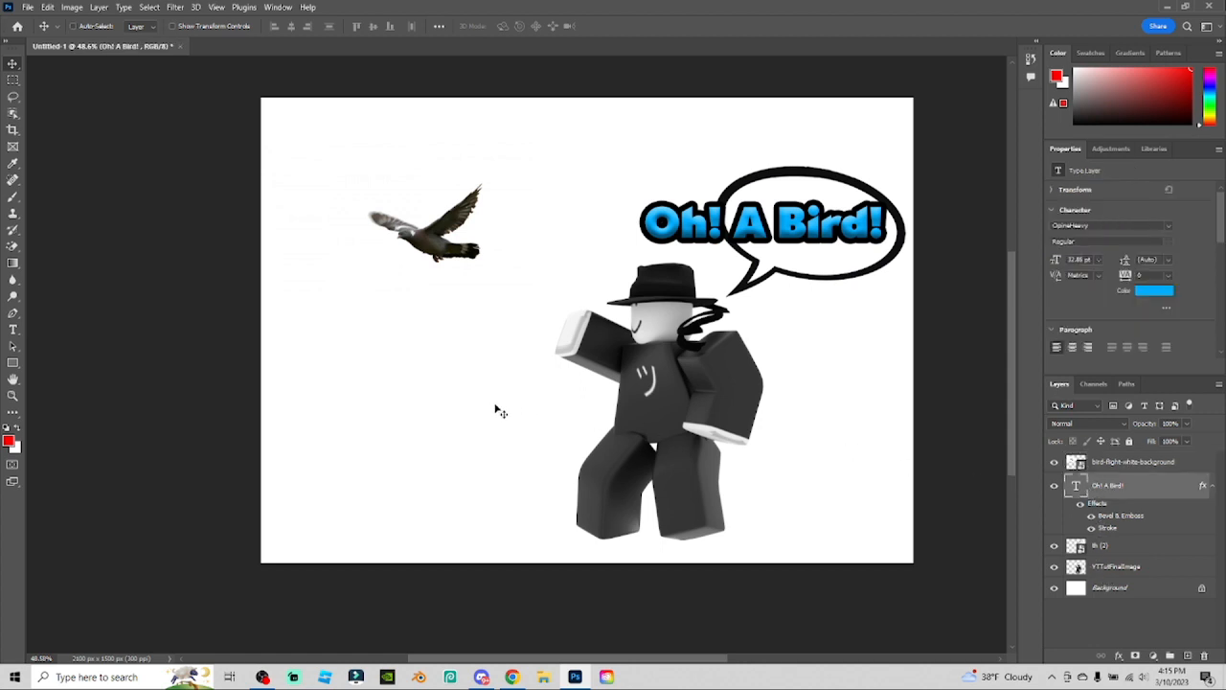
pyautogui.hotkey('ctrl', 't')
pyautogui.moveTo(615, 177); pyautogui.dragTo(642, 180)
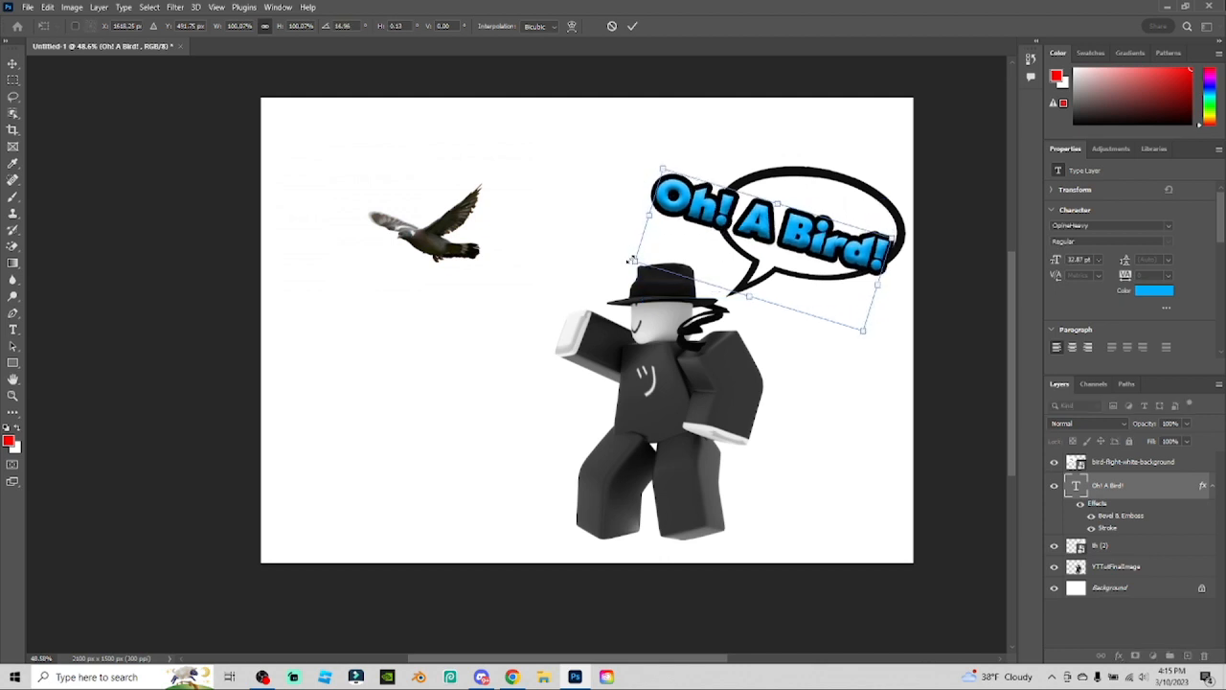
pyautogui.moveTo(634, 260); pyautogui.dragTo(682, 255)
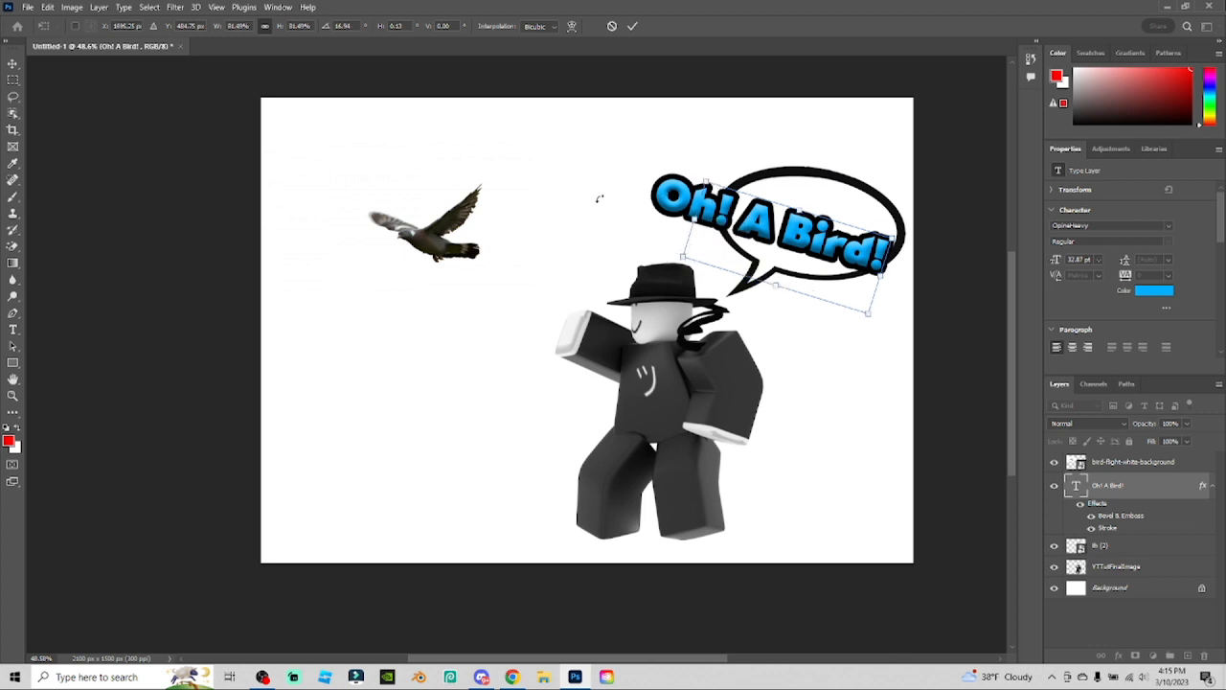
pyautogui.moveTo(678, 195); pyautogui.dragTo(702, 195)
pyautogui.click(633, 26)
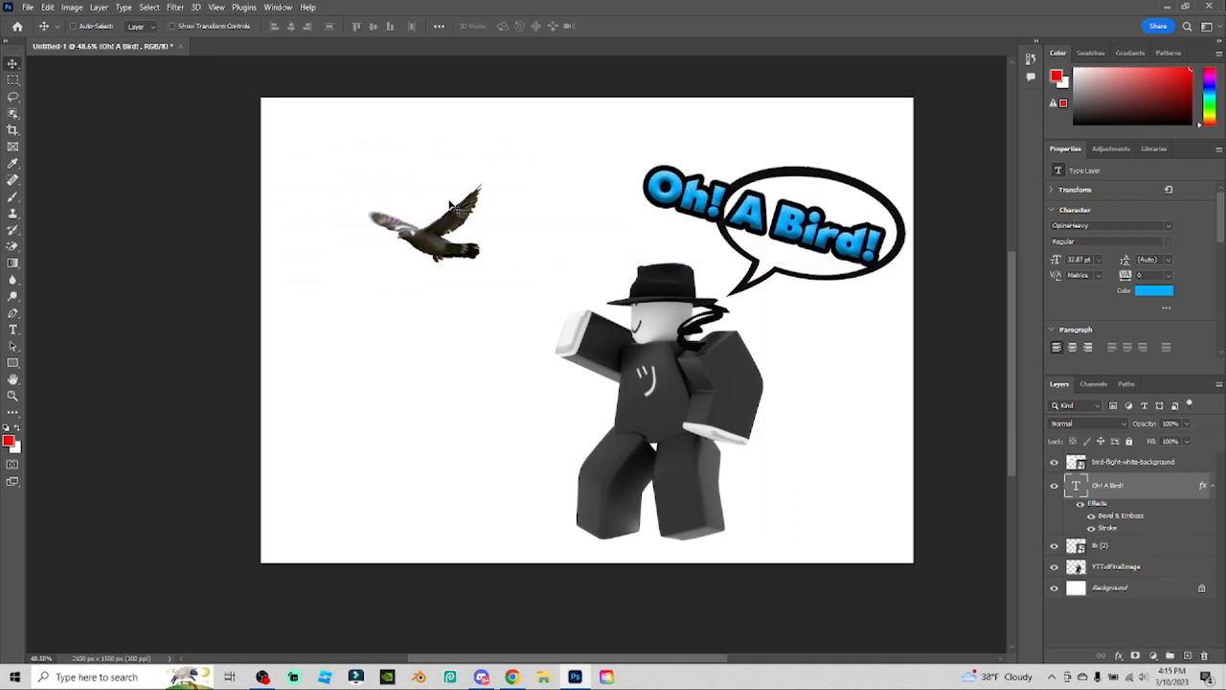
# Scale the "Oh! A Bird!" text down to about 63%, fit it inside the speech bubble, and commit the transform
pyautogui.hotkey('ctrl', 't')
pyautogui.moveTo(622, 160); pyautogui.dragTo(709, 212)
pyautogui.moveTo(807, 292); pyautogui.dragTo(813, 273)
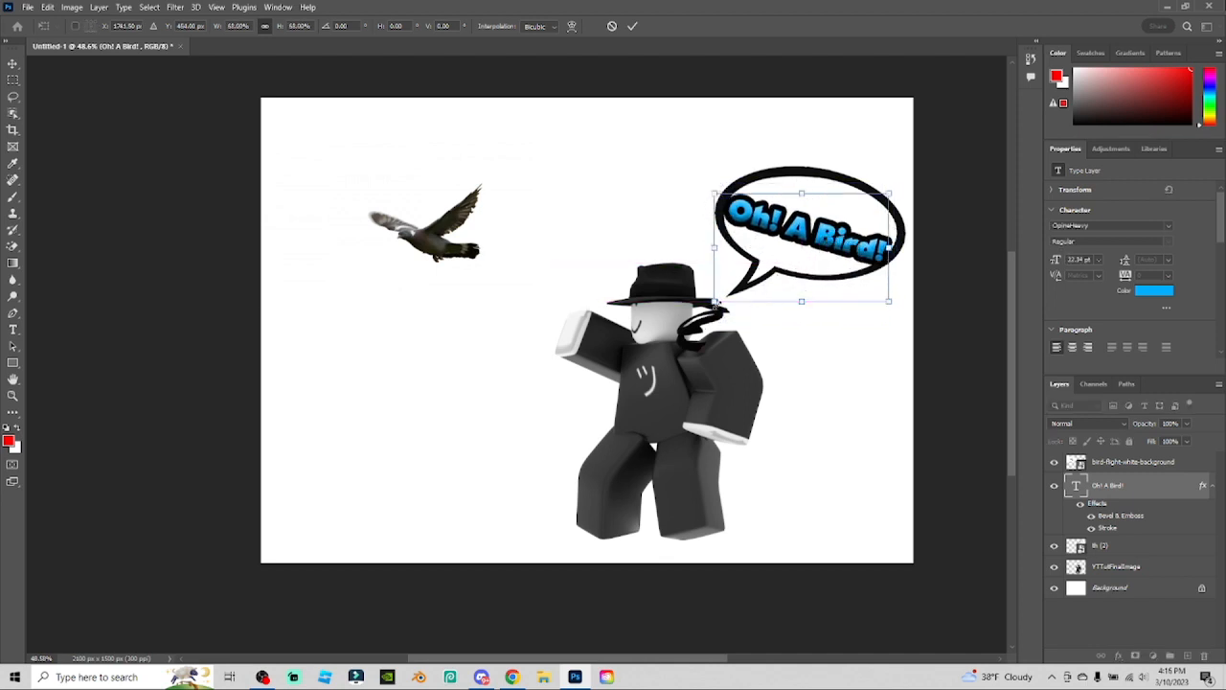
pyautogui.moveTo(717, 303); pyautogui.dragTo(727, 288)
pyautogui.moveTo(816, 265); pyautogui.dragTo(813, 258)
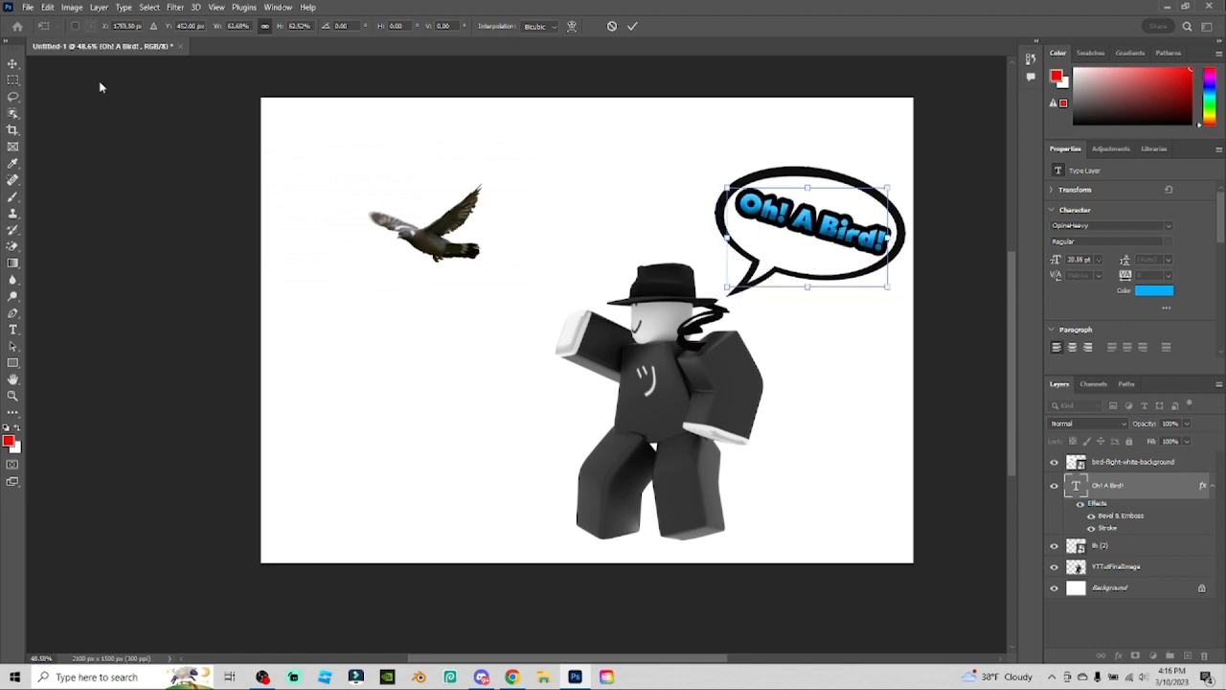
pyautogui.click(12, 63)
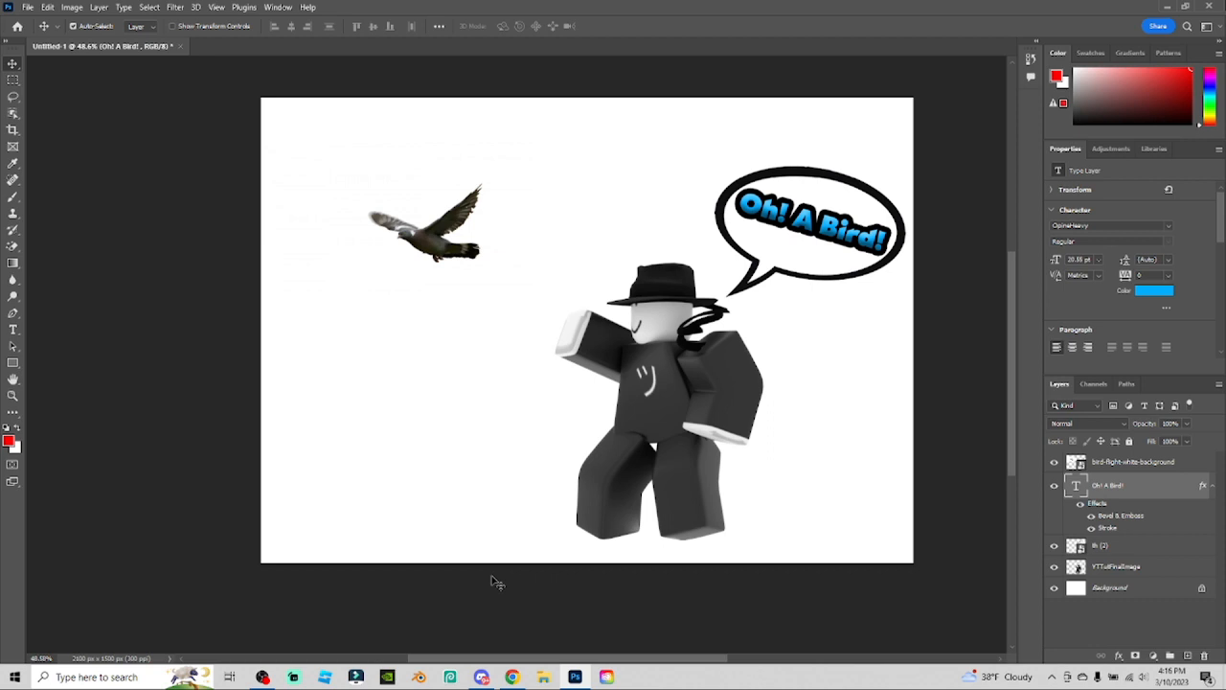
# Switch to OBS Studio
pyautogui.click(263, 677)
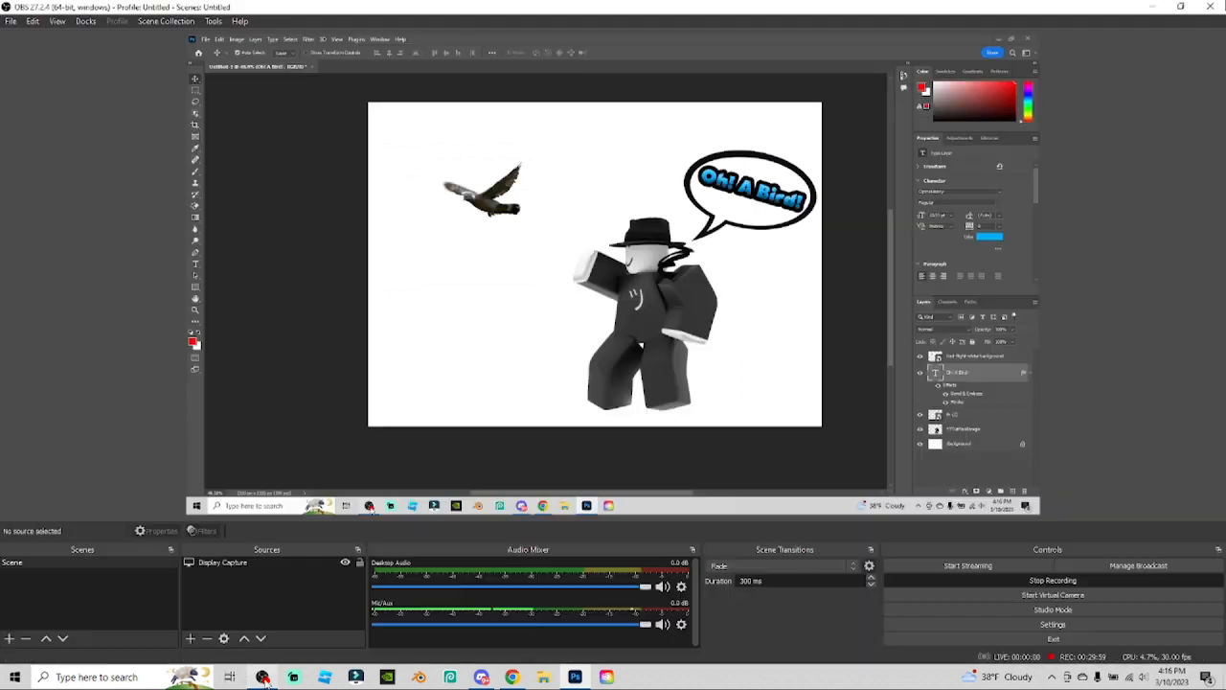